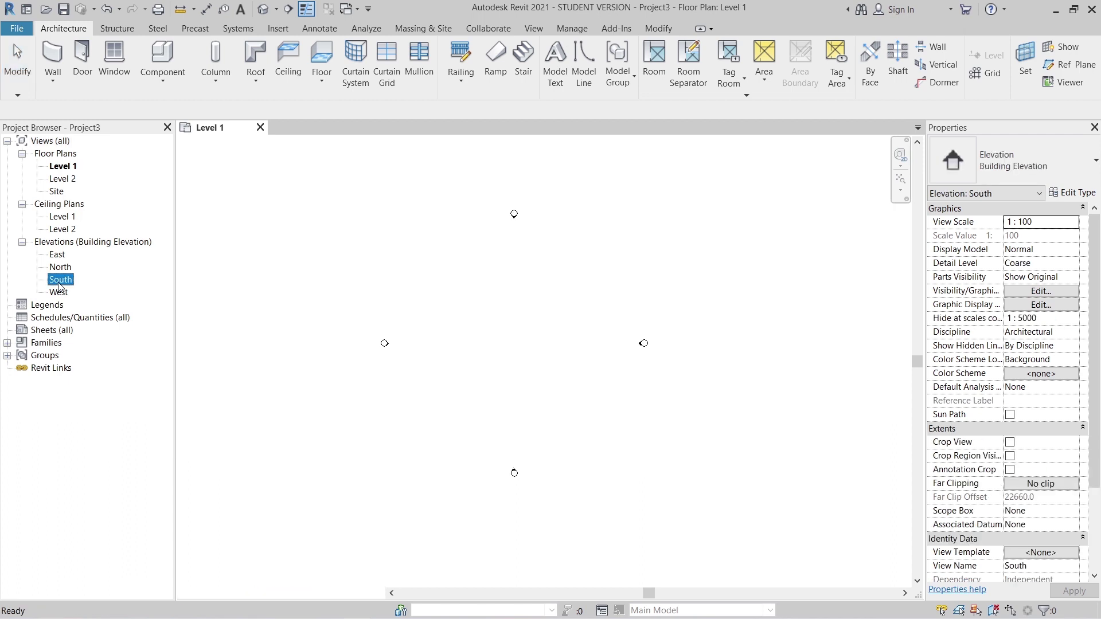
# Start an image import in the South elevation and browse to the parent folder of 04 Project file.
pyautogui.moveTo(685, 403); pyautogui.dragTo(599, 425, button='middle')
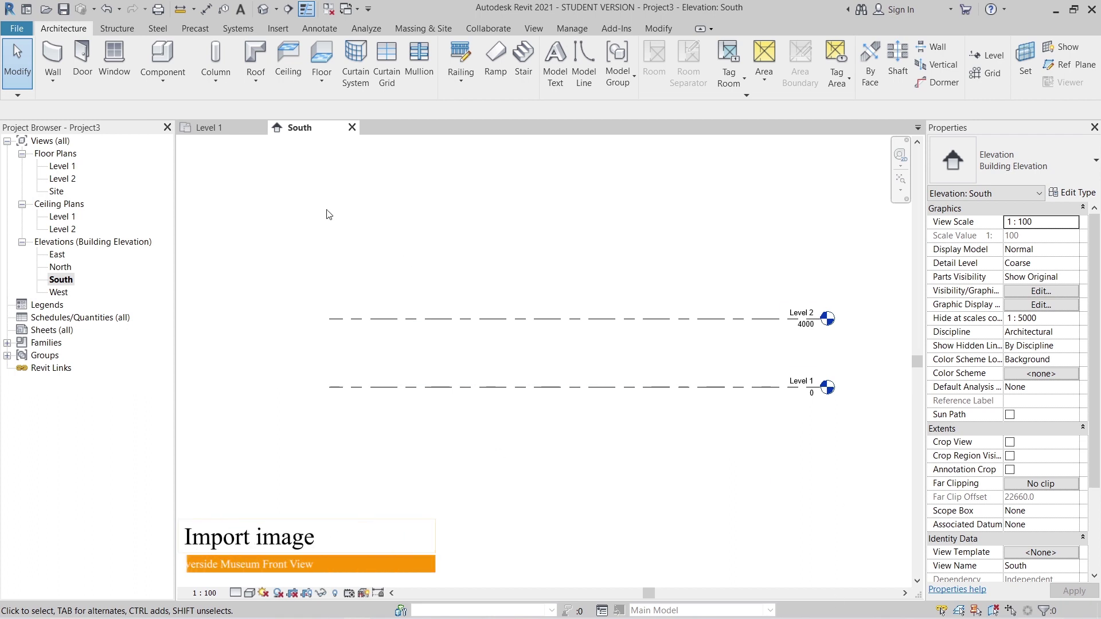
pyautogui.click(278, 28)
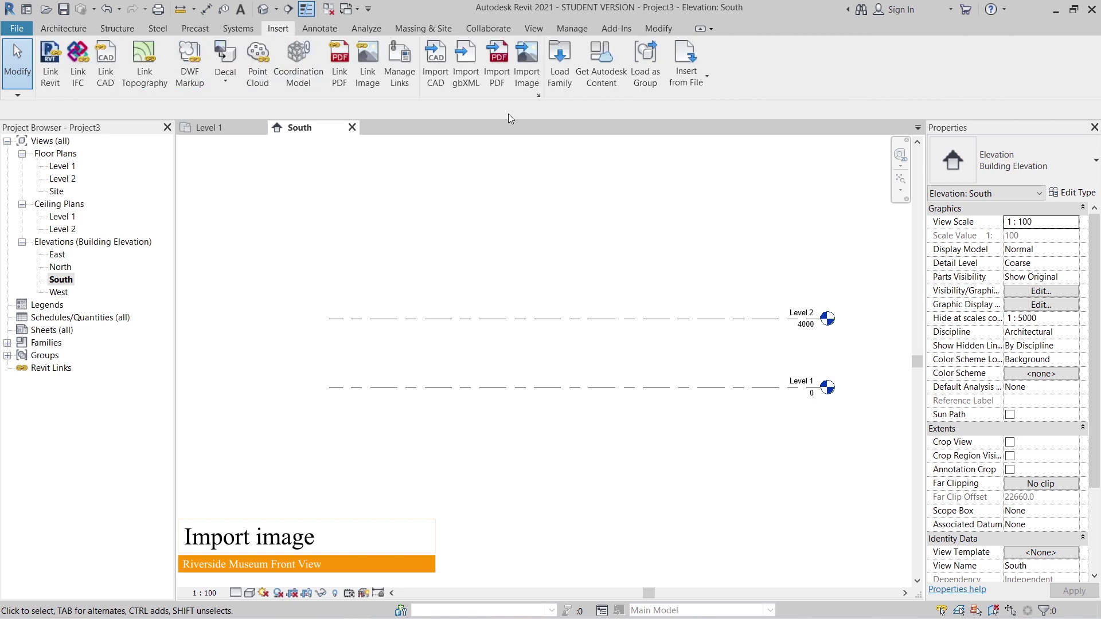
pyautogui.click(521, 83)
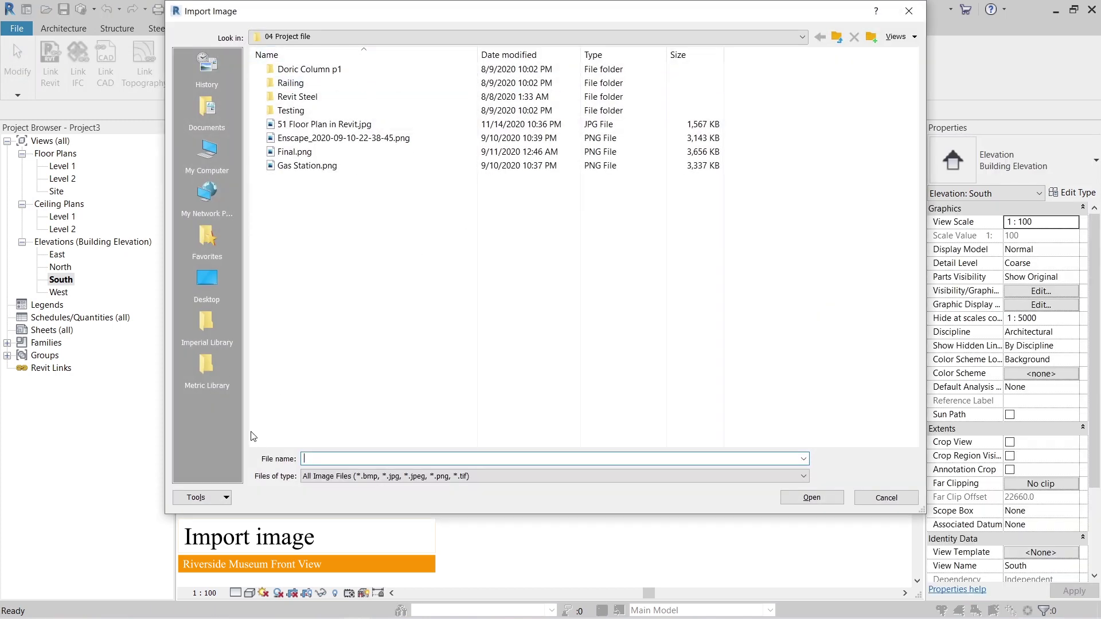
pyautogui.click(352, 34)
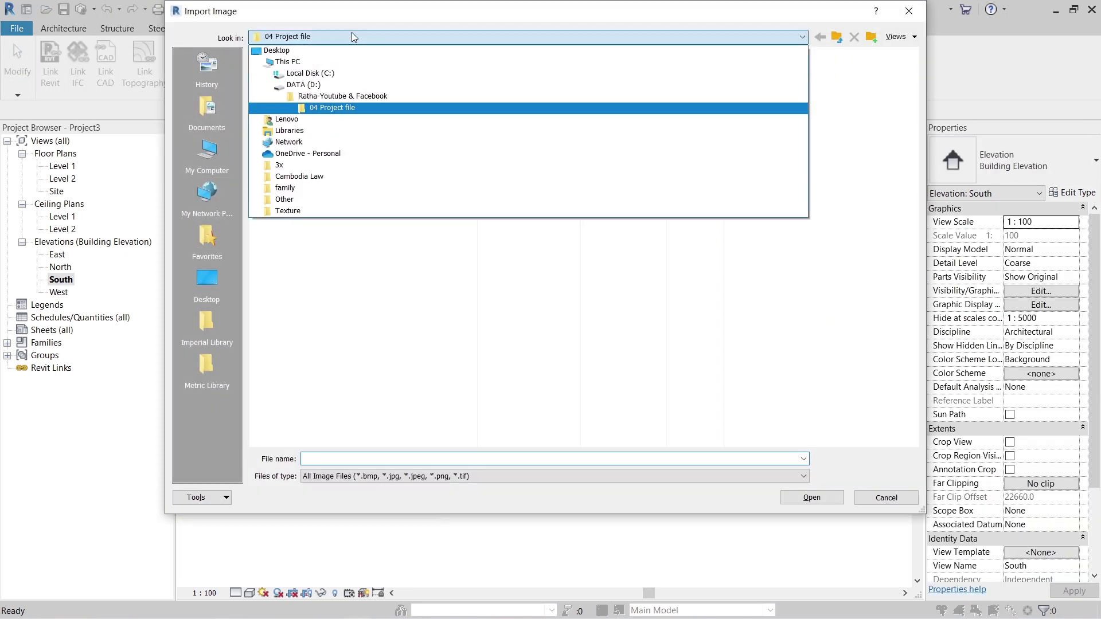
pyautogui.click(364, 97)
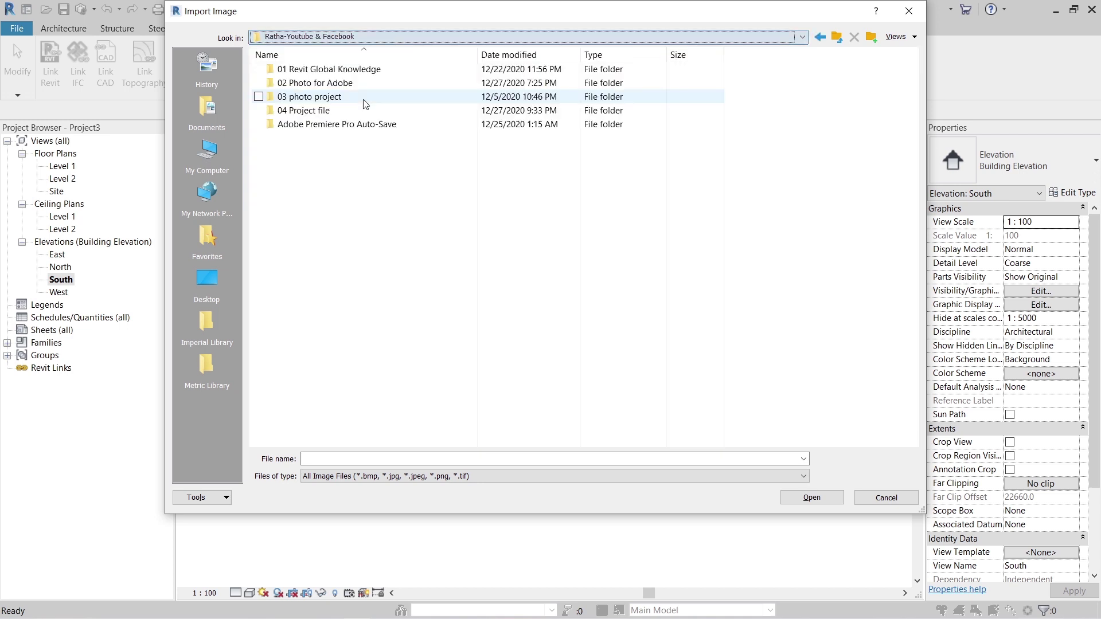
pyautogui.doubleClick(329, 96)
pyautogui.click(399, 39)
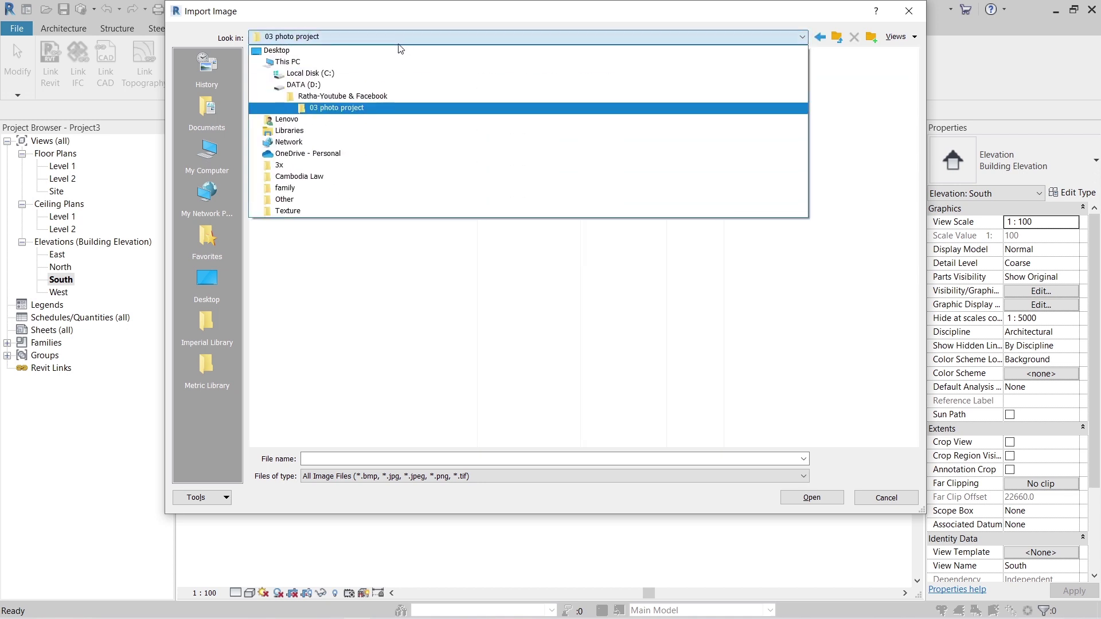
pyautogui.click(384, 100)
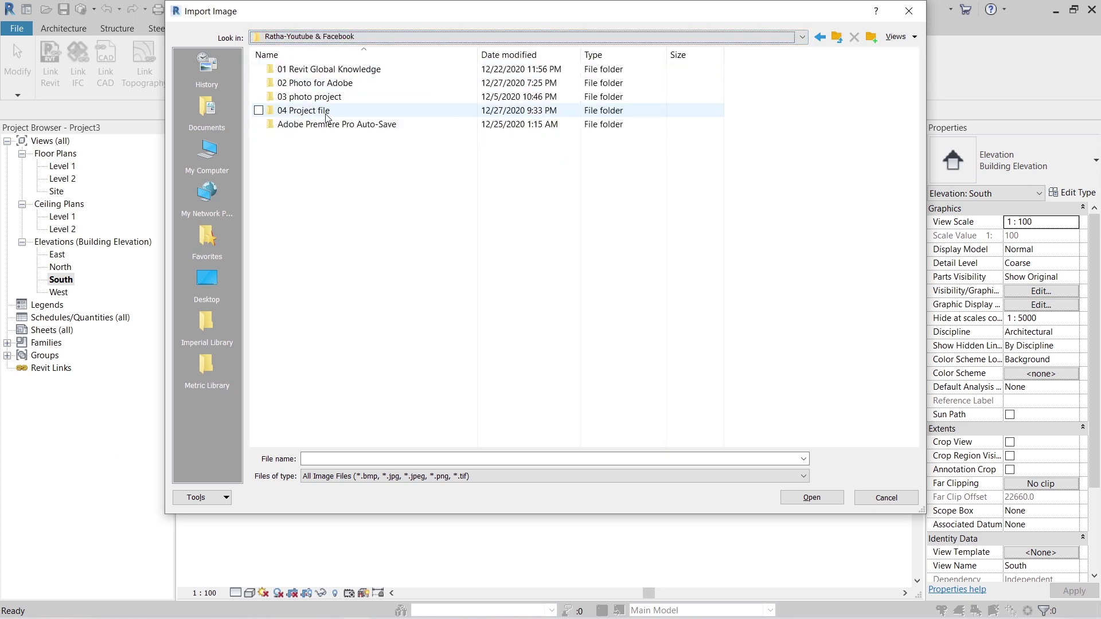
# Import 2.jpg from the 66 Zaha Hadid Project folder inside 02 Photo for Adobe and place it centred on the Level 2 line.
pyautogui.doubleClick(318, 83)
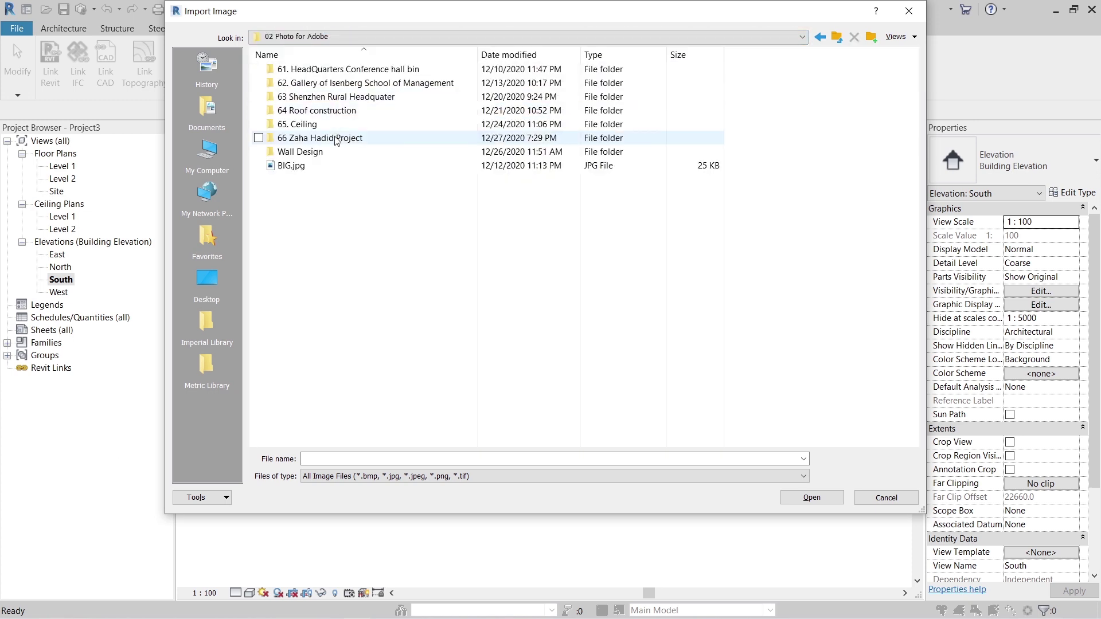
pyautogui.doubleClick(331, 139)
pyautogui.doubleClick(289, 82)
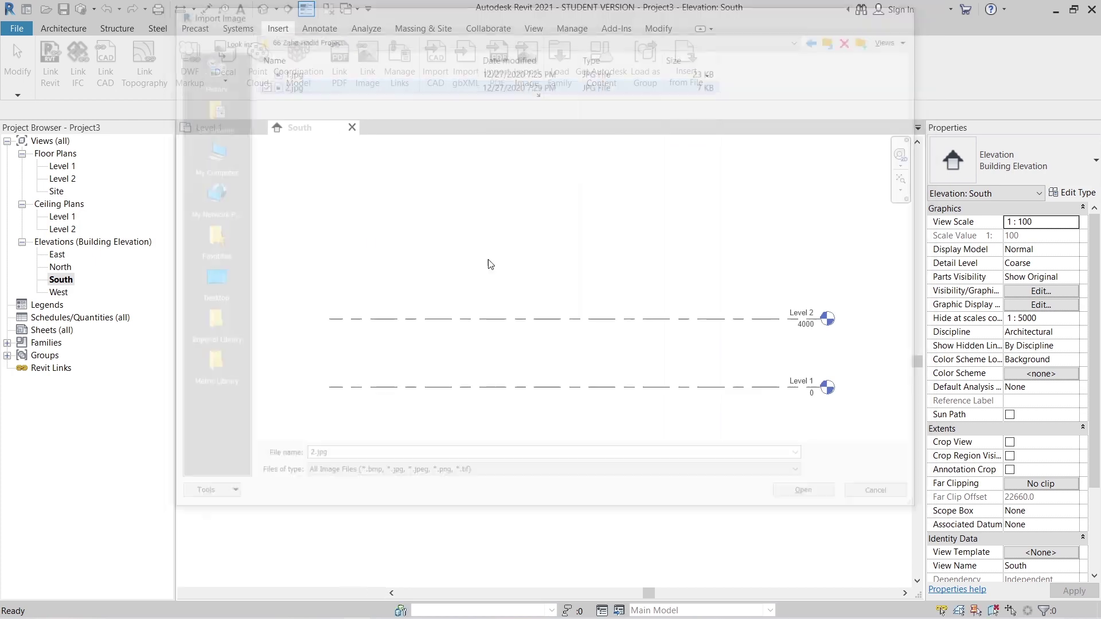
pyautogui.scroll(4, 556, 355)
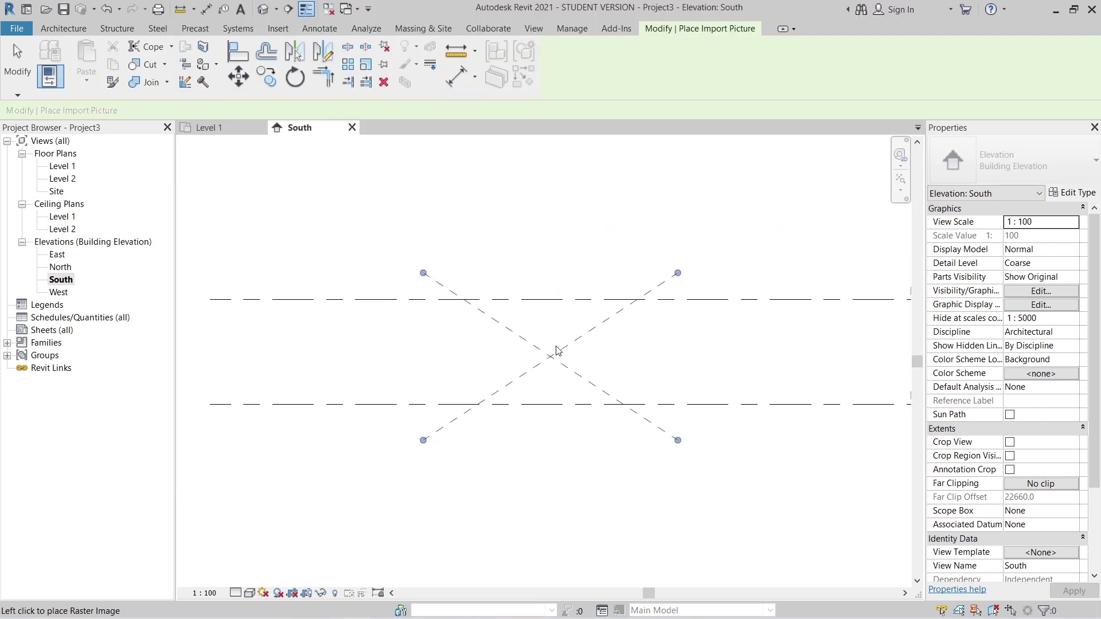
pyautogui.moveTo(559, 350); pyautogui.dragTo(583, 359, button='middle')
pyautogui.scroll(-2, 620, 343)
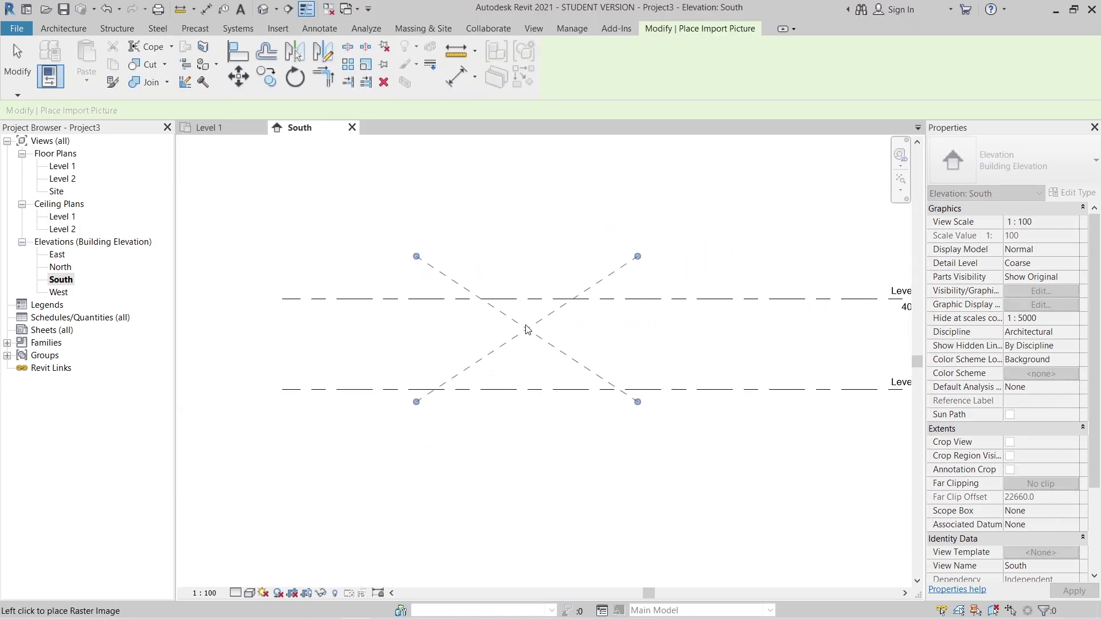
pyautogui.click(548, 301)
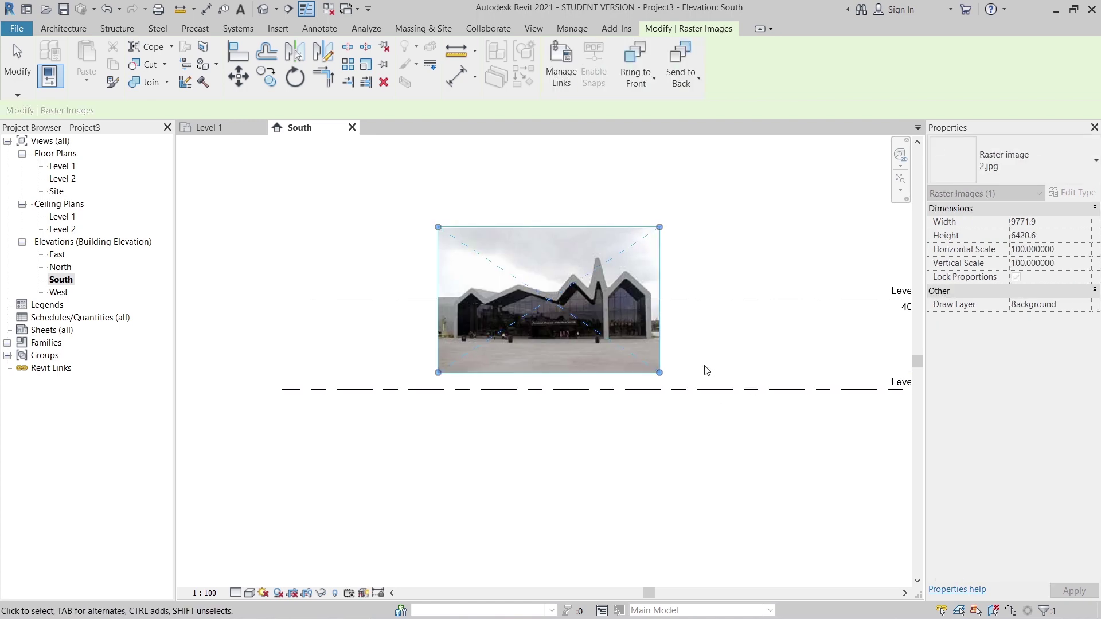
pyautogui.scroll(2, 705, 367)
pyautogui.click(706, 353)
pyautogui.scroll(-1, 705, 353)
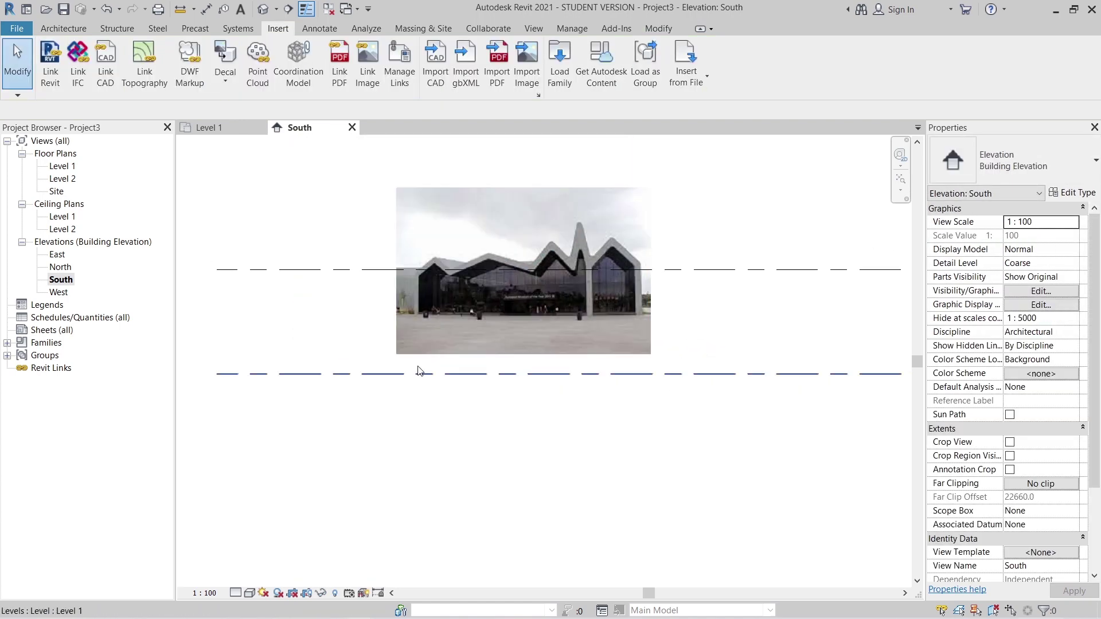
# Move the museum image down so the base of the building's facade sits on the Level 1 line.
pyautogui.moveTo(506, 376); pyautogui.dragTo(524, 342, button='middle')
pyautogui.scroll(1, 631, 349)
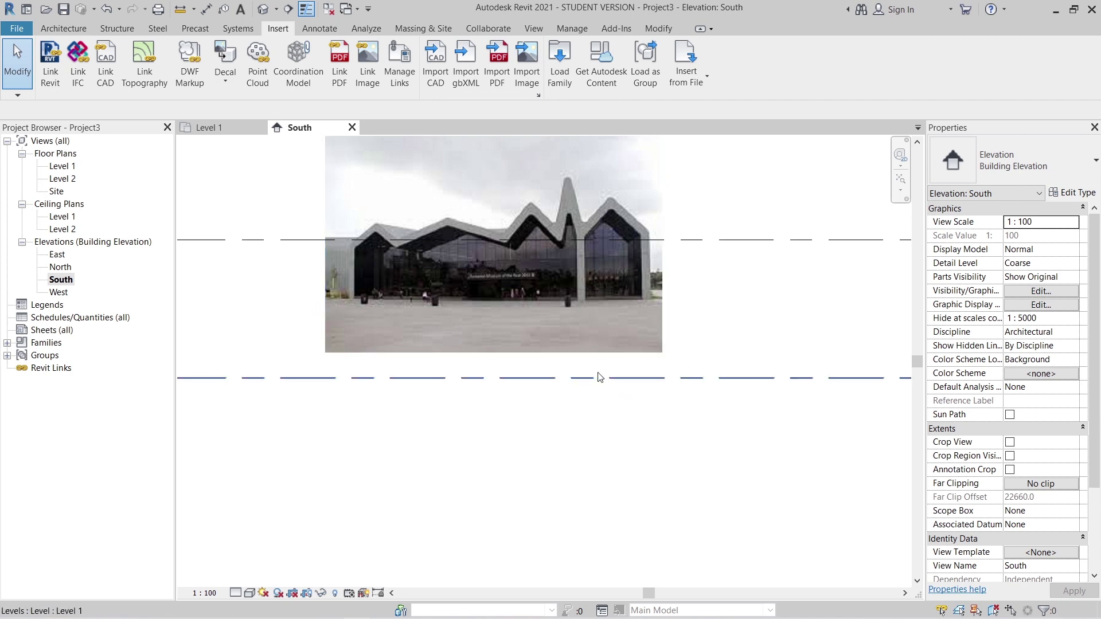
pyautogui.scroll(-2, 653, 370)
pyautogui.moveTo(902, 396); pyautogui.dragTo(637, 396, button='middle')
pyautogui.scroll(2, 473, 339)
pyautogui.click(473, 339)
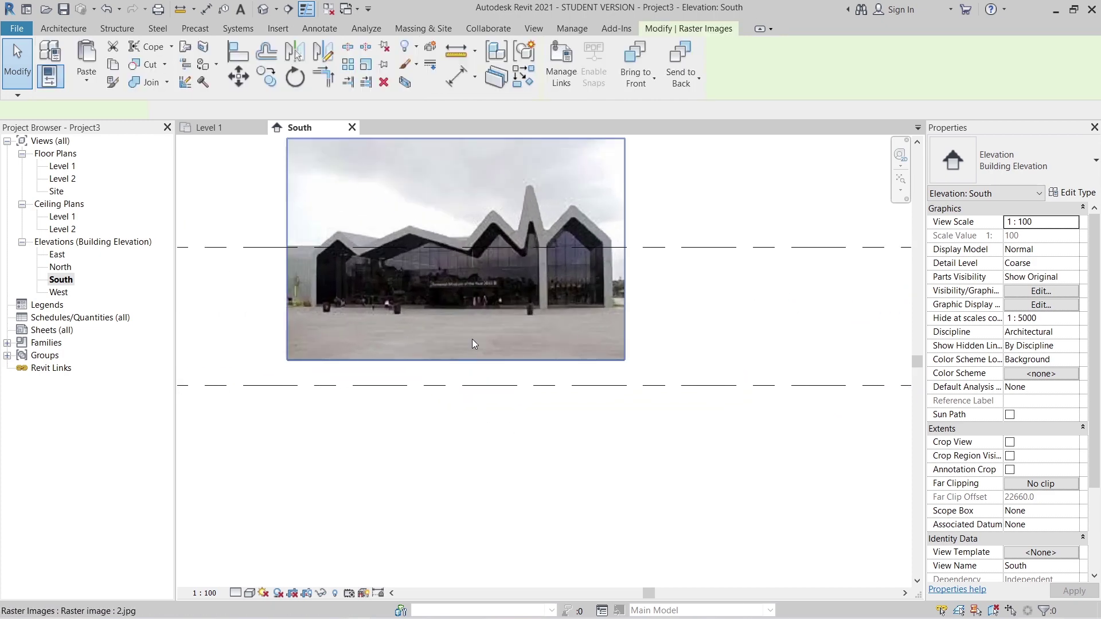
pyautogui.press('m')
pyautogui.press('v')
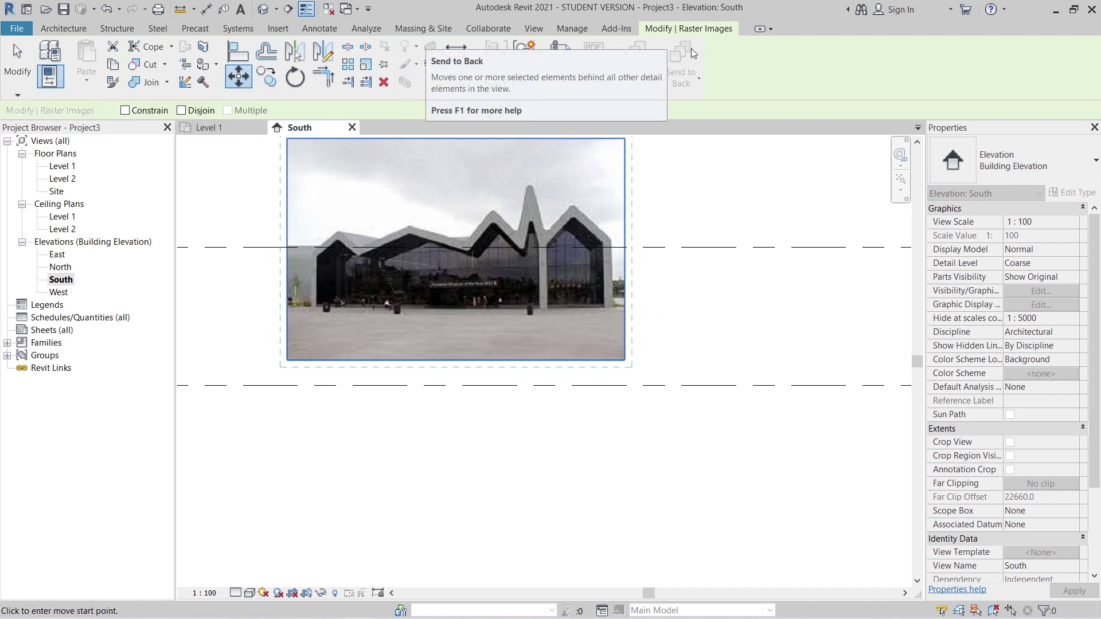
pyautogui.scroll(3, 553, 375)
pyautogui.click(645, 252)
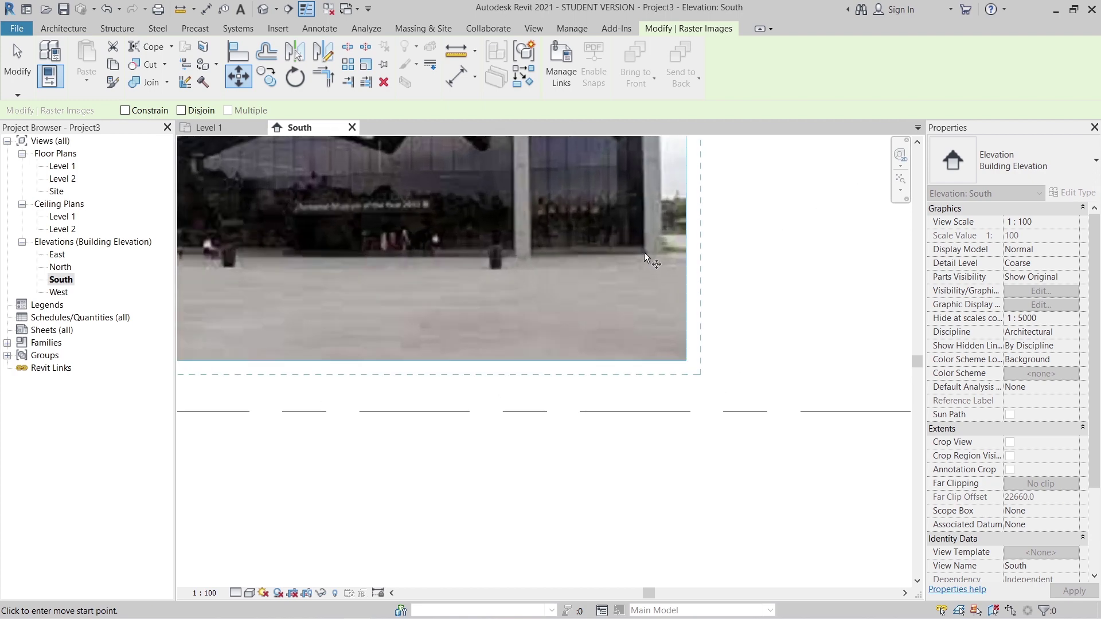
pyautogui.click(637, 415)
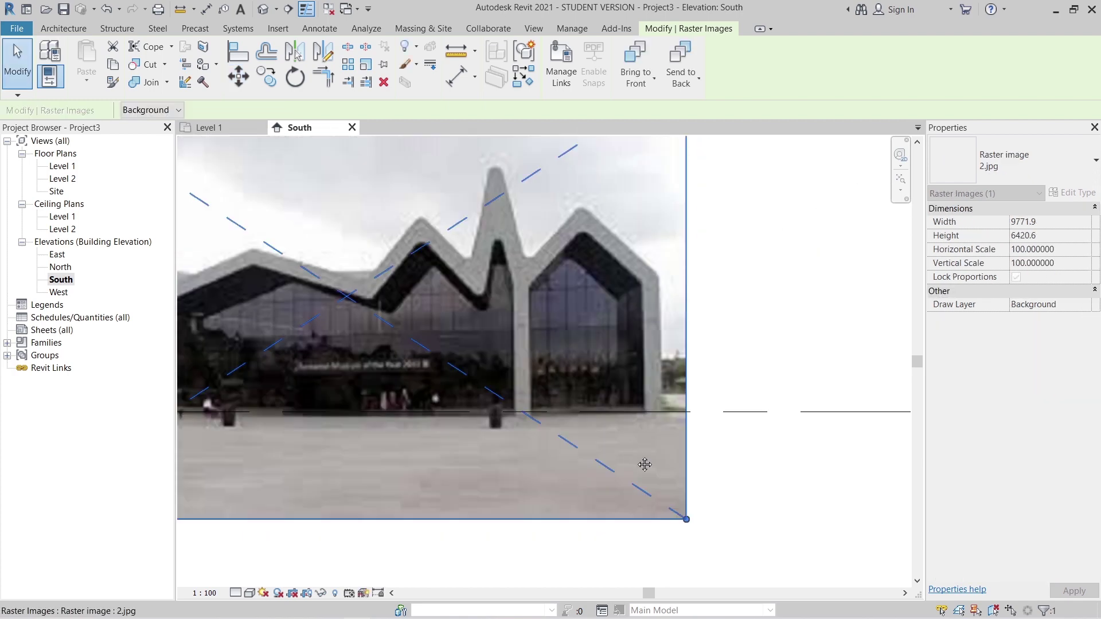
# Move the museum image slightly up to align the facade's ground edge more precisely with Level 1.
pyautogui.scroll(5, 644, 464)
pyautogui.moveTo(580, 436); pyautogui.dragTo(484, 425, button='middle')
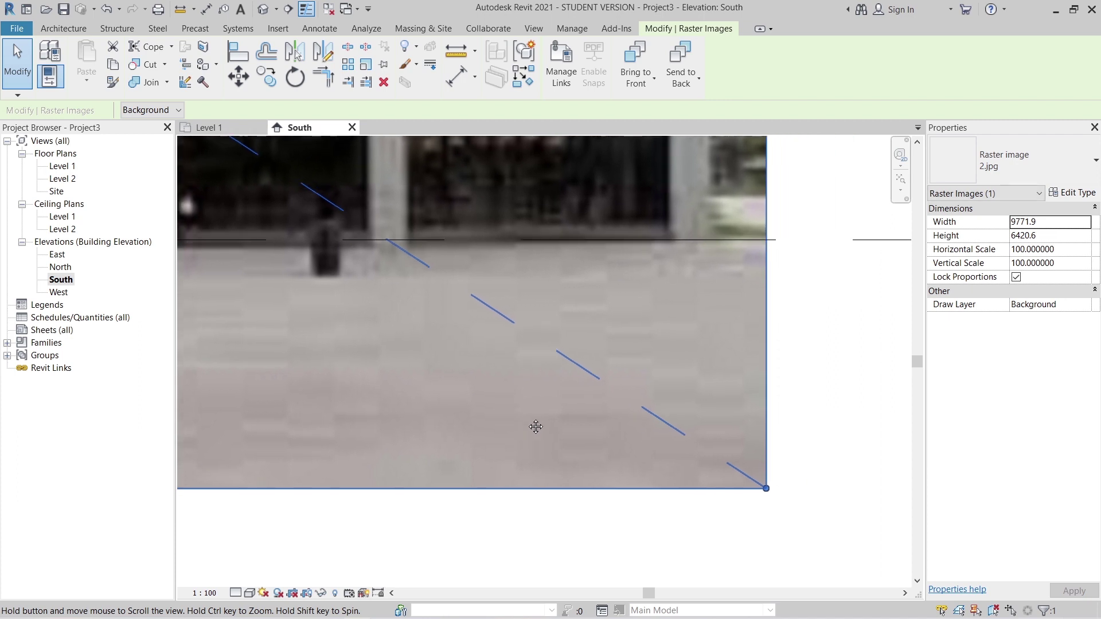
pyautogui.click(246, 75)
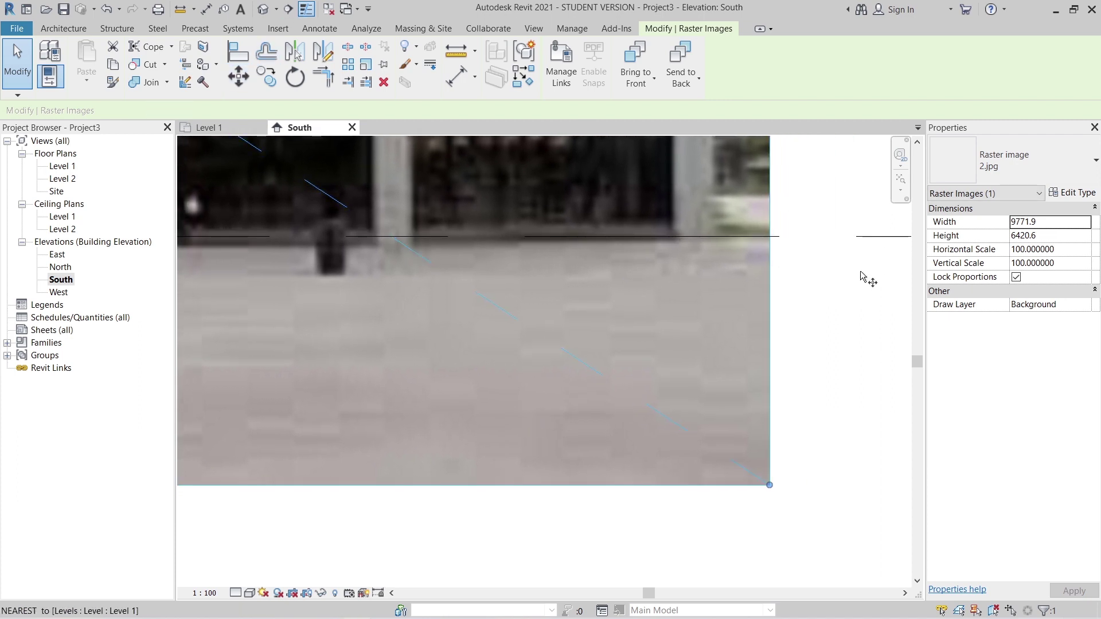
pyautogui.click(659, 250)
pyautogui.click(659, 229)
pyautogui.scroll(-3, 548, 267)
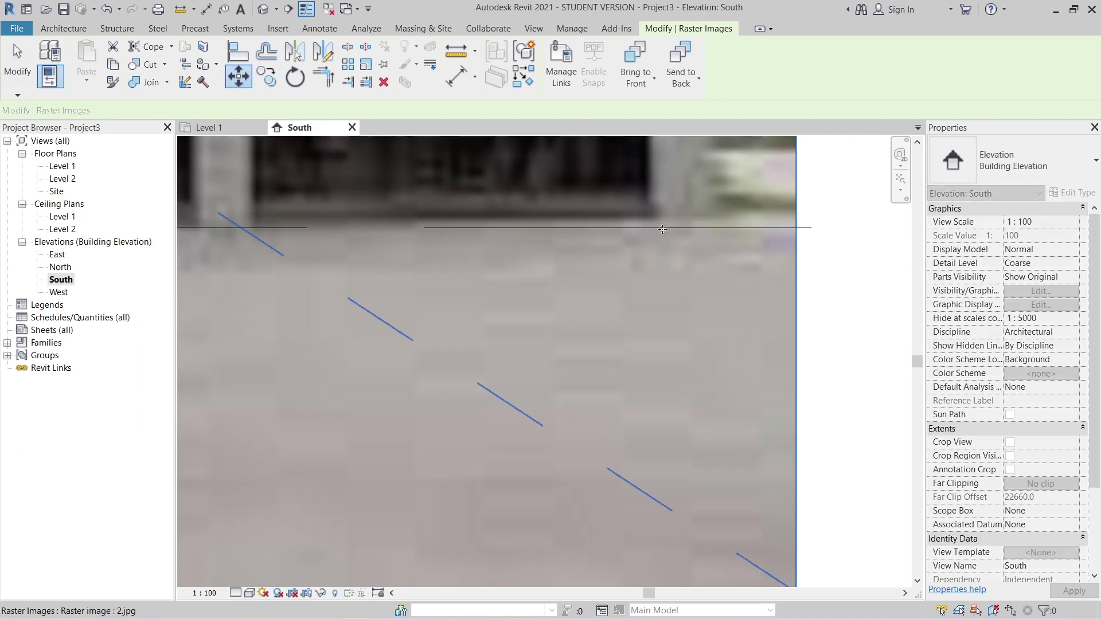
pyautogui.press('Escape')
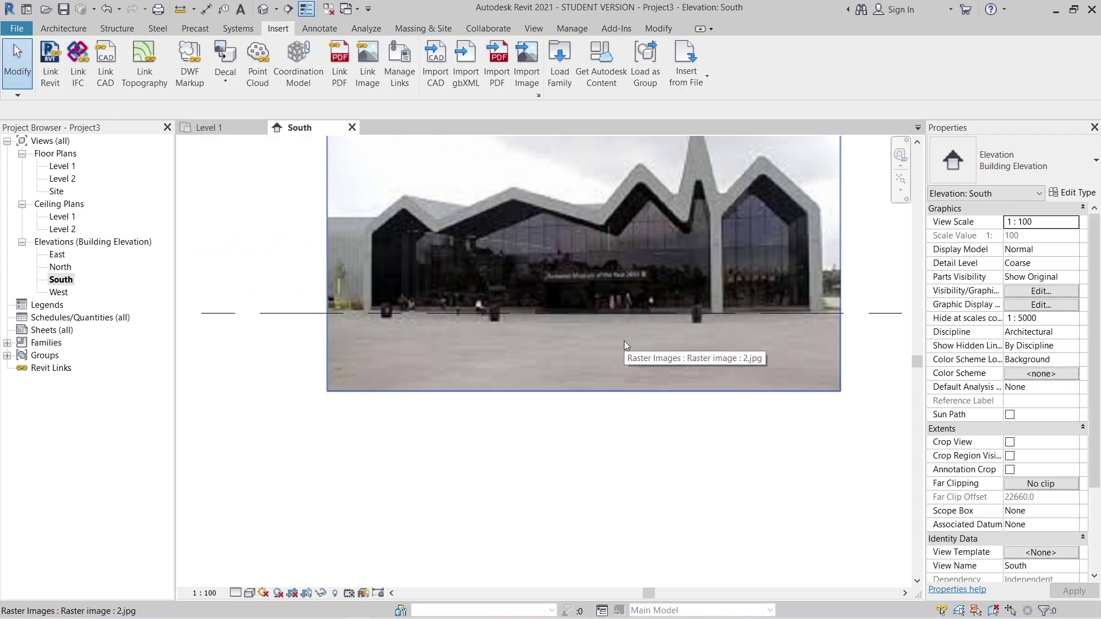
pyautogui.scroll(1, 656, 373)
pyautogui.moveTo(656, 374); pyautogui.dragTo(793, 390, button='middle')
pyautogui.scroll(2, 662, 279)
pyautogui.scroll(1, 686, 262)
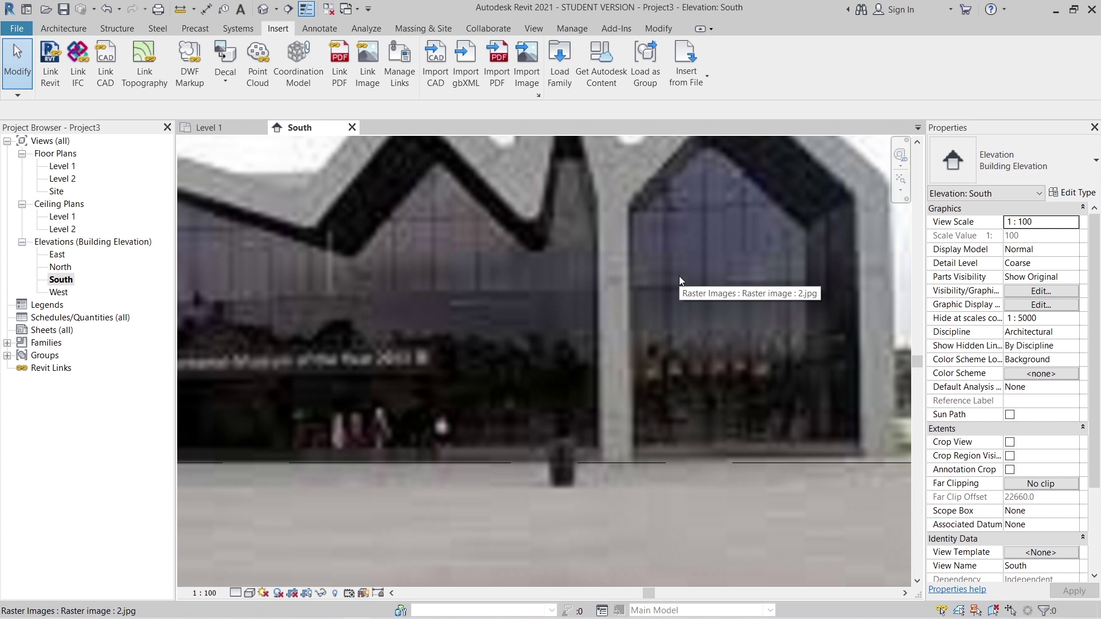
pyautogui.scroll(-2, 679, 276)
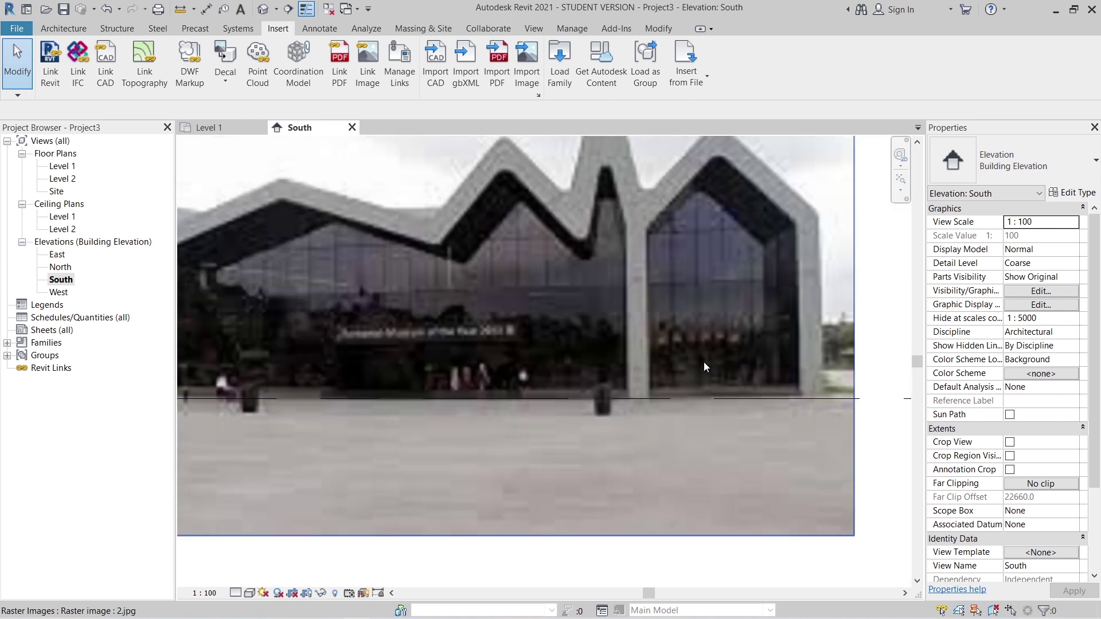
pyautogui.moveTo(708, 364); pyautogui.dragTo(671, 305, button='middle')
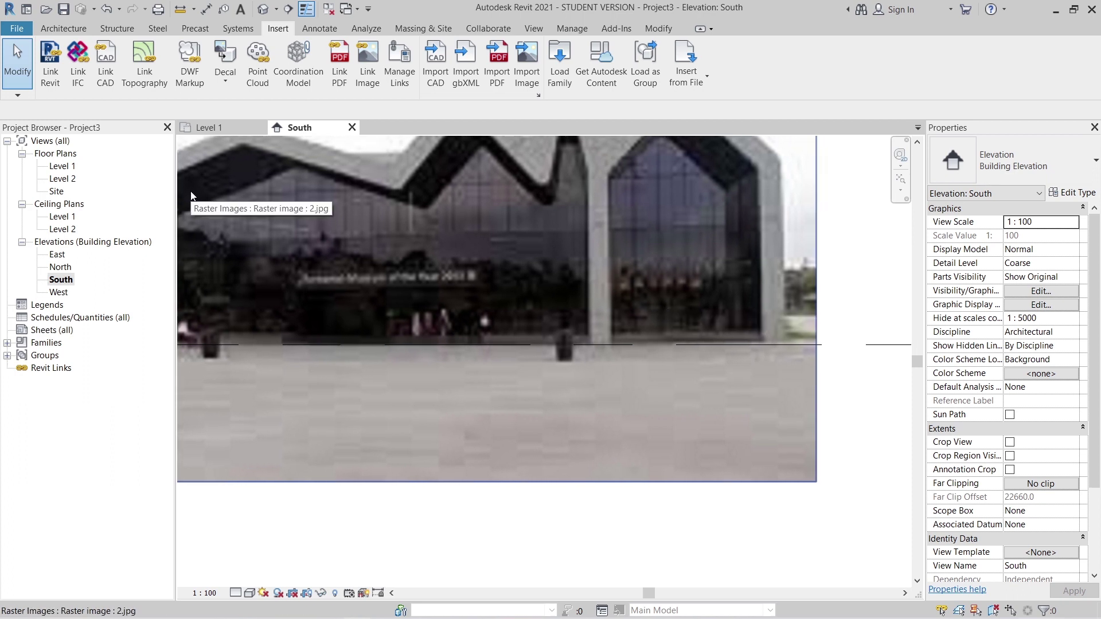
# In the Level 1 floor plan, draw a horizontal reference plane just north of the south elevation marker and name it 1.
pyautogui.click(207, 133)
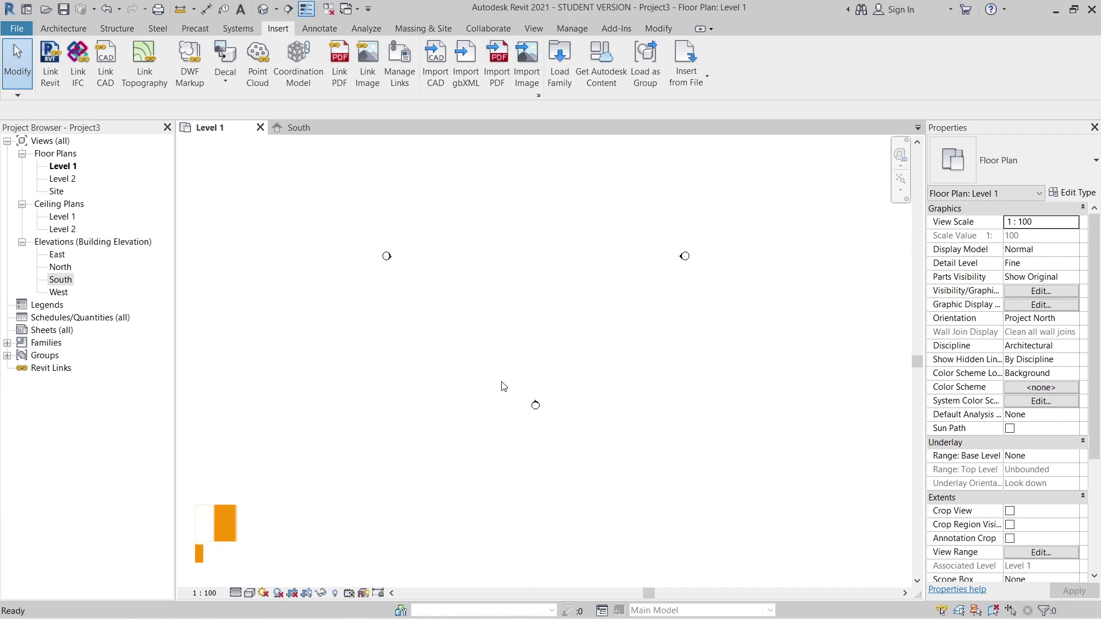
pyautogui.press('r')
pyautogui.press('p')
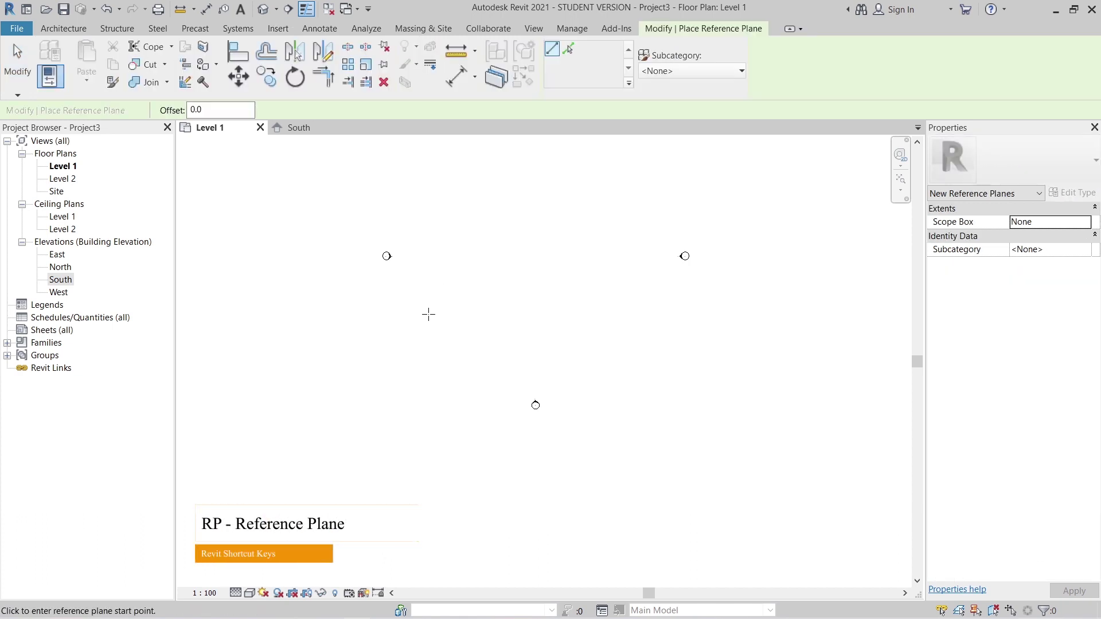
pyautogui.click(428, 314)
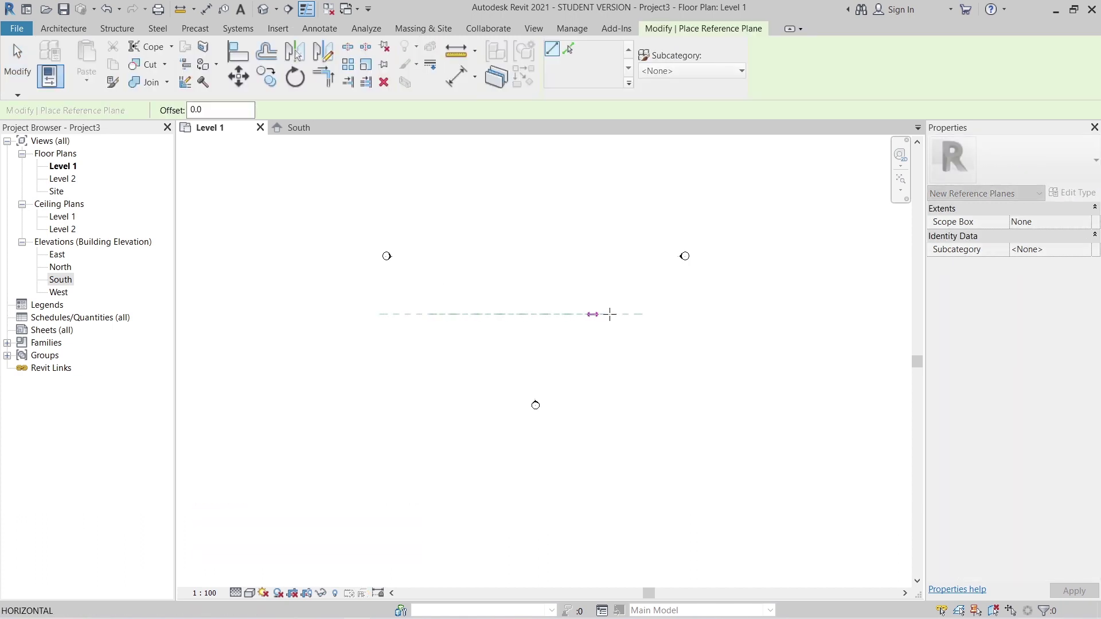
pyautogui.click(610, 314)
pyautogui.click(581, 321)
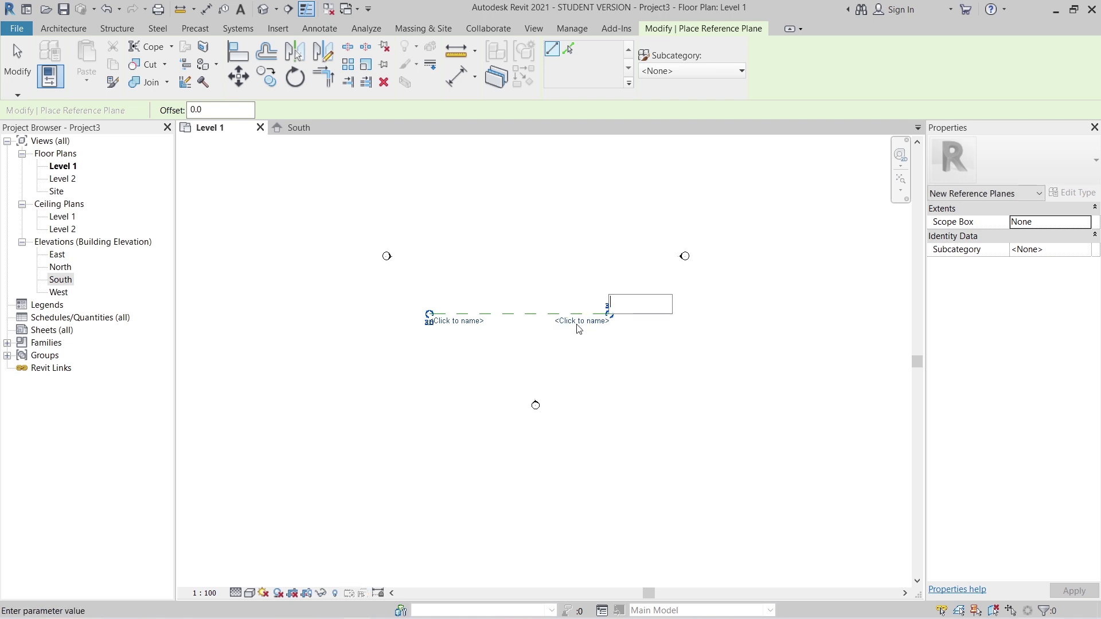
pyautogui.write('1')
pyautogui.press('Return')
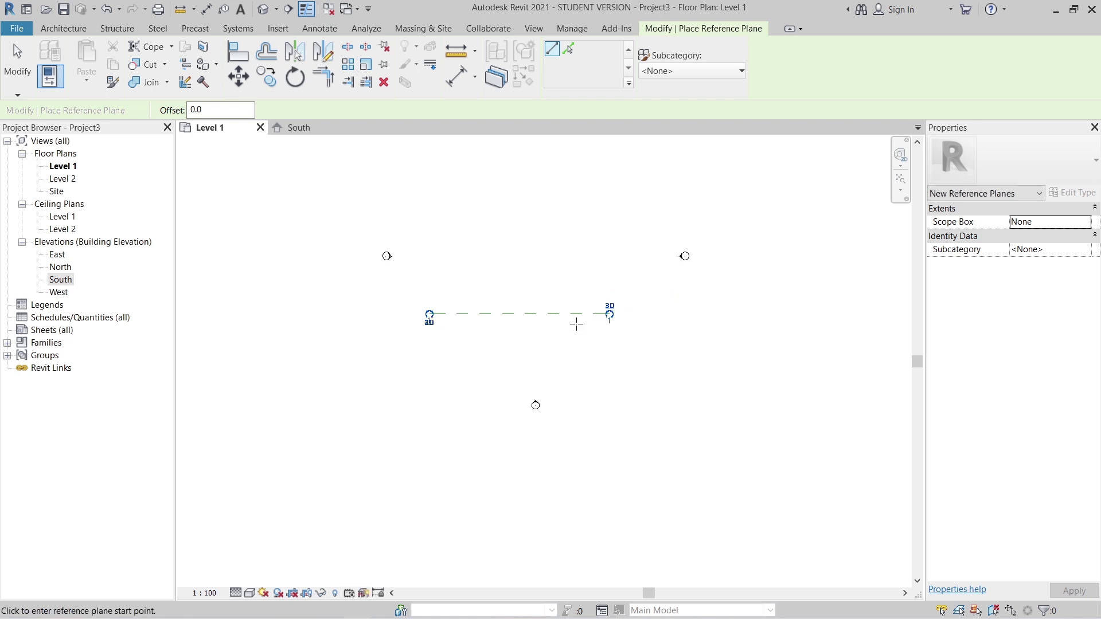
pyautogui.press('Escape')
pyautogui.scroll(-2, 539, 359)
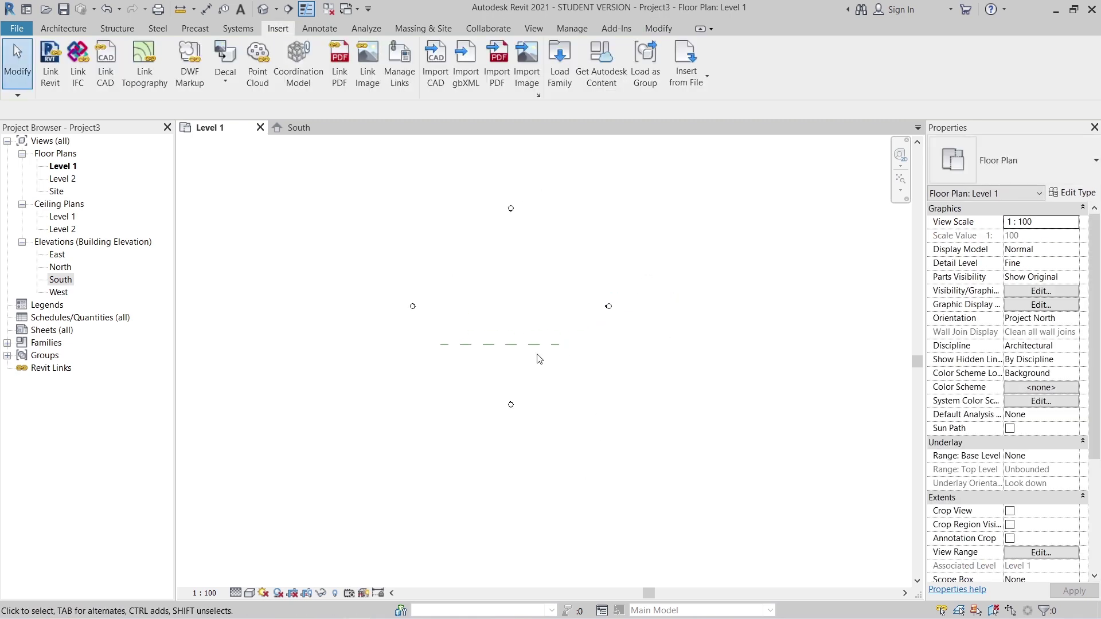
# In the South elevation, start the Model Line tool with Reference Plane : 1 as its work plane.
pyautogui.click(300, 133)
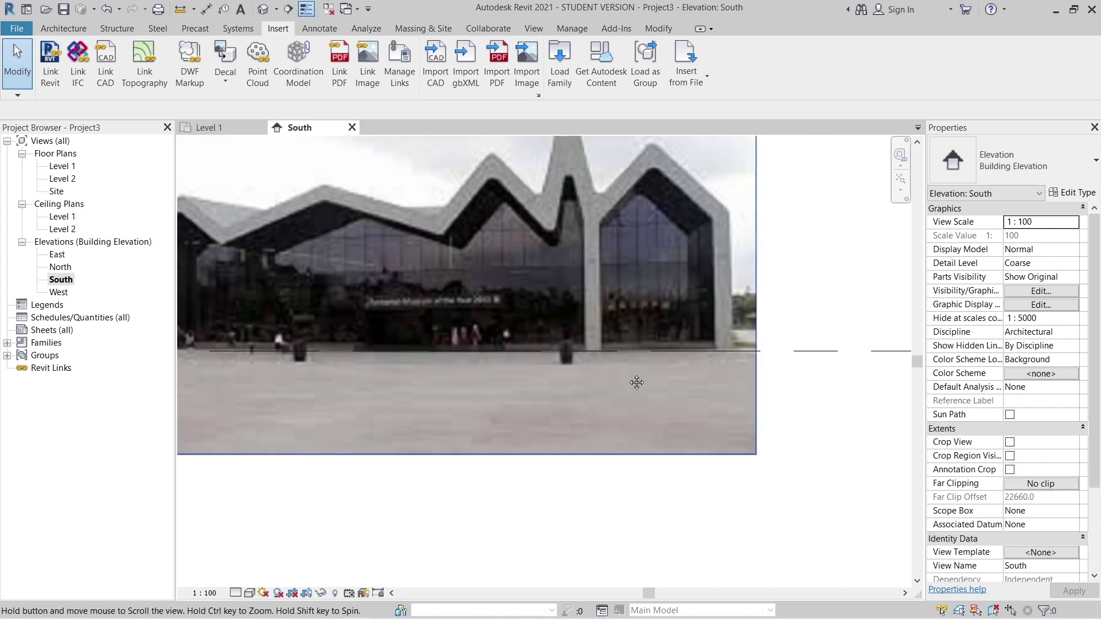
pyautogui.scroll(-2, 693, 380)
pyautogui.click(61, 29)
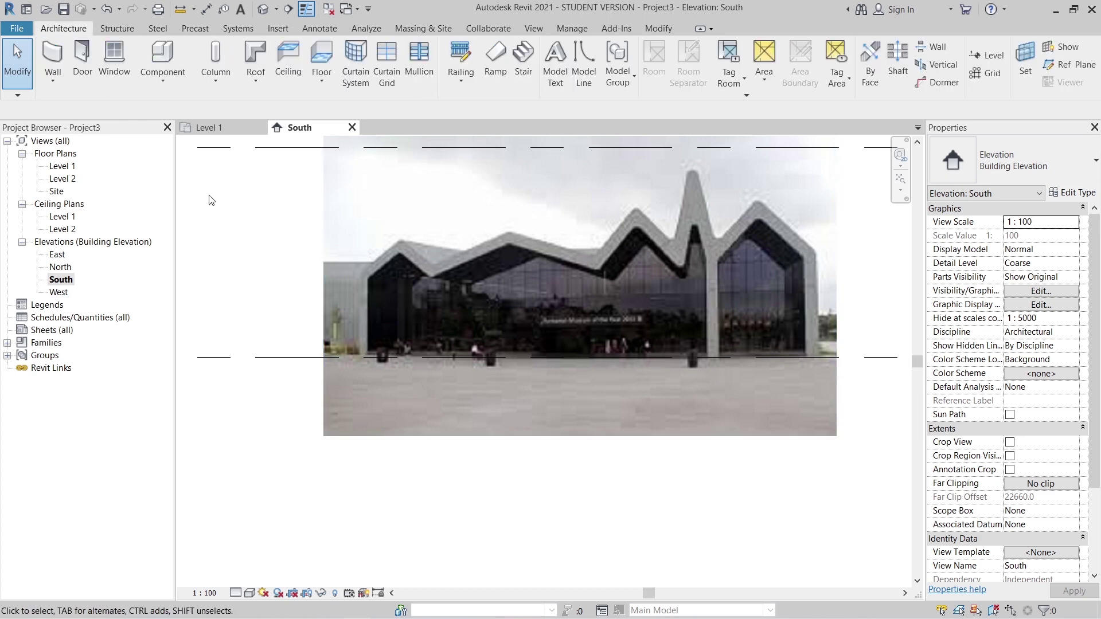
pyautogui.press('l')
pyautogui.press('i')
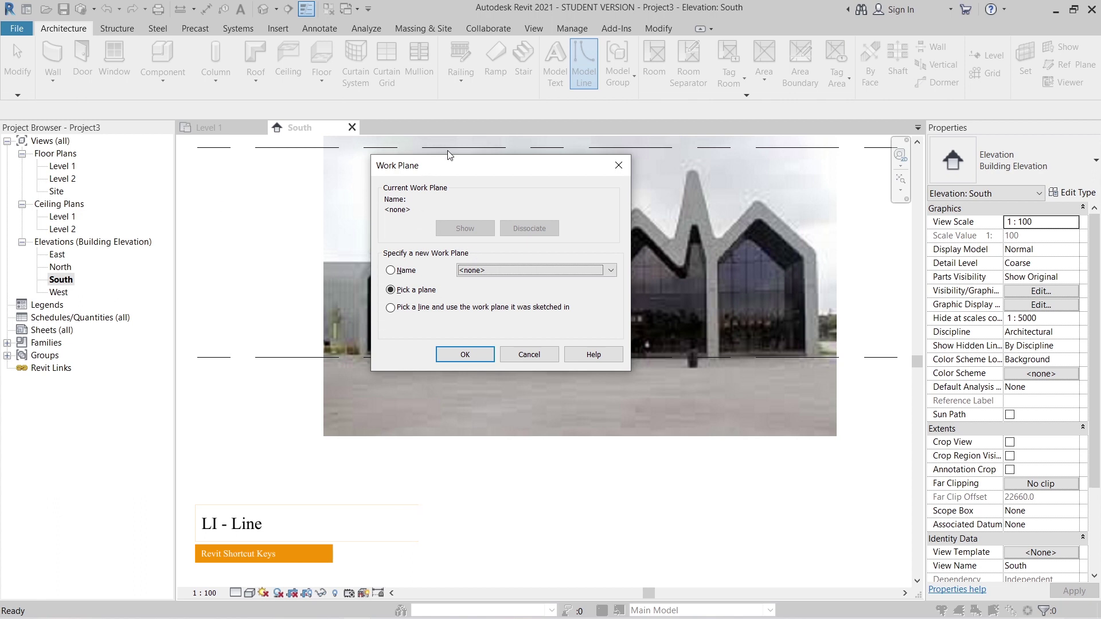
pyautogui.click(391, 270)
pyautogui.click(507, 272)
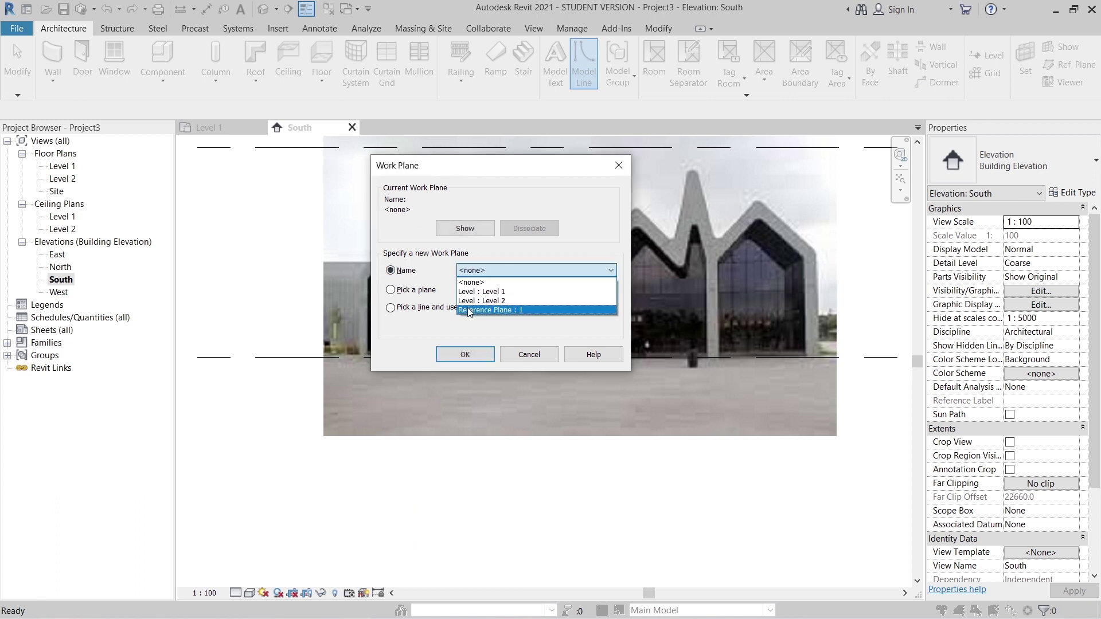
pyautogui.click(530, 310)
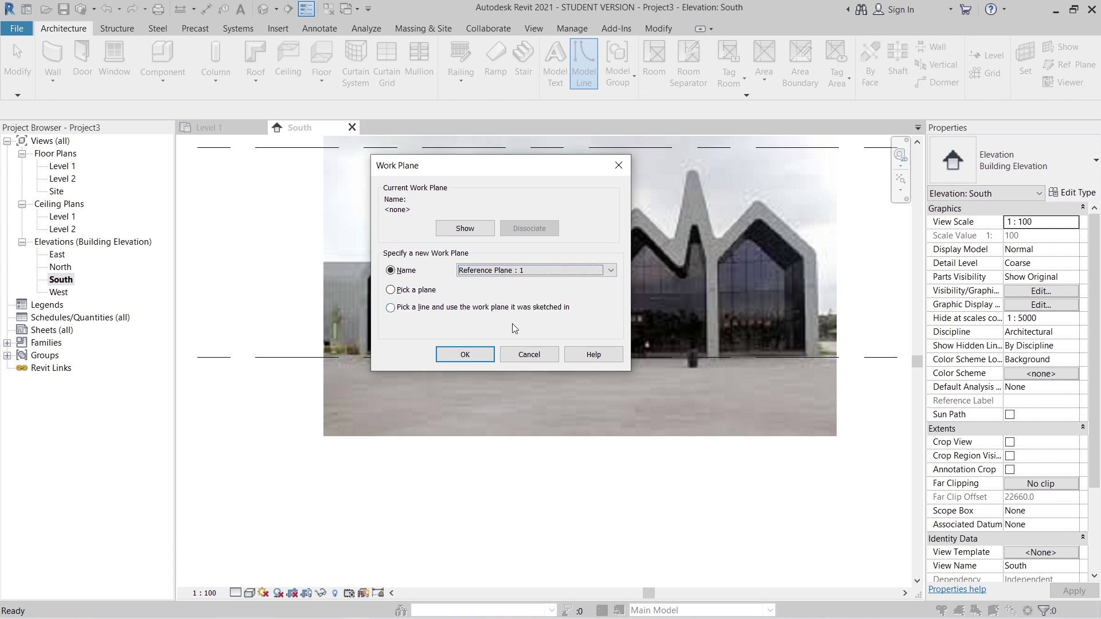
pyautogui.click(463, 354)
# Draw a vertical 3 m model line upward from Level 1 inside the facade's rightmost glazed gable.
pyautogui.scroll(5, 745, 356)
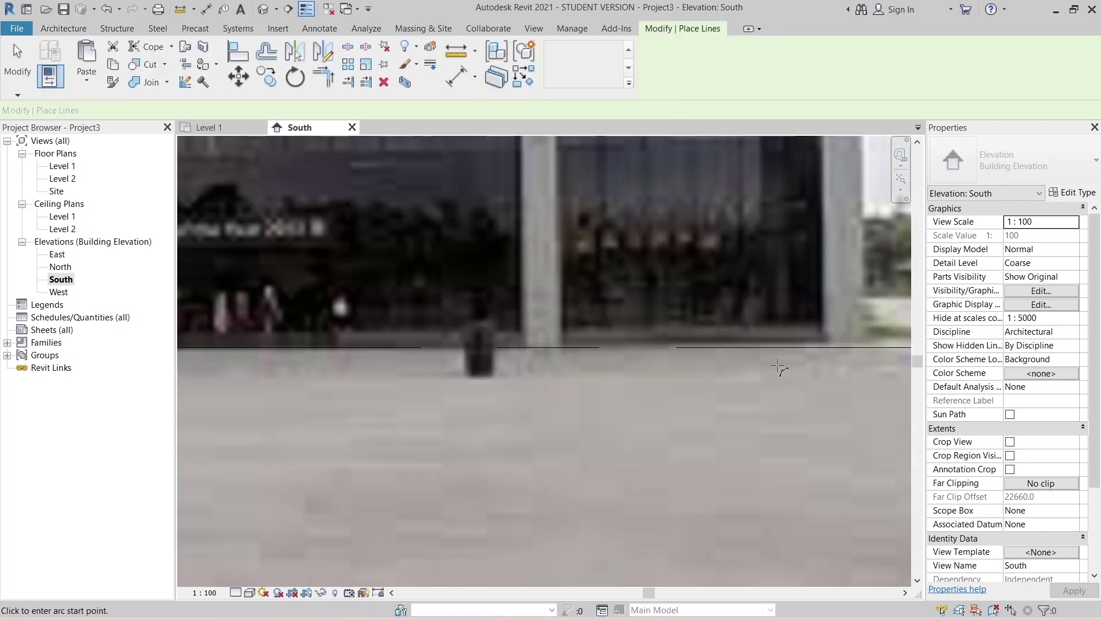
pyautogui.click(690, 342)
pyautogui.moveTo(701, 301); pyautogui.dragTo(709, 389, button='middle')
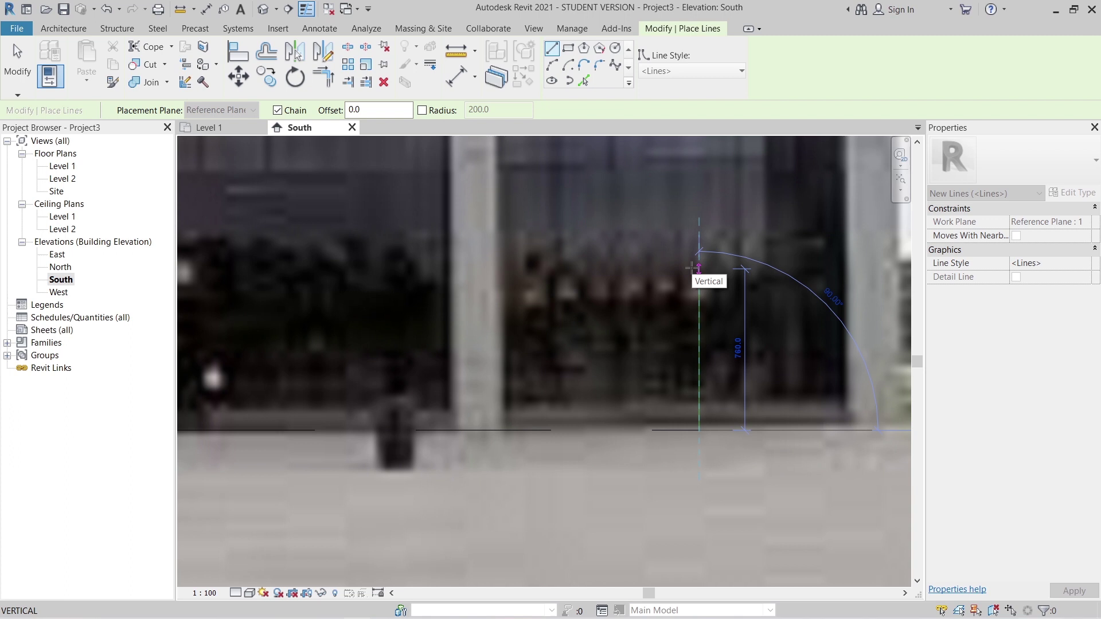
pyautogui.write('3m')
pyautogui.press('Return')
pyautogui.press('Escape')
pyautogui.press('Escape')
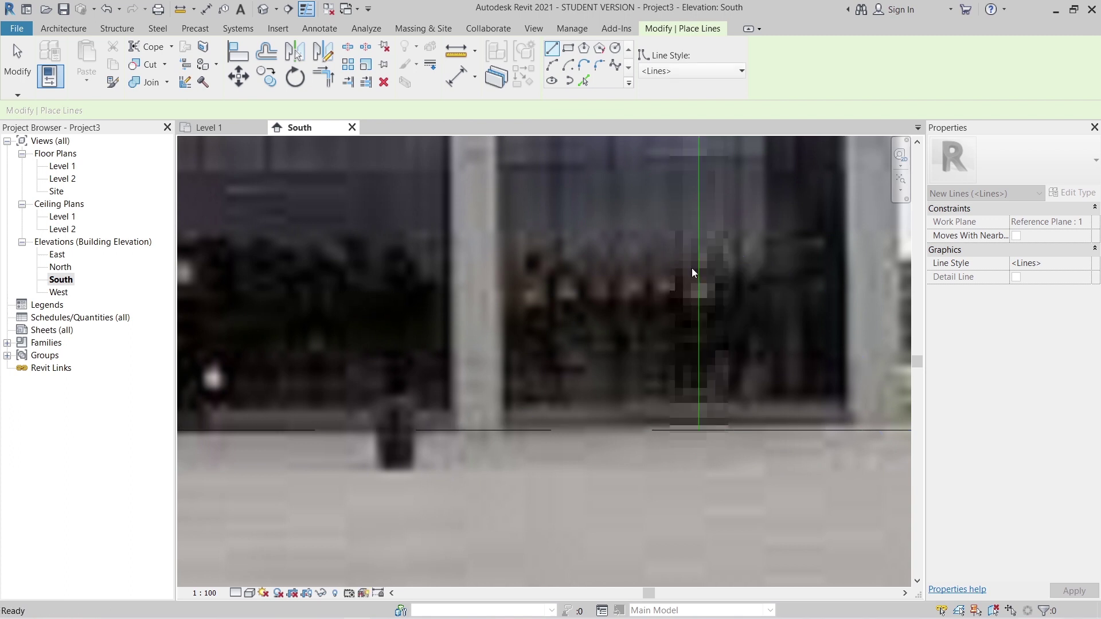
# Scale the museum image graphically from Level 1, using a 700 mm reference height in the photo and the 3 m model line's upper end.
pyautogui.moveTo(703, 270); pyautogui.dragTo(743, 389, button='middle')
pyautogui.scroll(-3, 735, 380)
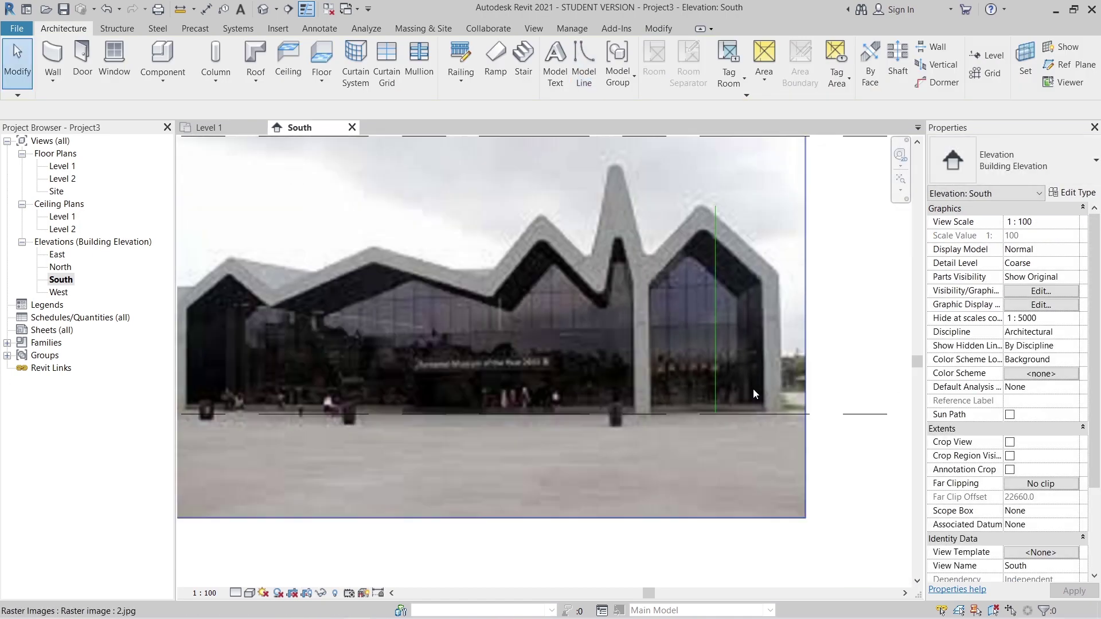
pyautogui.click(717, 353)
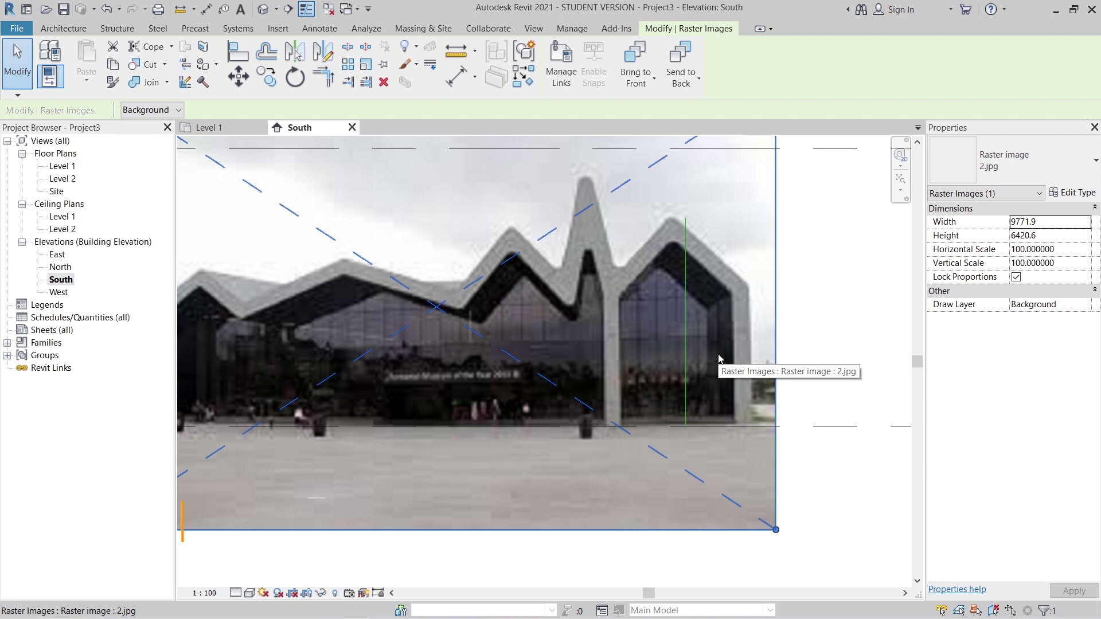
pyautogui.press('r')
pyautogui.press('e')
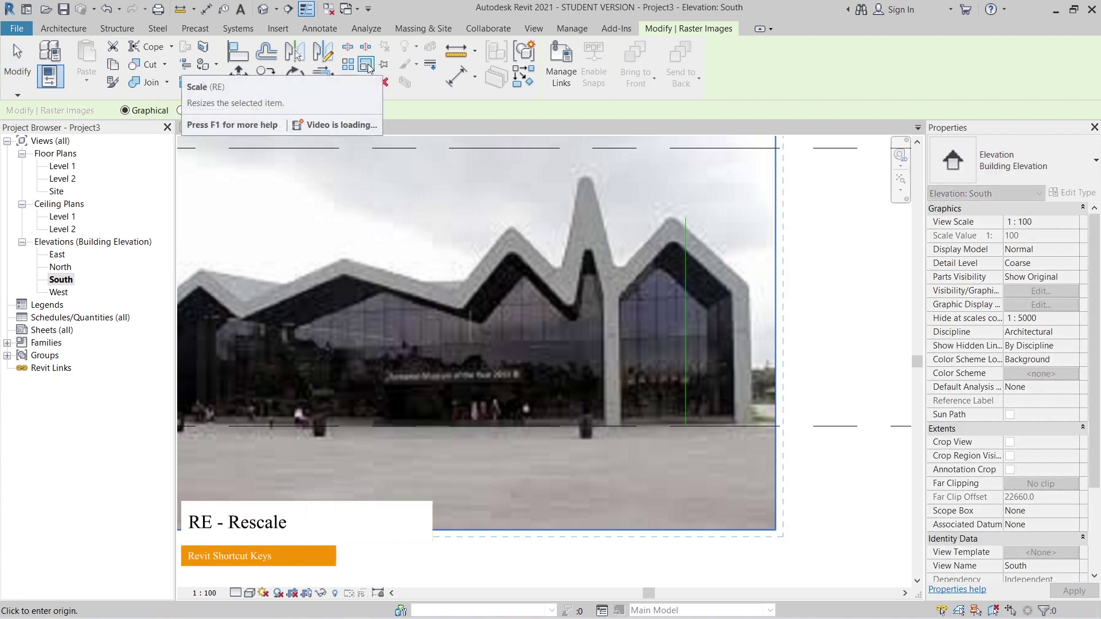
pyautogui.scroll(5, 679, 418)
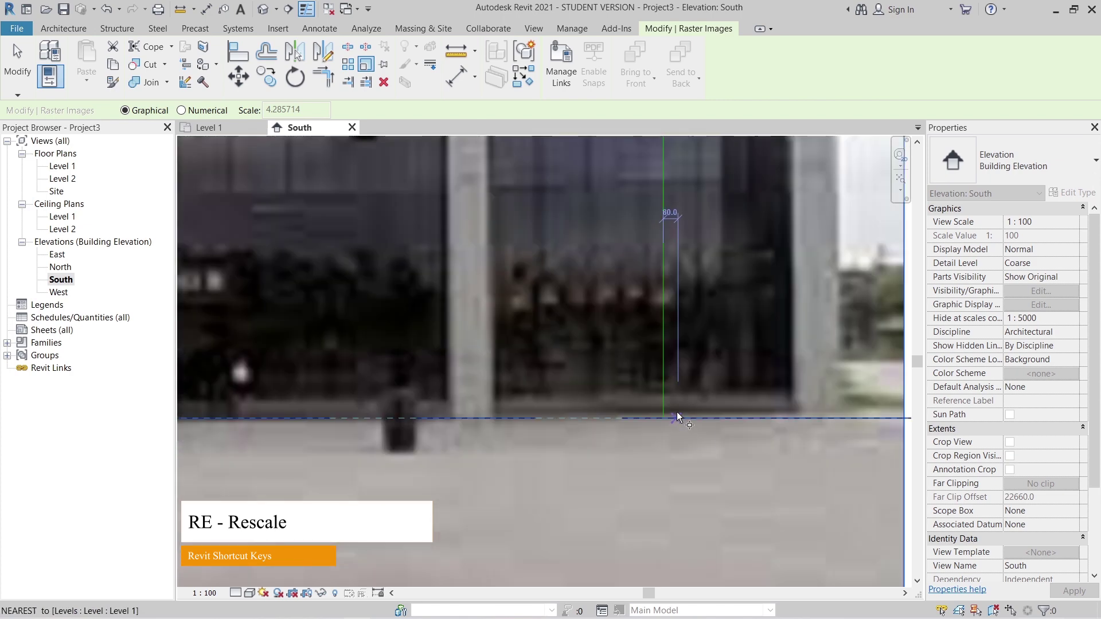
pyautogui.click(676, 412)
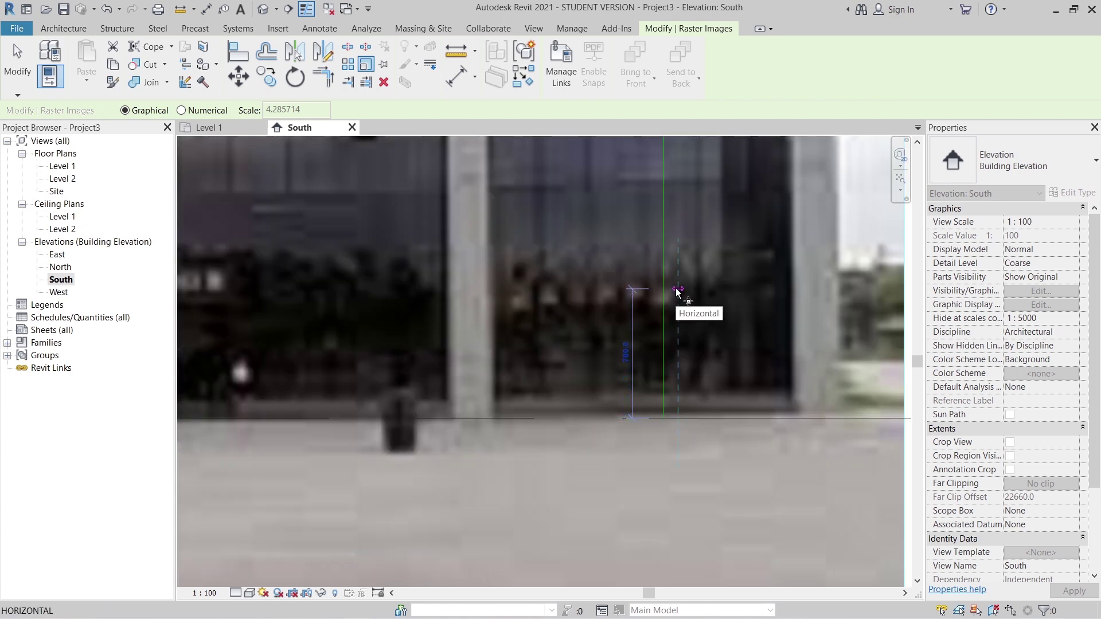
pyautogui.click(677, 291)
pyautogui.scroll(-1, 679, 234)
pyautogui.scroll(-1, 679, 234)
pyautogui.moveTo(679, 234); pyautogui.dragTo(675, 361, button='middle')
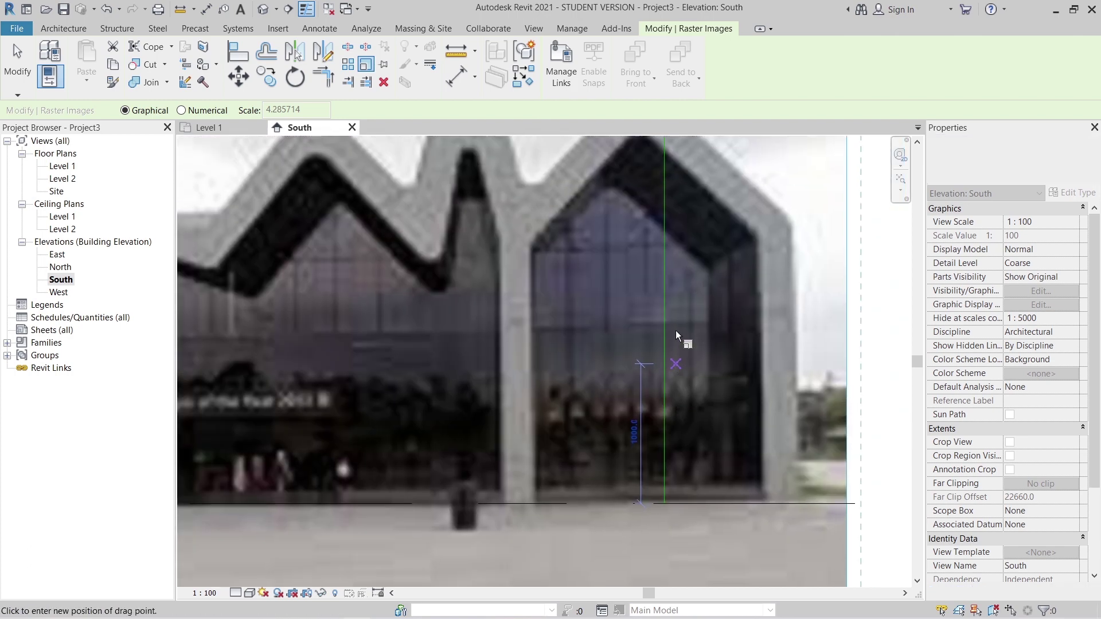
pyautogui.scroll(-1, 675, 295)
pyautogui.moveTo(675, 296); pyautogui.dragTo(676, 405, button='middle')
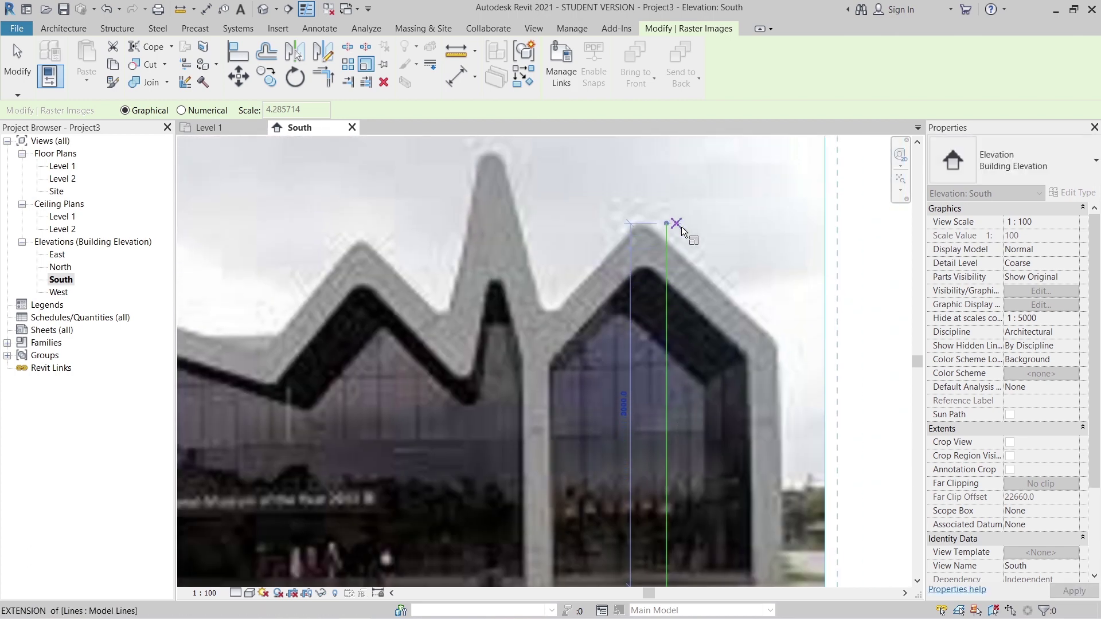
pyautogui.click(681, 226)
pyautogui.press('Escape')
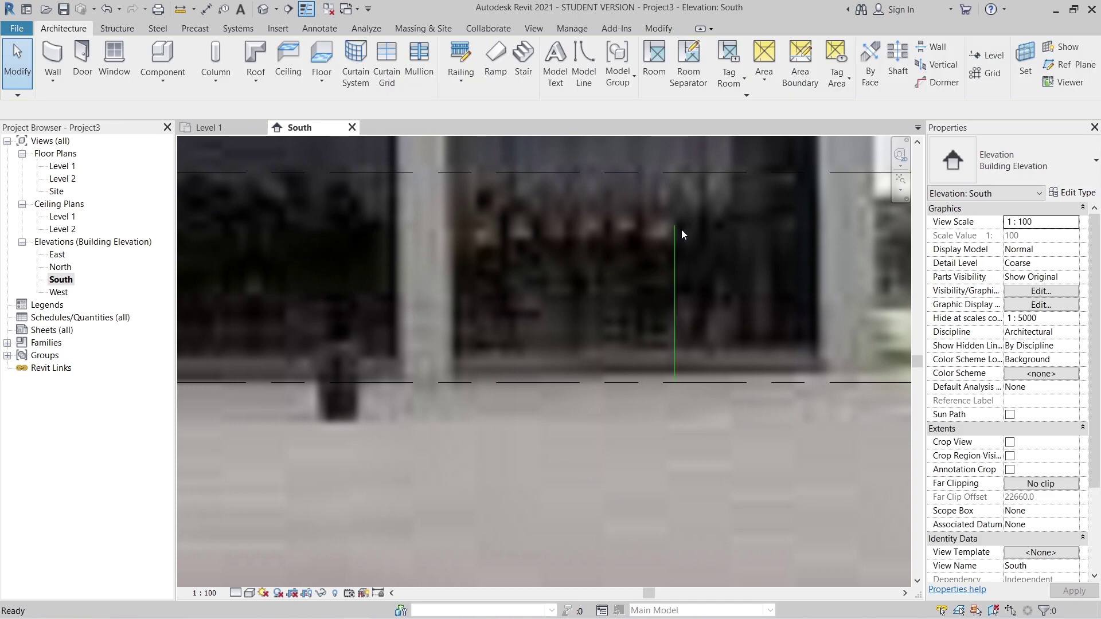
# Delete the vertical 3 m model line used as the scaling guide.
pyautogui.click(676, 235)
pyautogui.scroll(-2, 681, 274)
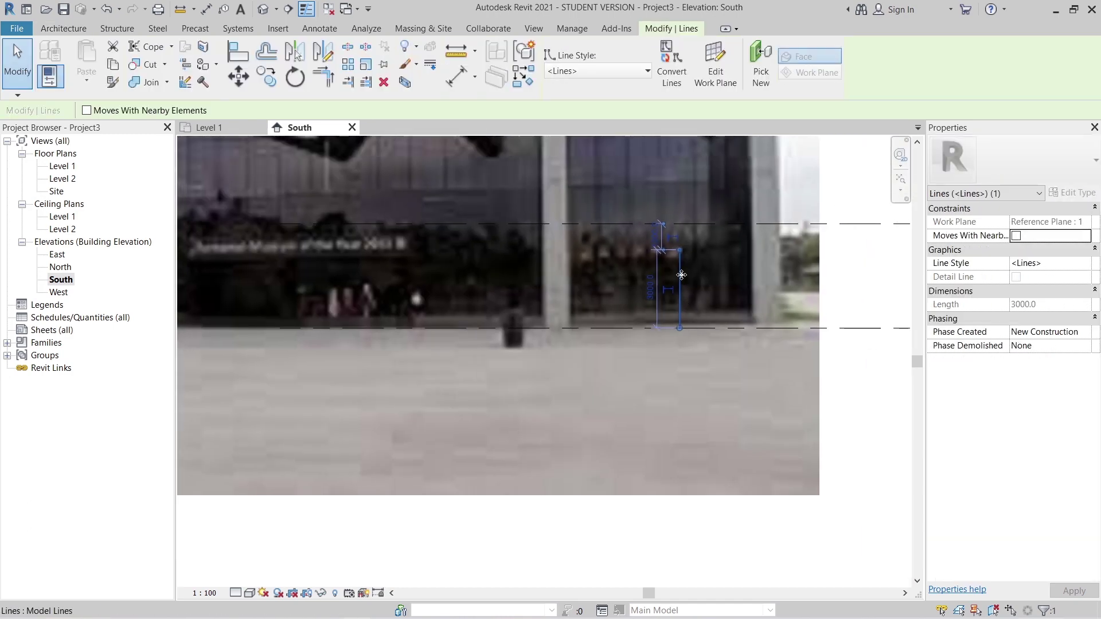
pyautogui.press('Escape')
# Extend the aligned left ends of the Level 1 and Level 2 lines beyond the museum image's left edge.
pyautogui.scroll(-3, 686, 323)
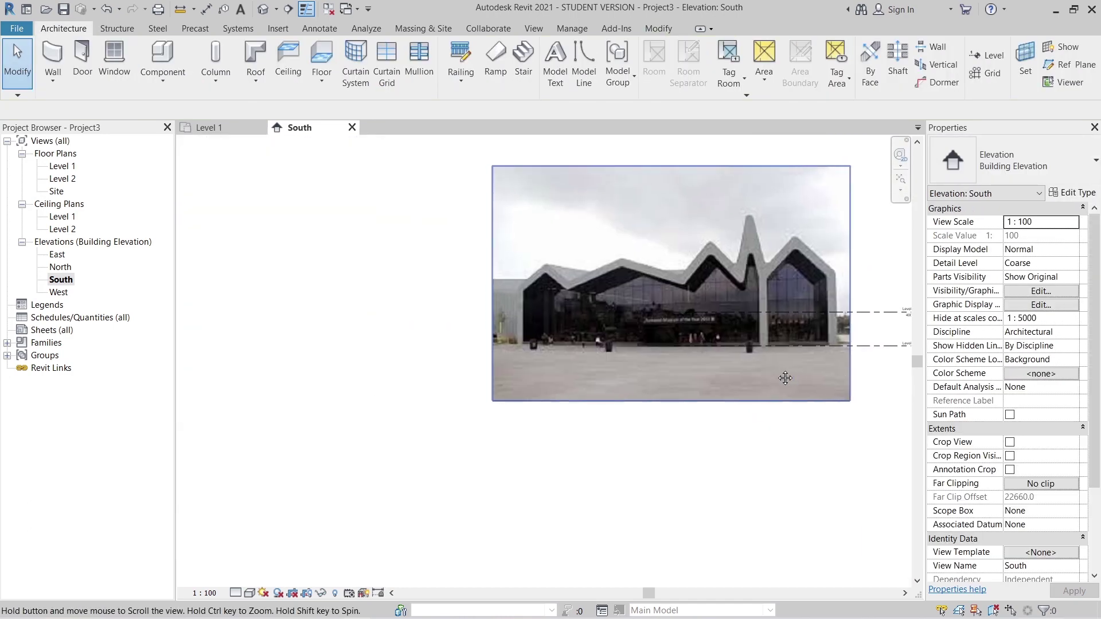
pyautogui.moveTo(699, 416); pyautogui.dragTo(550, 394, button='middle')
pyautogui.click(770, 314)
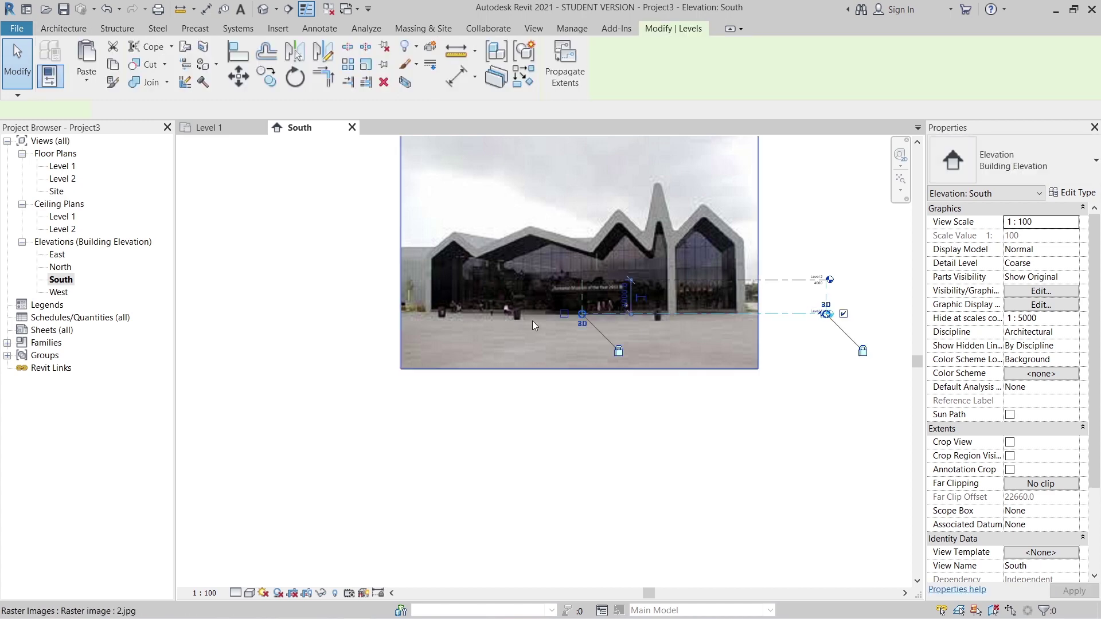
pyautogui.moveTo(581, 313); pyautogui.dragTo(330, 314)
pyautogui.click(518, 390)
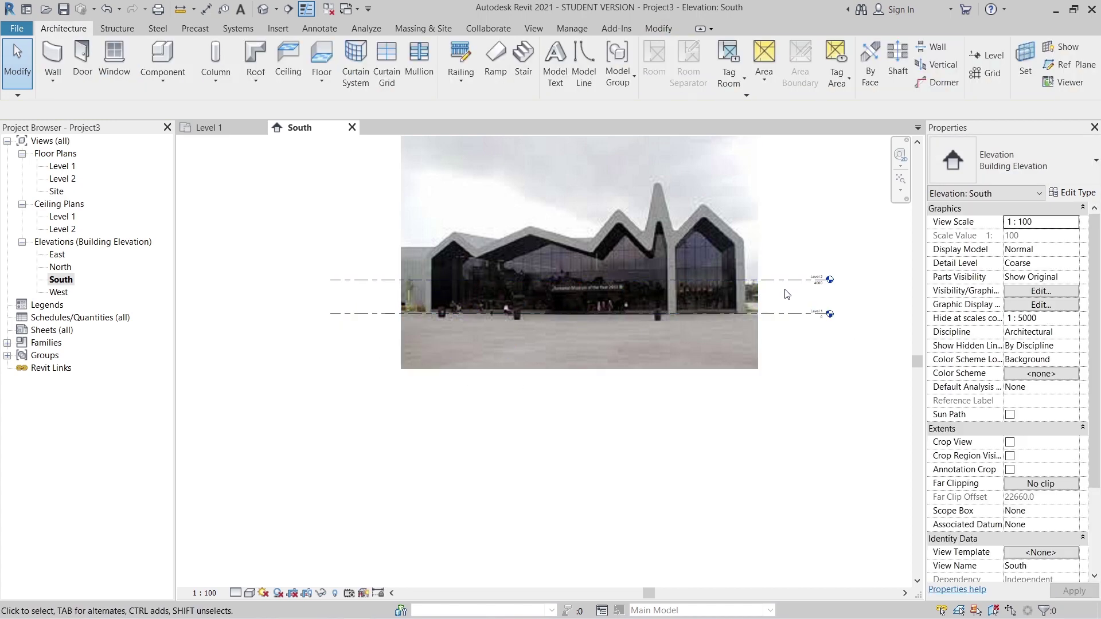
# Place a new level 4000 mm above Level 2, with both ends aligned to the existing level lines.
pyautogui.press('l')
pyautogui.press('l')
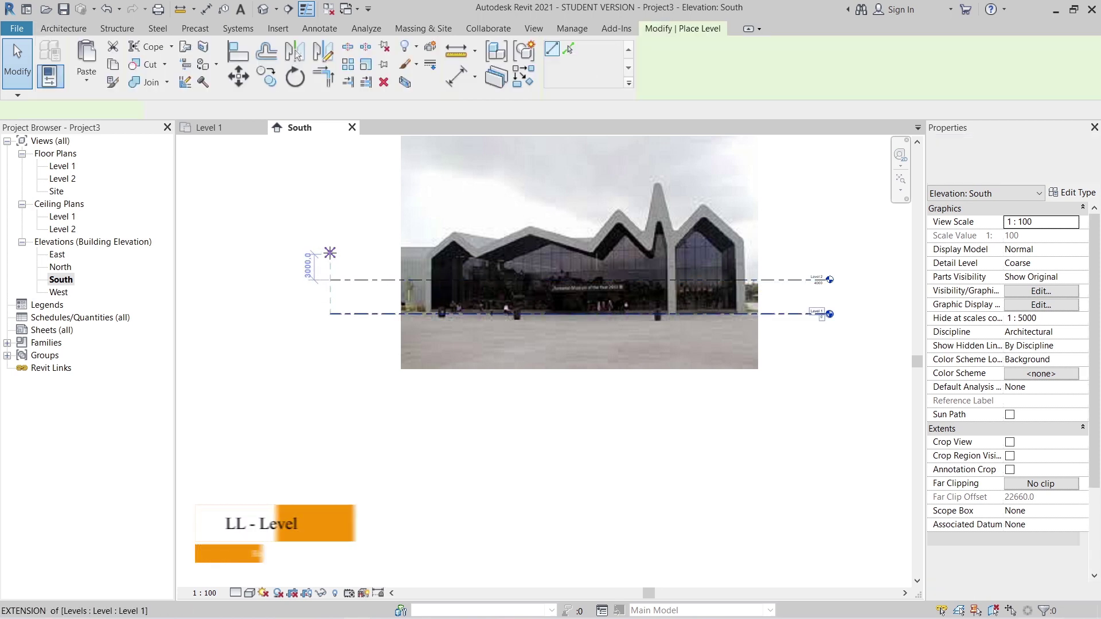
pyautogui.click(329, 248)
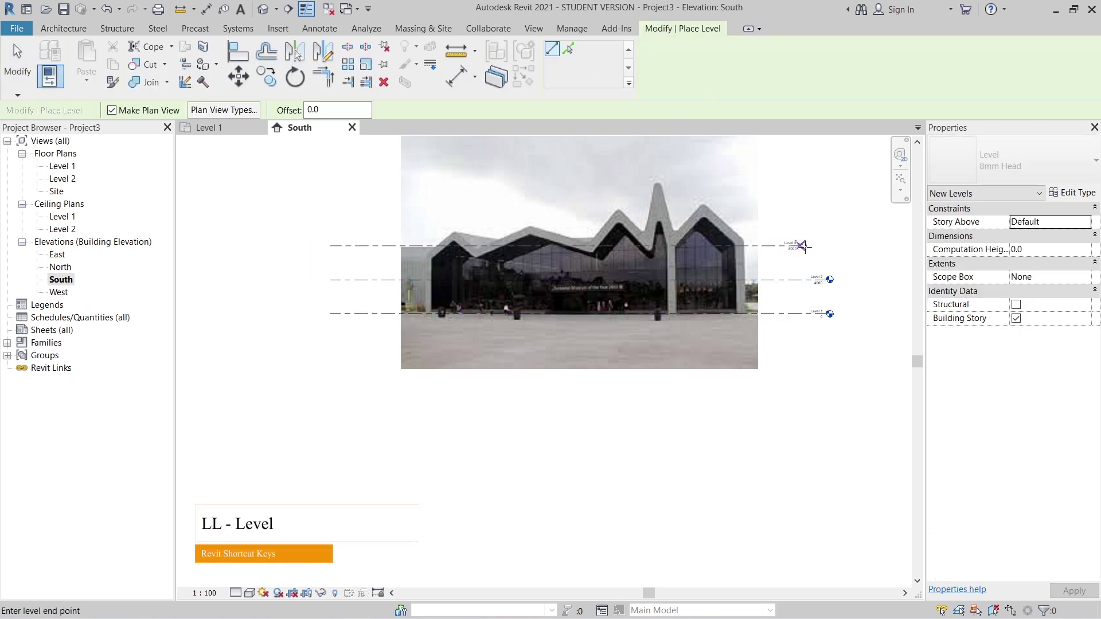
pyautogui.click(825, 248)
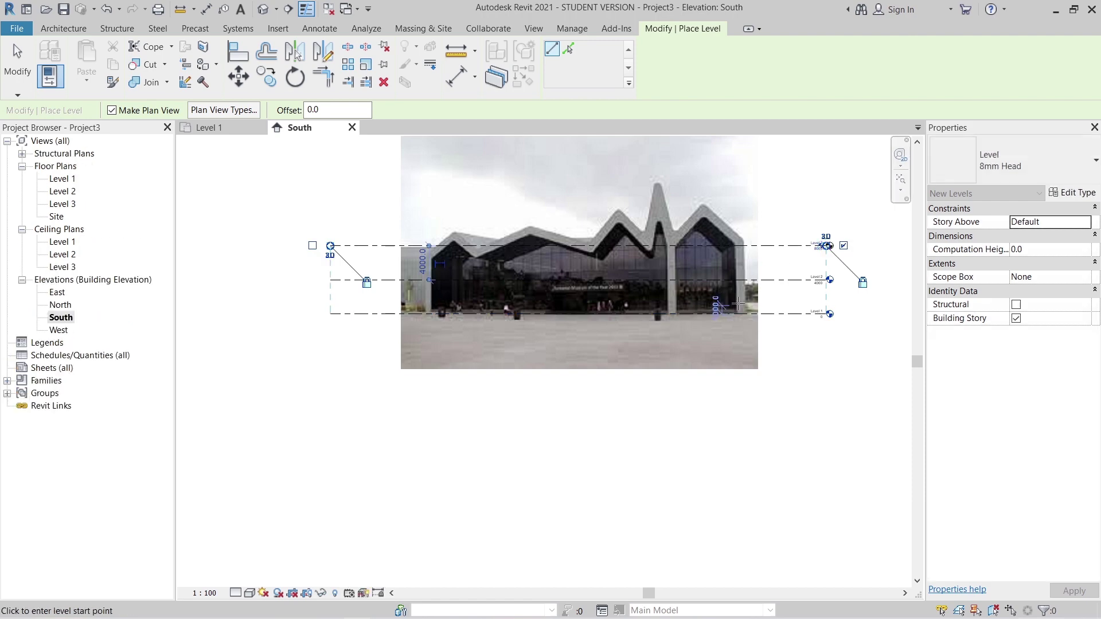
pyautogui.press('Escape')
# Pin the museum image in place, turn off selection of pinned elements, and test that the image cannot be picked or moved.
pyautogui.moveTo(681, 324); pyautogui.dragTo(705, 373, button='middle')
pyautogui.scroll(1, 579, 338)
pyautogui.moveTo(581, 384)
pyautogui.mouseDown(button='middle')
pyautogui.moveTo(568, 312)
pyautogui.moveTo(573, 366)
pyautogui.mouseUp(button='middle')
pyautogui.click(580, 376)
pyautogui.moveTo(662, 244); pyautogui.dragTo(651, 350, button='middle')
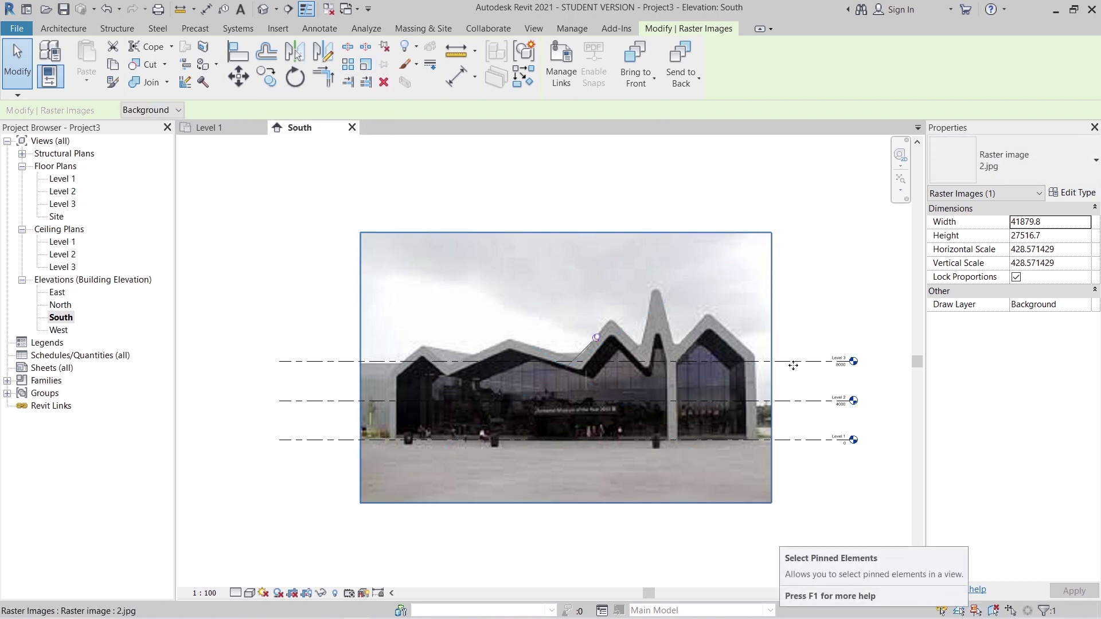
pyautogui.click(975, 610)
pyautogui.moveTo(607, 314)
pyautogui.mouseDown()
pyautogui.moveTo(507, 462)
pyautogui.moveTo(604, 301)
pyautogui.mouseUp()
pyautogui.moveTo(771, 232); pyautogui.dragTo(585, 278)
pyautogui.moveTo(619, 283); pyautogui.dragTo(619, 213, button='middle')
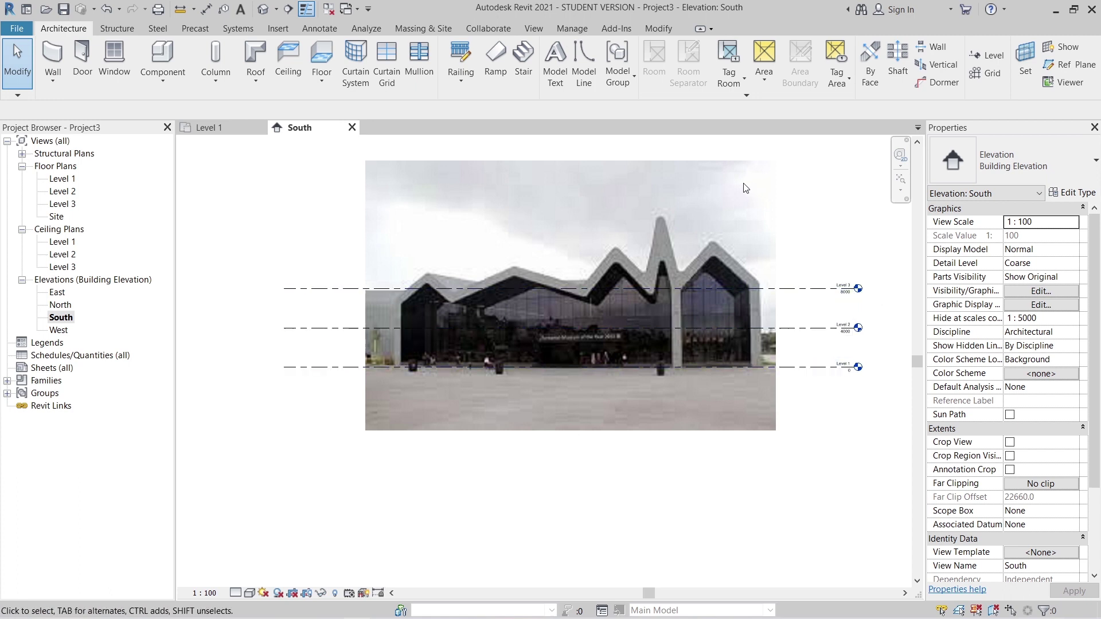
pyautogui.click(257, 82)
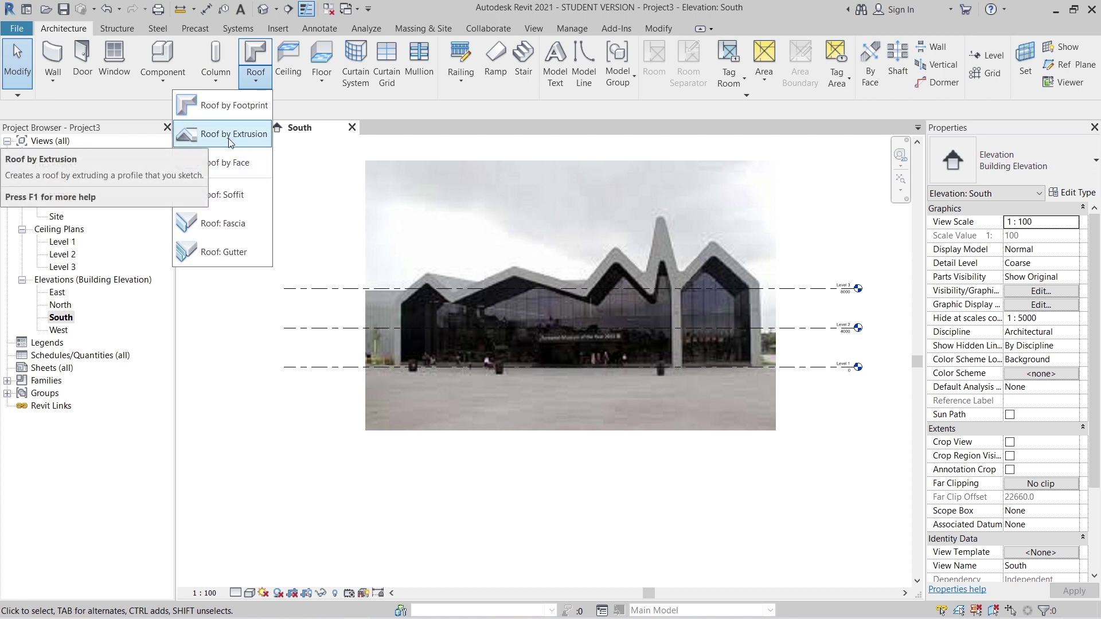
pyautogui.click(505, 150)
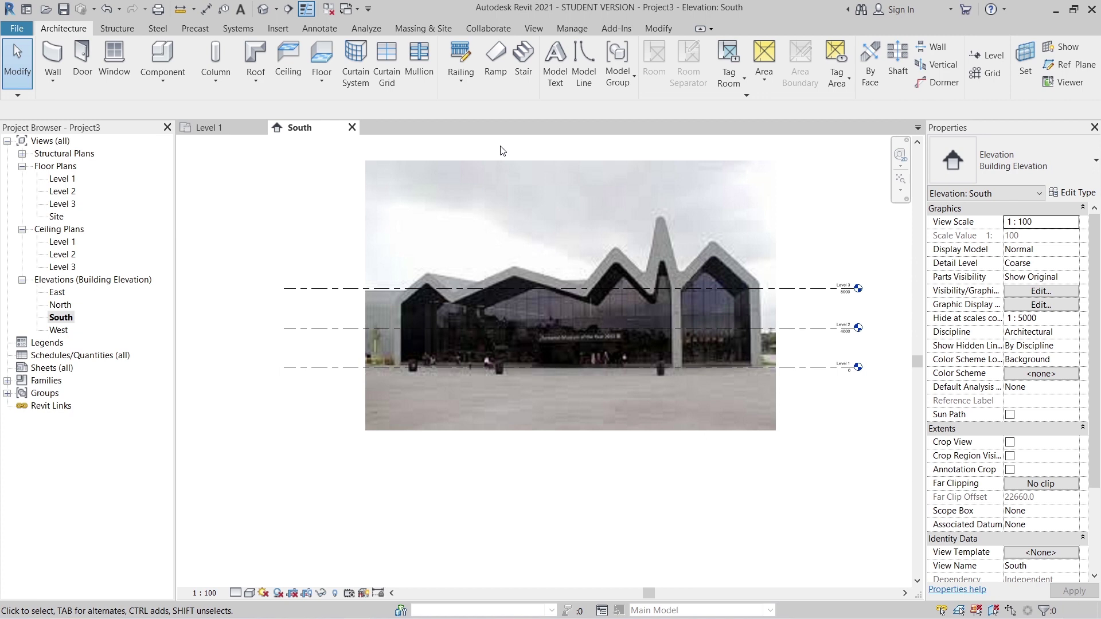
pyautogui.click(424, 30)
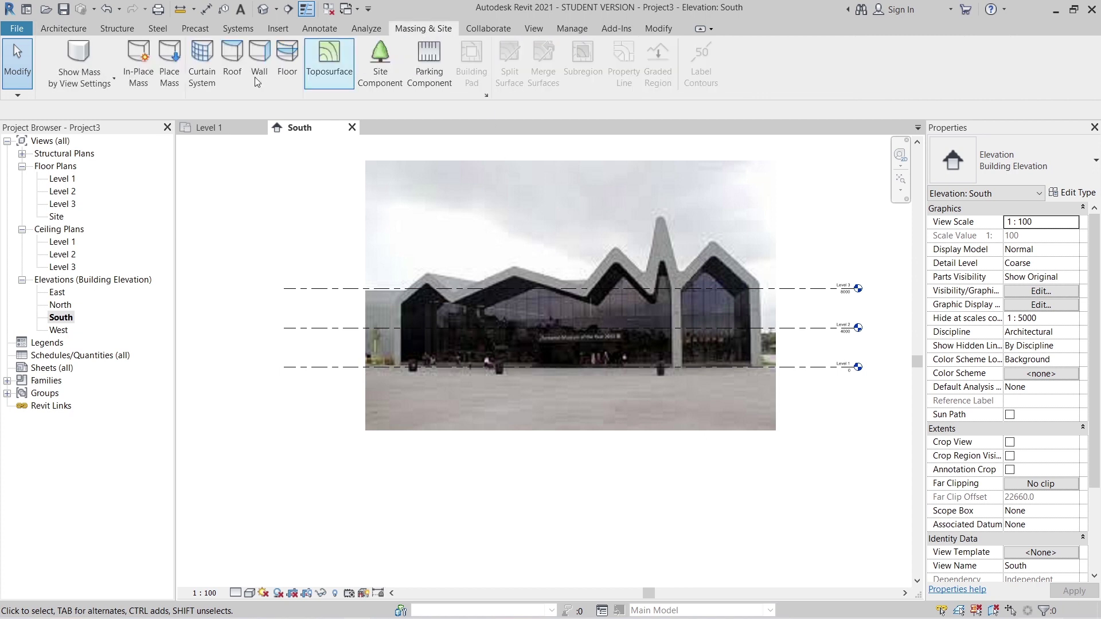
# Create an in-place model component in the Generic Models category, keeping the suggested name.
pyautogui.click(63, 28)
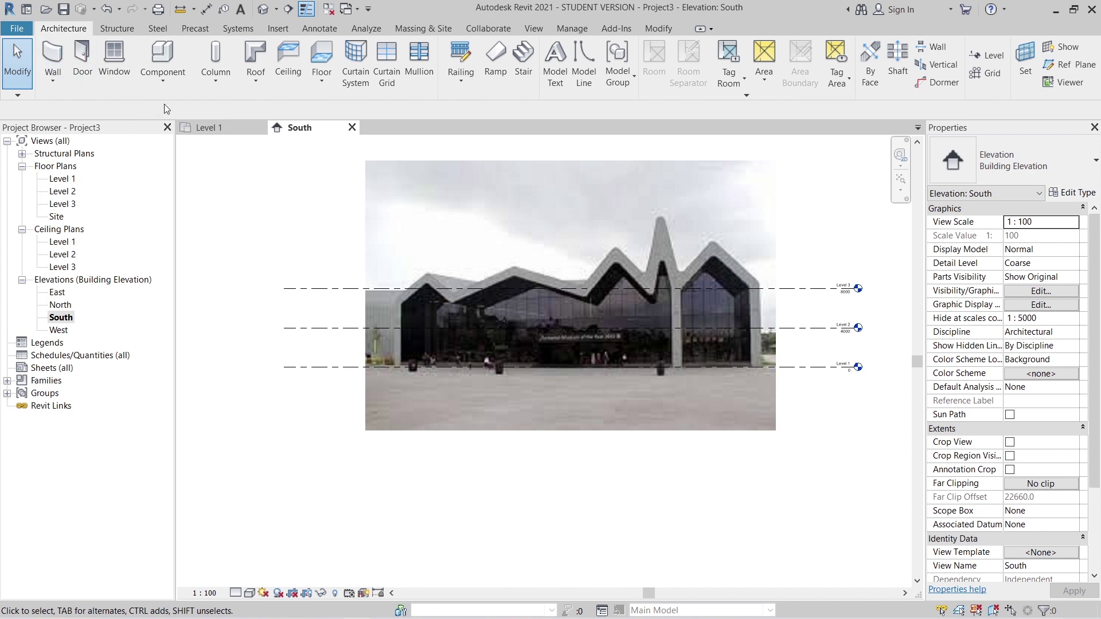
pyautogui.click(170, 84)
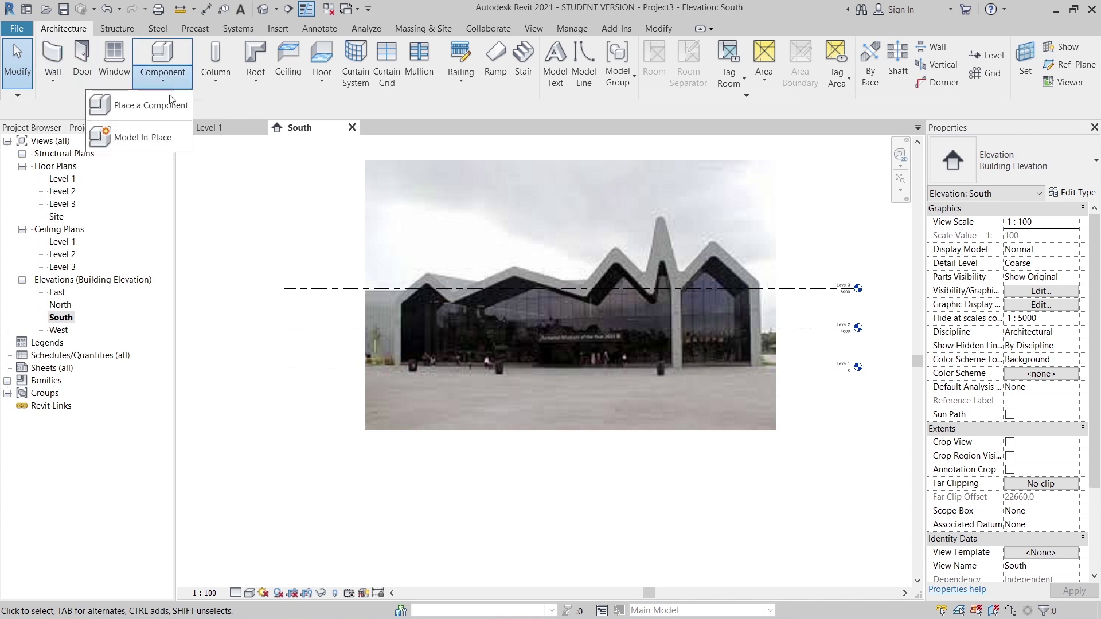
pyautogui.click(117, 144)
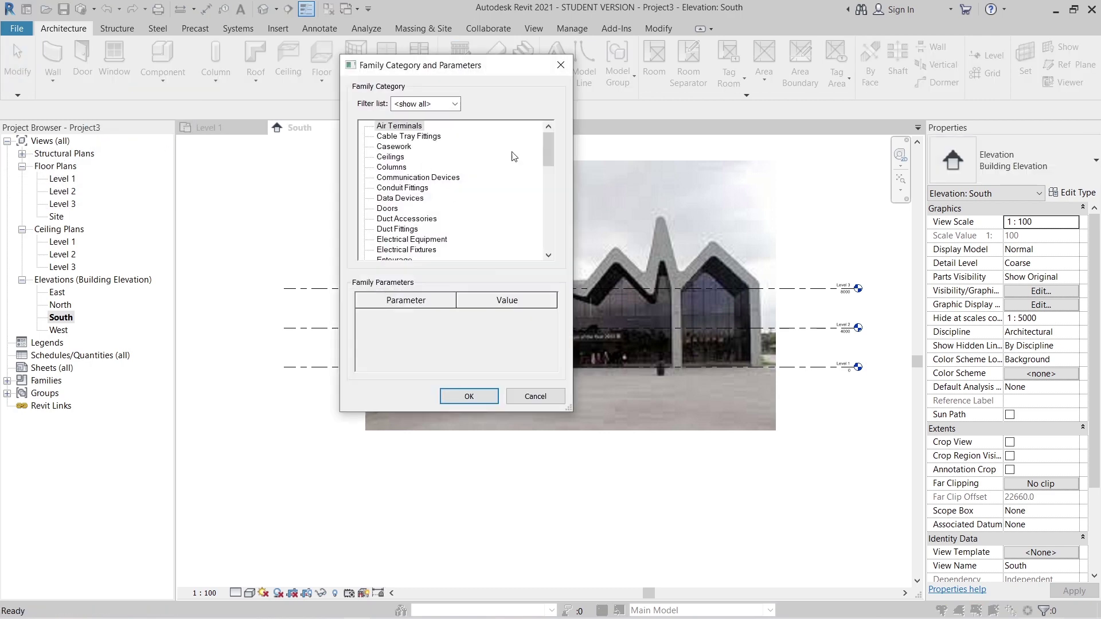
pyautogui.moveTo(547, 147); pyautogui.dragTo(549, 181)
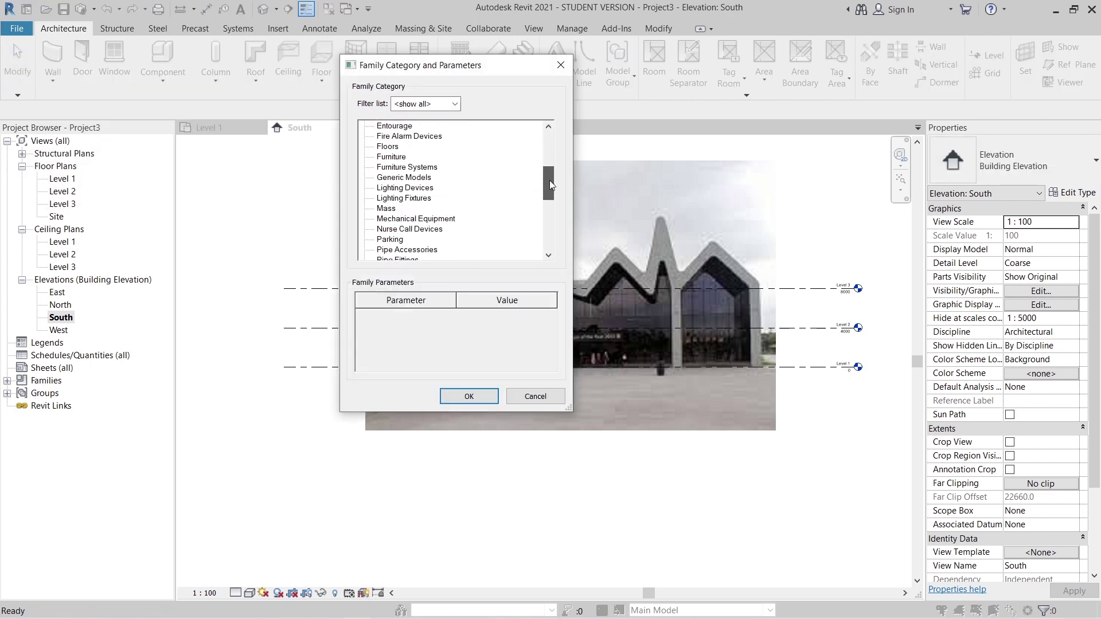
pyautogui.click(408, 178)
pyautogui.click(455, 394)
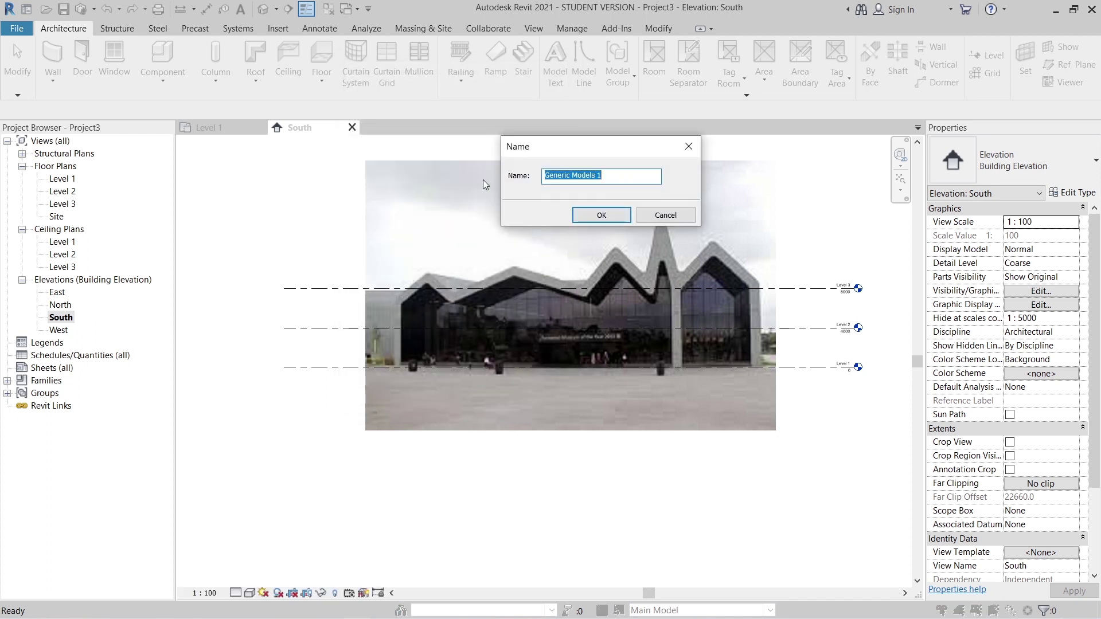
pyautogui.click(583, 218)
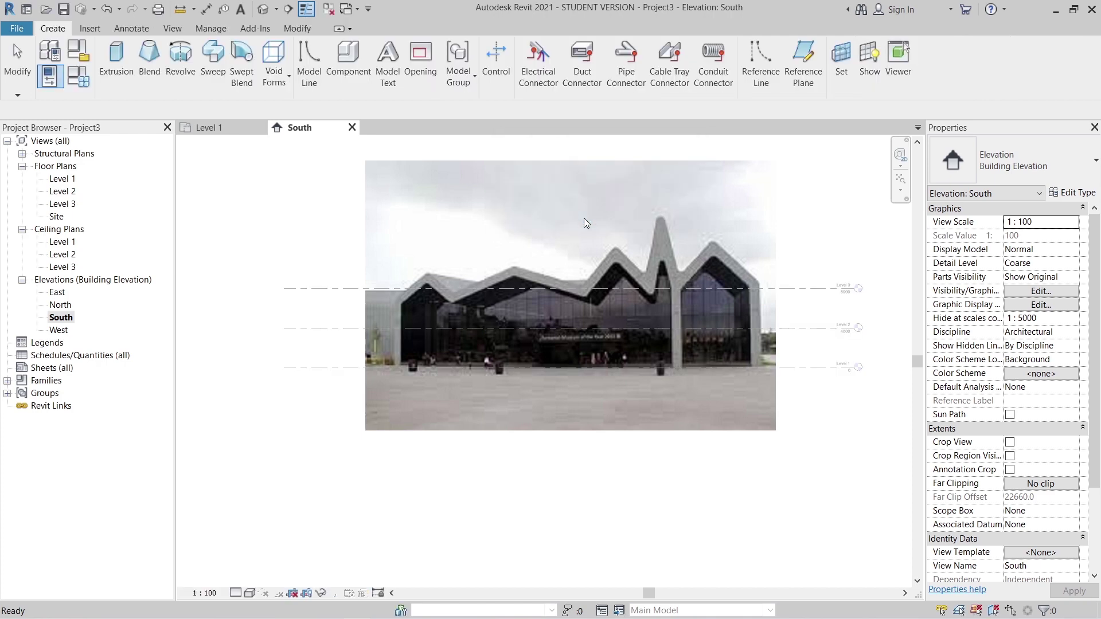
pyautogui.scroll(1, 586, 409)
pyautogui.moveTo(586, 409); pyautogui.dragTo(591, 460, button='middle')
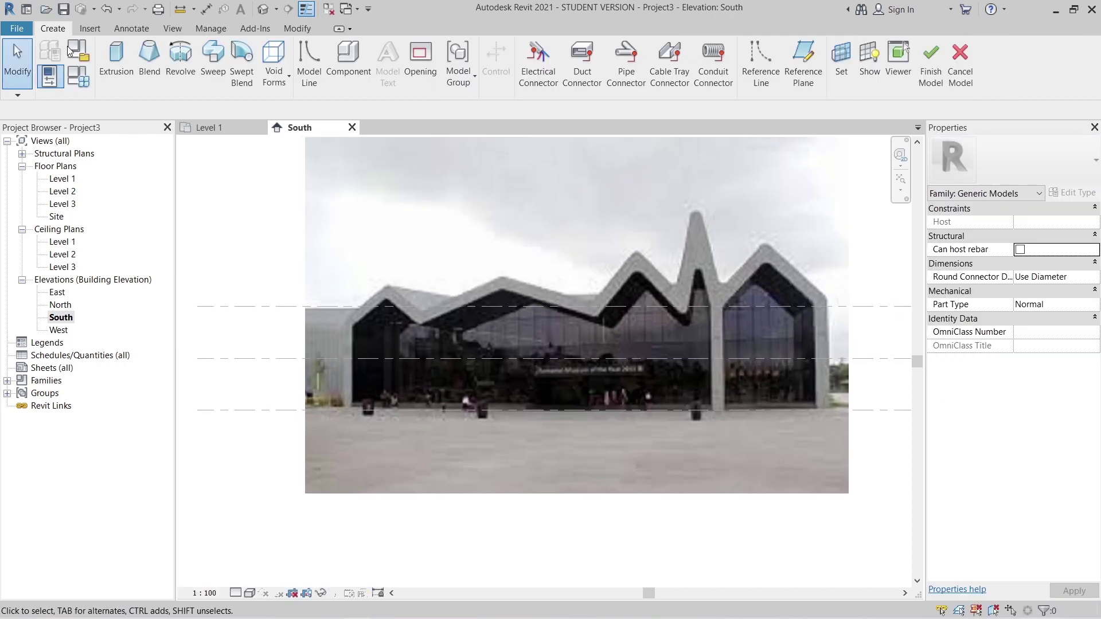
# Start a solid extrusion sketch and keep Reference Plane : 1 as its work plane.
pyautogui.click(102, 60)
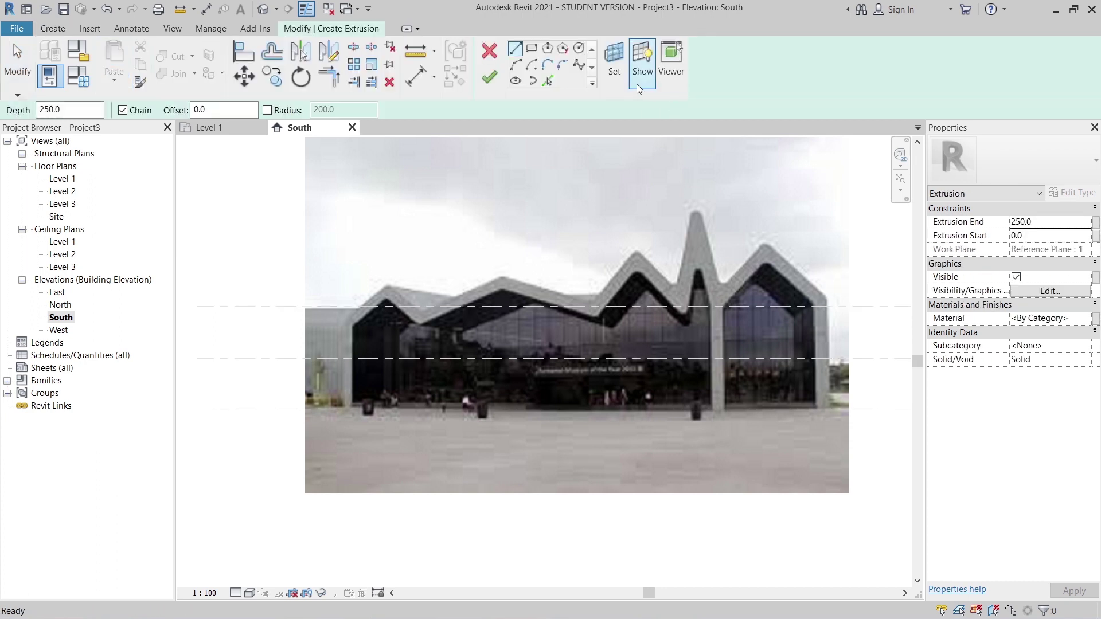
pyautogui.click(614, 63)
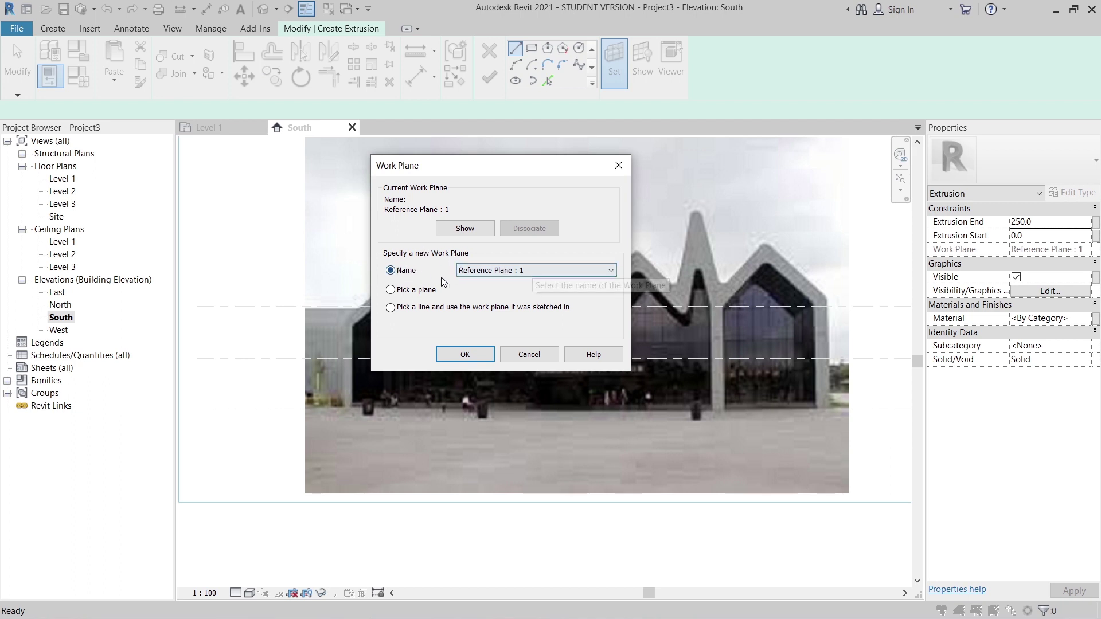
pyautogui.moveTo(538, 172); pyautogui.dragTo(523, 137)
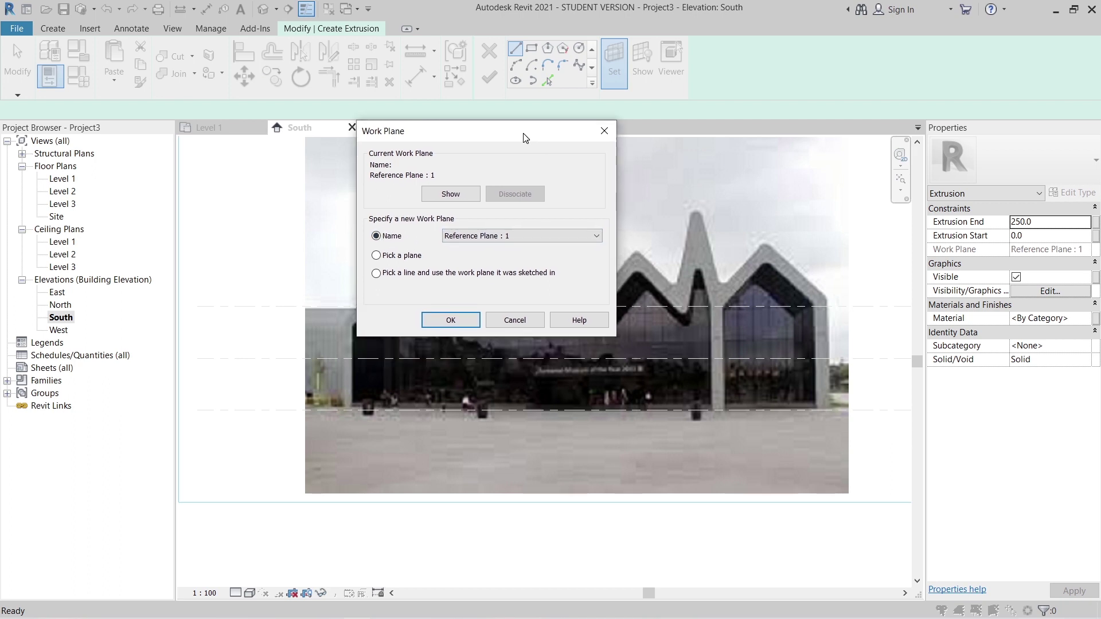
pyautogui.click(450, 320)
# Sketch the facade's vertical outer left edge from the Level 1 line upward, about 6700 mm long, to the start of the roof slope.
pyautogui.moveTo(448, 362); pyautogui.dragTo(477, 336, button='middle')
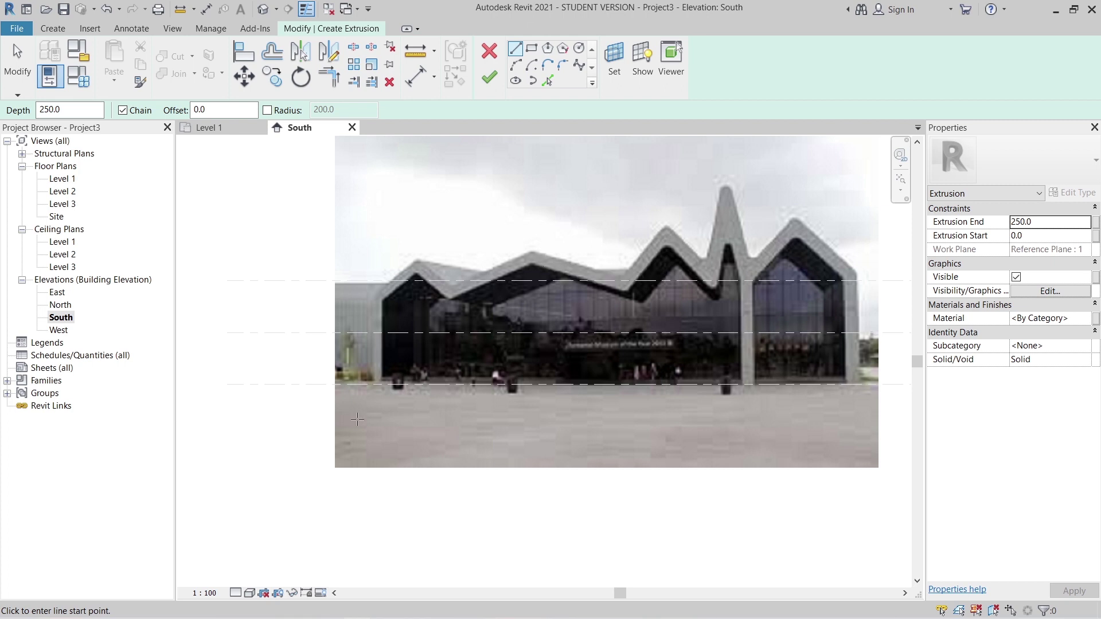
pyautogui.scroll(6, 356, 420)
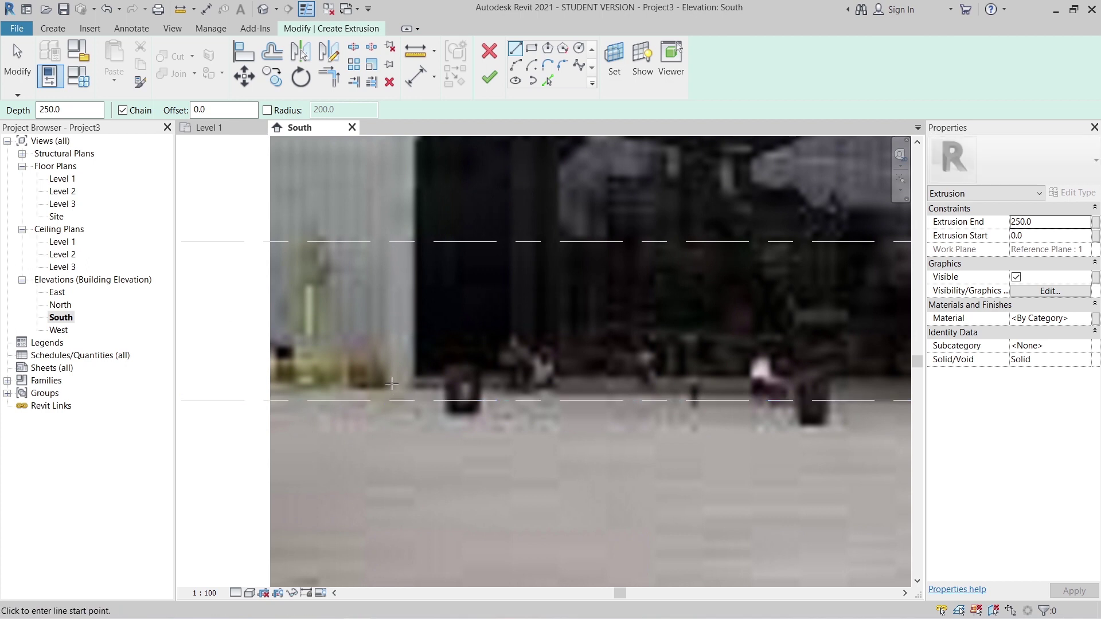
pyautogui.click(388, 400)
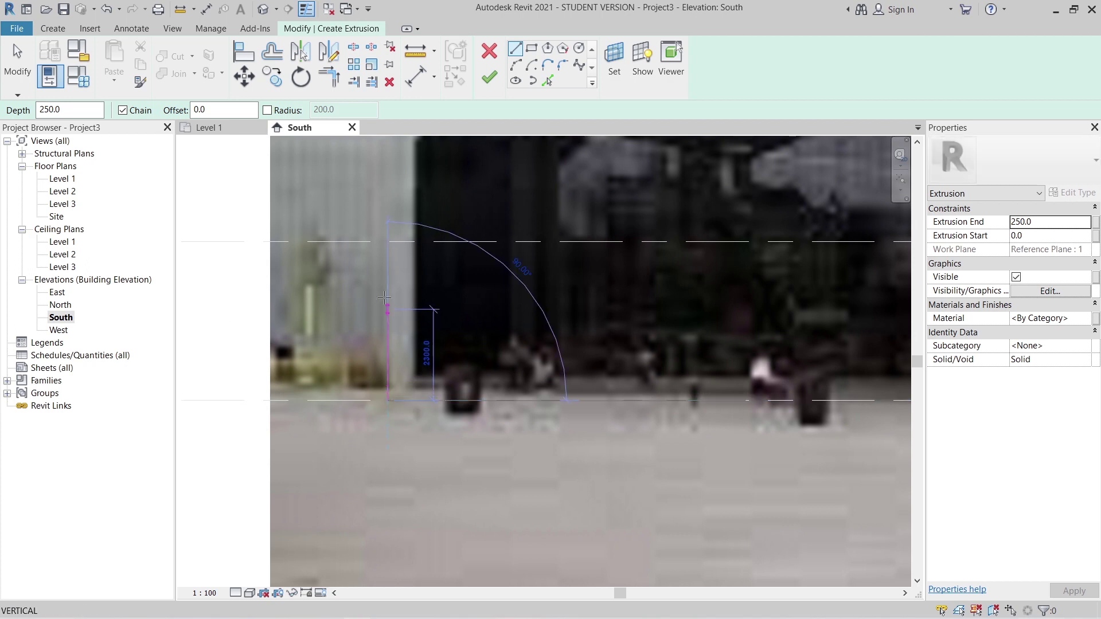
pyautogui.scroll(-2, 396, 310)
pyautogui.moveTo(395, 310); pyautogui.dragTo(390, 411, button='middle')
pyautogui.scroll(4, 389, 344)
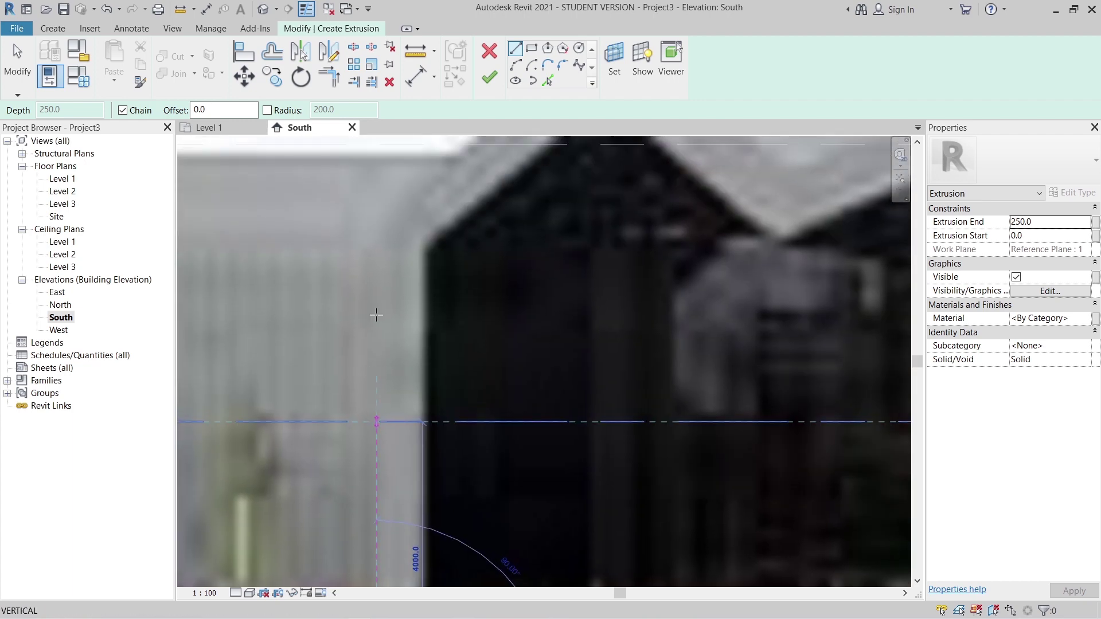
pyautogui.click(376, 234)
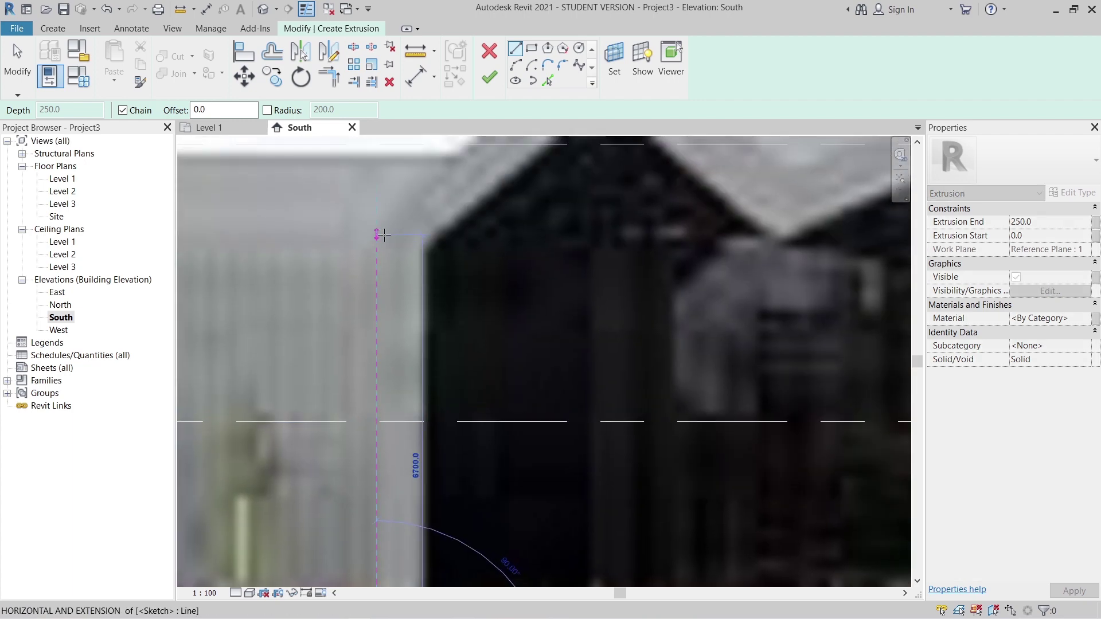
# Trace the outer roof edge up to the first peak and down about 3400 mm to the first valley.
pyautogui.scroll(-1, 436, 204)
pyautogui.moveTo(436, 203); pyautogui.dragTo(242, 439, button='middle')
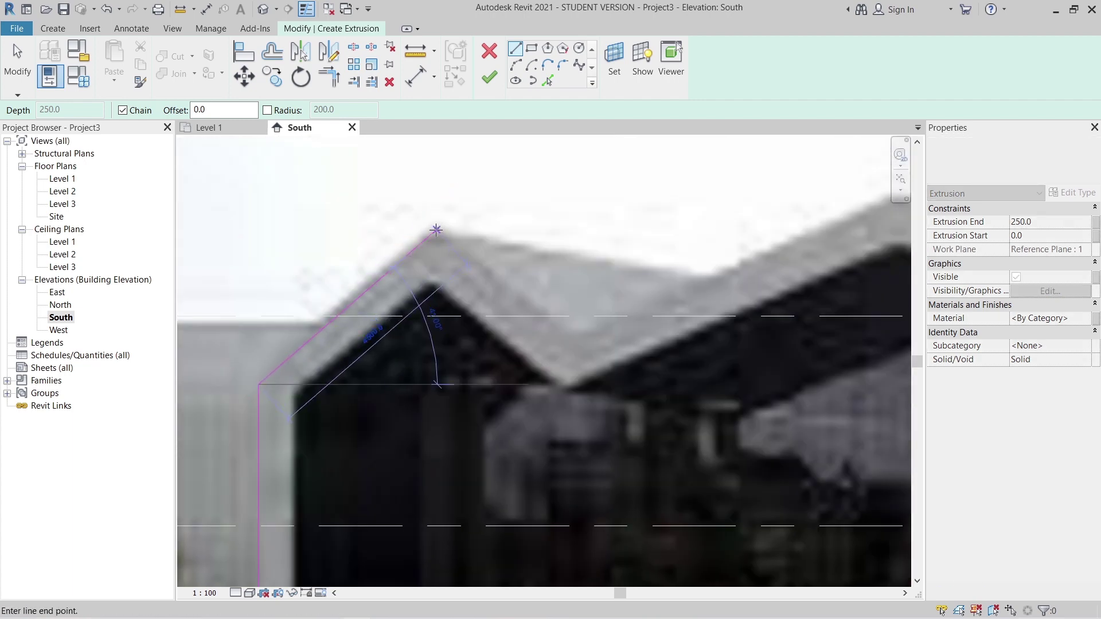
pyautogui.click(431, 229)
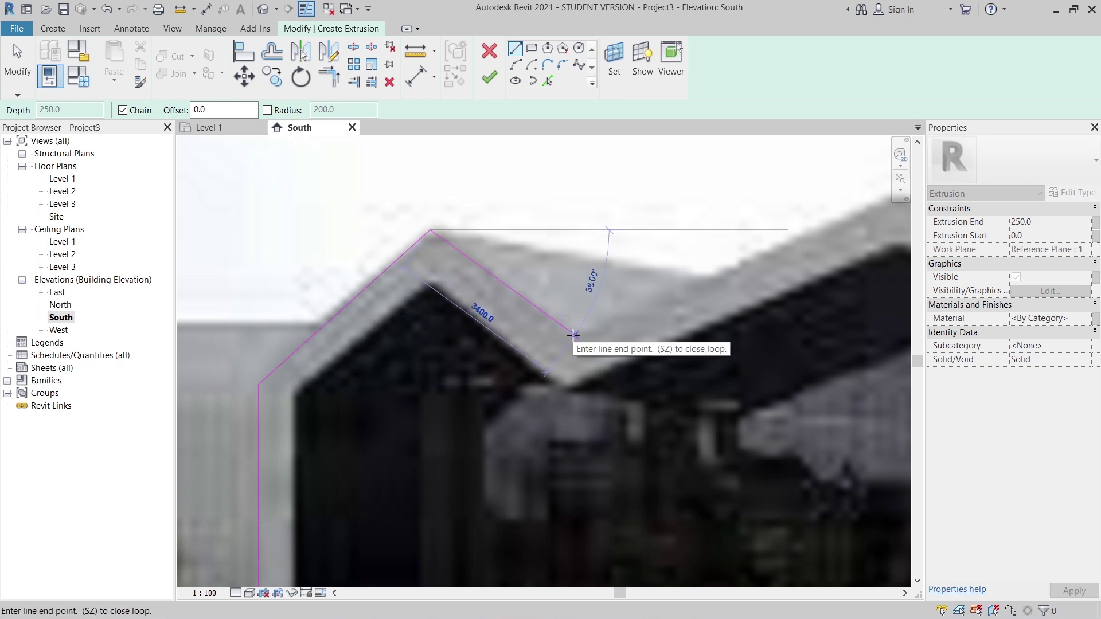
pyautogui.click(574, 336)
# Continue the outer roof outline up to the second, wide peak and down its long slope to the second valley.
pyautogui.scroll(-1, 710, 279)
pyautogui.moveTo(711, 280); pyautogui.dragTo(436, 345, button='middle')
pyautogui.scroll(1, 496, 327)
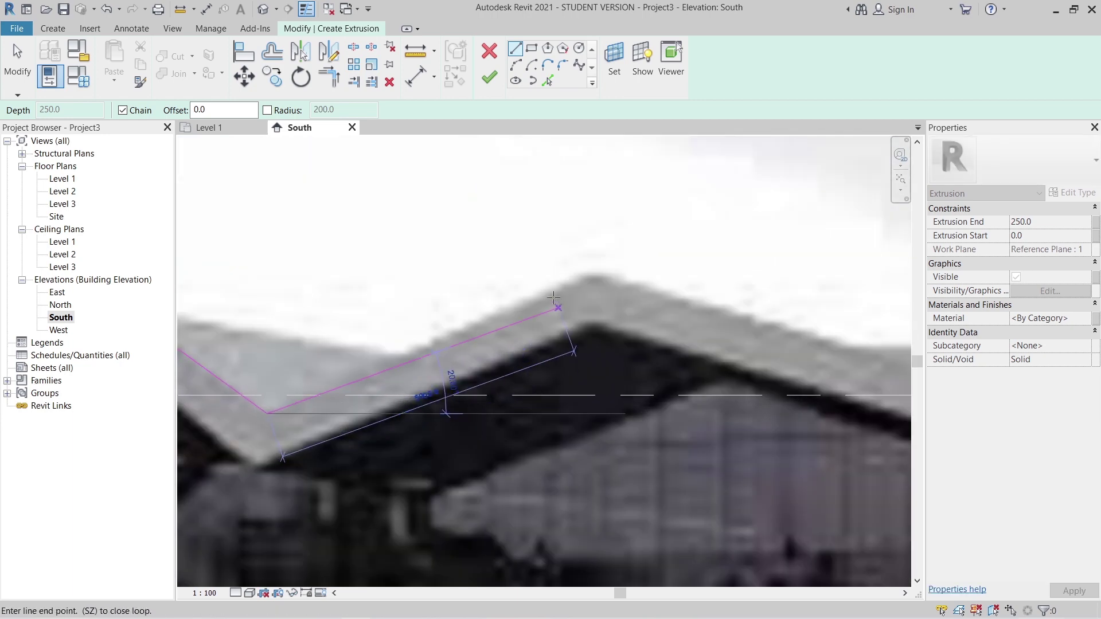
pyautogui.click(588, 270)
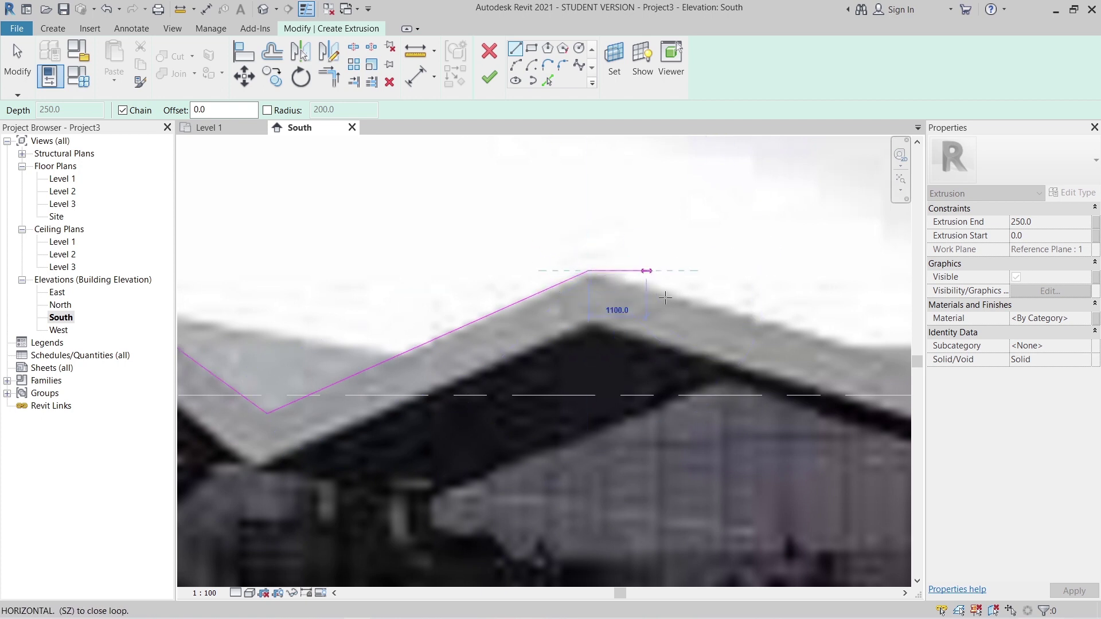
pyautogui.scroll(-1, 647, 270)
pyautogui.moveTo(653, 299); pyautogui.dragTo(347, 317, button='middle')
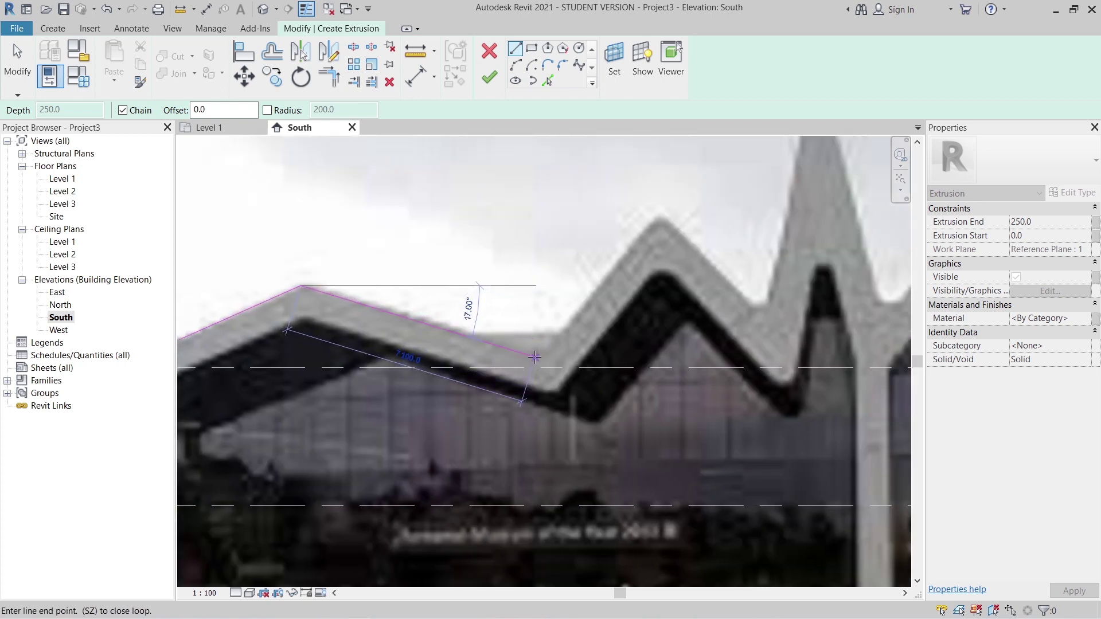
pyautogui.click(539, 353)
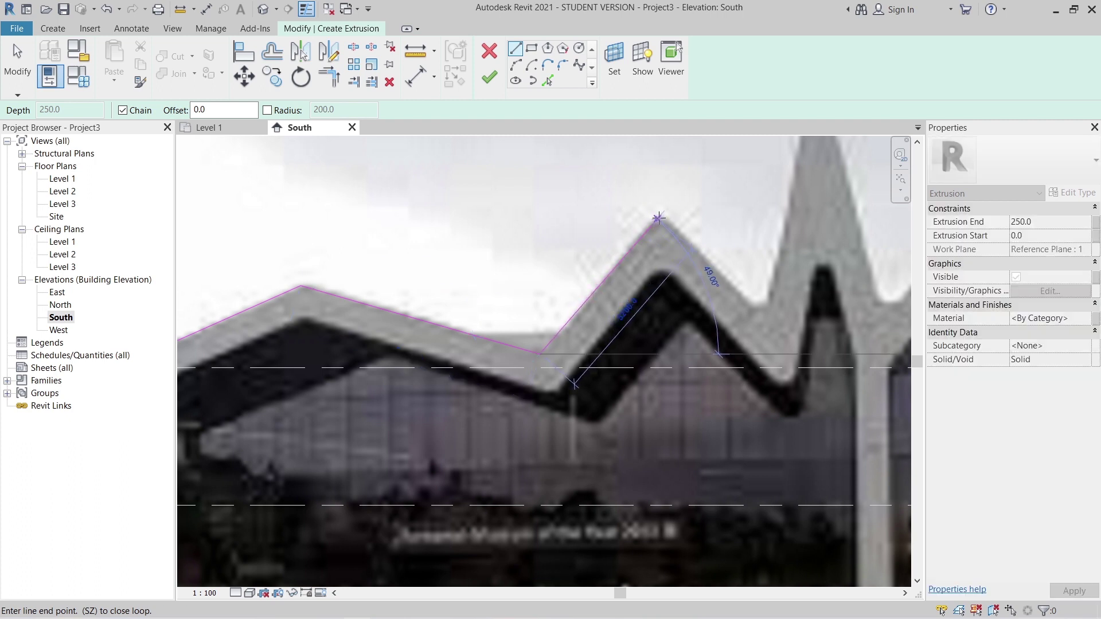
# Trace the third peak's outer slopes and add a short horizontal line, about 400 mm, across the valley before the tall spire.
pyautogui.click(659, 218)
pyautogui.click(752, 310)
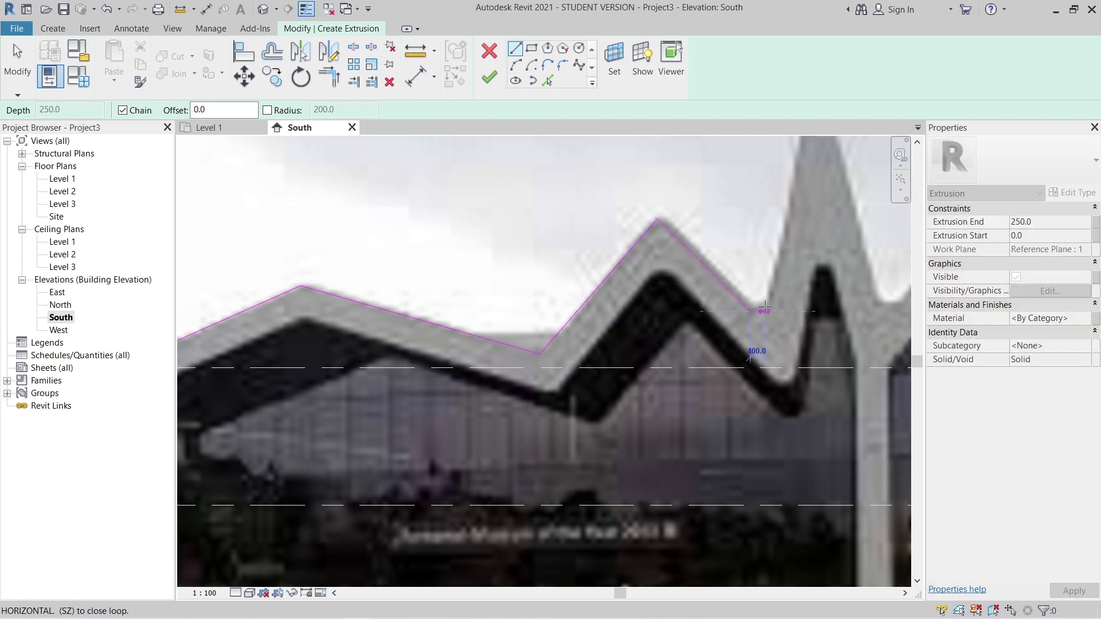
pyautogui.click(765, 309)
# Trace the tall spire's outer sides with a short flat top, ending with a short horizontal line across the valley beside it.
pyautogui.moveTo(808, 143); pyautogui.dragTo(663, 297, button='middle')
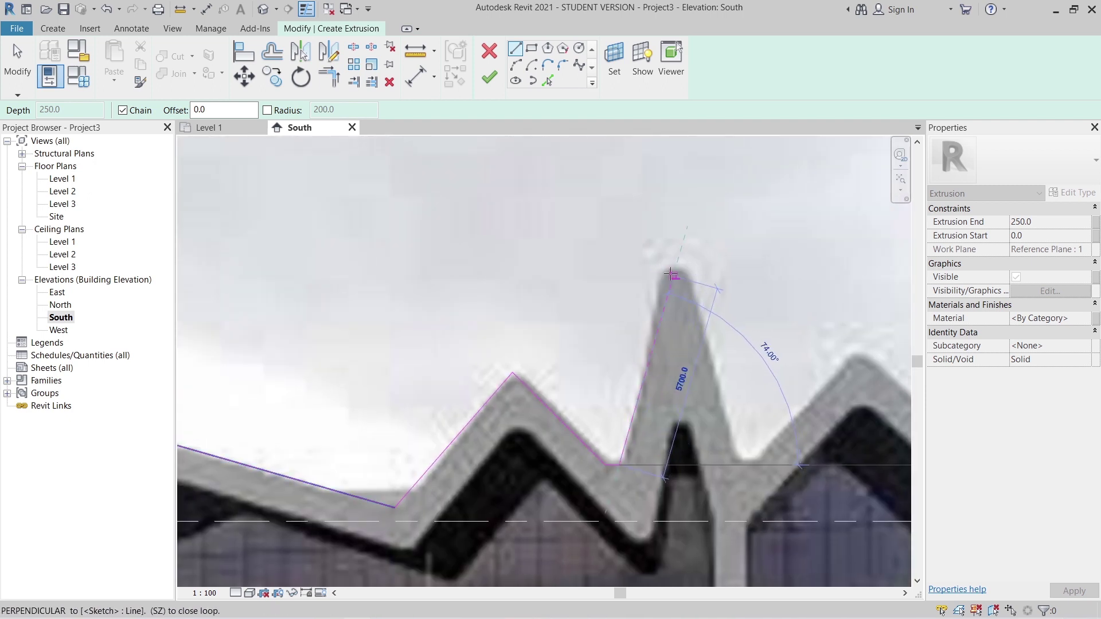
pyautogui.click(659, 273)
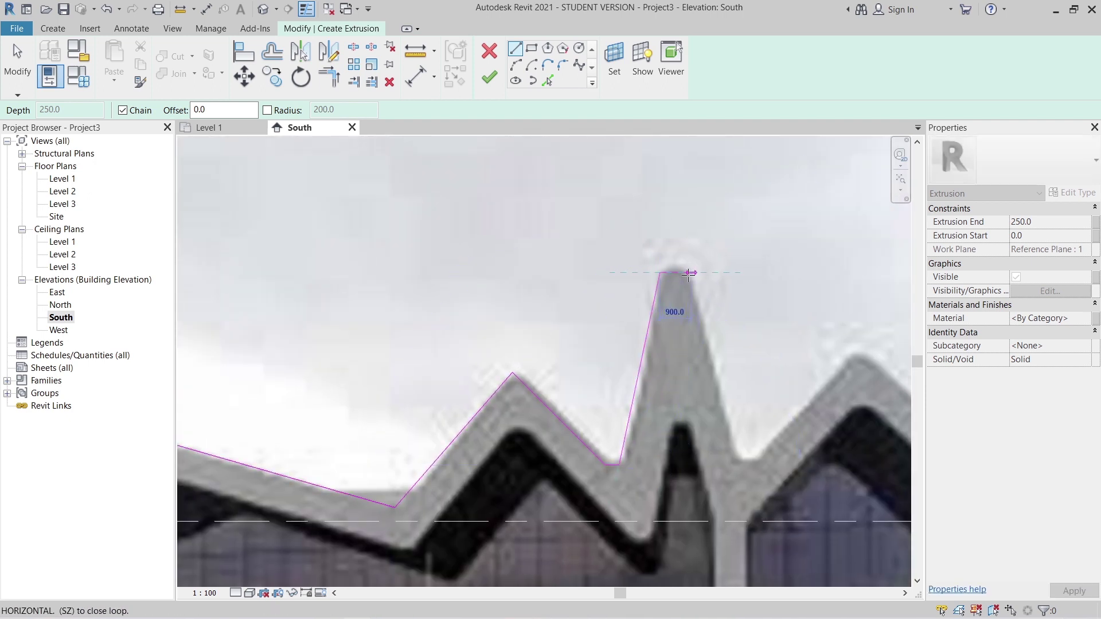
pyautogui.scroll(2, 668, 264)
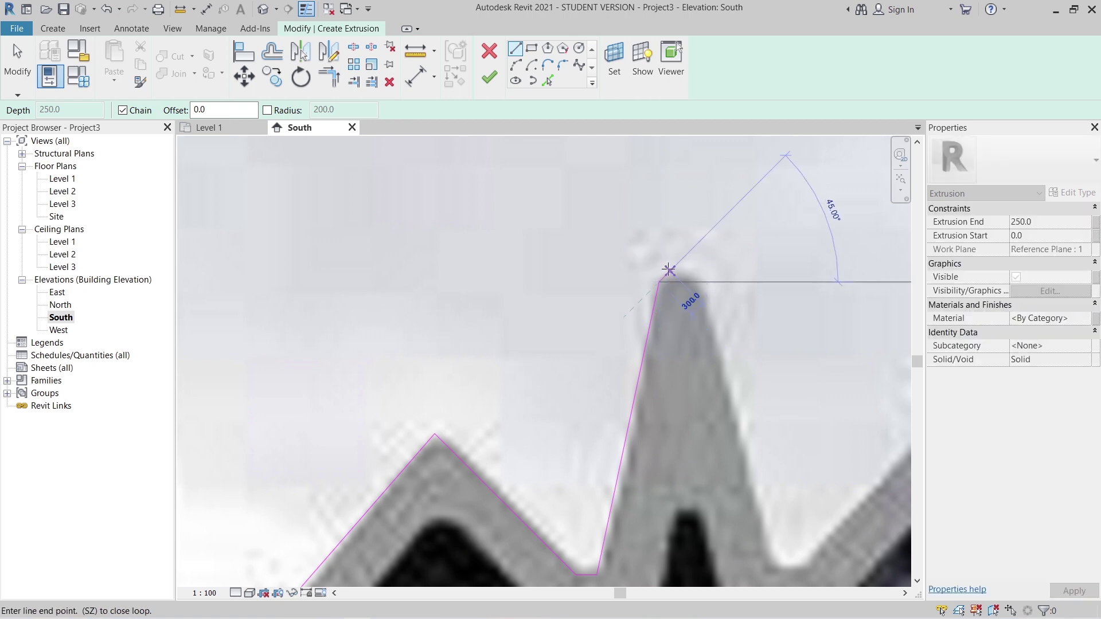
pyautogui.click(697, 281)
pyautogui.moveTo(737, 351); pyautogui.dragTo(632, 233, button='middle')
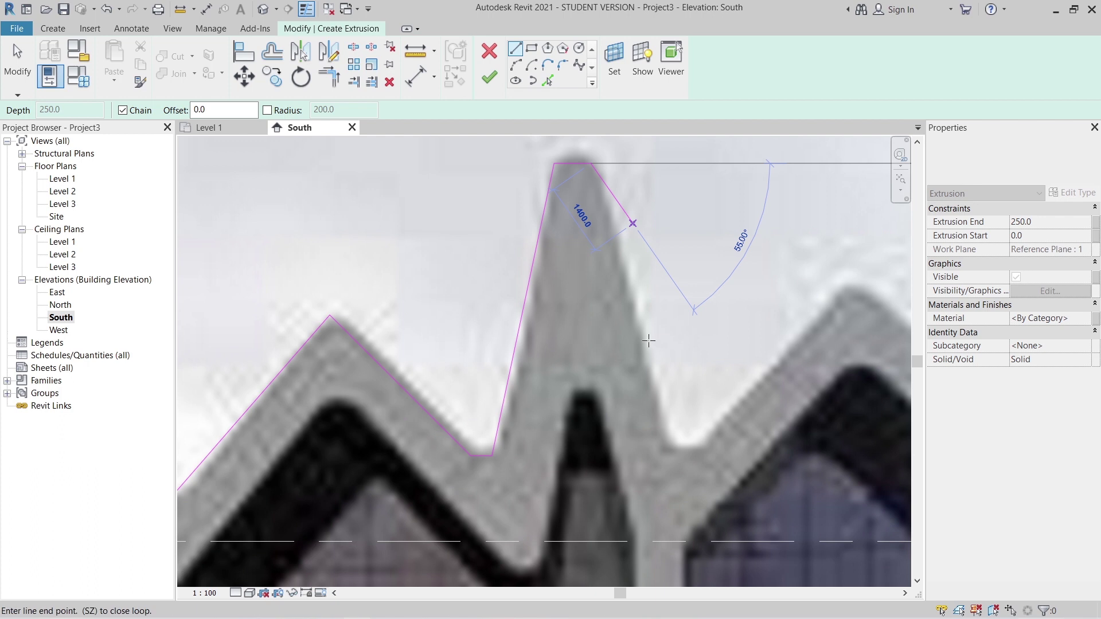
pyautogui.click(669, 440)
pyautogui.click(702, 440)
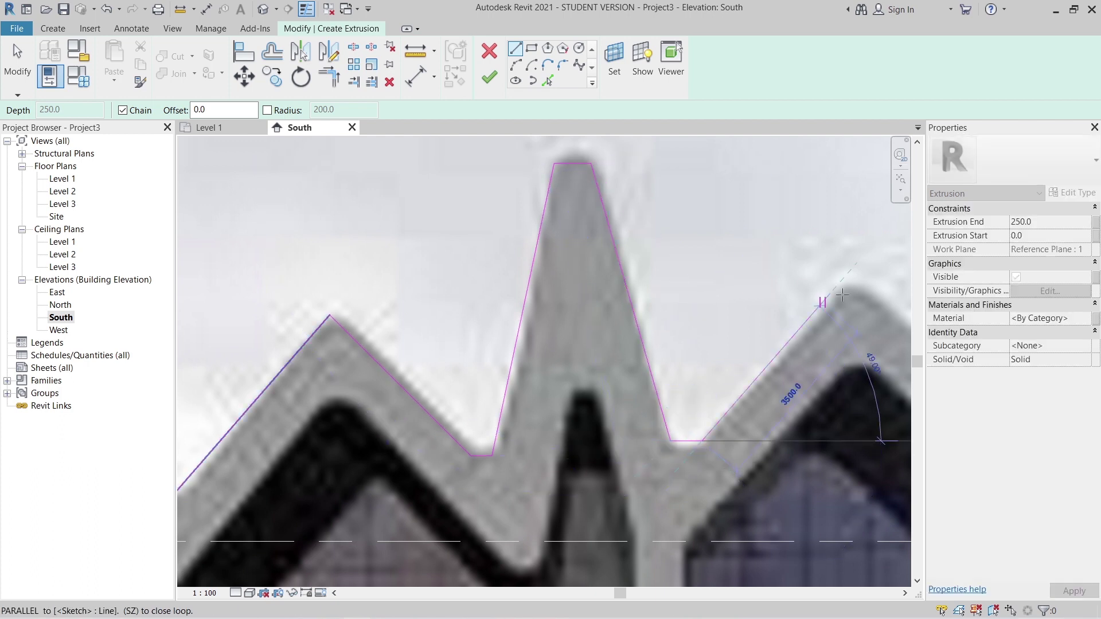
# Trace the last gable's outer edge: up its left slope, across a short flat top, and about 6200 mm down its right slope.
pyautogui.click(841, 283)
pyautogui.moveTo(864, 289); pyautogui.dragTo(615, 278, button='middle')
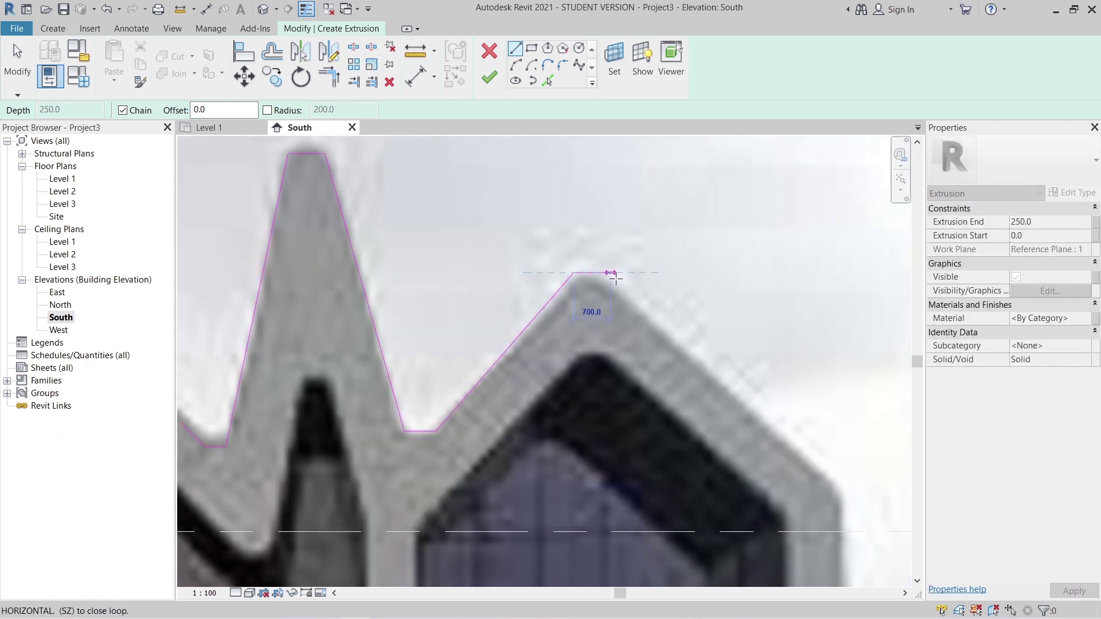
pyautogui.click(597, 273)
pyautogui.scroll(3, 598, 274)
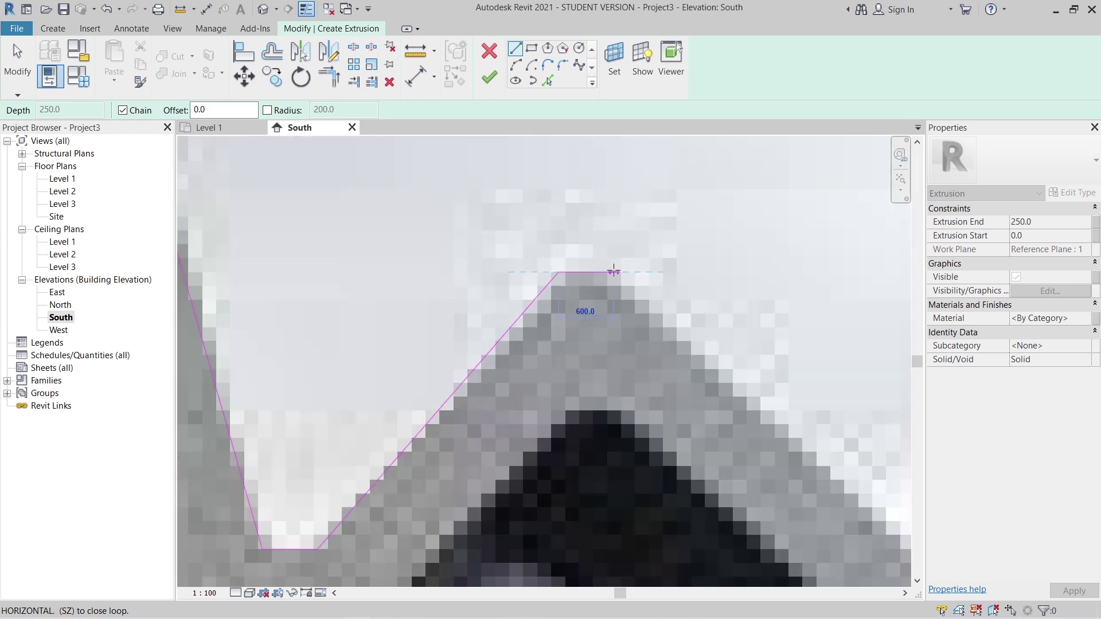
pyautogui.scroll(-4, 688, 349)
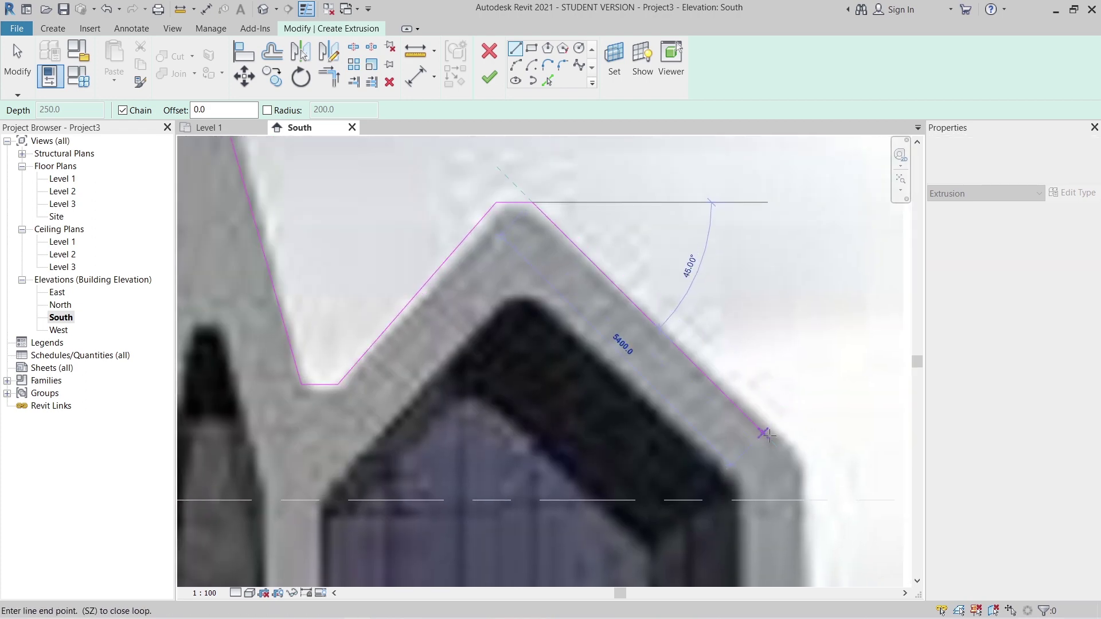
pyautogui.click(798, 454)
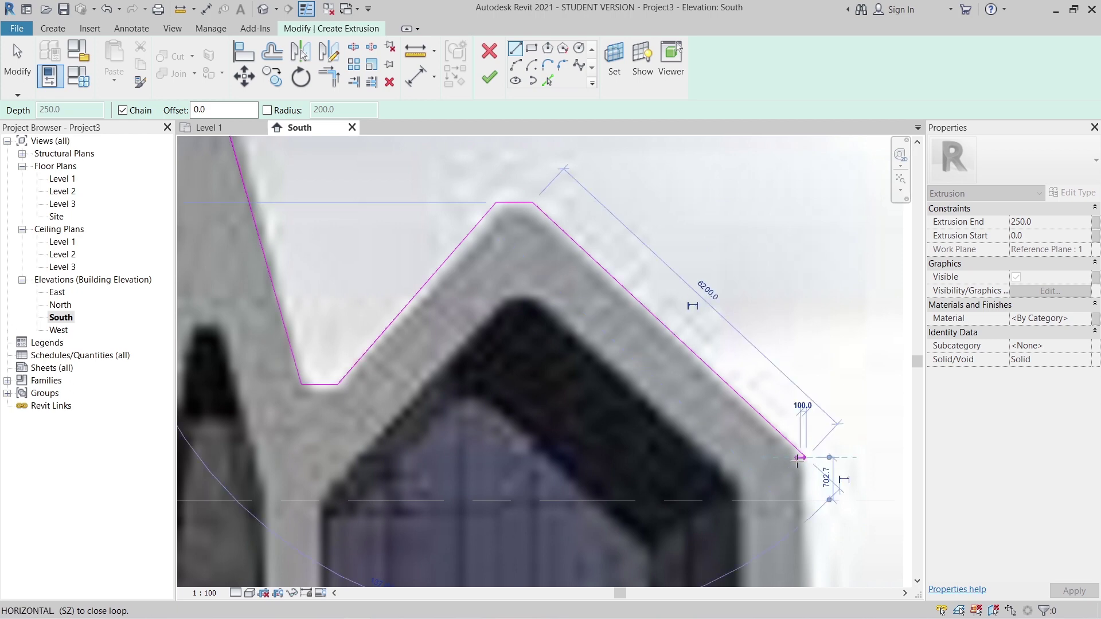
# Sketch the facade's vertical outer right edge down to the Level 1 line, about 8703 mm long, and end the line chain.
pyautogui.scroll(-2, 797, 456)
pyautogui.scroll(-4, 780, 401)
pyautogui.scroll(5, 755, 236)
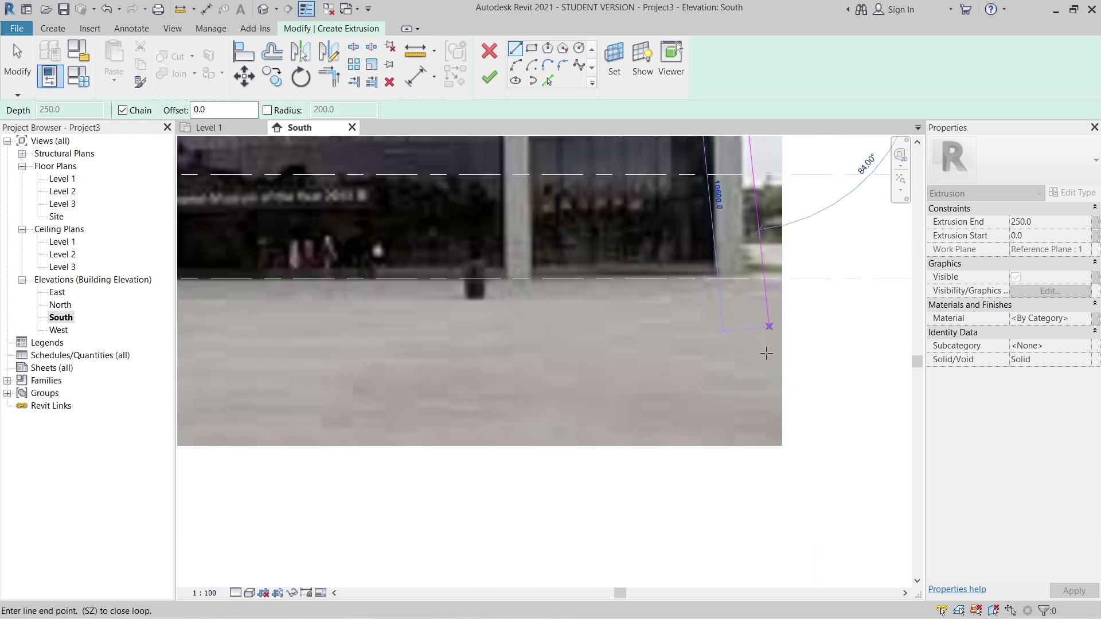
pyautogui.click(747, 277)
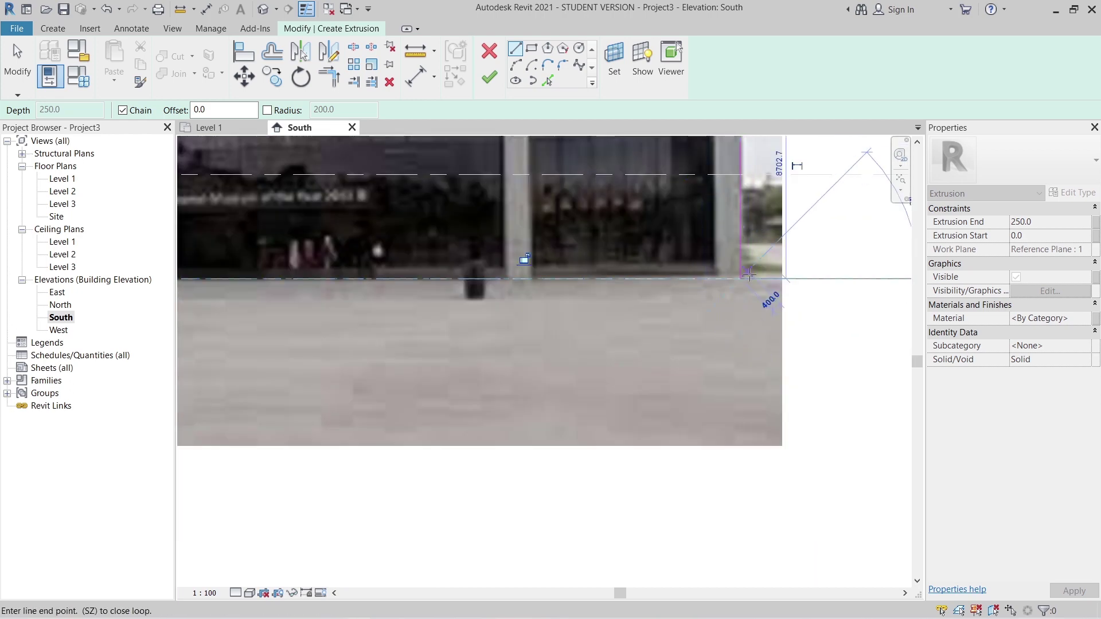
pyautogui.press('Escape')
pyautogui.press('Escape')
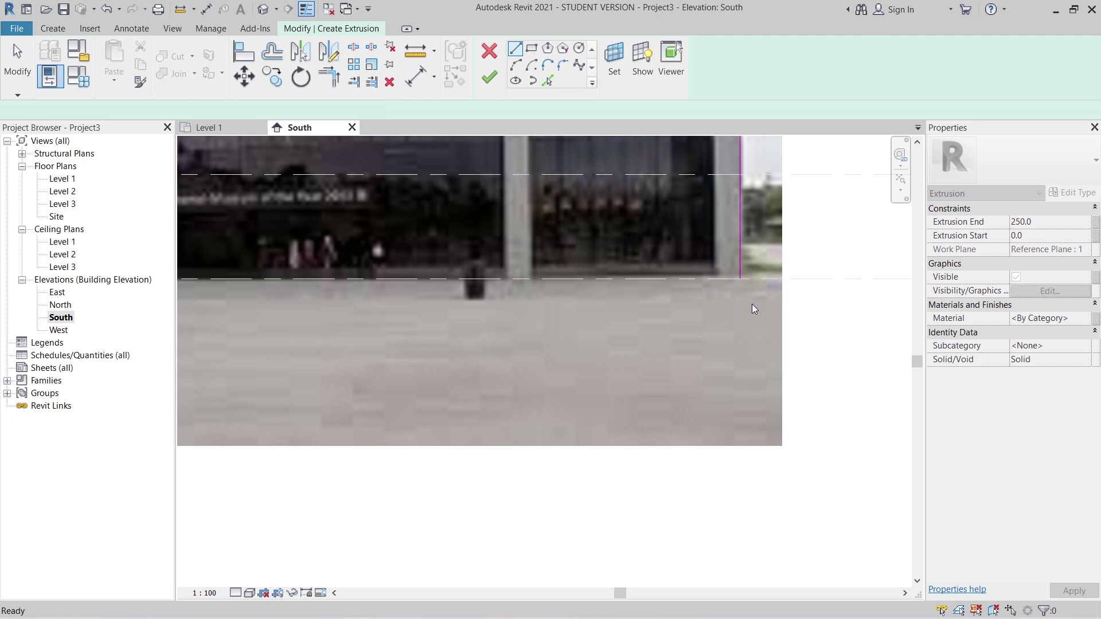
# Start a new line chain on Level 1 and trace the inner edge of the left column up to the start of the gable slope.
pyautogui.scroll(-2, 751, 304)
pyautogui.moveTo(750, 393)
pyautogui.mouseDown(button='middle')
pyautogui.moveTo(628, 451)
pyautogui.moveTo(660, 458)
pyautogui.mouseUp(button='middle')
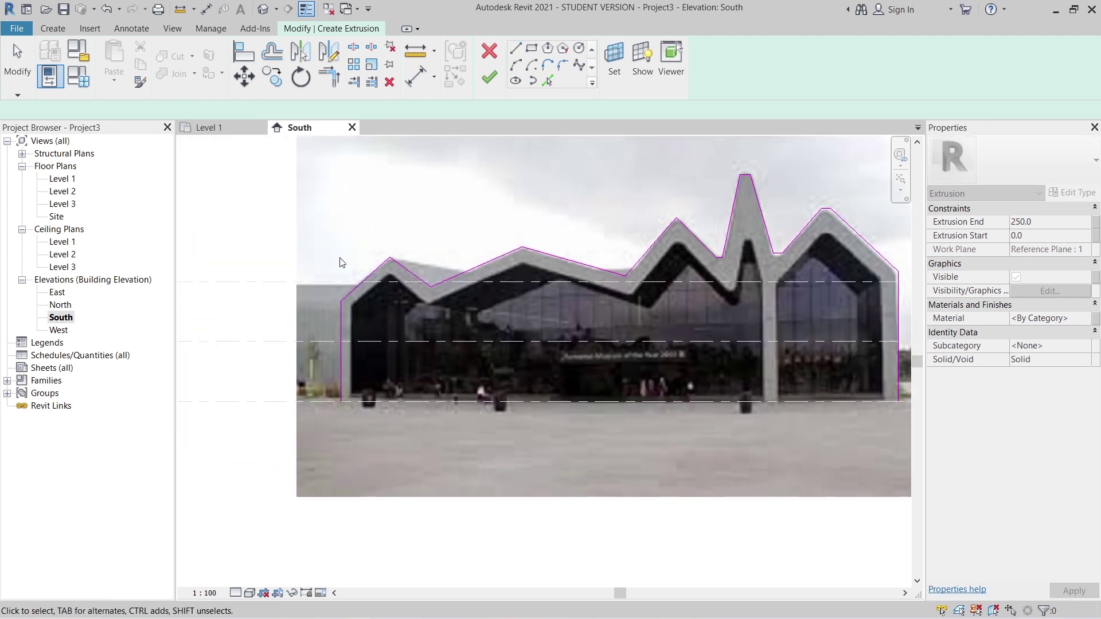
pyautogui.moveTo(520, 171); pyautogui.dragTo(524, 152, button='middle')
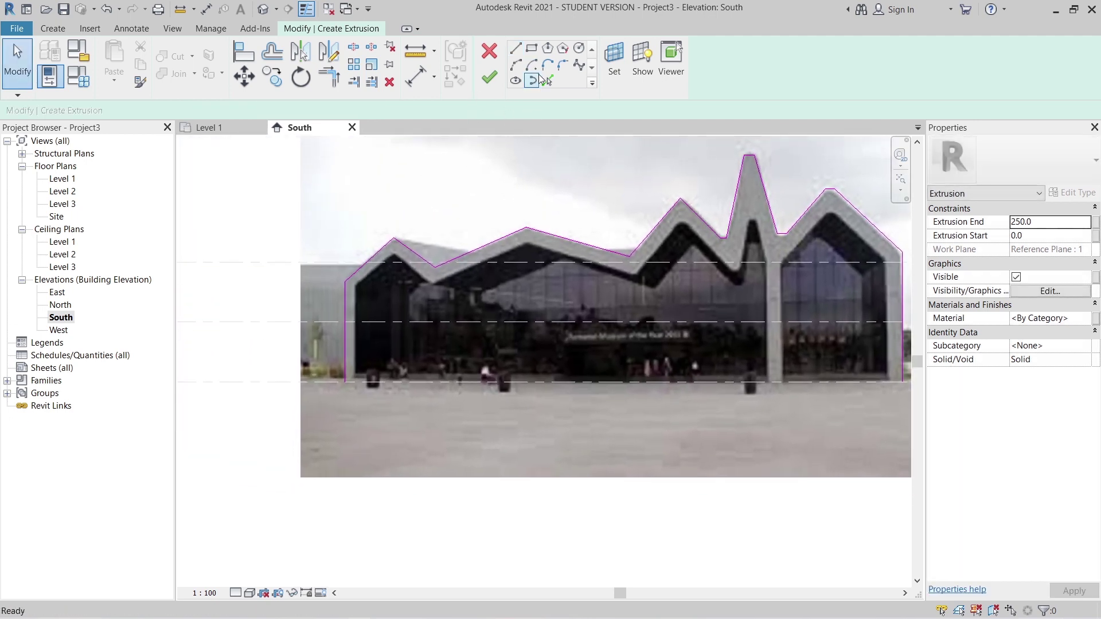
pyautogui.press('l')
pyautogui.press('i')
pyautogui.scroll(5, 360, 395)
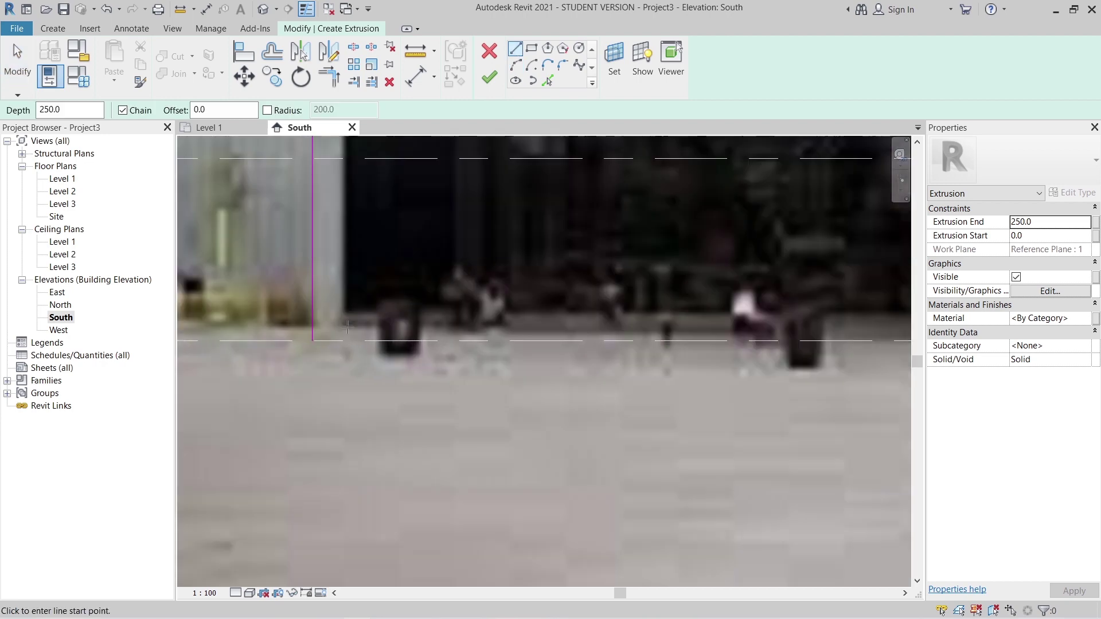
pyautogui.click(345, 341)
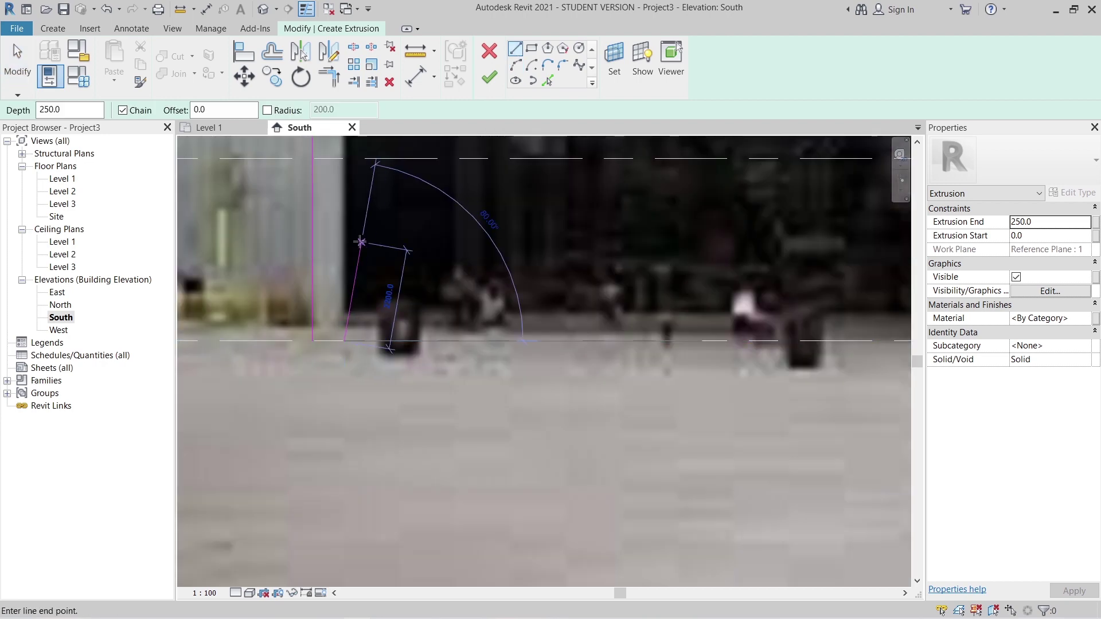
pyautogui.scroll(-2, 361, 238)
pyautogui.moveTo(361, 233); pyautogui.dragTo(336, 384, button='middle')
pyautogui.scroll(3, 327, 287)
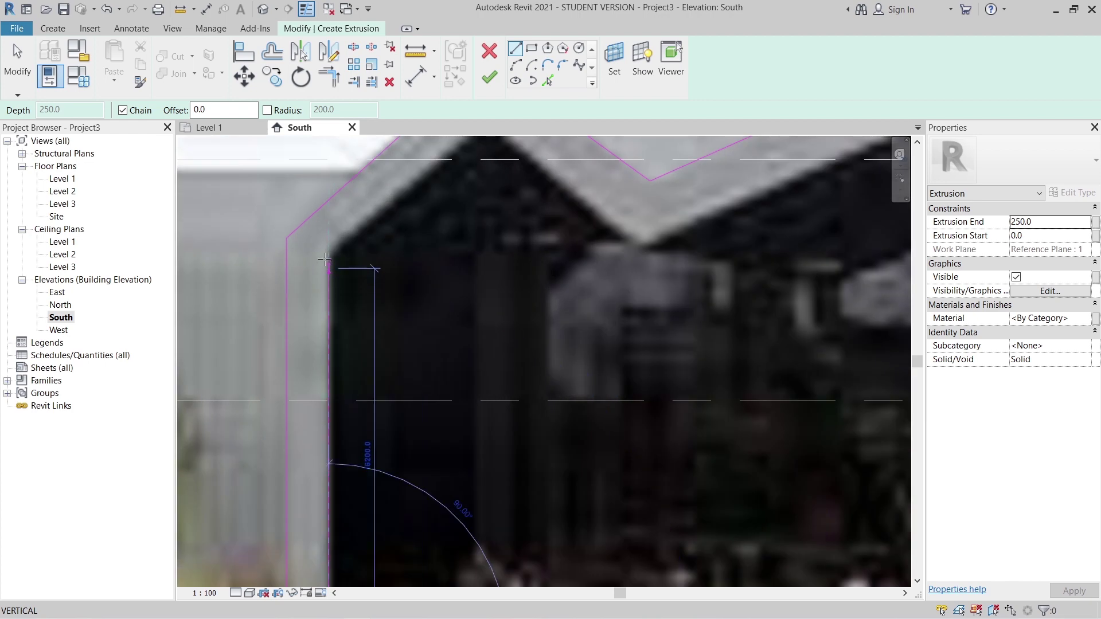
pyautogui.click(324, 252)
# Continue the inner outline up to the first gable's inner peak and down, parallel to the outer line, to the first valley.
pyautogui.scroll(-3, 333, 298)
pyautogui.scroll(5, 401, 241)
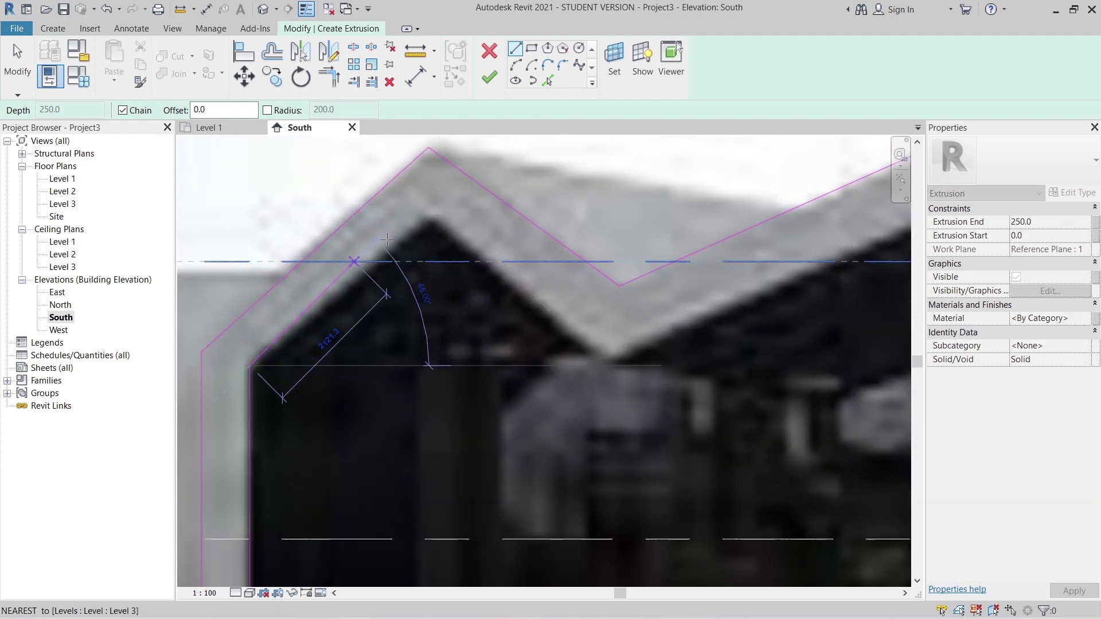
pyautogui.click(435, 208)
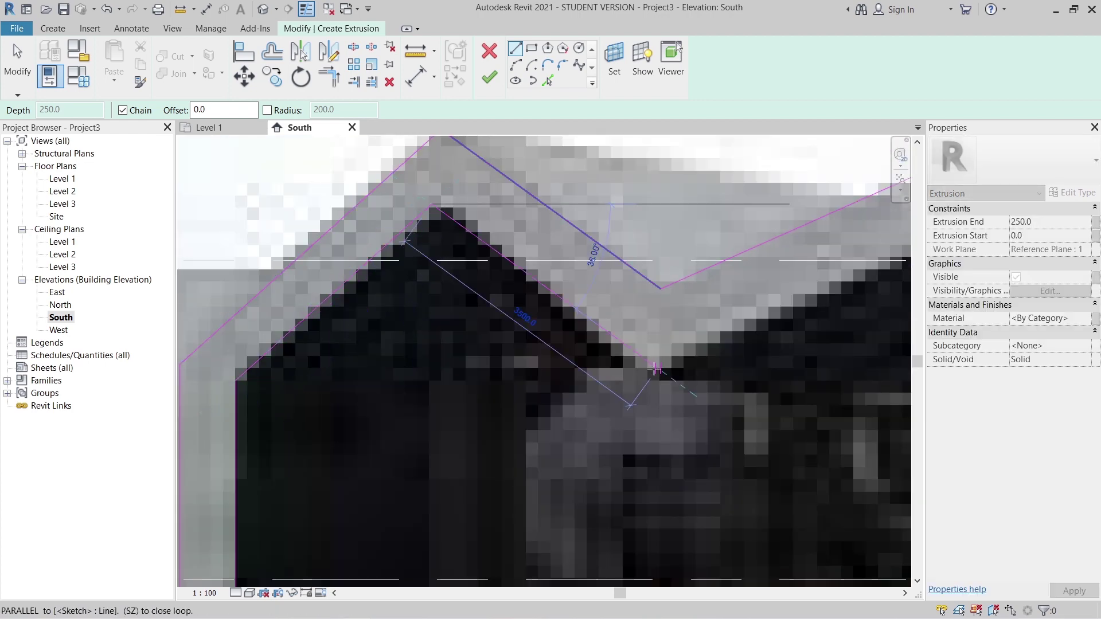
pyautogui.click(646, 368)
pyautogui.scroll(-2, 646, 368)
pyautogui.moveTo(646, 368); pyautogui.dragTo(337, 408, button='middle')
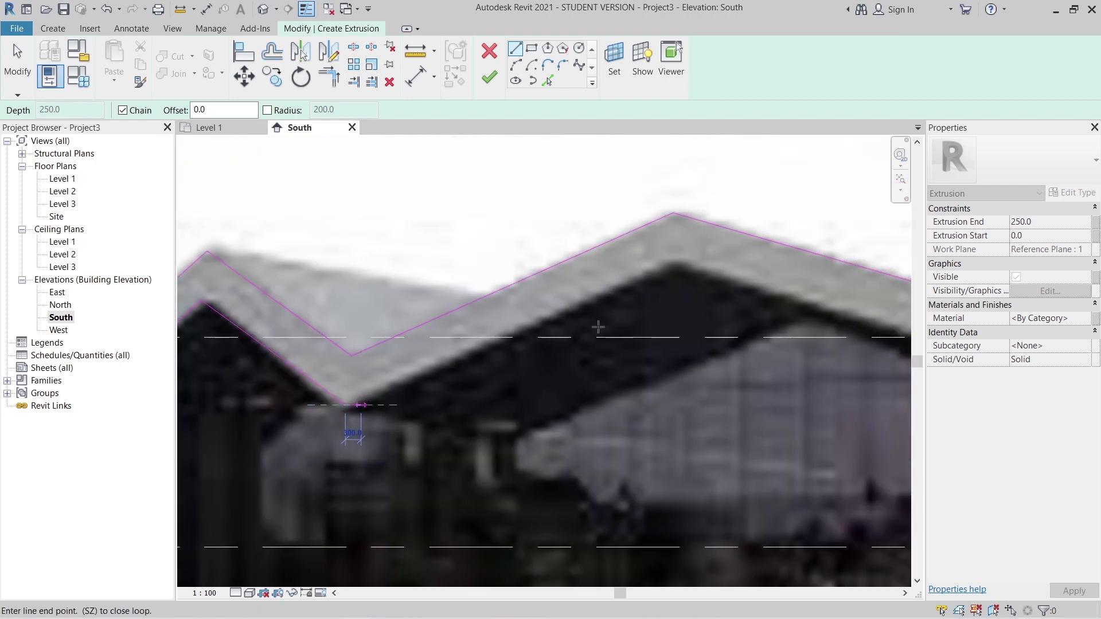
# Continue the inner outline over the second and third gables, parallel to the outer line, down to the short flat valley before the spire.
pyautogui.click(668, 263)
pyautogui.moveTo(668, 263); pyautogui.dragTo(359, 302, button='middle')
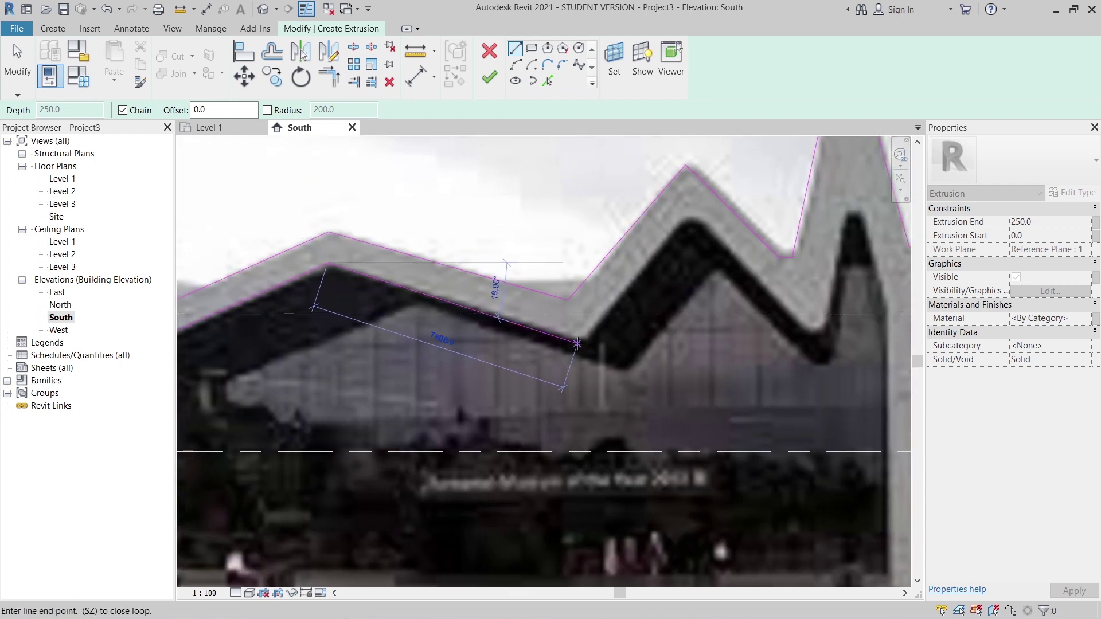
pyautogui.click(580, 337)
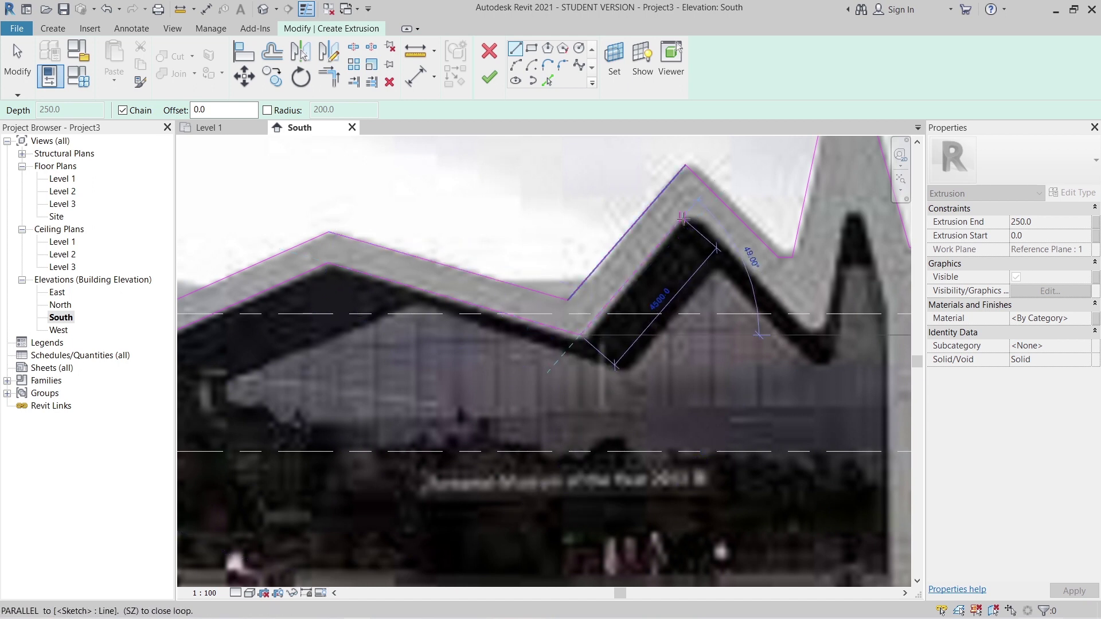
pyautogui.click(687, 215)
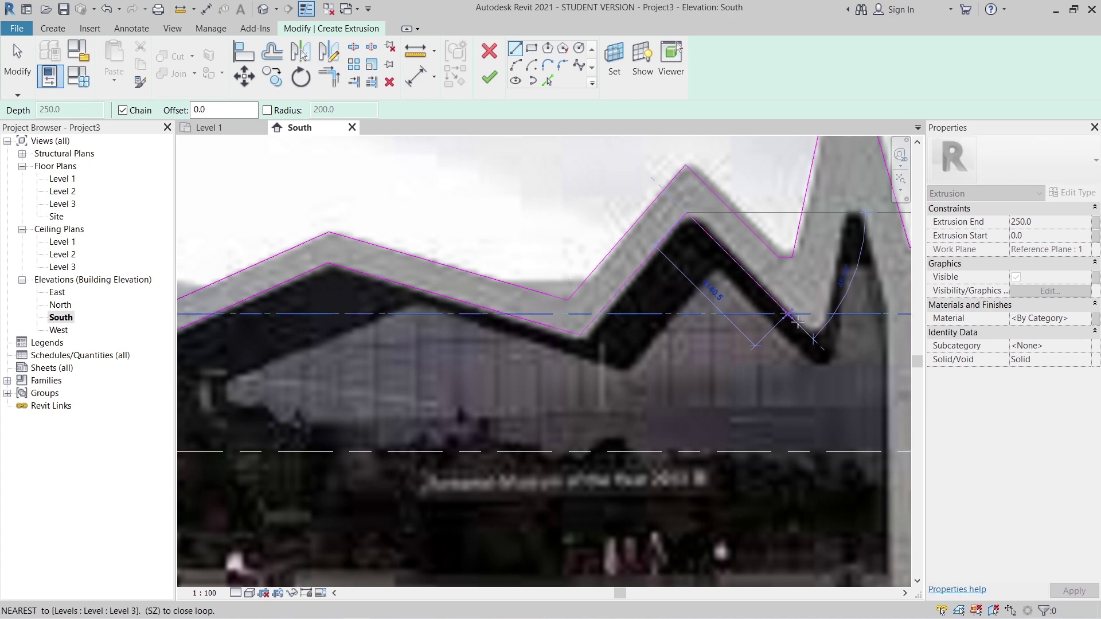
pyautogui.click(819, 331)
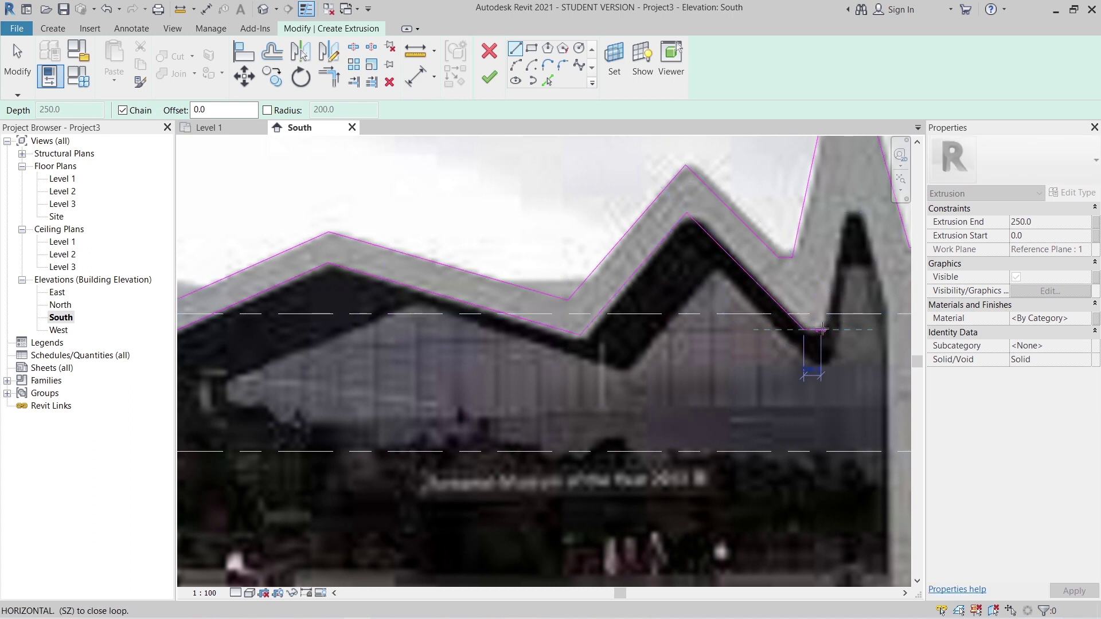
# Trace the spire's inner outline up its left slope, across a flat top about 400 mm wide, and down its right slope to the middle column.
pyautogui.moveTo(854, 255); pyautogui.dragTo(660, 281, button='middle')
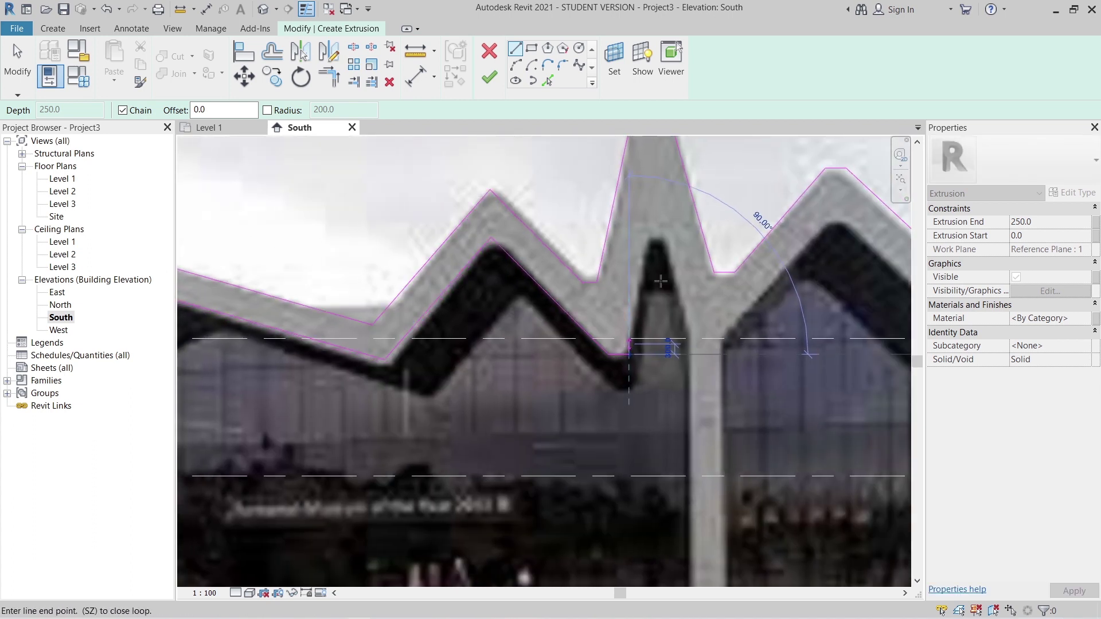
pyautogui.click(653, 242)
pyautogui.click(665, 242)
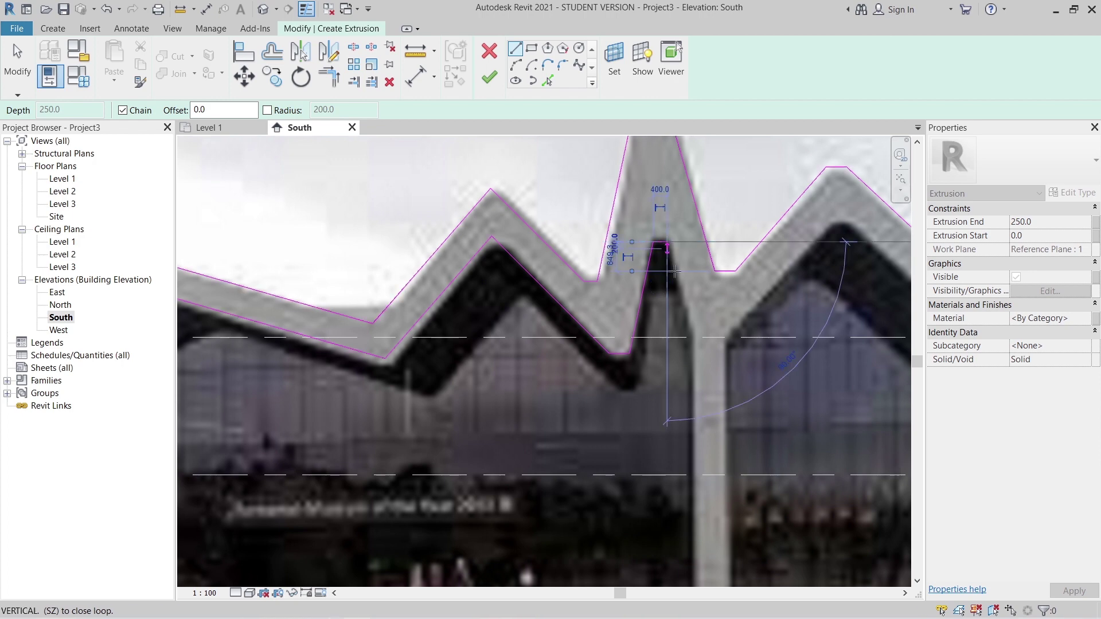
pyautogui.click(693, 324)
pyautogui.scroll(-1, 693, 346)
pyautogui.moveTo(693, 347); pyautogui.dragTo(691, 222, button='middle')
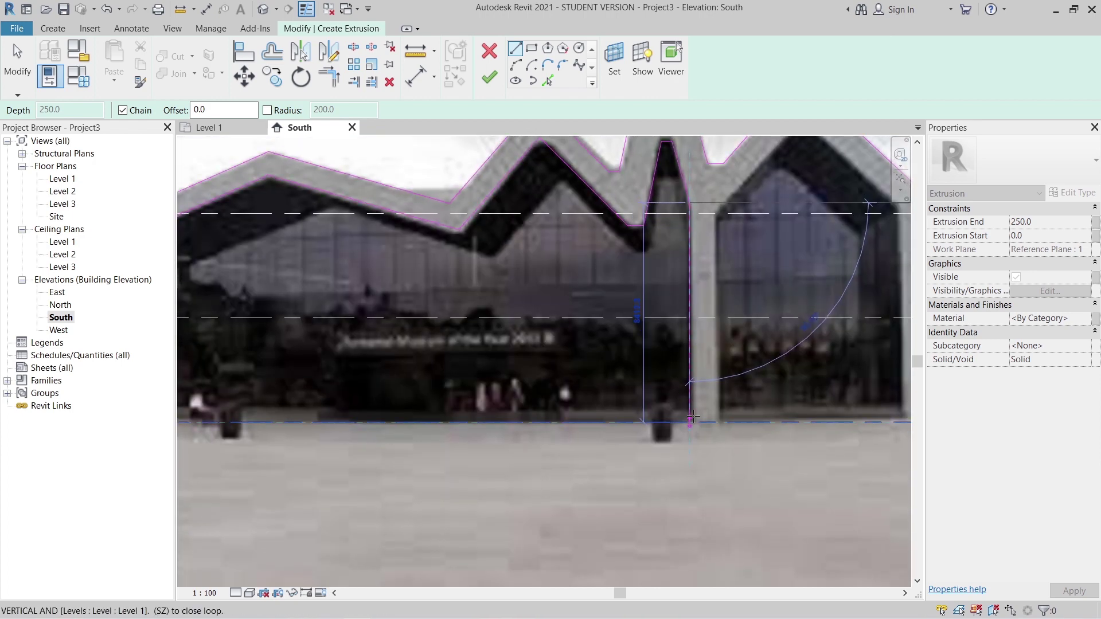
pyautogui.click(692, 420)
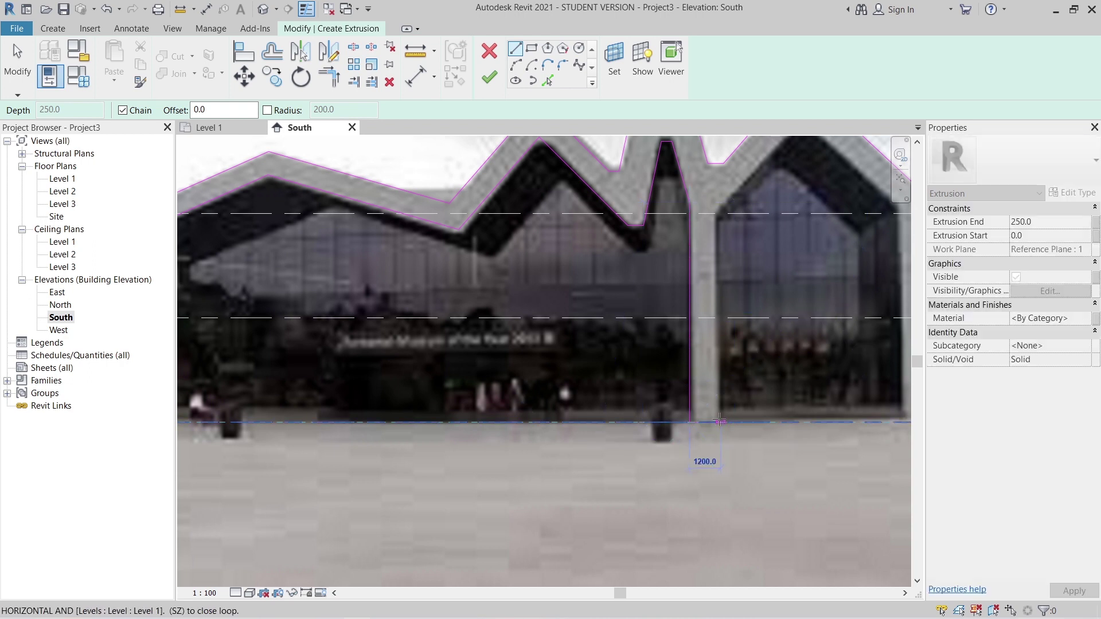
pyautogui.hotkey('ctrl', 'z')
pyautogui.press('Escape')
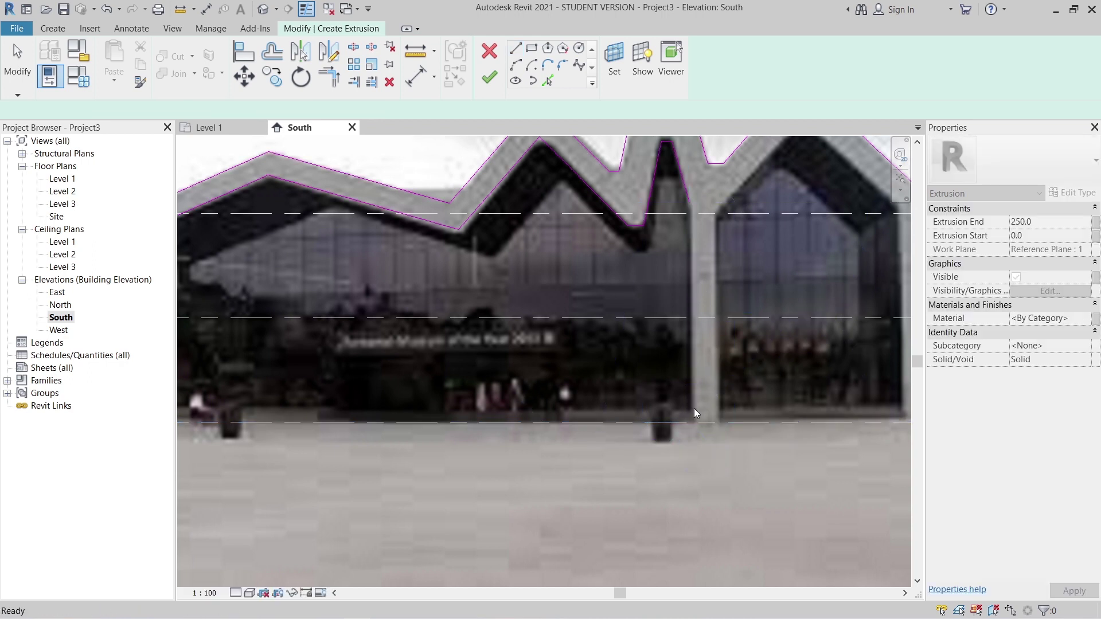
# Sketch the middle column's vertical left edge from Level 1 up to the spire's inner right slope and end the line chain.
pyautogui.click(693, 422)
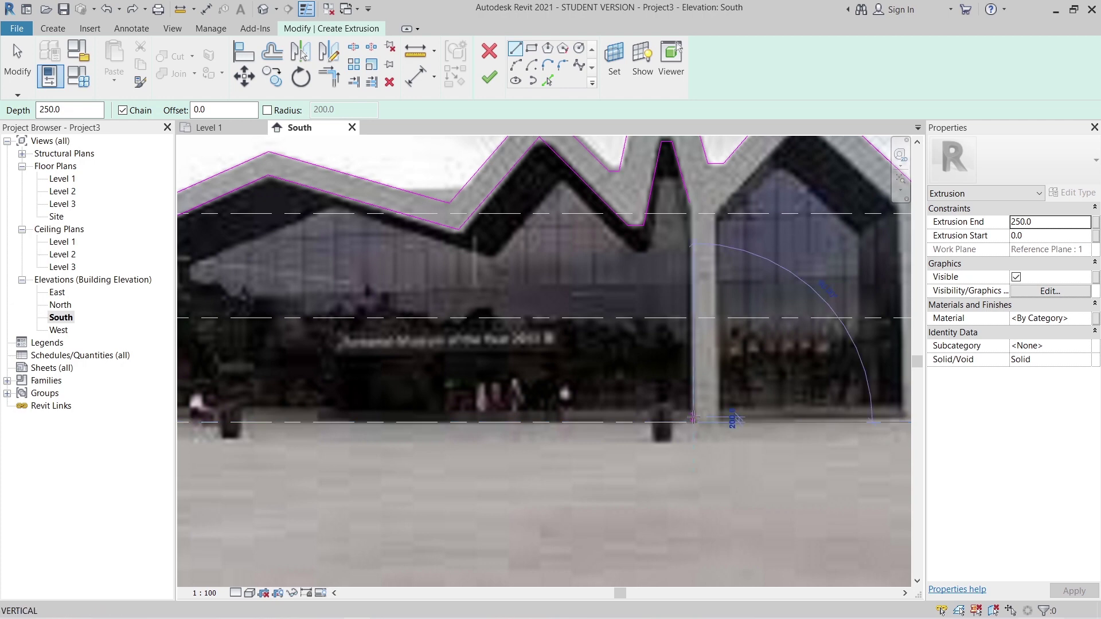
pyautogui.click(693, 419)
pyautogui.scroll(2, 695, 207)
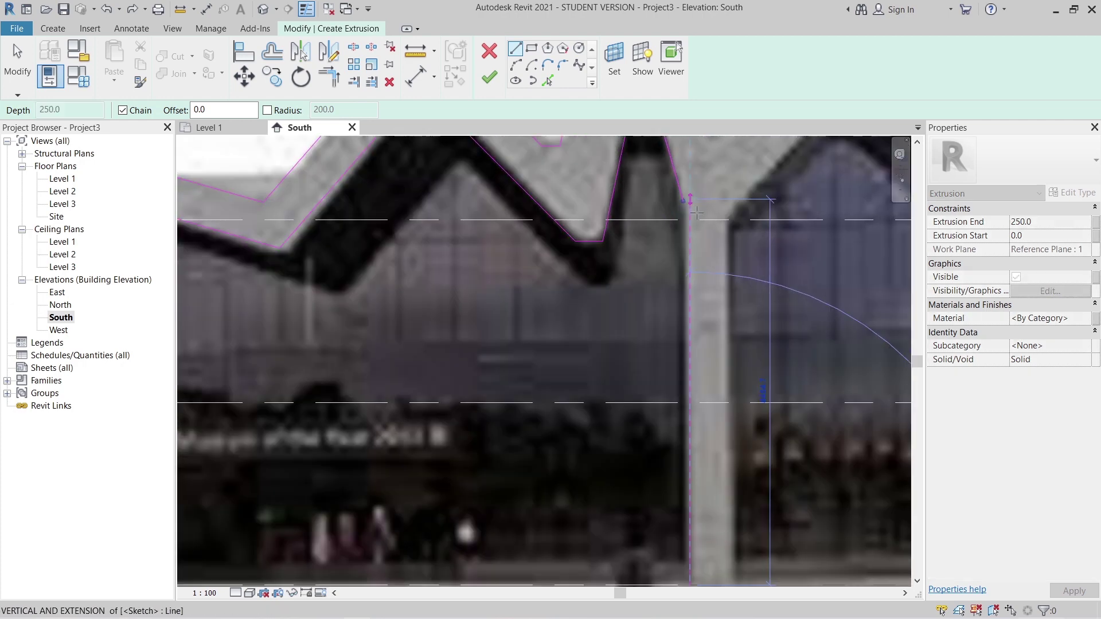
pyautogui.click(690, 226)
pyautogui.press('Escape')
pyautogui.scroll(-2, 737, 309)
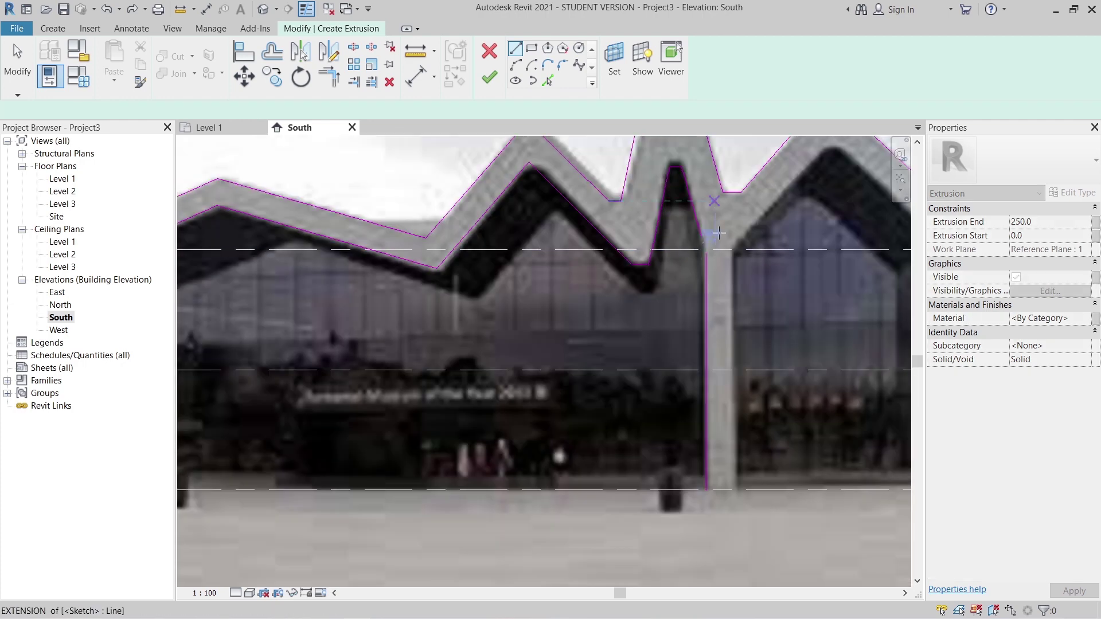
# Sketch the middle column's base about 1000 mm wide on Level 1 and its right edge up to Level 3, ending the line command.
pyautogui.click(706, 489)
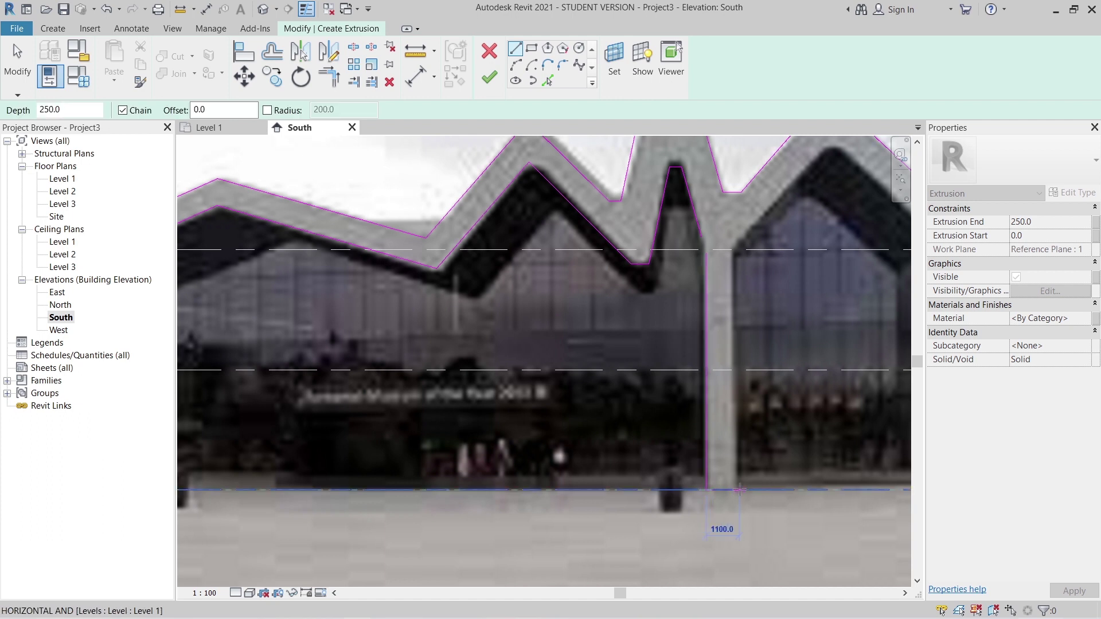
pyautogui.click(736, 489)
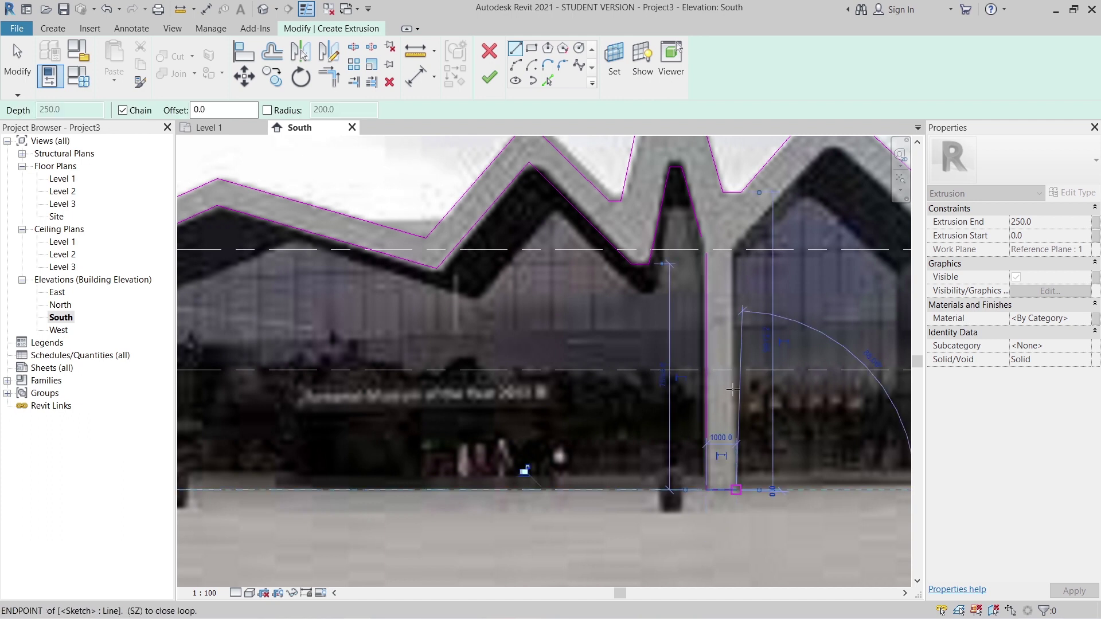
pyautogui.click(735, 250)
pyautogui.press('Escape')
pyautogui.press('Escape')
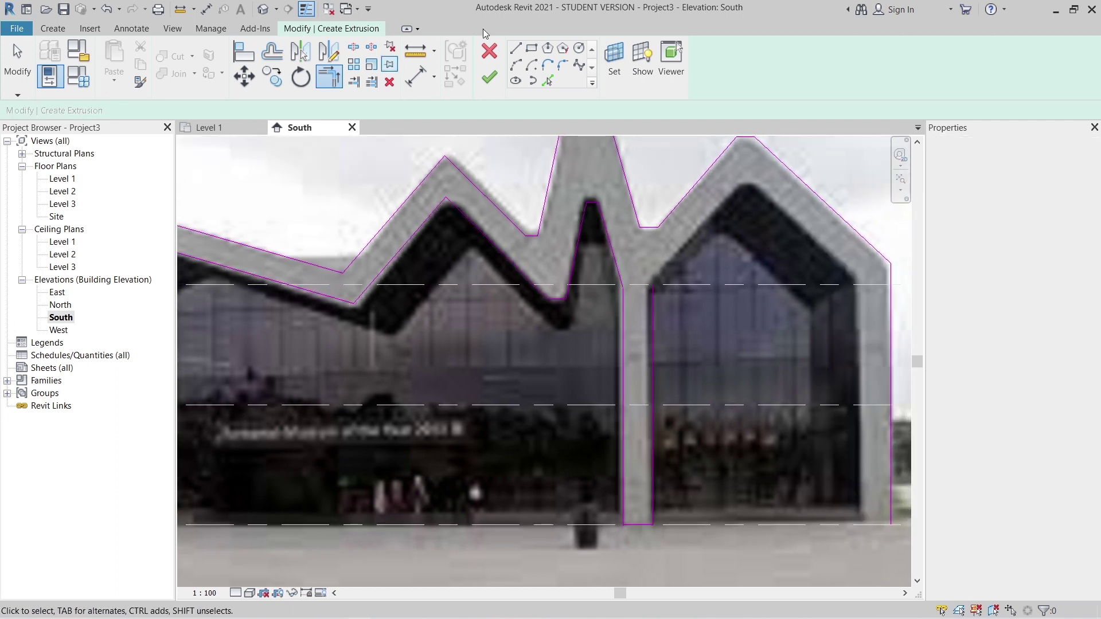
# Trace the last gable's inner outline from the middle column's top: up the left slope, across a short flat top, and down the right slope.
pyautogui.click(515, 49)
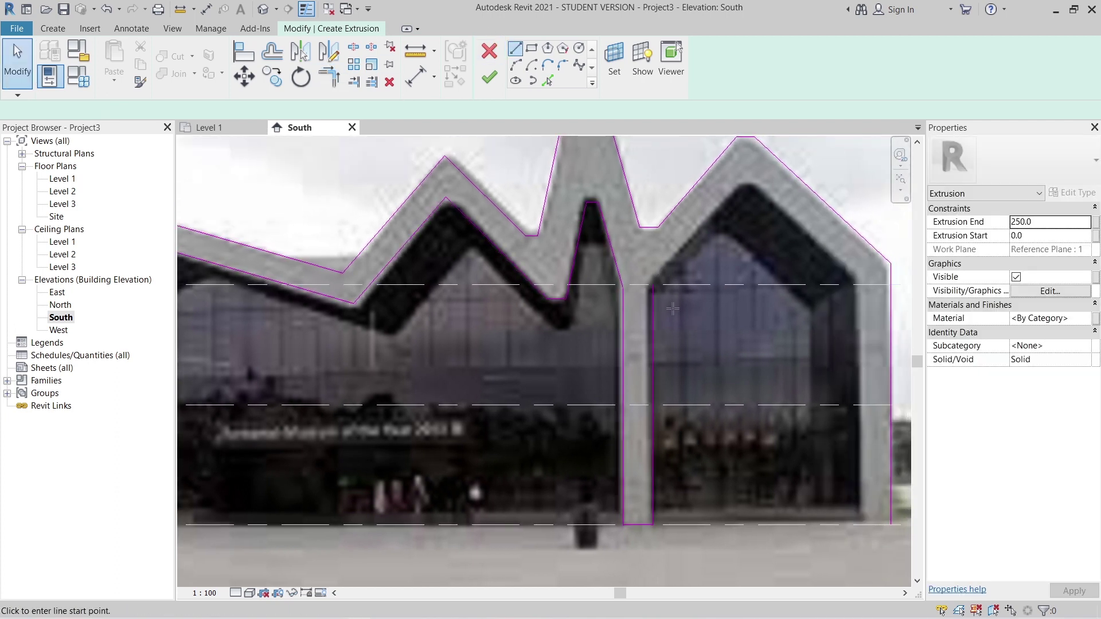
pyautogui.click(656, 284)
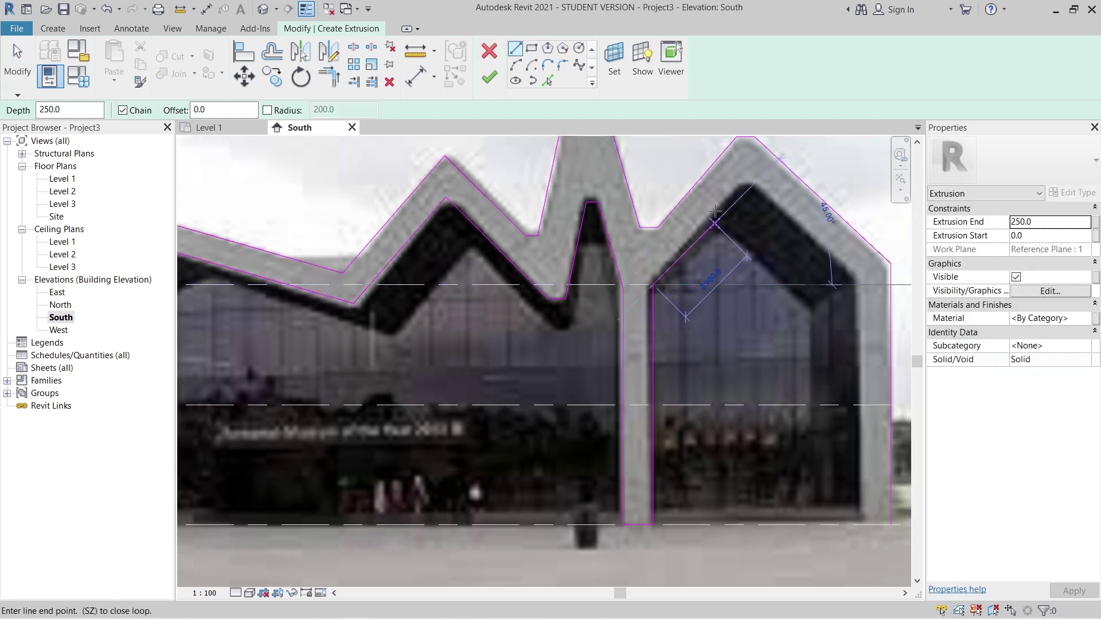
pyautogui.click(744, 185)
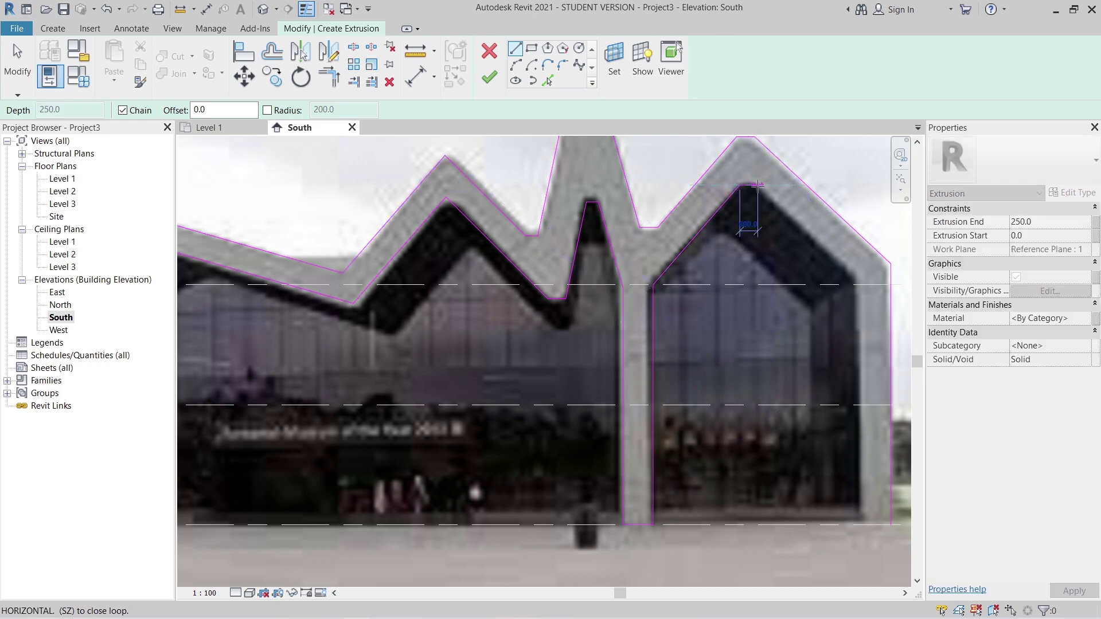
pyautogui.click(855, 269)
pyautogui.moveTo(863, 480)
pyautogui.mouseDown(button='middle')
pyautogui.moveTo(843, 336)
pyautogui.moveTo(848, 375)
pyautogui.mouseUp(button='middle')
pyautogui.press('Escape')
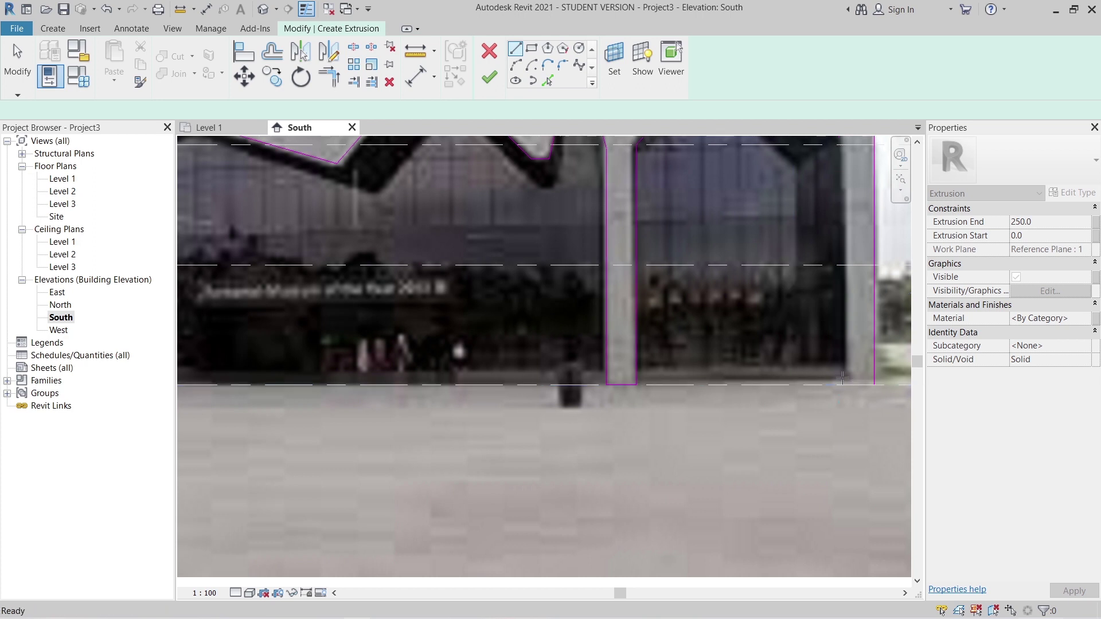
# Sketch the right column's inner edge vertically from Level 1 up to Level 3, 8000 mm long, and end the line command.
pyautogui.click(847, 384)
pyautogui.moveTo(830, 147); pyautogui.dragTo(827, 254, button='middle')
pyautogui.click(828, 255)
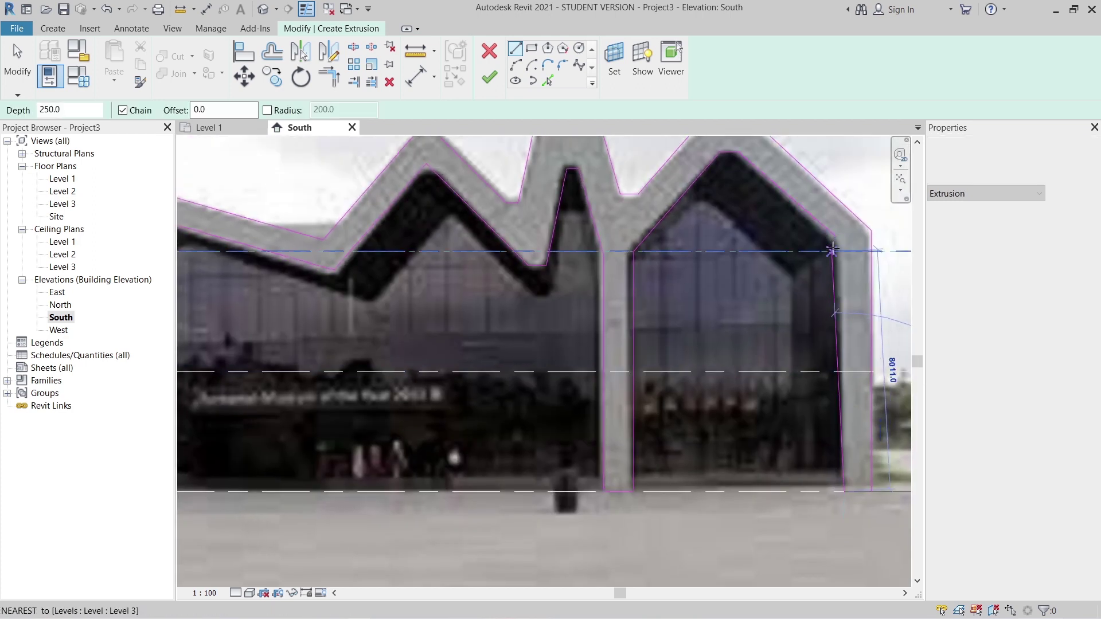
pyautogui.click(839, 261)
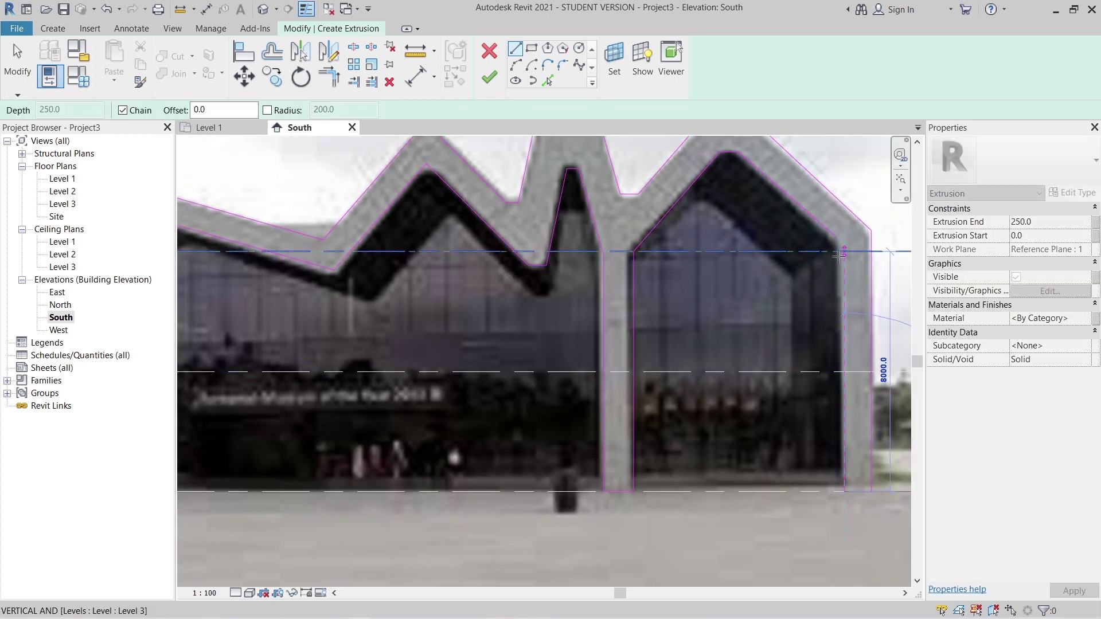
pyautogui.press('Escape')
pyautogui.press('Escape')
# Trim/extend the right column's inner edge and the last gable's inner right slope so they meet in a corner.
pyautogui.press('r')
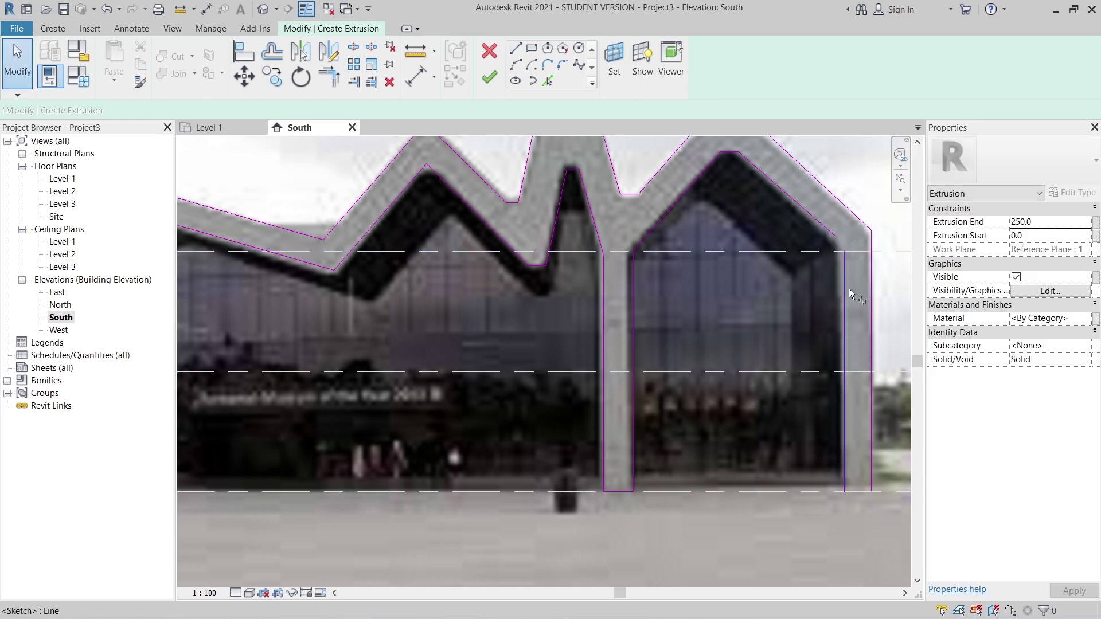
pyautogui.click(848, 289)
pyautogui.click(830, 234)
pyautogui.press('Escape')
pyautogui.press('Escape')
pyautogui.scroll(-5, 787, 281)
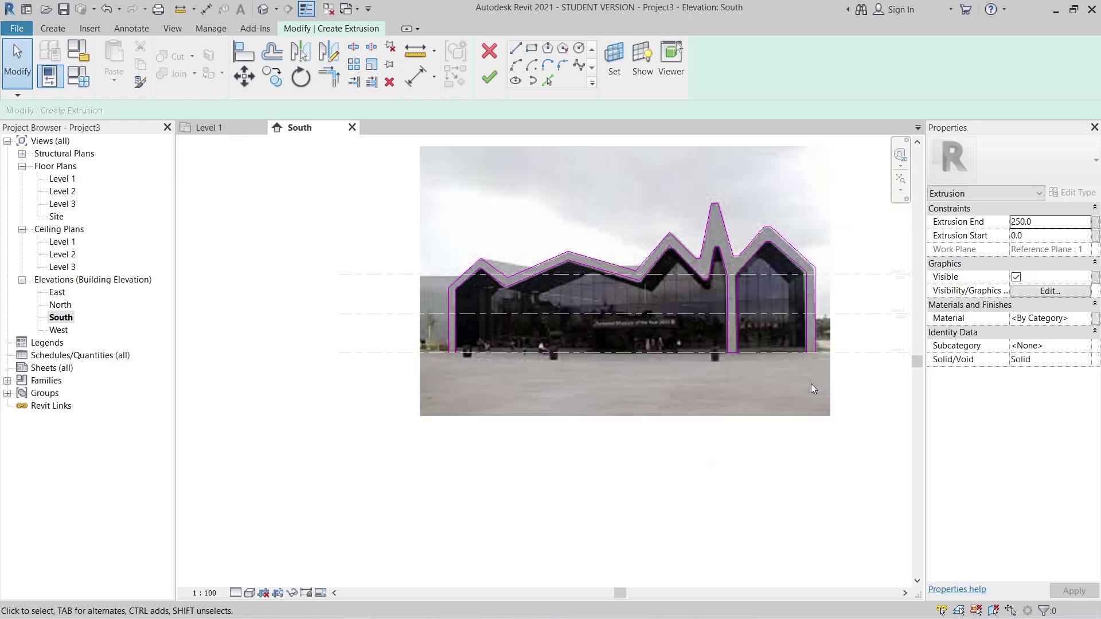
# Close the right column's base with a line on Level 1 between its inner and outer edges.
pyautogui.scroll(6, 794, 347)
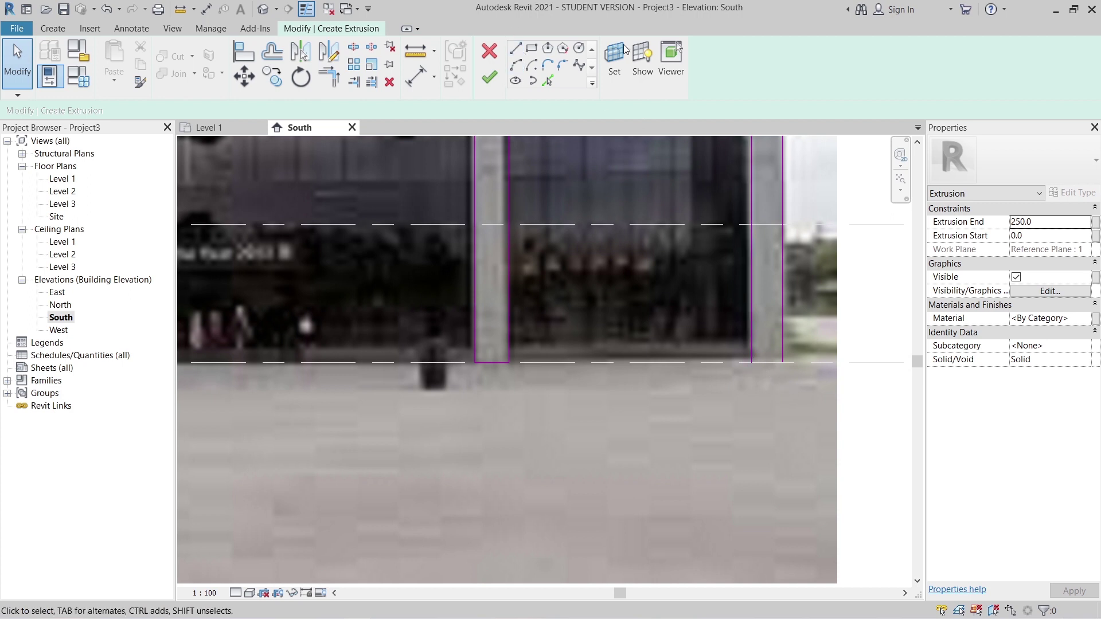
pyautogui.click(515, 48)
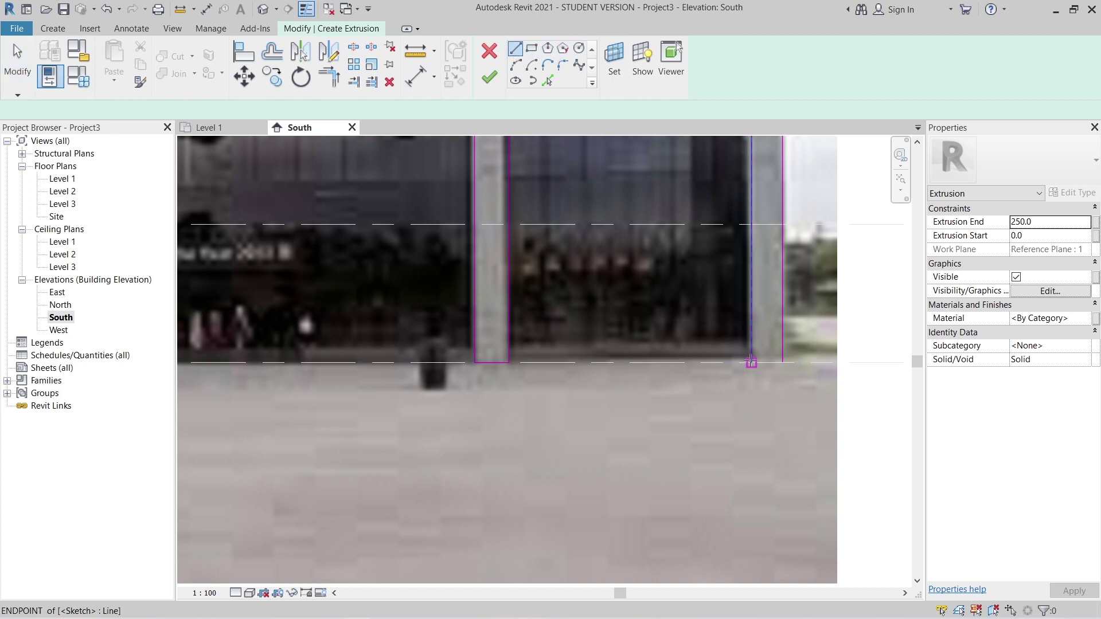
pyautogui.click(751, 362)
pyautogui.click(783, 363)
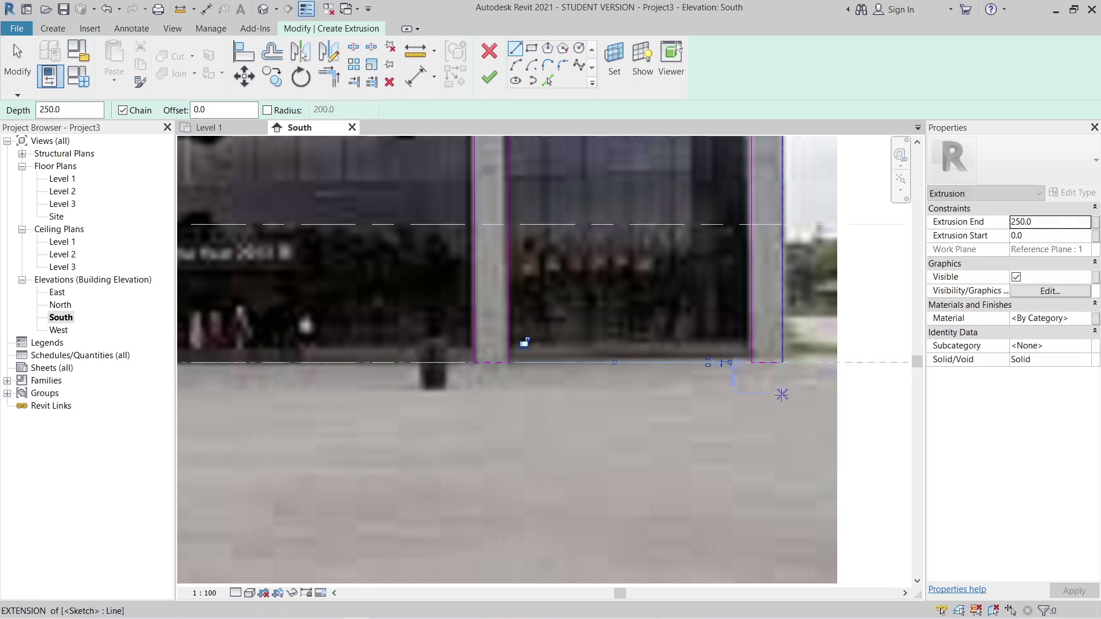
pyautogui.press('Escape')
pyautogui.press('Escape')
# Close the left column's base with a line on Level 1 between its outer and inner edges.
pyautogui.scroll(-3, 711, 415)
pyautogui.moveTo(710, 404); pyautogui.dragTo(844, 387, button='middle')
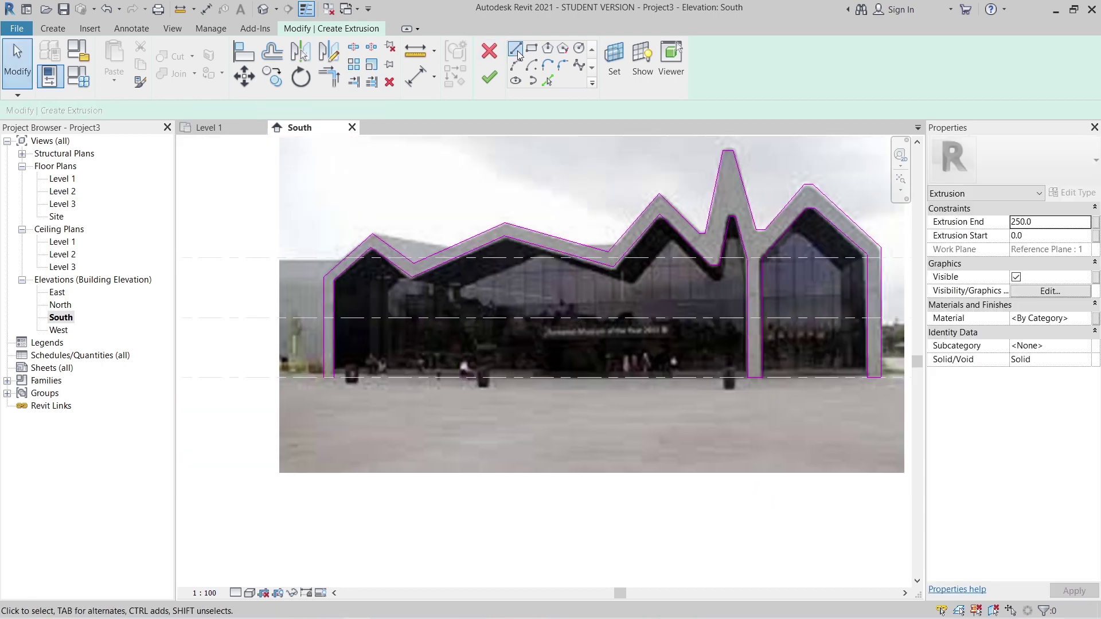
pyautogui.click(515, 48)
pyautogui.scroll(5, 310, 381)
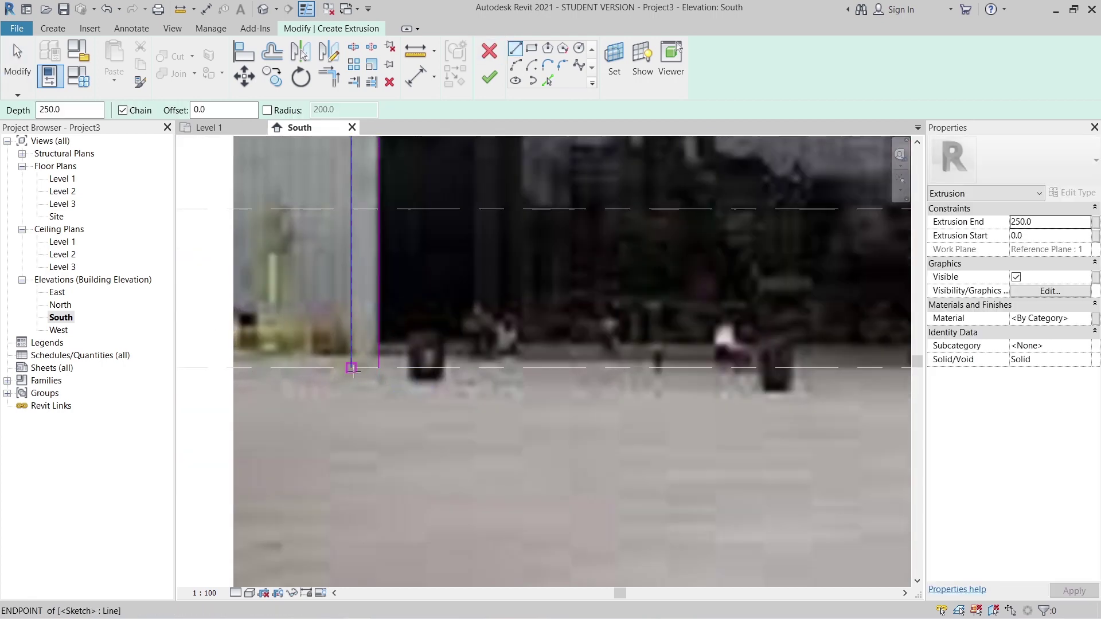
pyautogui.click(352, 369)
pyautogui.press('Escape')
pyautogui.press('Escape')
pyautogui.scroll(-4, 432, 383)
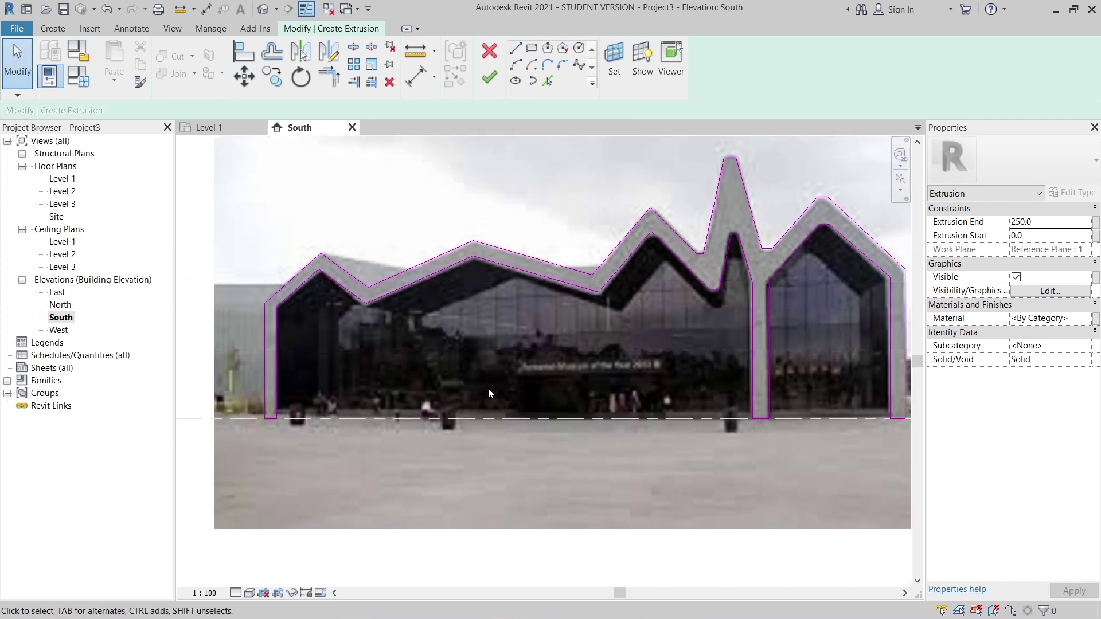
# Round the outer and inner corners at the top of the left column with fillet arcs using a fixed radius of 200 mm.
pyautogui.click(560, 68)
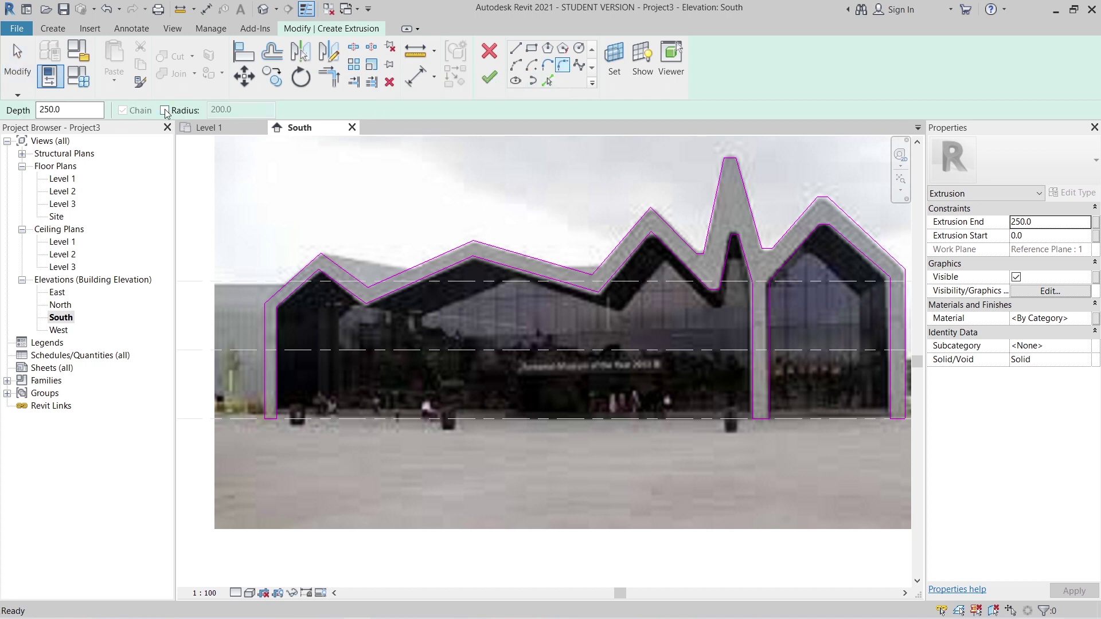
pyautogui.click(165, 110)
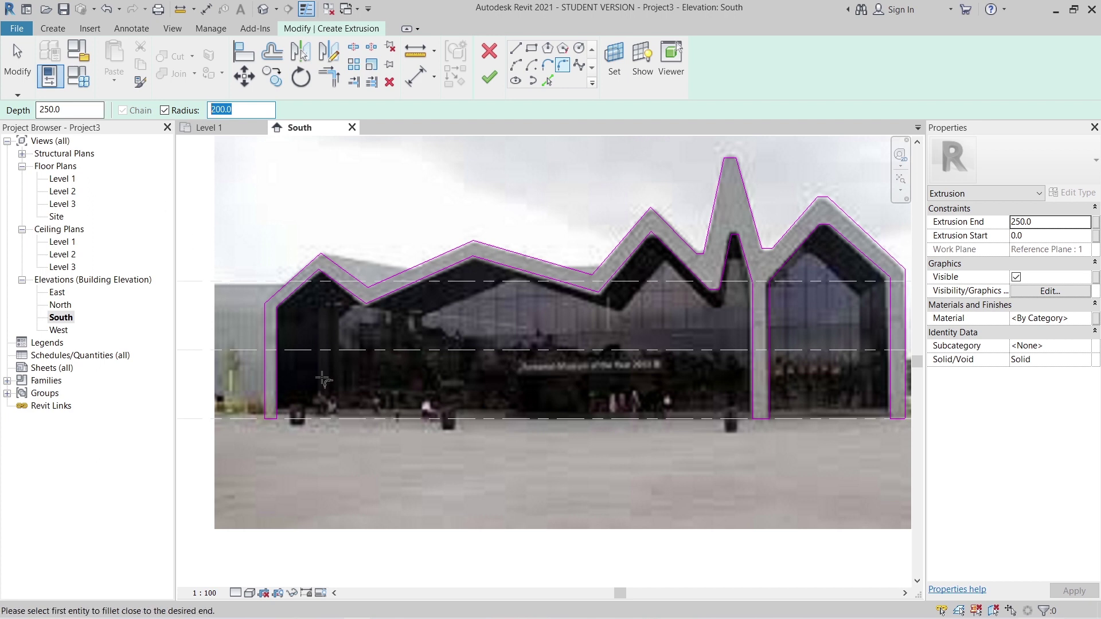
pyautogui.scroll(5, 324, 380)
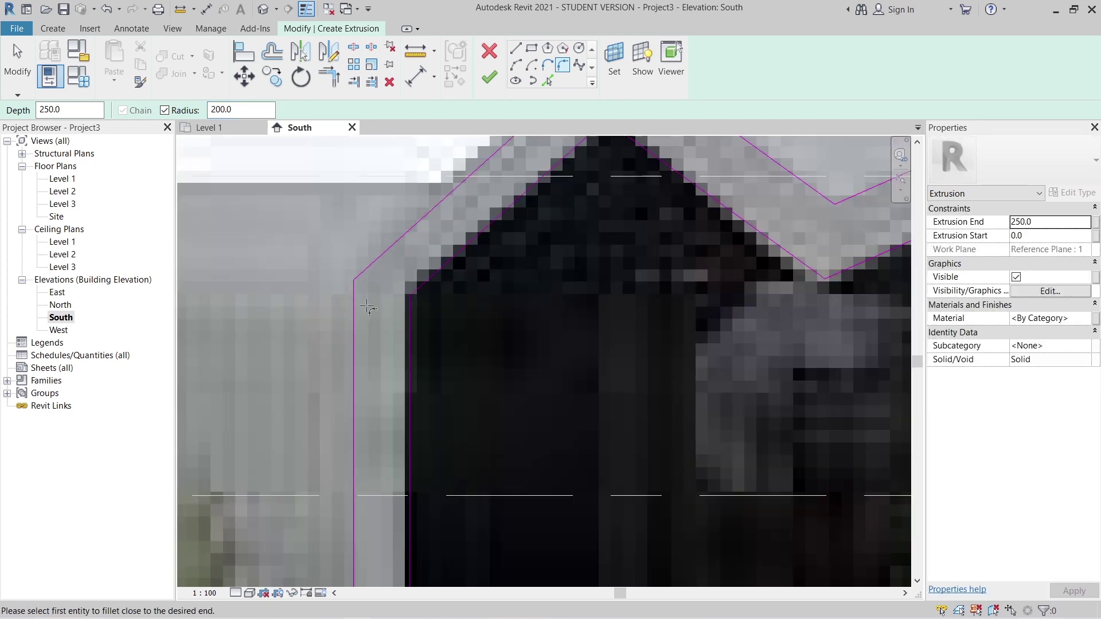
pyautogui.click(361, 310)
pyautogui.click(370, 267)
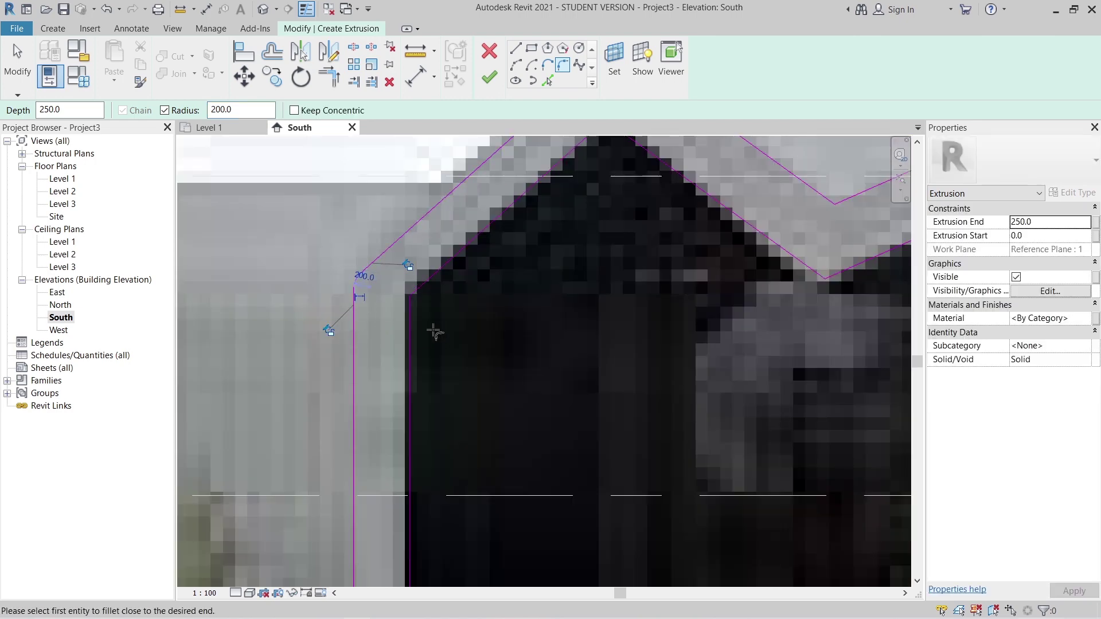
pyautogui.click(412, 329)
pyautogui.click(429, 280)
# Round the first gable's inner peak with a 200 mm fillet arc.
pyautogui.moveTo(499, 329); pyautogui.dragTo(373, 457, button='middle')
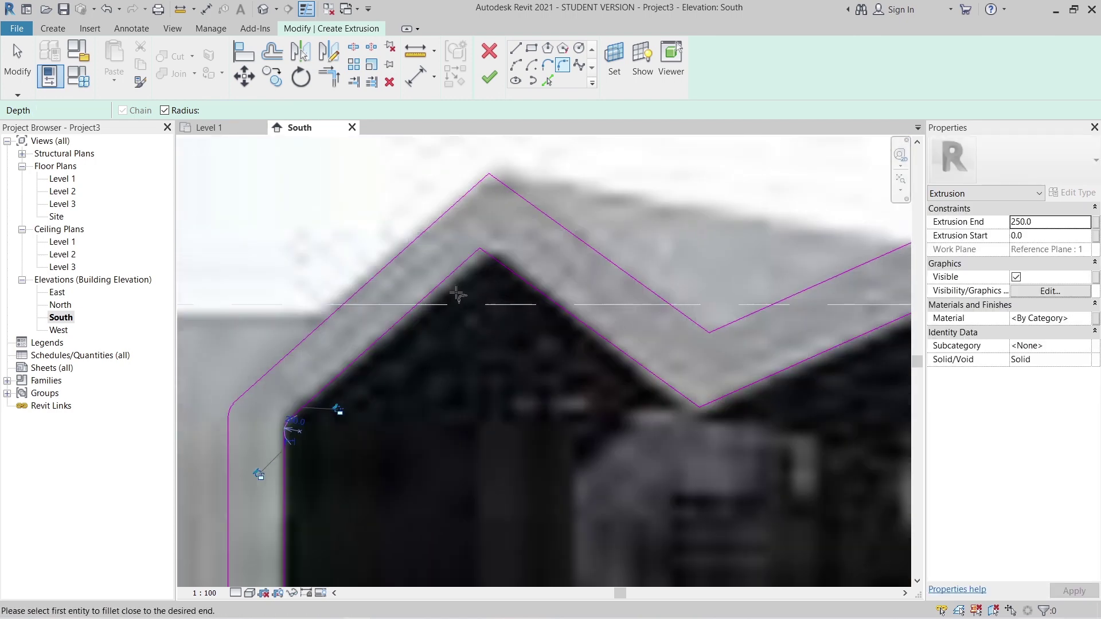
pyautogui.click(457, 274)
pyautogui.click(507, 270)
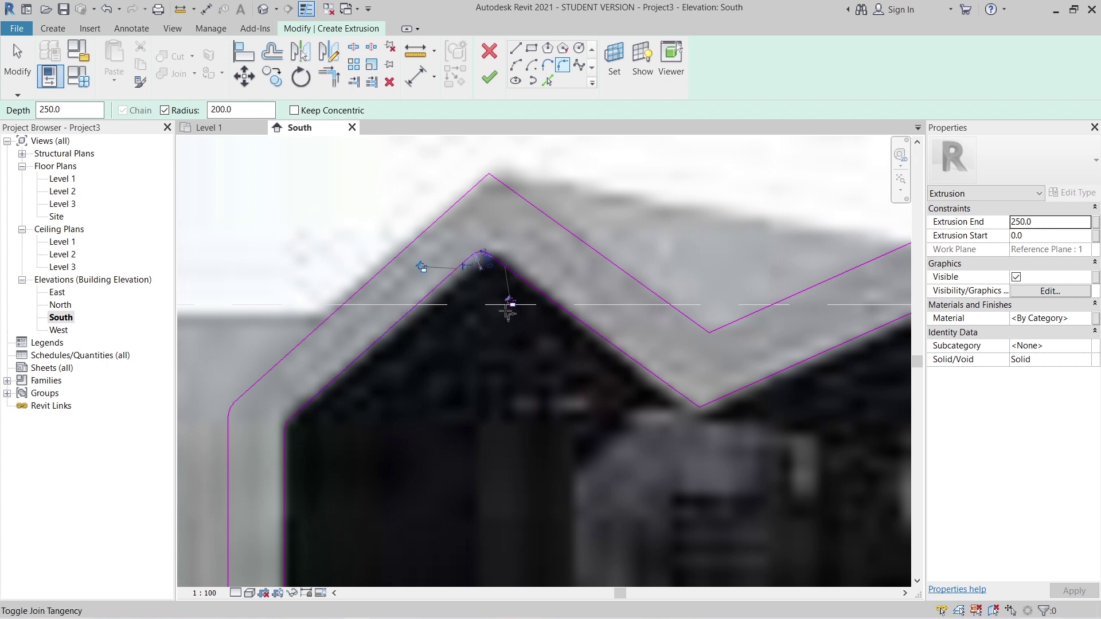
# Enlarge the fillet at the first gable's inner peak and round its outer peak with a 300 mm radius.
pyautogui.click(477, 260)
pyautogui.write('50')
pyautogui.press('Return')
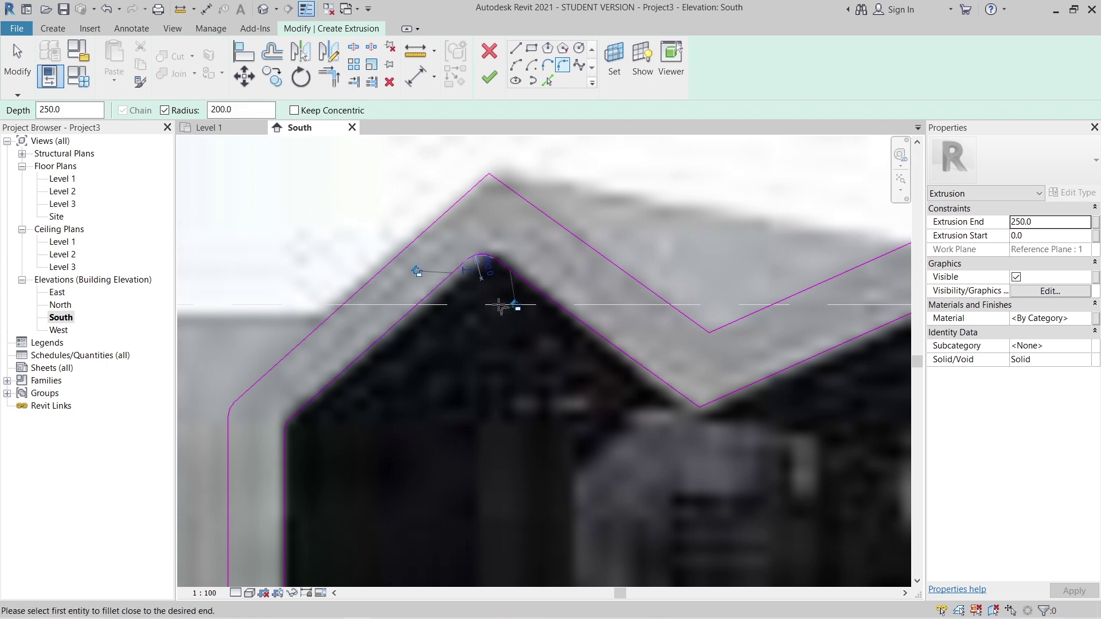
pyautogui.click(485, 179)
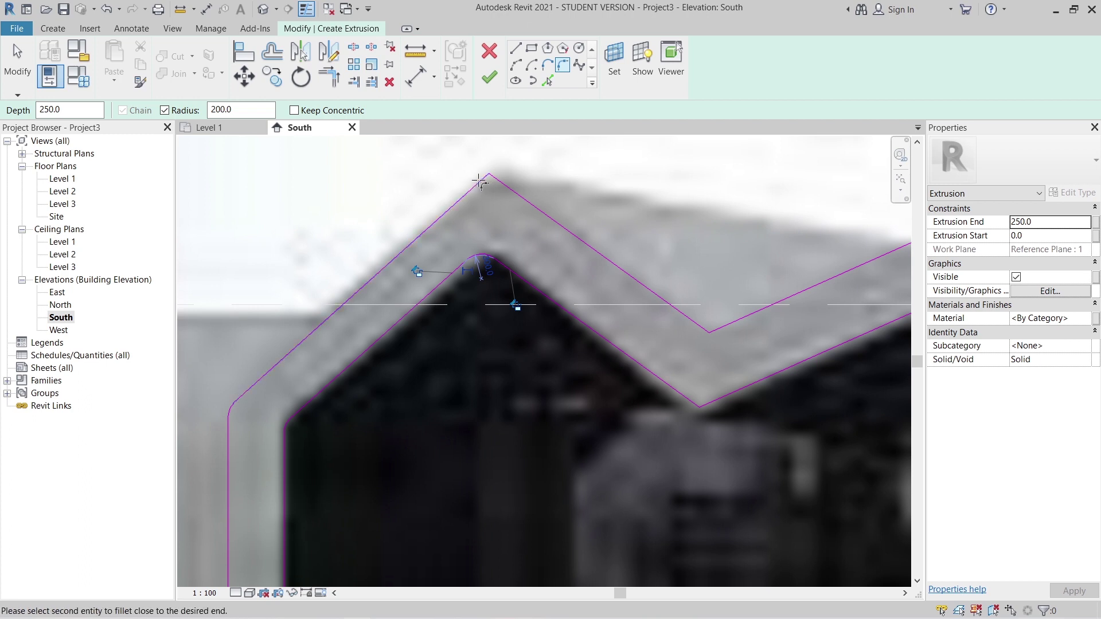
pyautogui.click(498, 185)
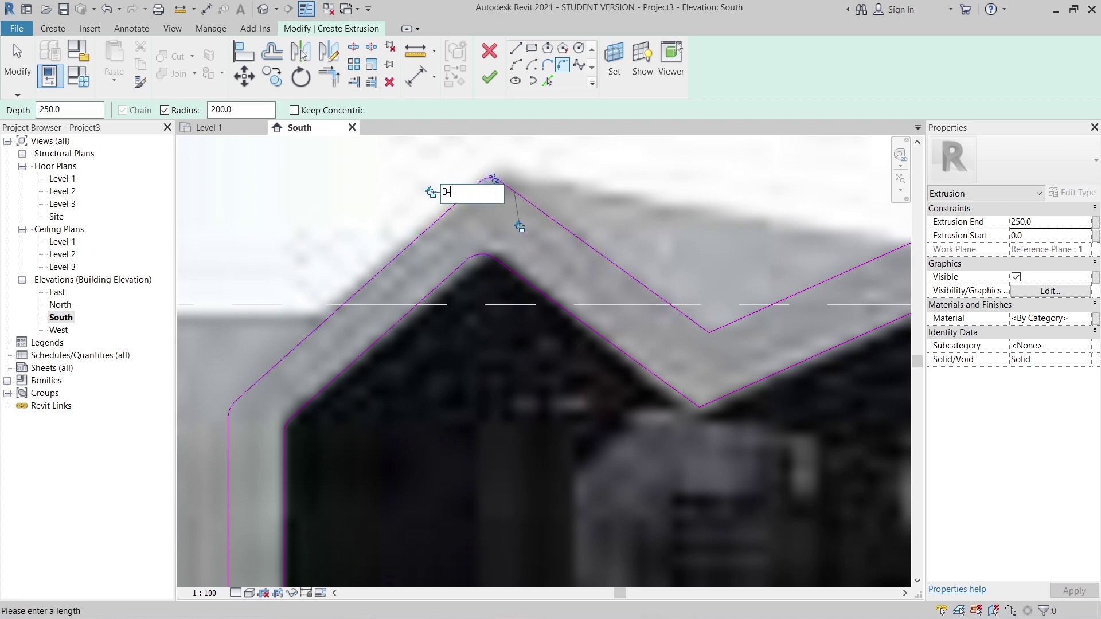
pyautogui.write('300')
pyautogui.press('Return')
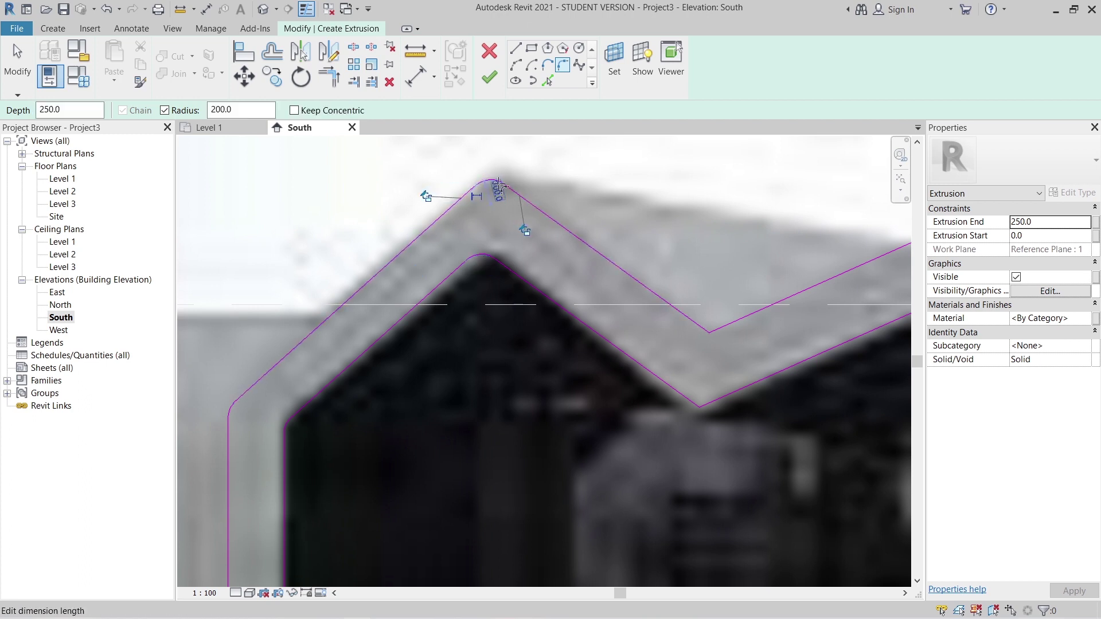
# Round the lower and upper corners of the valley to the right of the first gable with 300 mm fillets.
pyautogui.click(721, 396)
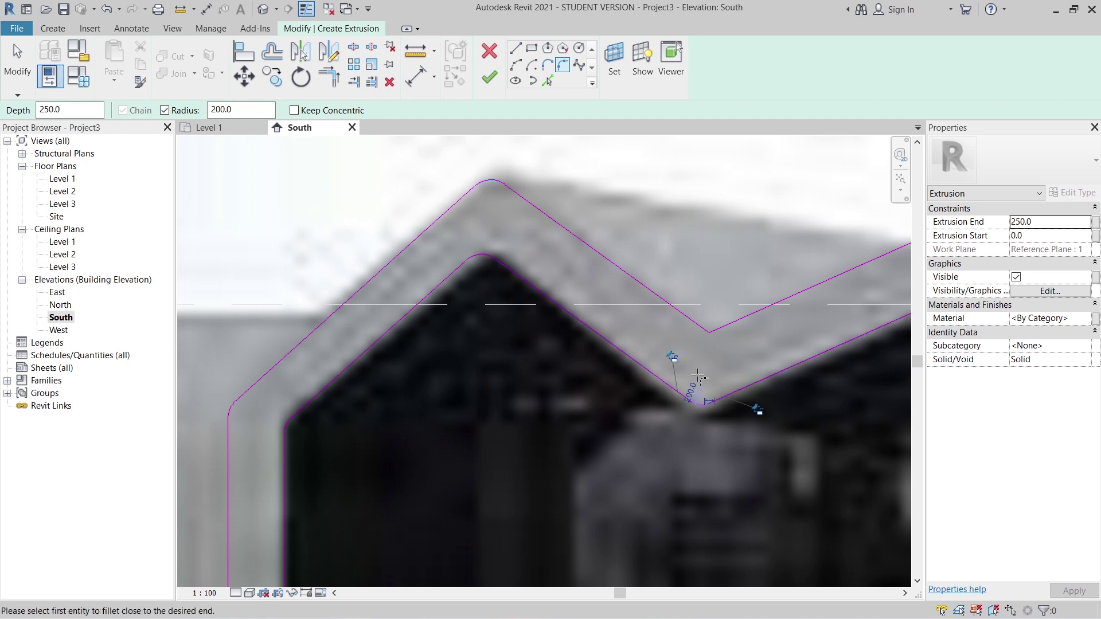
pyautogui.click(688, 399)
pyautogui.press('Return')
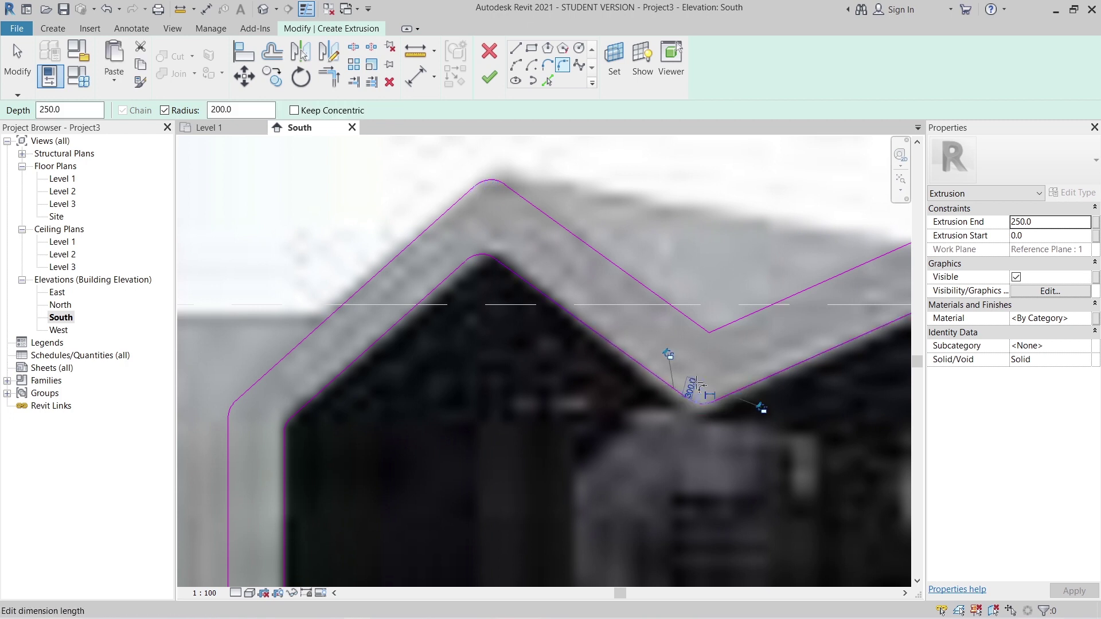
pyautogui.click(689, 324)
pyautogui.click(711, 328)
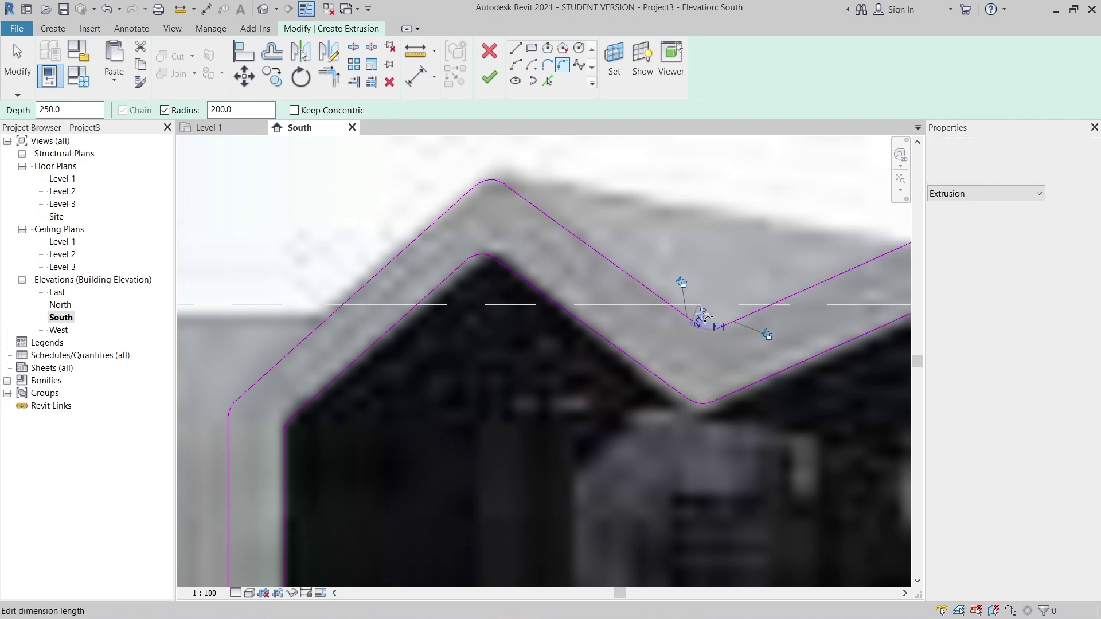
pyautogui.press('Return')
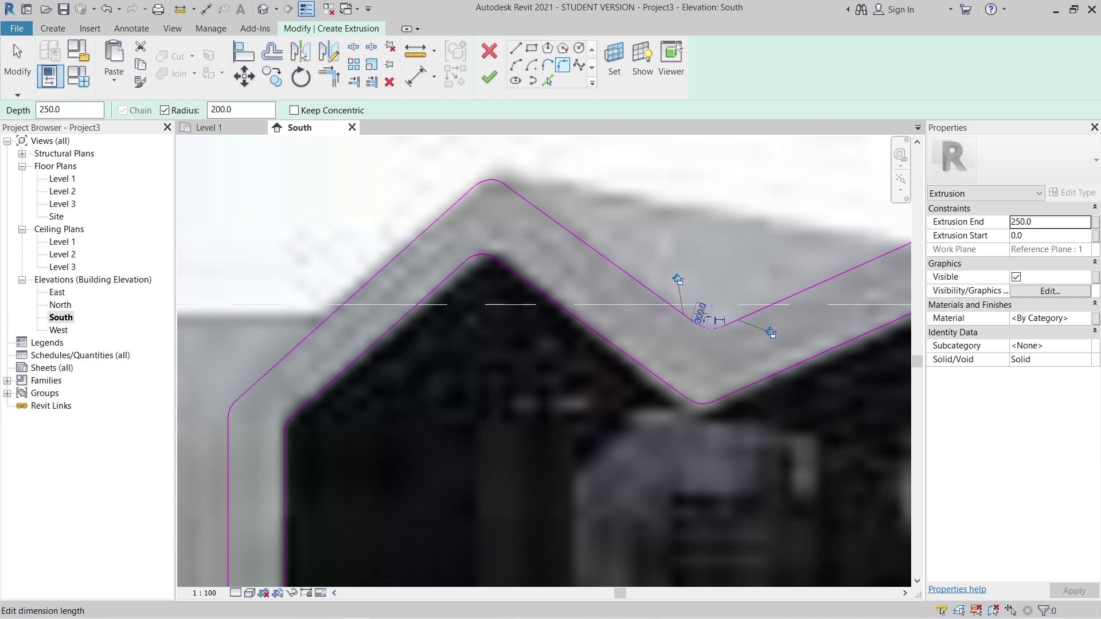
# Round the outer peak of the second, shallower gable with a 400 mm fillet arc.
pyautogui.scroll(-3, 696, 309)
pyautogui.moveTo(900, 258); pyautogui.dragTo(682, 336, button='middle')
pyautogui.scroll(4, 726, 269)
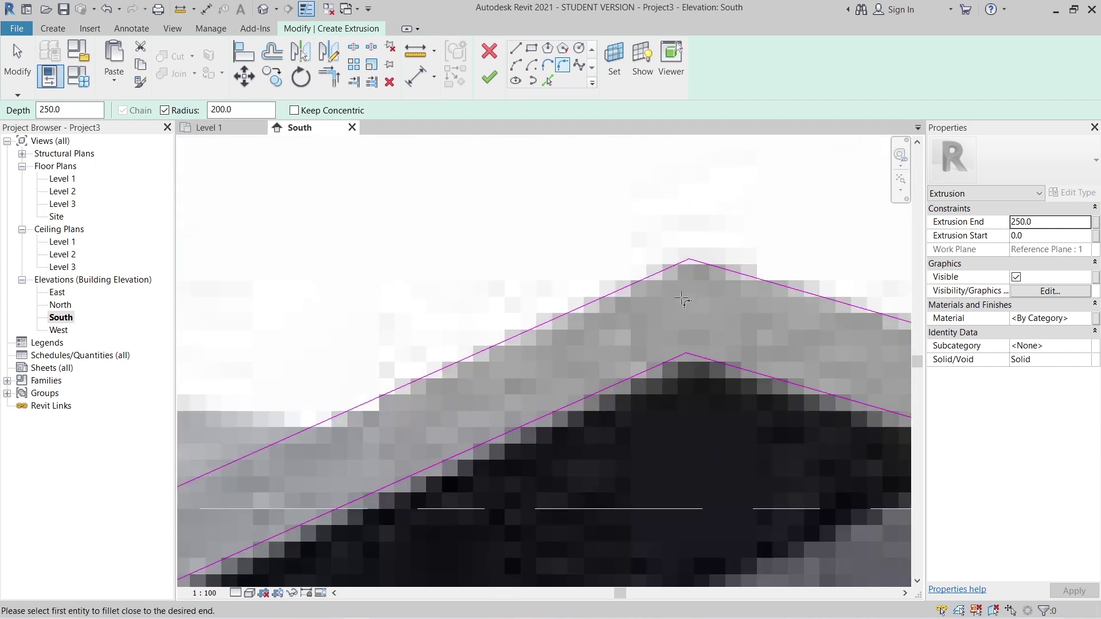
pyautogui.click(669, 270)
pyautogui.click(709, 287)
pyautogui.click(704, 278)
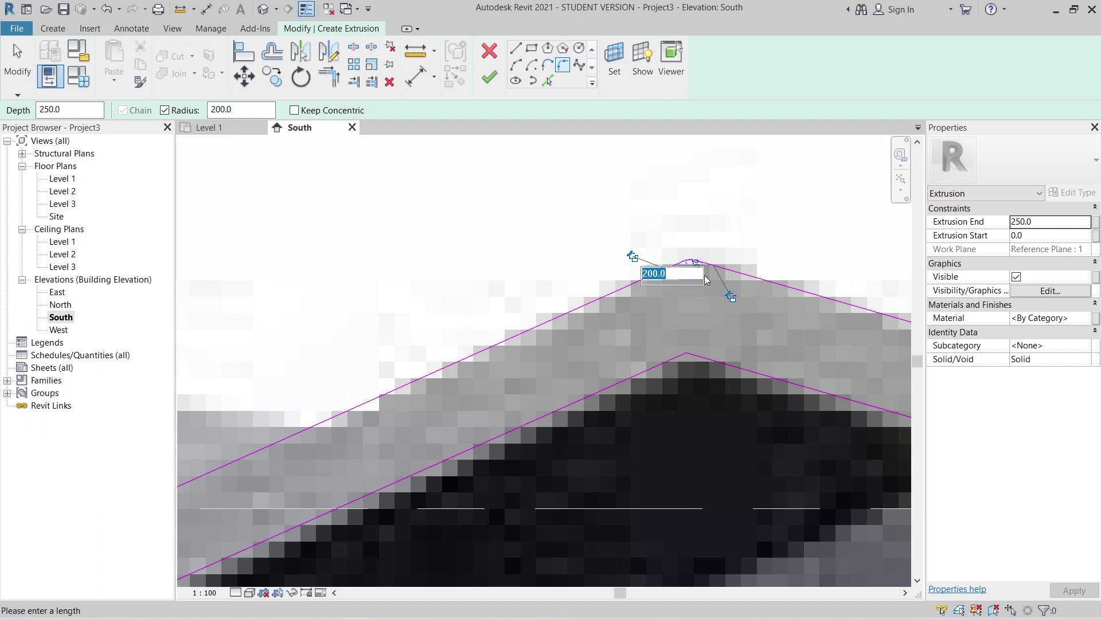
pyautogui.press('Return')
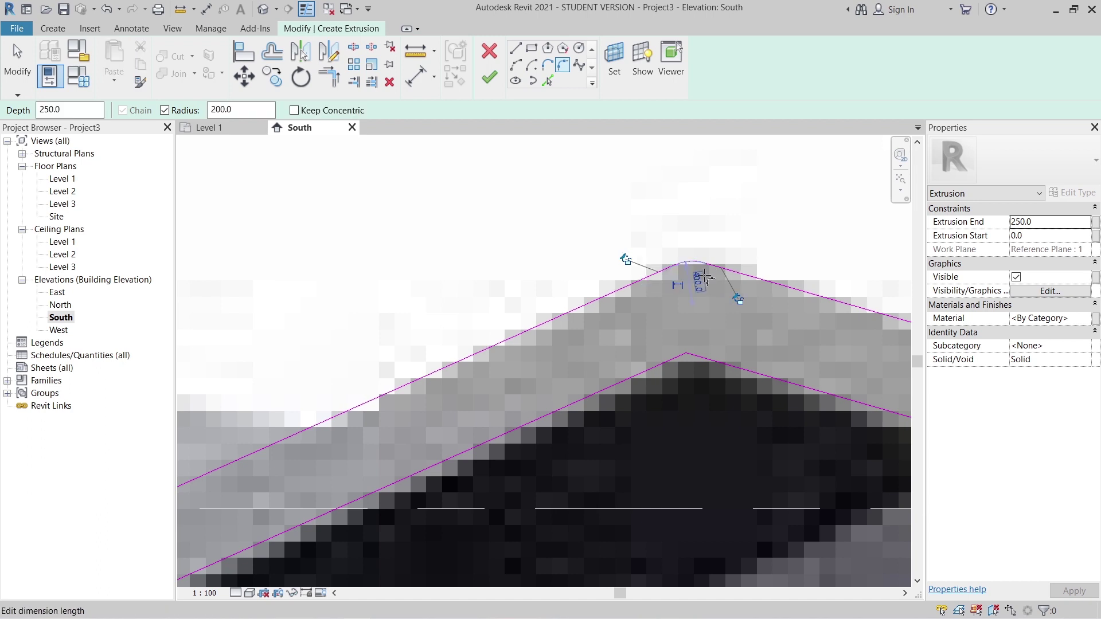
# Round the inner peak of the second, shallower gable with a 400 mm fillet arc.
pyautogui.click(665, 363)
pyautogui.click(712, 367)
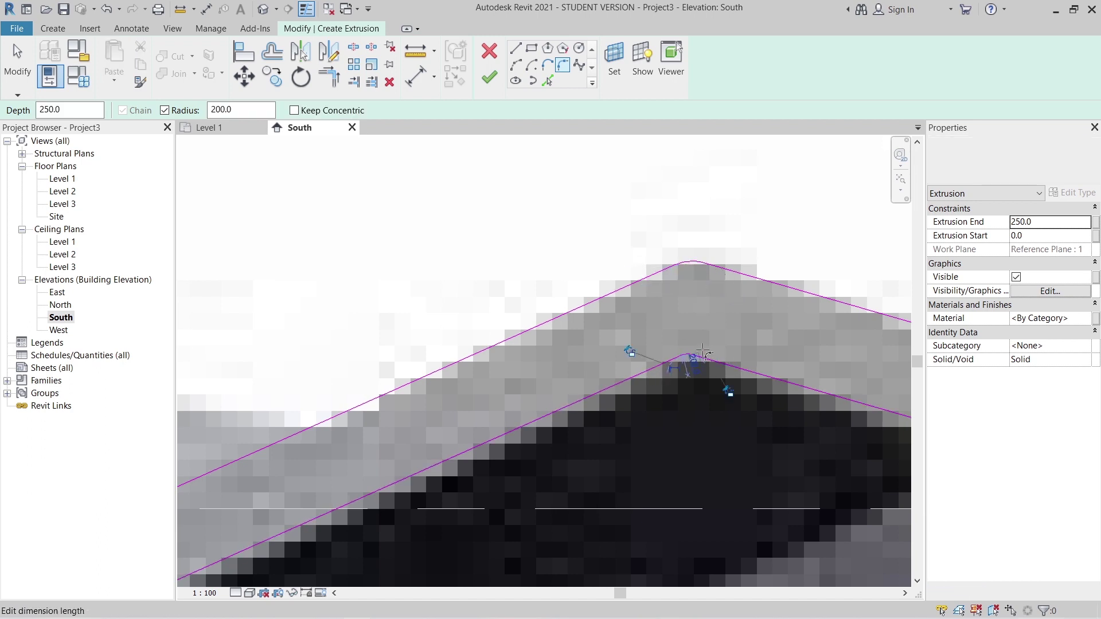
pyautogui.click(700, 363)
pyautogui.write('4')
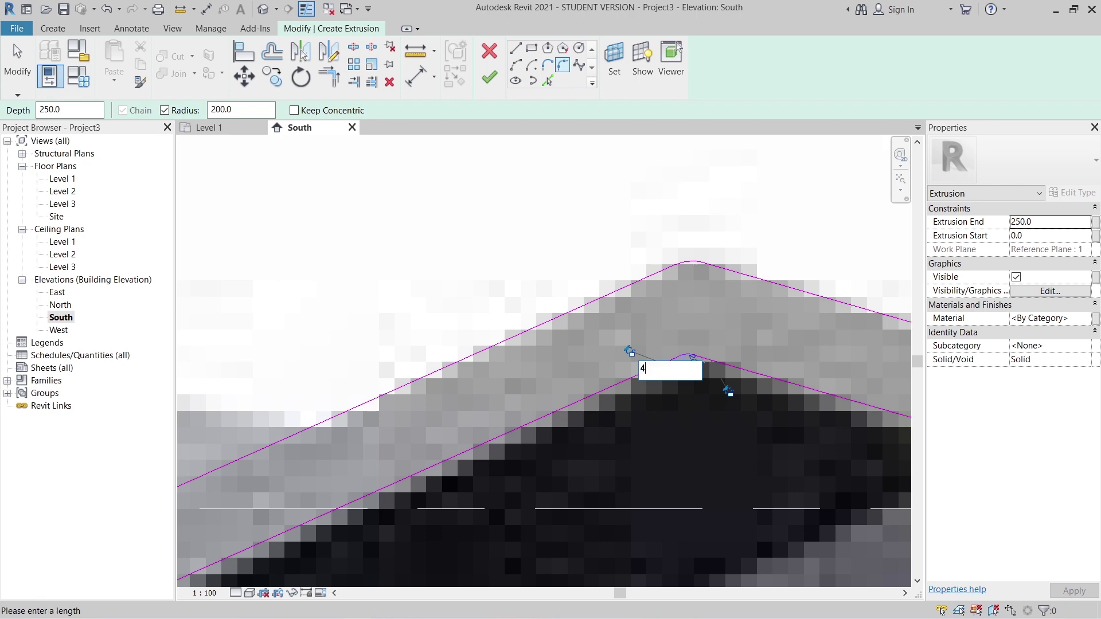
pyautogui.write('00')
pyautogui.press('Return')
# Round the upper corner of the valley between the second and third gables with a 300 mm fillet.
pyautogui.scroll(-5, 736, 376)
pyautogui.scroll(6, 516, 373)
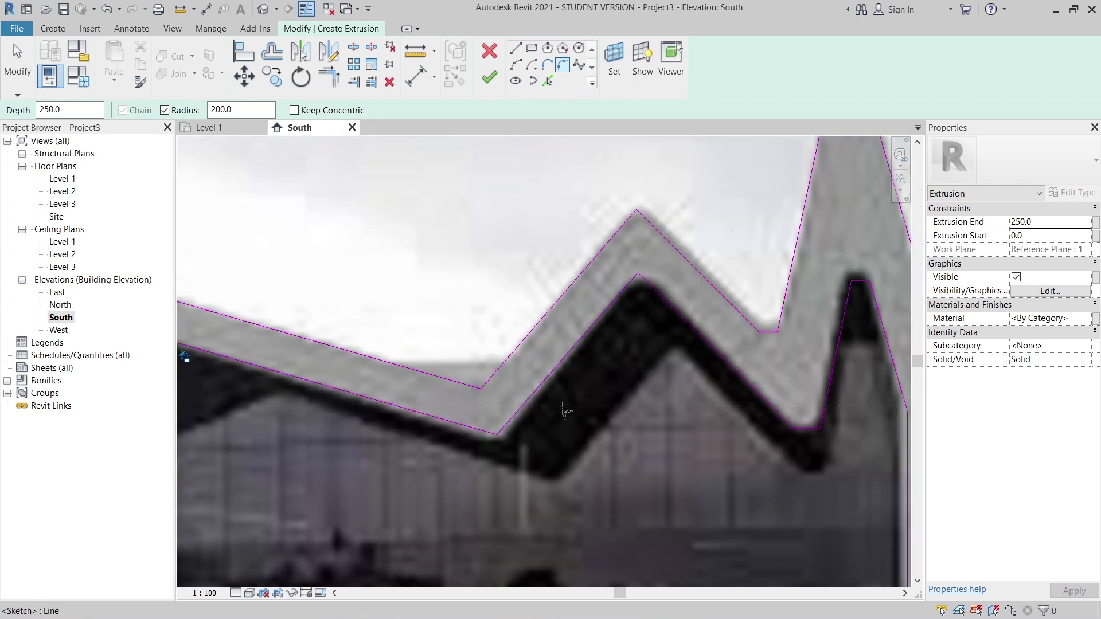
pyautogui.click(503, 367)
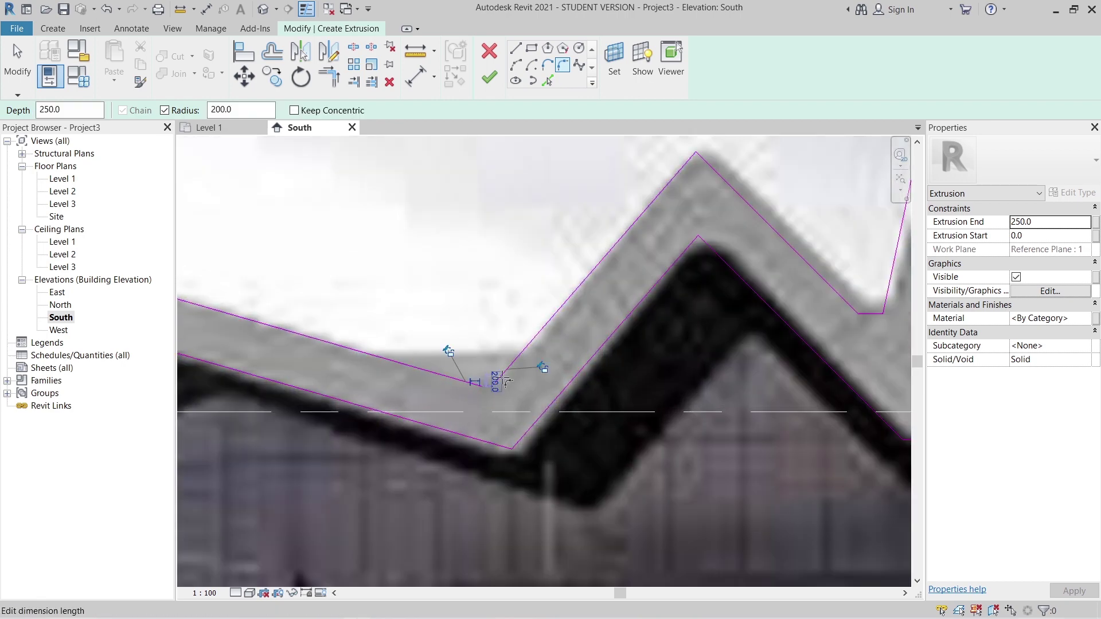
pyautogui.click(497, 380)
pyautogui.write('3')
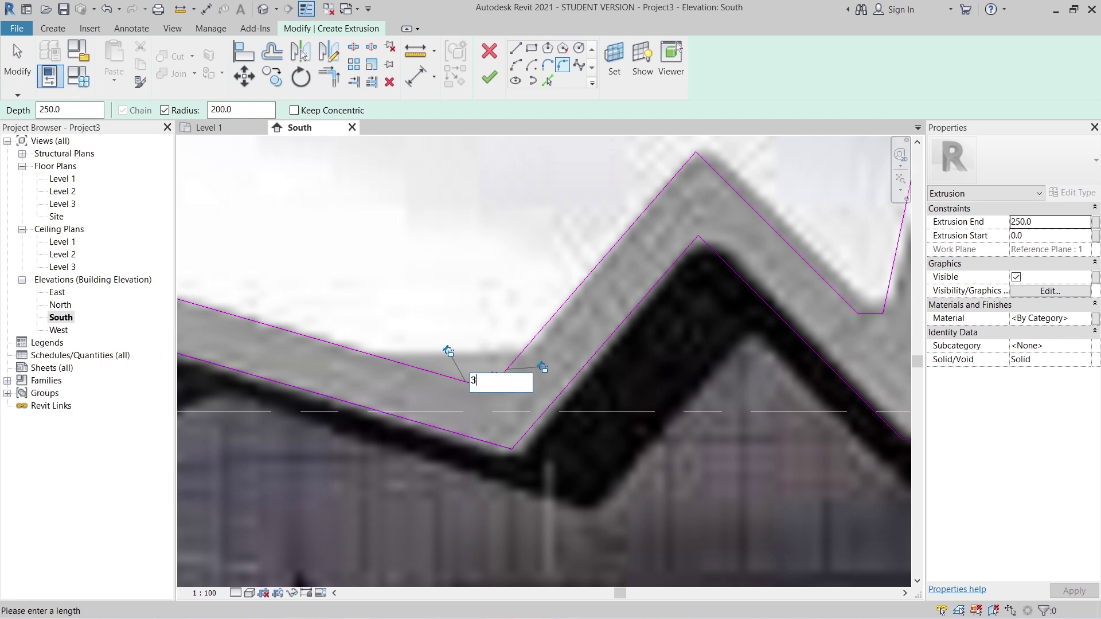
pyautogui.write('00')
pyautogui.press('Return')
# Round the lower corner of the valley between the second and third gables with a 300 mm fillet.
pyautogui.click(474, 440)
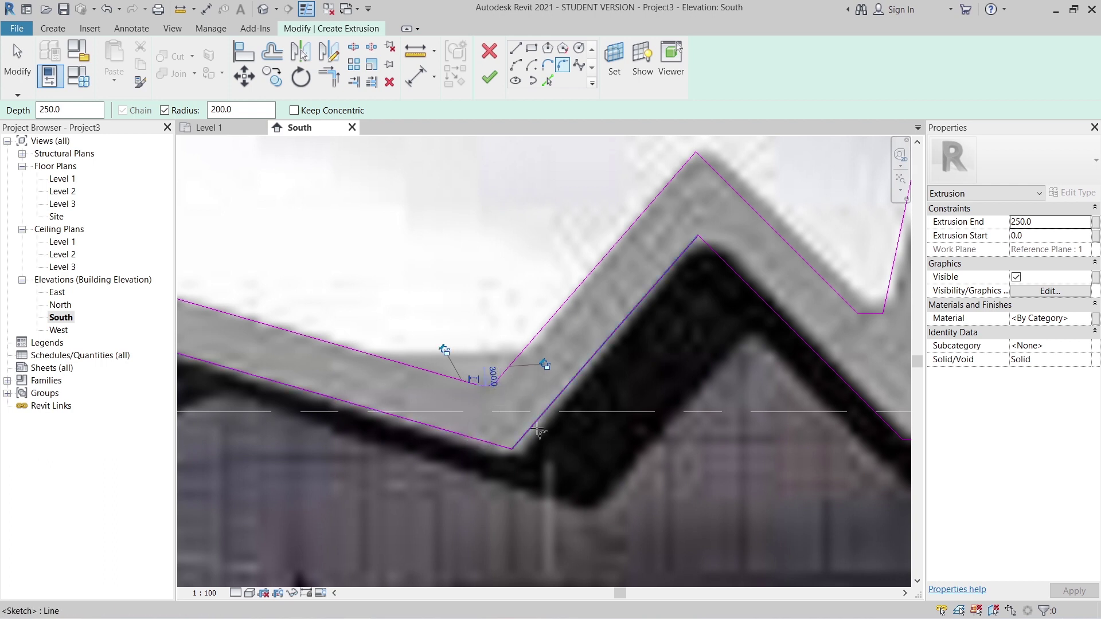
pyautogui.click(533, 424)
pyautogui.click(511, 441)
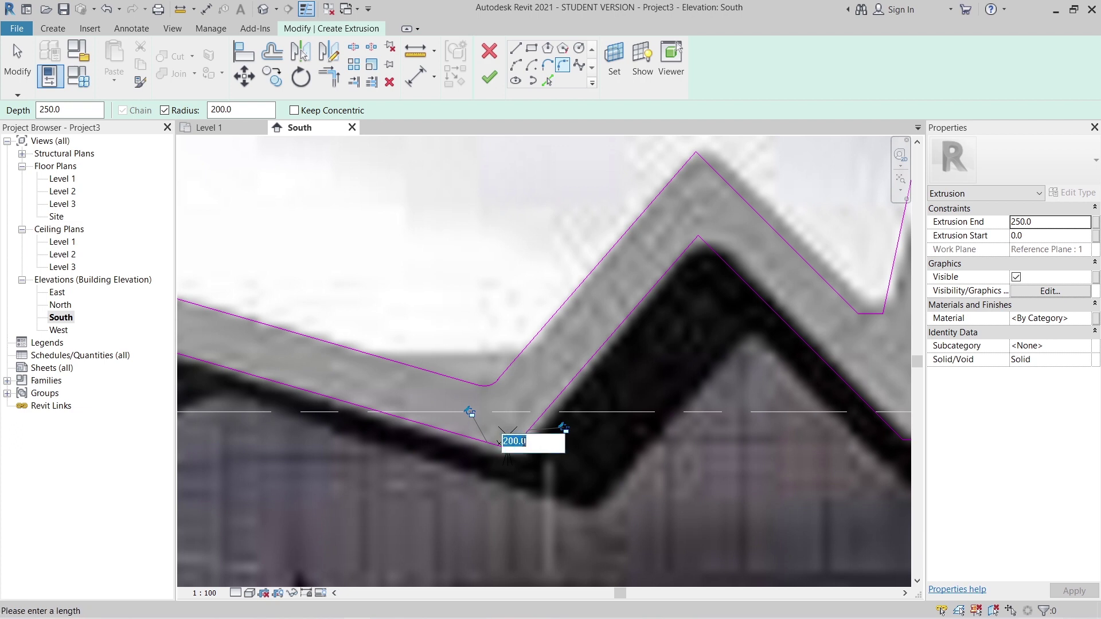
pyautogui.write('300')
pyautogui.press('Return')
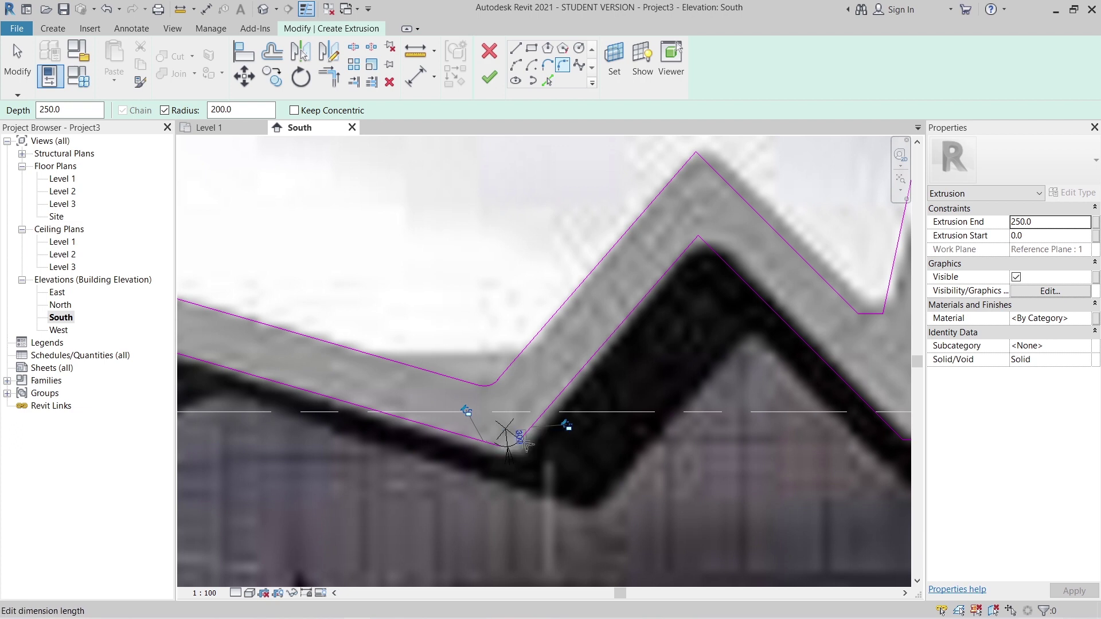
# Round the inner and outer peaks of the third gable with 300 mm fillet arcs.
pyautogui.moveTo(505, 437); pyautogui.dragTo(333, 543, button='middle')
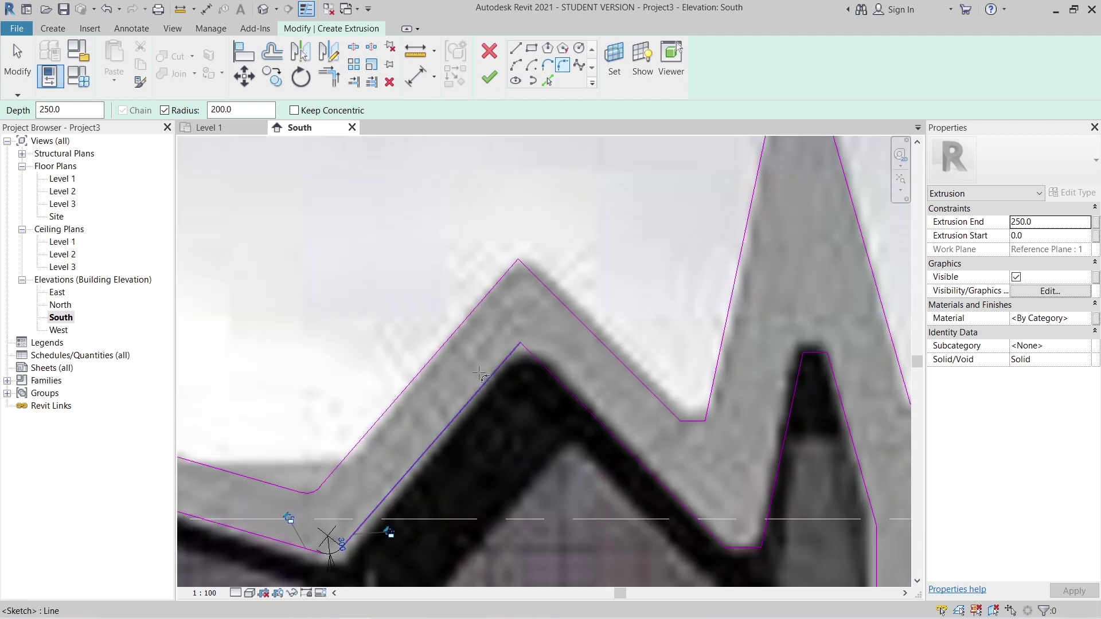
pyautogui.click(536, 364)
pyautogui.click(516, 351)
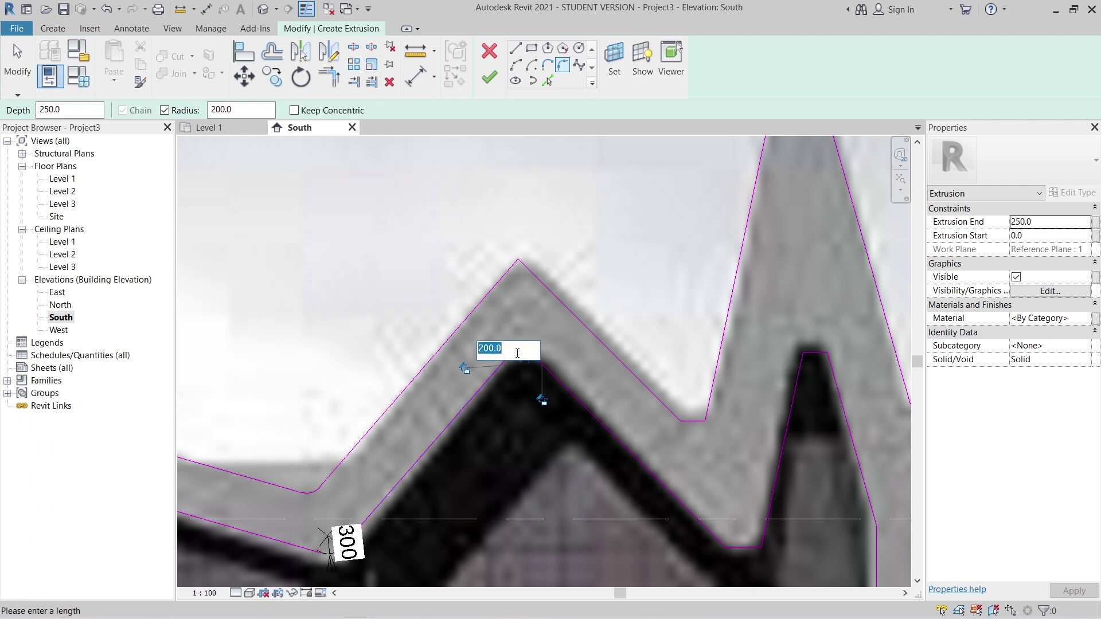
pyautogui.press('Return')
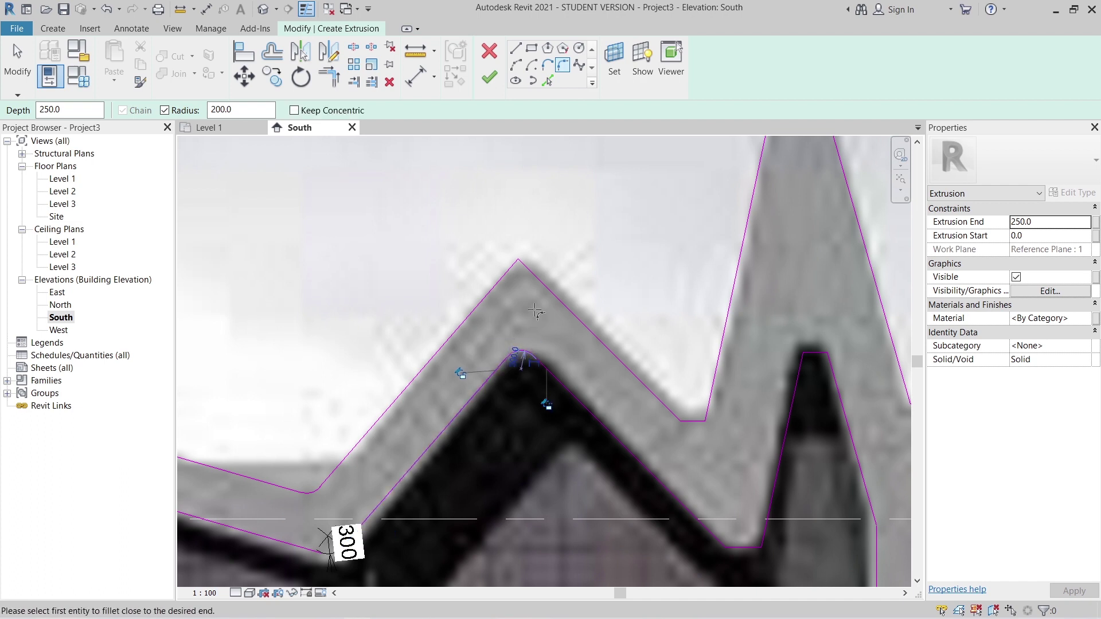
pyautogui.click(543, 279)
pyautogui.click(511, 269)
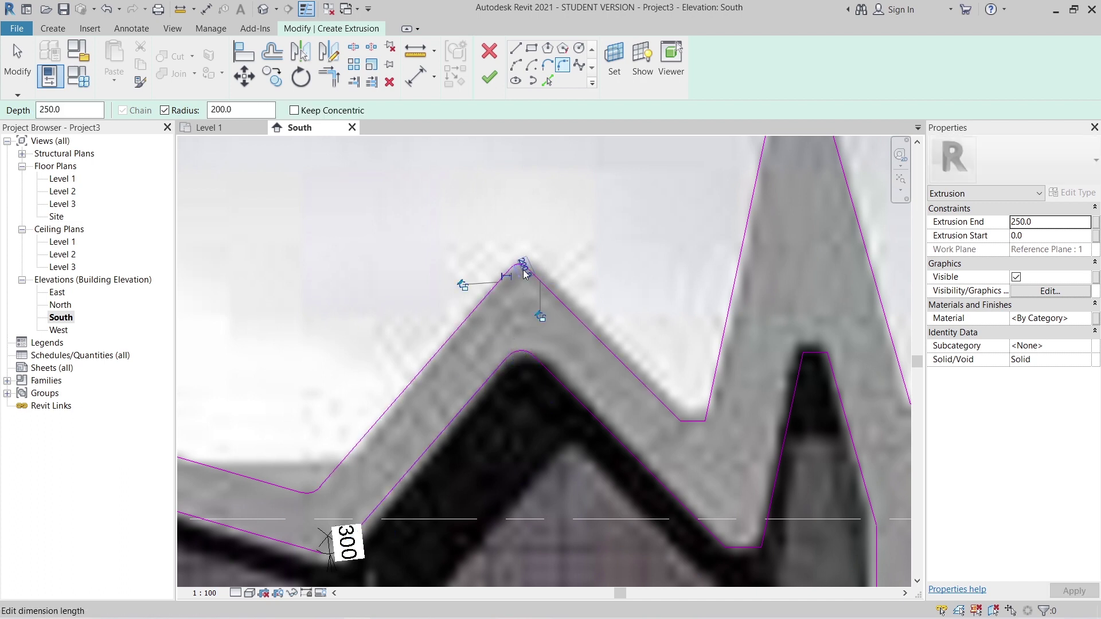
pyautogui.click(525, 274)
pyautogui.press('Return')
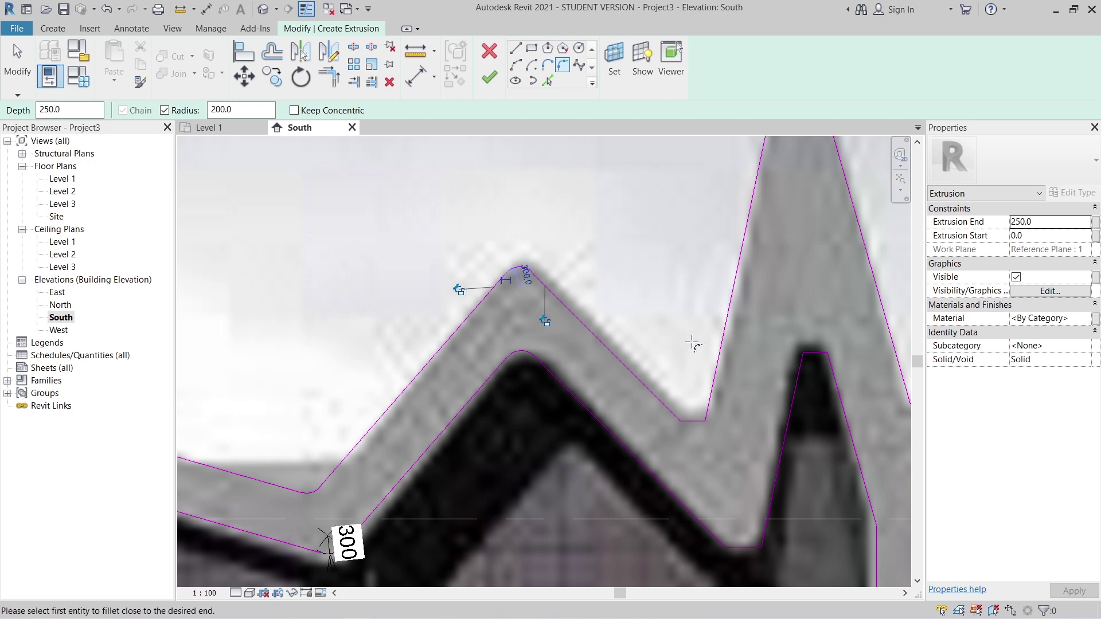
# Round both corners of the flat-bottomed outer valley between the third gable and the tall spire with 200 mm fillets.
pyautogui.click(690, 420)
pyautogui.scroll(4, 702, 438)
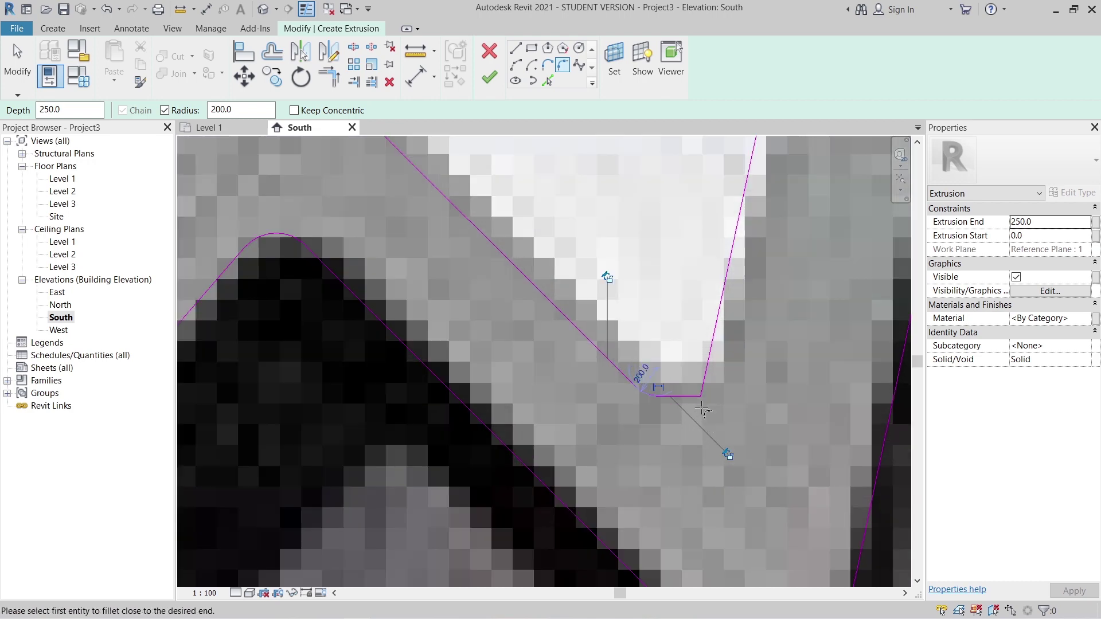
pyautogui.click(704, 376)
pyautogui.click(688, 395)
# Round both corners of the flat lower edge beneath the valley between the third gable and the tall spire with 200 mm fillets.
pyautogui.scroll(-2, 760, 398)
pyautogui.moveTo(760, 398); pyautogui.dragTo(693, 224, button='middle')
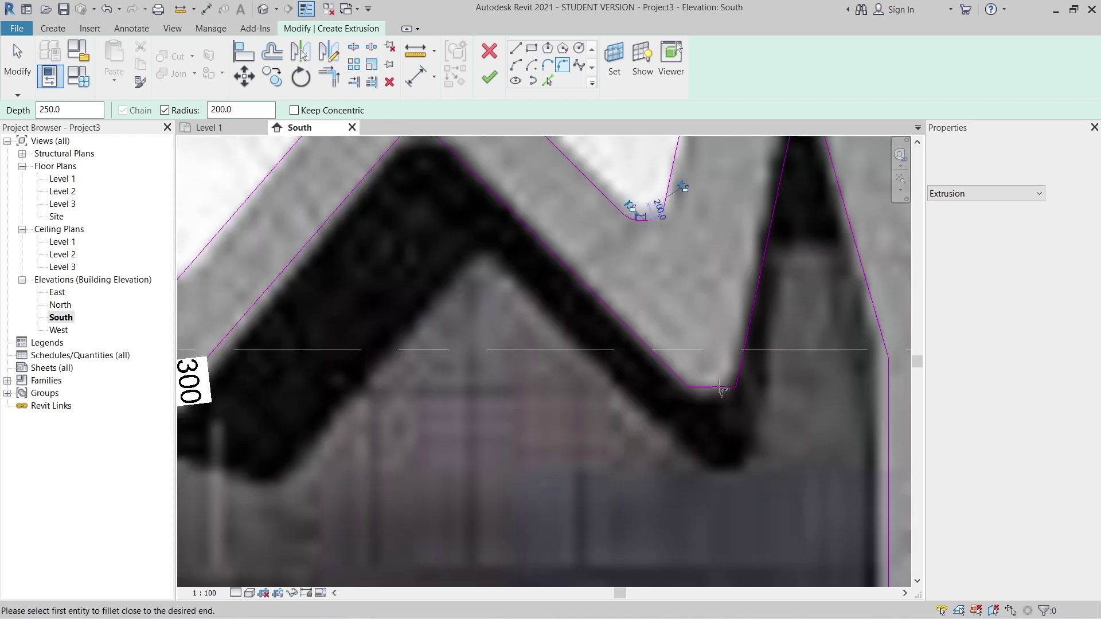
pyautogui.click(712, 395)
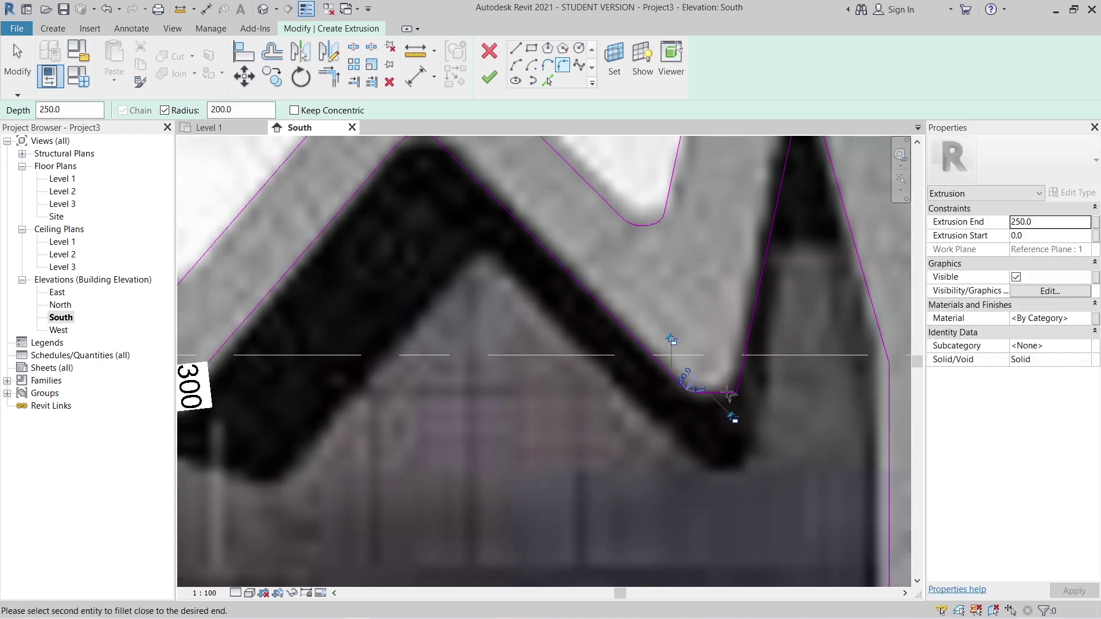
pyautogui.click(741, 388)
pyautogui.scroll(3, 741, 390)
# Round both corners at the top of the narrow opening inside the tall spire with 200 mm fillets.
pyautogui.scroll(-5, 768, 381)
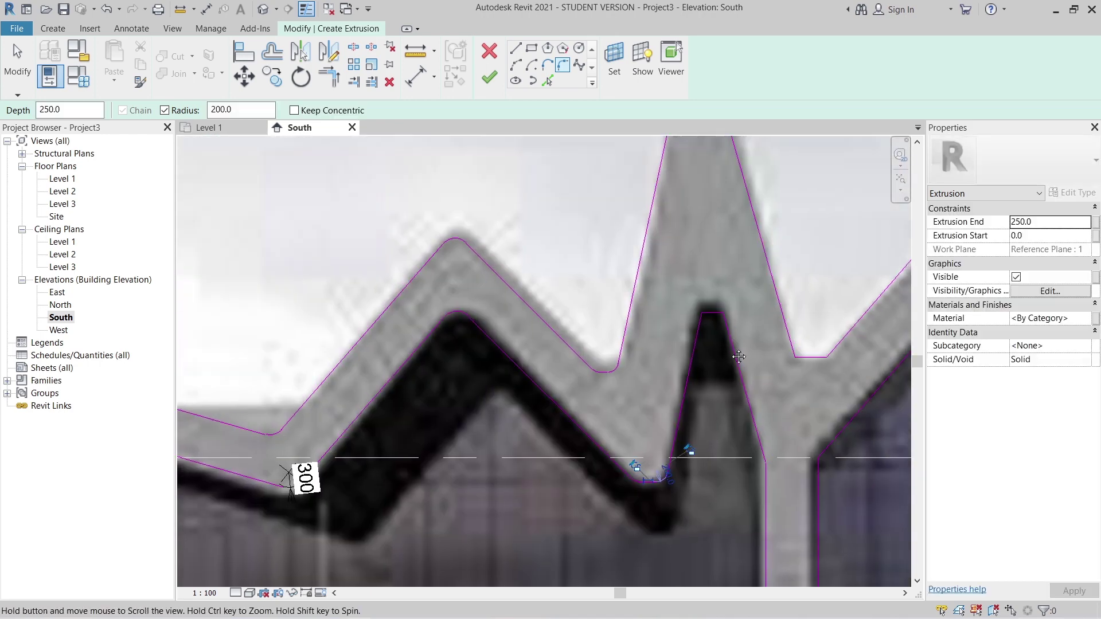
pyautogui.click(701, 319)
pyautogui.click(711, 311)
pyautogui.scroll(3, 710, 314)
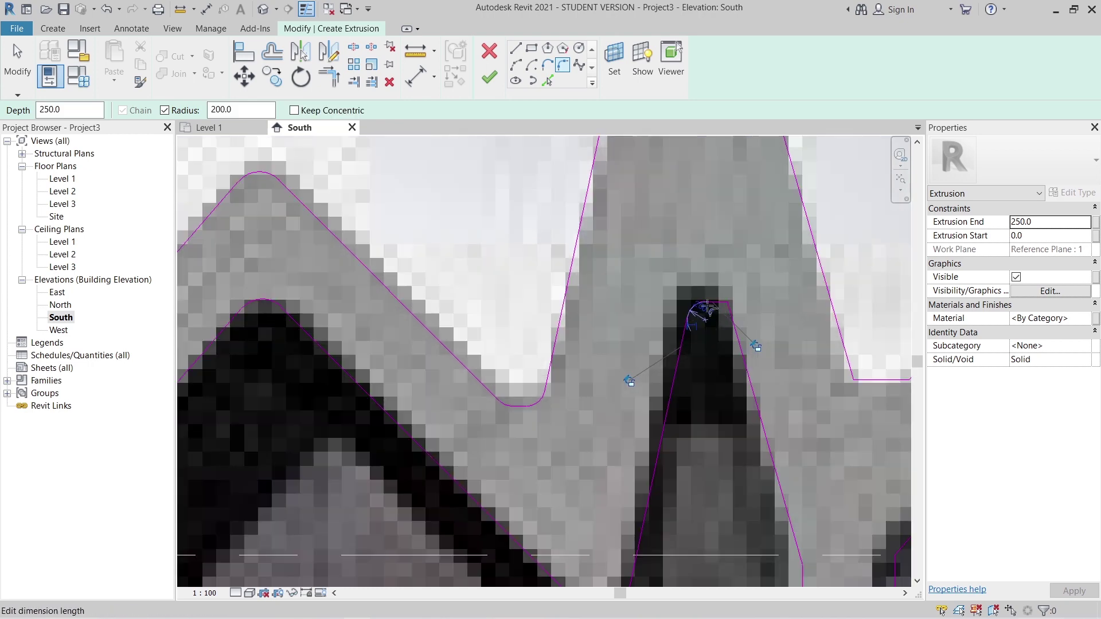
pyautogui.click(716, 310)
pyautogui.click(740, 322)
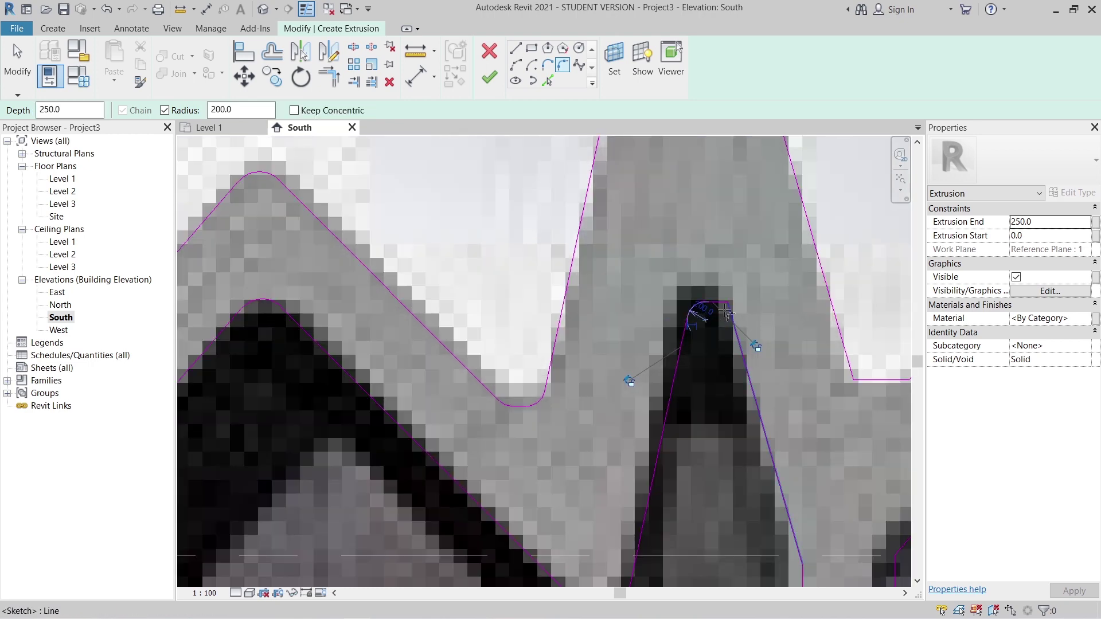
pyautogui.scroll(2, 718, 302)
pyautogui.click(719, 303)
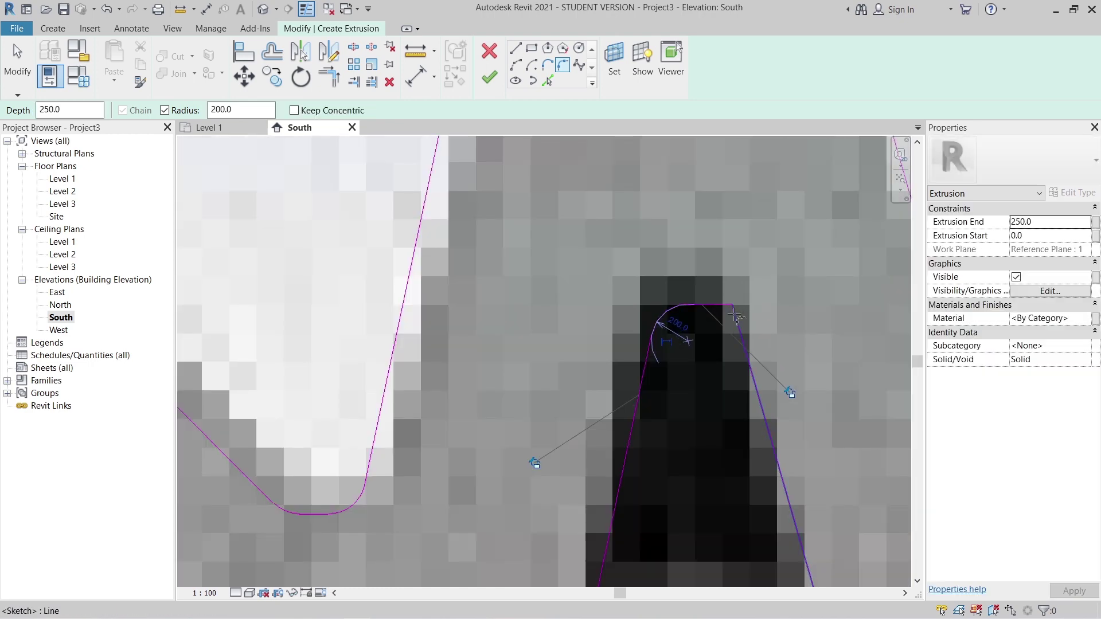
# Round both outer corners at the flat tip of the tall spire with 200 mm fillets.
pyautogui.scroll(-5, 676, 281)
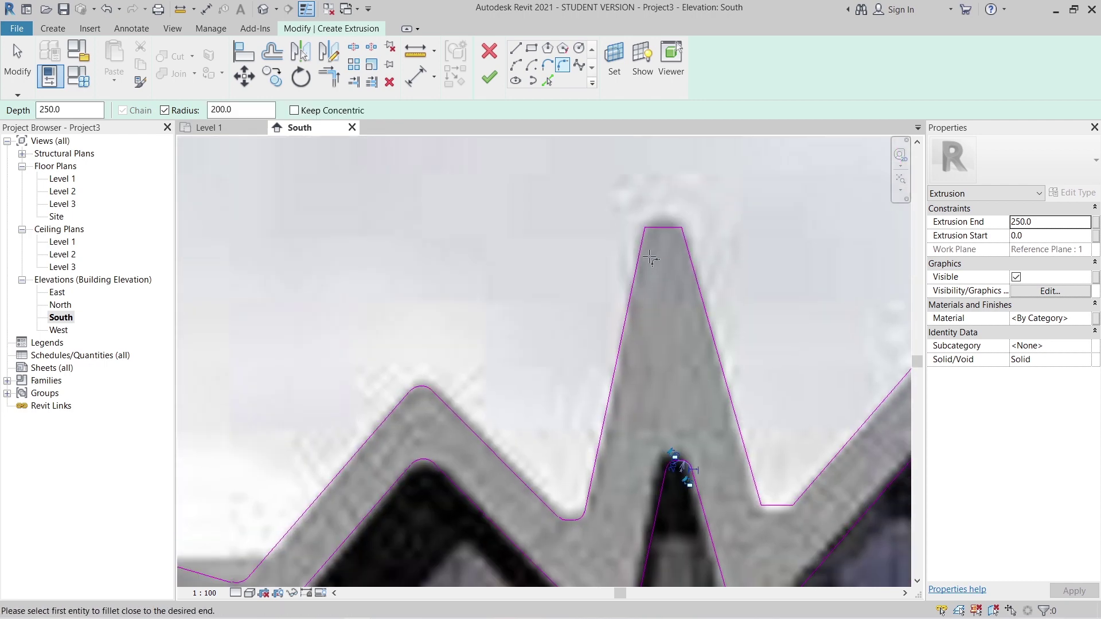
pyautogui.click(650, 259)
pyautogui.click(680, 238)
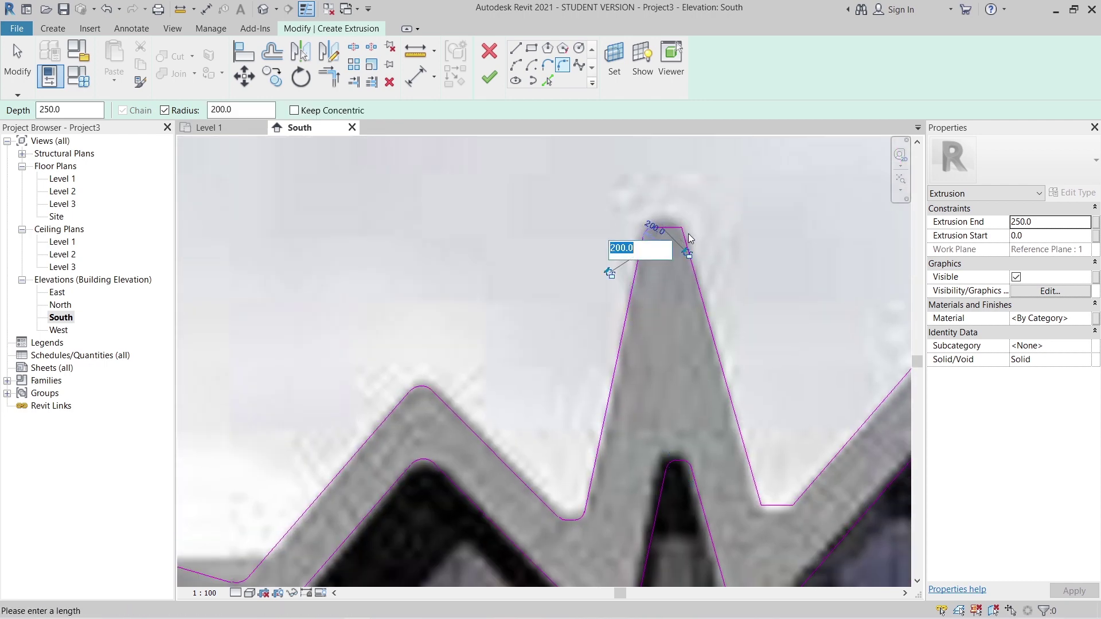
pyautogui.press('Return')
pyautogui.scroll(2, 658, 228)
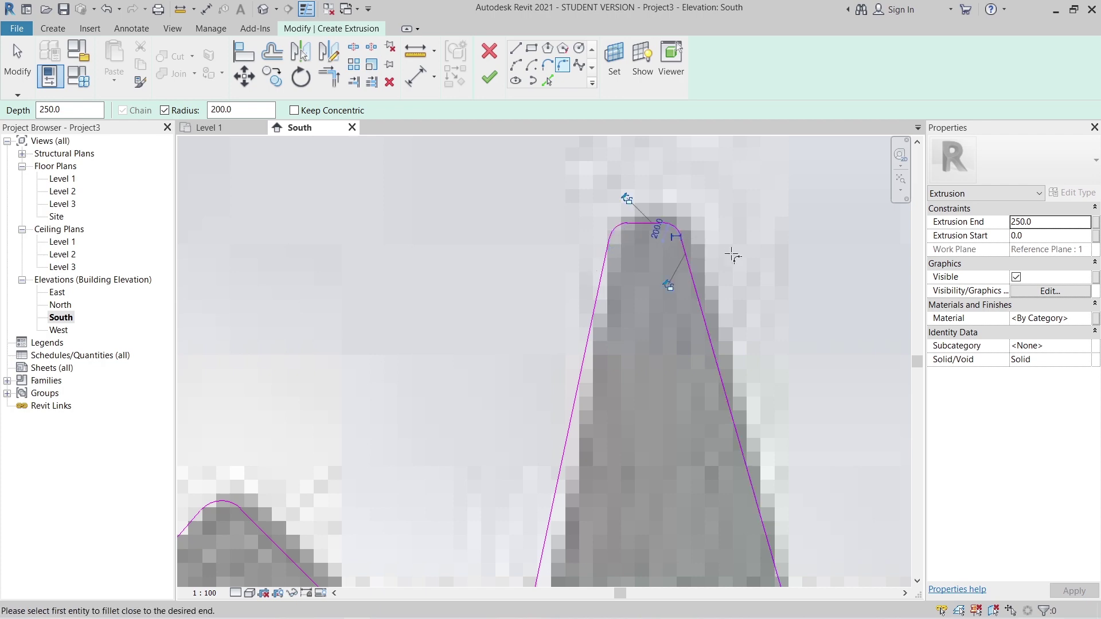
# Round both corners of the flat-bottomed outer valley between the tall spire and the fourth gable with 200 mm fillets.
pyautogui.scroll(-3, 717, 240)
pyautogui.scroll(6, 688, 332)
pyautogui.click(675, 343)
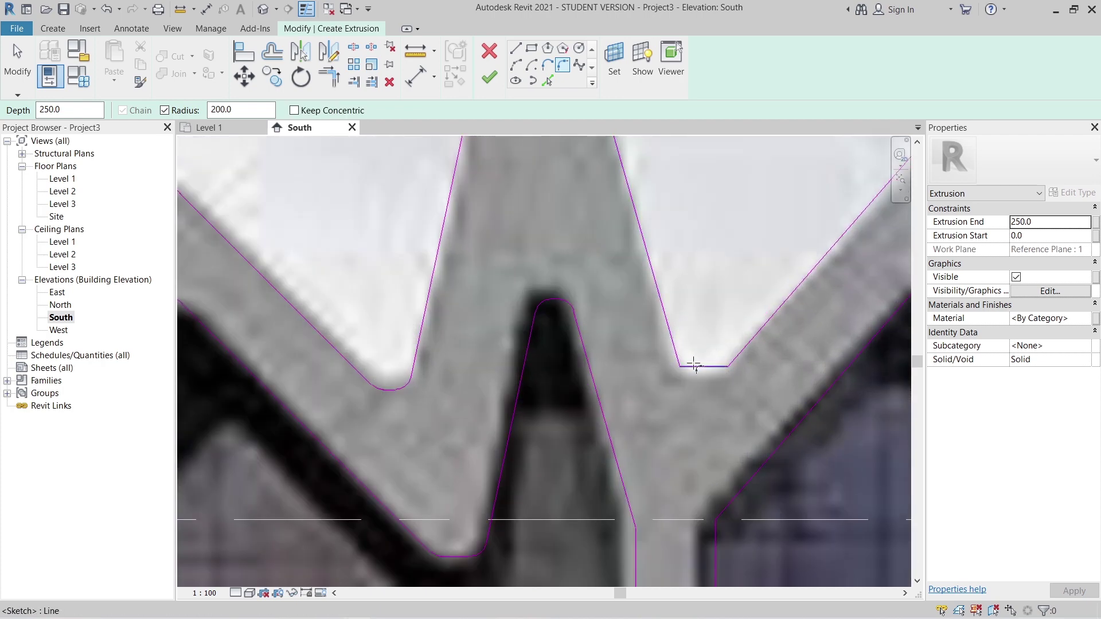
pyautogui.click(702, 366)
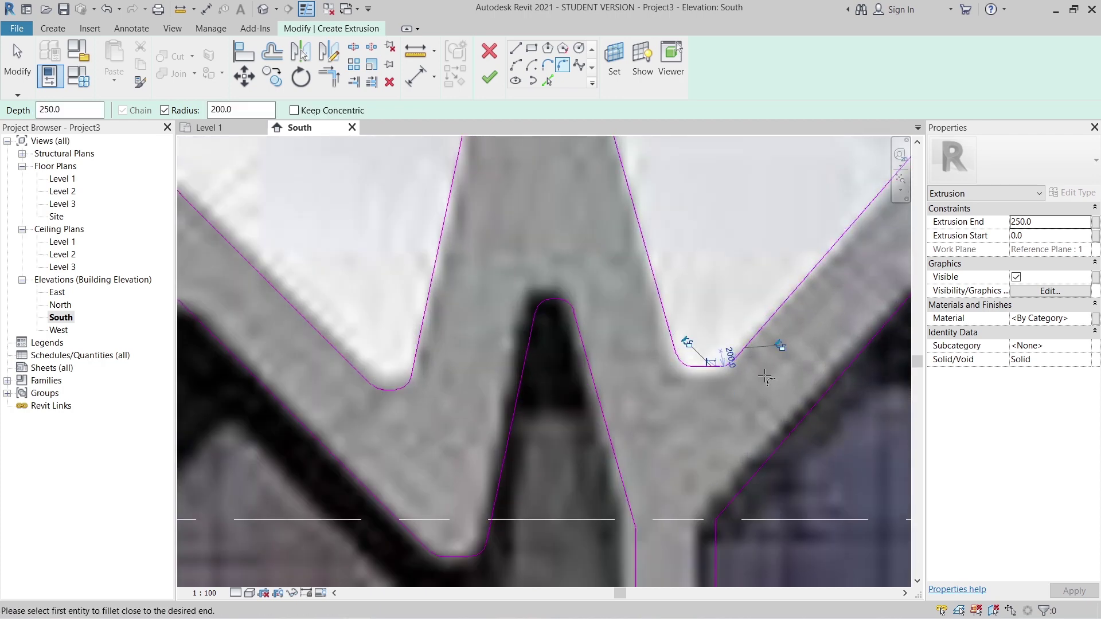
# Round the corners where both sides of the inner column meet the sloping edges above with 200 mm fillets.
pyautogui.scroll(-2, 751, 351)
pyautogui.click(693, 419)
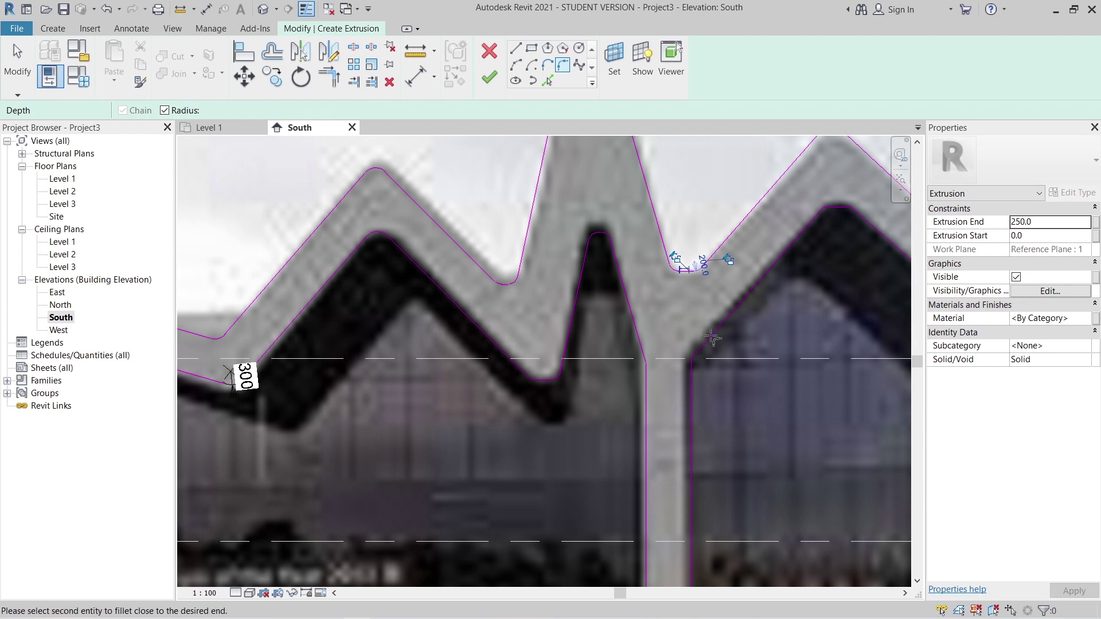
pyautogui.click(708, 339)
pyautogui.click(640, 344)
pyautogui.click(648, 380)
pyautogui.scroll(-4, 724, 379)
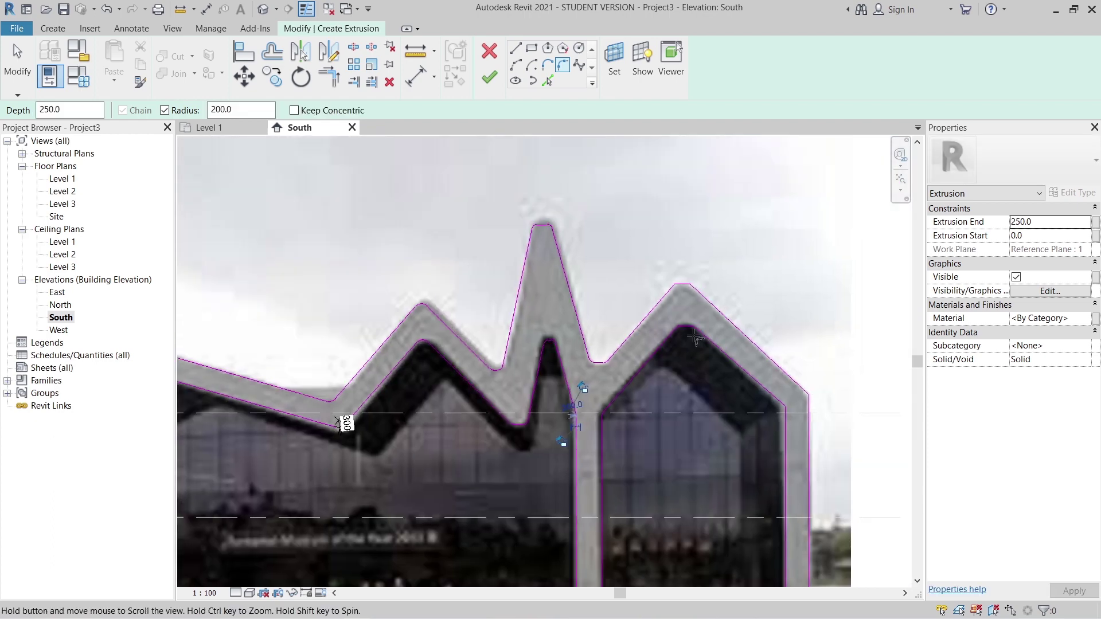
# Round both corners of the flat inner peak and of the flat outer peak of the fourth gable with 200 mm fillets.
pyautogui.scroll(5, 681, 321)
pyautogui.click(682, 306)
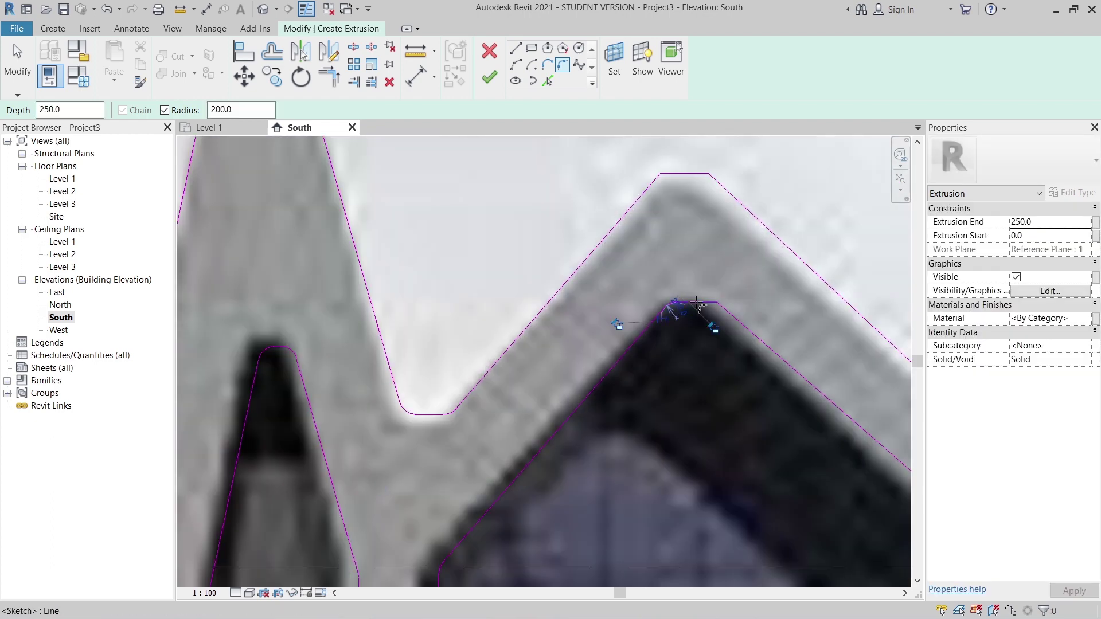
pyautogui.click(703, 305)
pyautogui.click(723, 314)
pyautogui.click(641, 204)
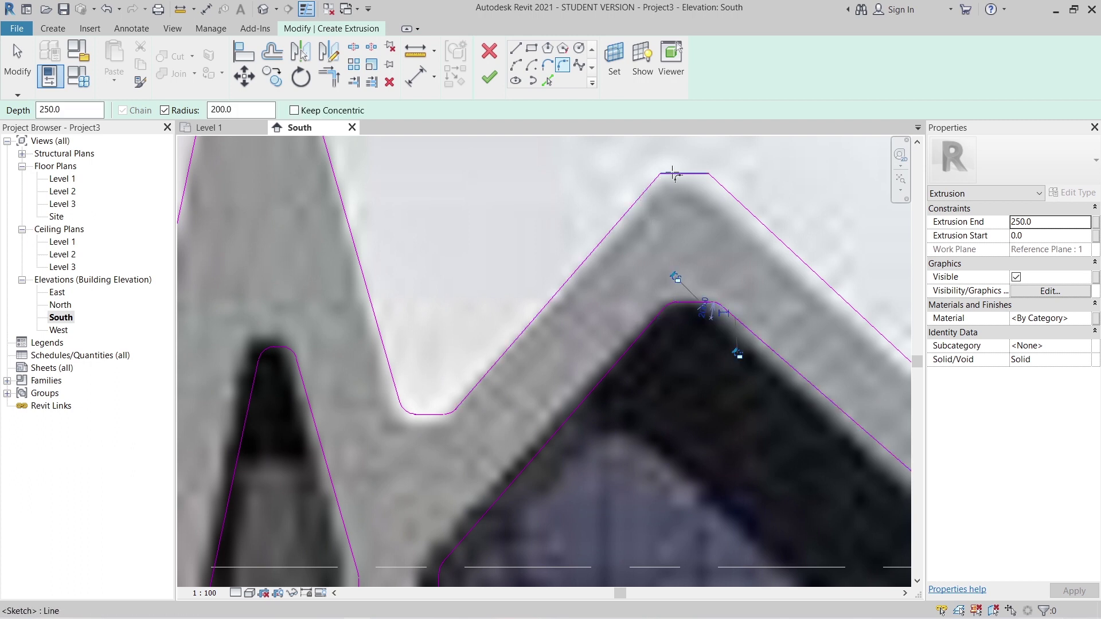
pyautogui.click(745, 207)
# Round the outer and inner corners where the fourth gable's roof slope meets the end column with 200 mm fillets.
pyautogui.scroll(-2, 768, 312)
pyautogui.moveTo(768, 312); pyautogui.dragTo(545, 216, button='middle')
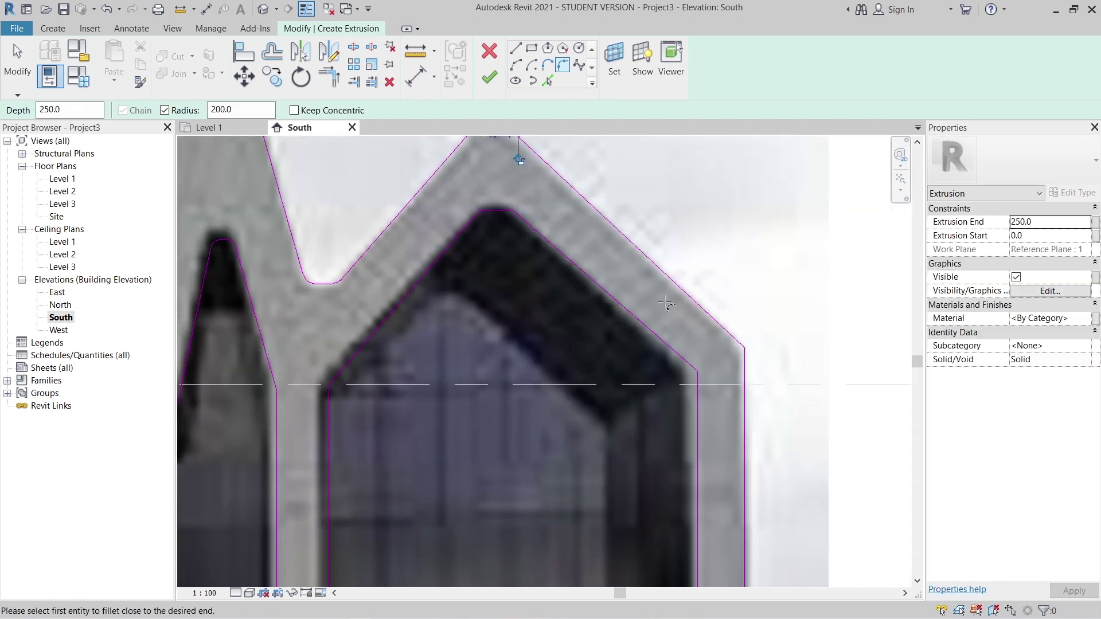
pyautogui.click(705, 311)
pyautogui.click(745, 366)
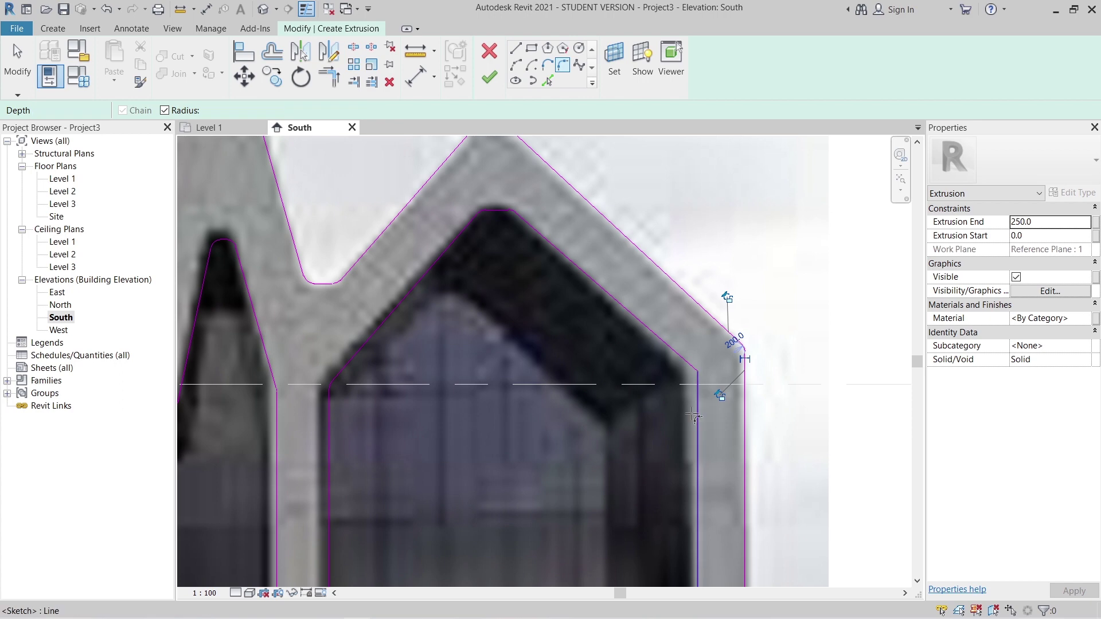
pyautogui.scroll(-3, 667, 373)
pyautogui.scroll(-2, 666, 344)
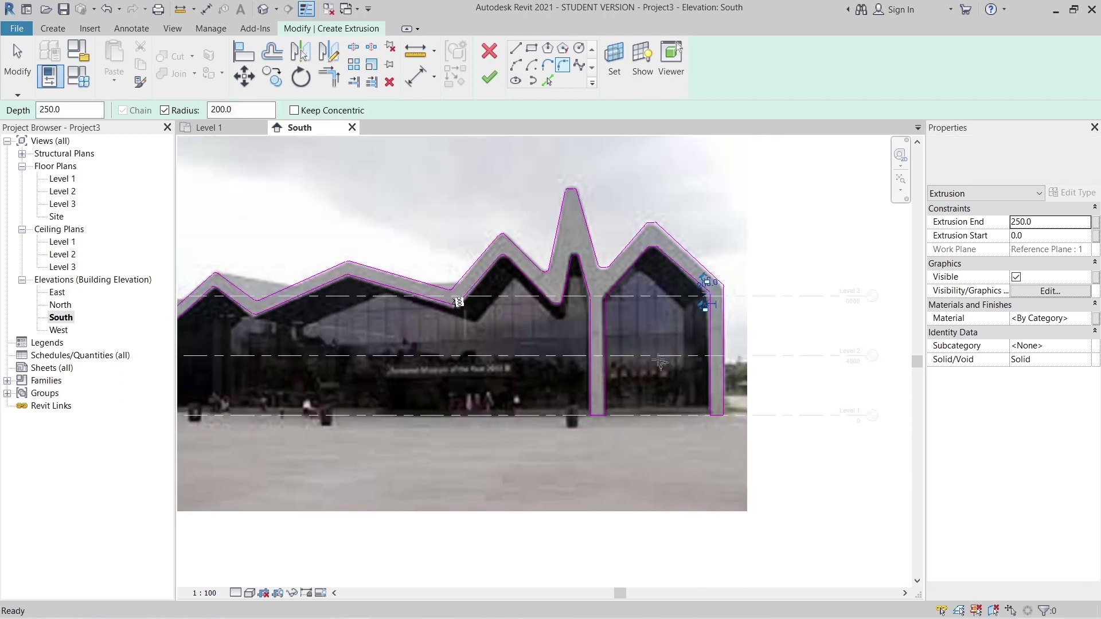
pyautogui.press('Escape')
# Select the whole sketched outline to check it against the reference photo, then clear the selection.
pyautogui.scroll(-3, 658, 359)
pyautogui.moveTo(343, 238); pyautogui.dragTo(814, 557)
pyautogui.scroll(1, 575, 333)
pyautogui.scroll(2, 415, 314)
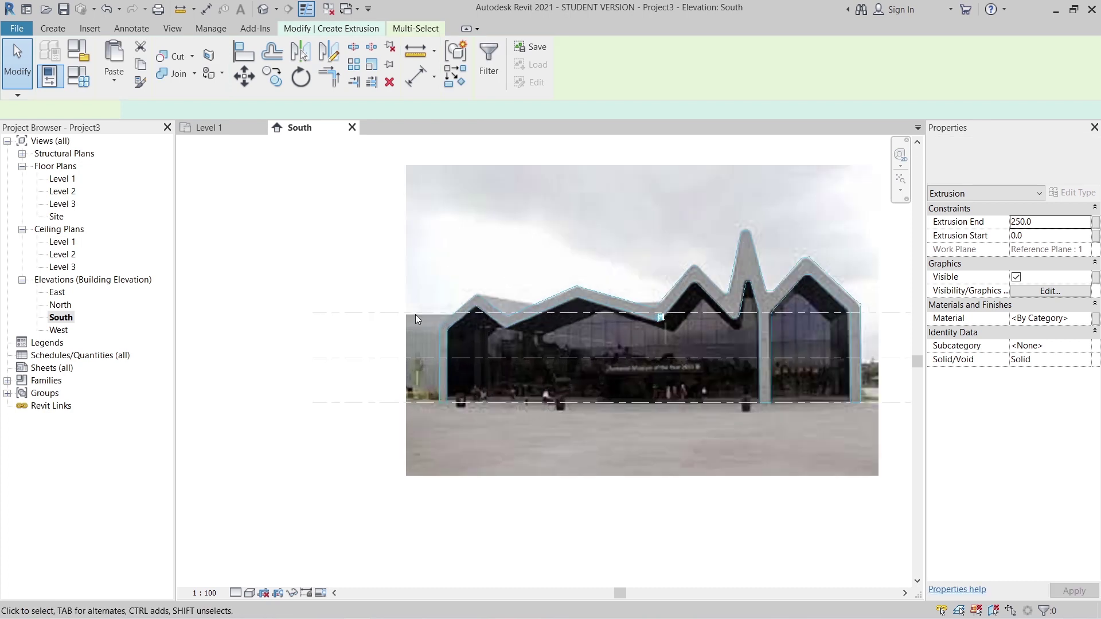
pyautogui.moveTo(415, 314); pyautogui.dragTo(399, 371, button='middle')
pyautogui.press('Escape')
pyautogui.scroll(-1, 460, 363)
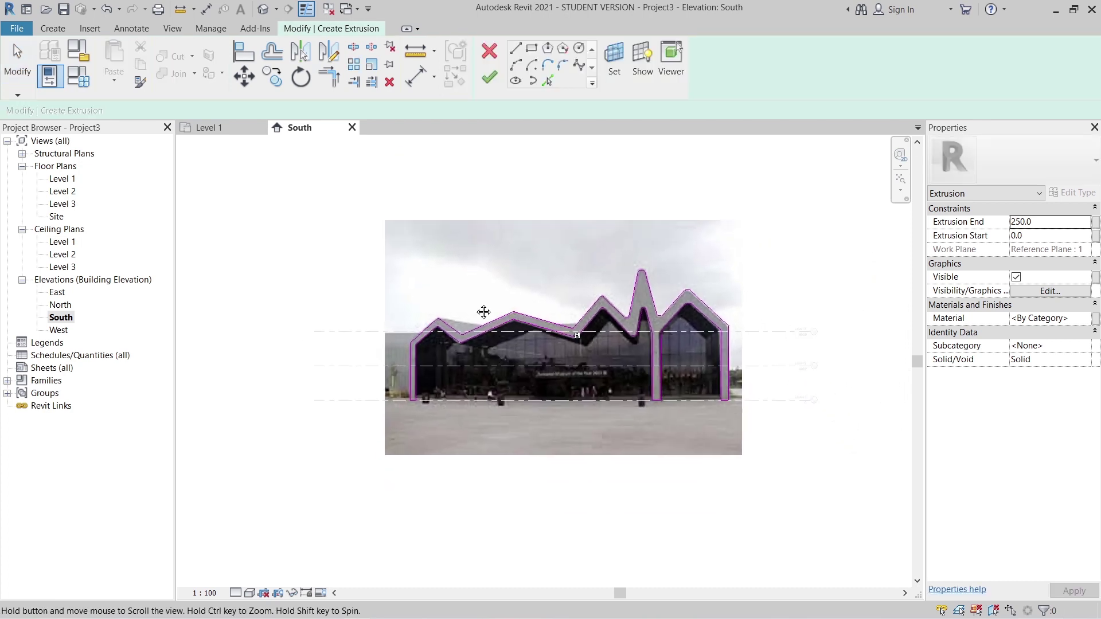
pyautogui.moveTo(483, 312); pyautogui.dragTo(450, 255, button='middle')
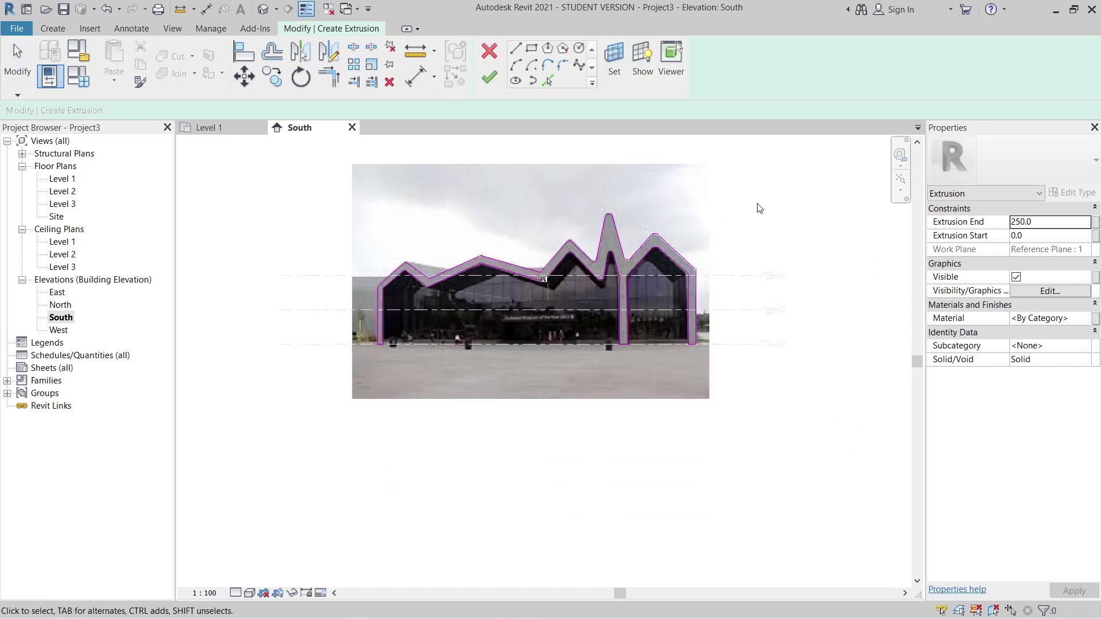
# Associate the extrusion's material with a new type-based family parameter named Material.
pyautogui.click(1095, 319)
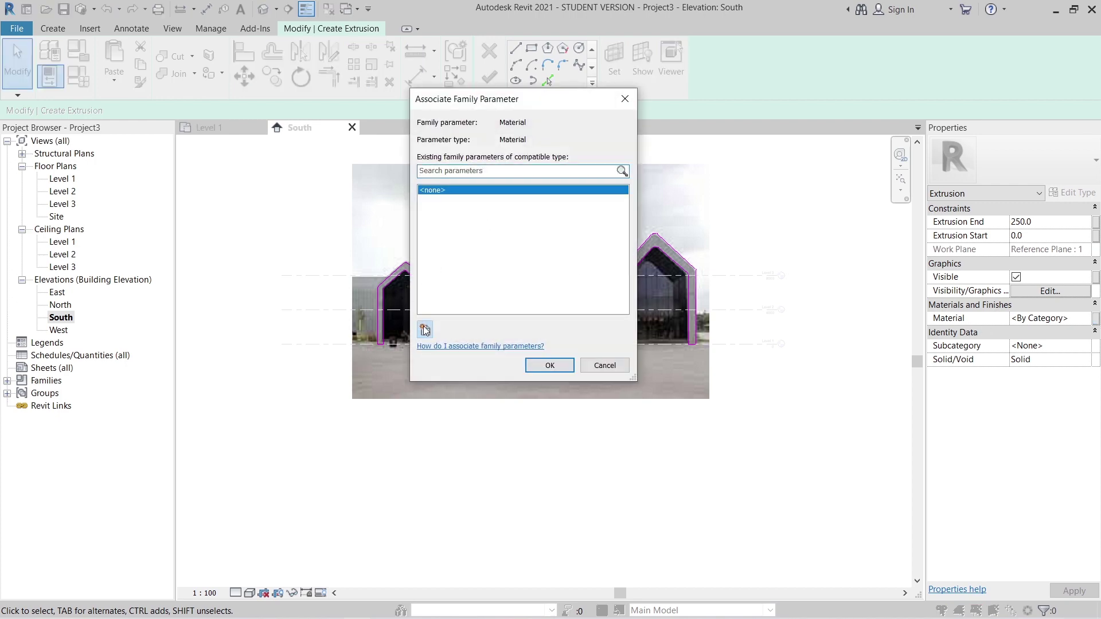
pyautogui.click(425, 329)
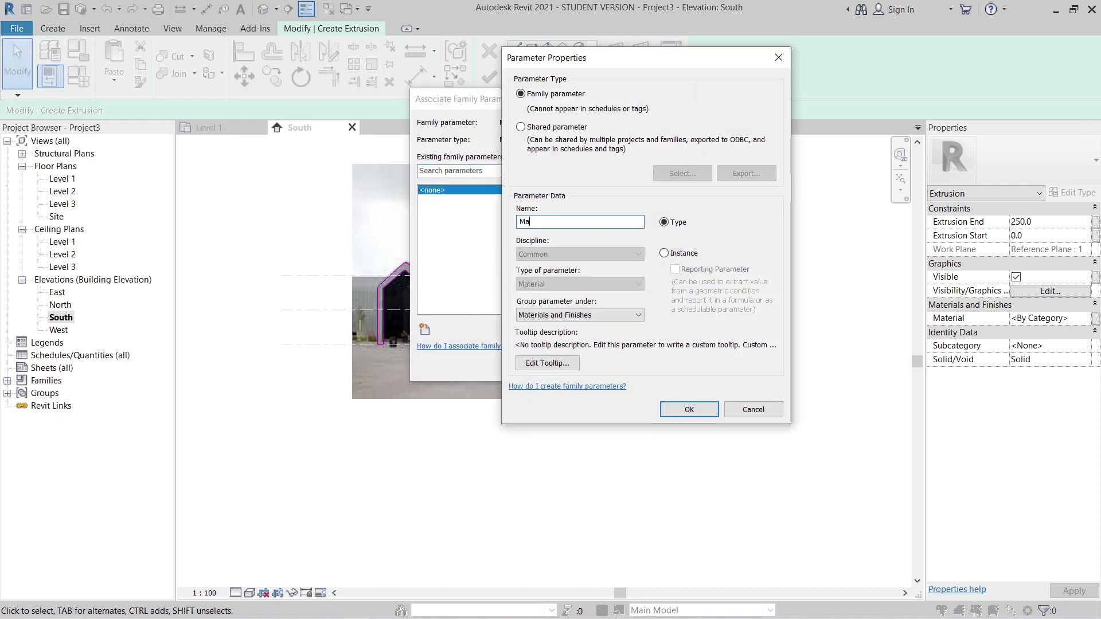
pyautogui.press('Return')
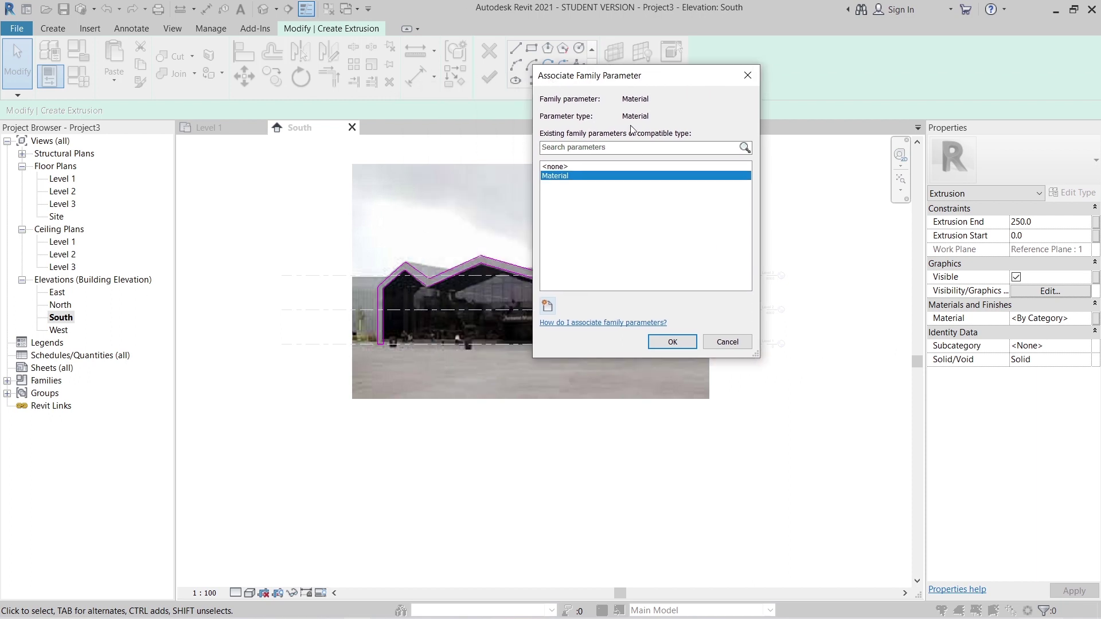
pyautogui.click(675, 344)
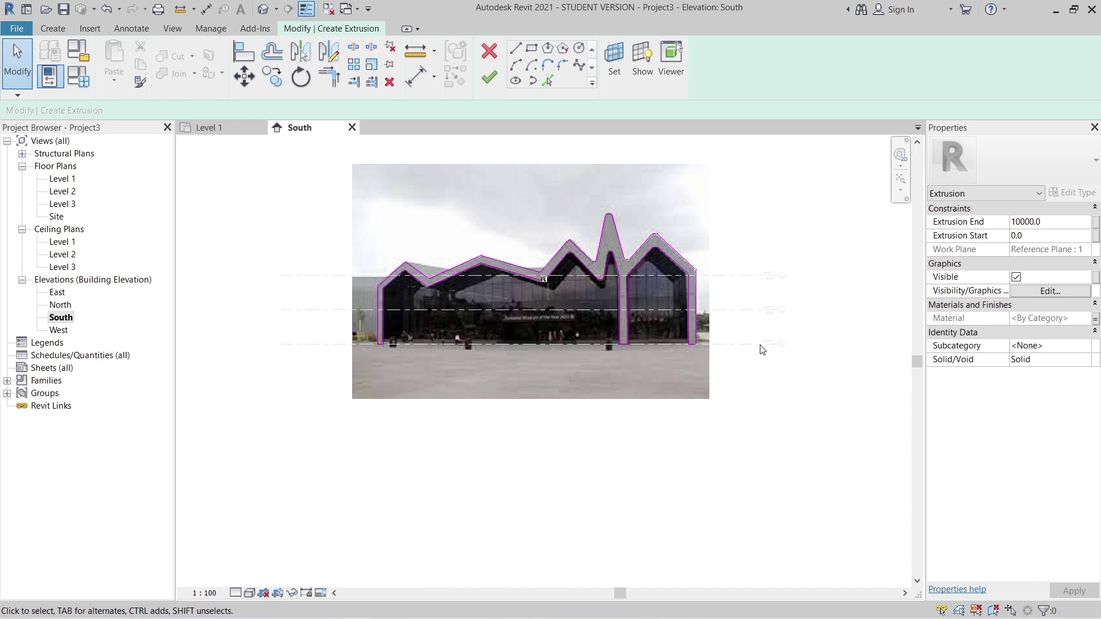
# Set the extrusion end to 10000 mm, finish the extrusion sketch and deselect the resulting solid.
pyautogui.moveTo(512, 361); pyautogui.dragTo(521, 455, button='middle')
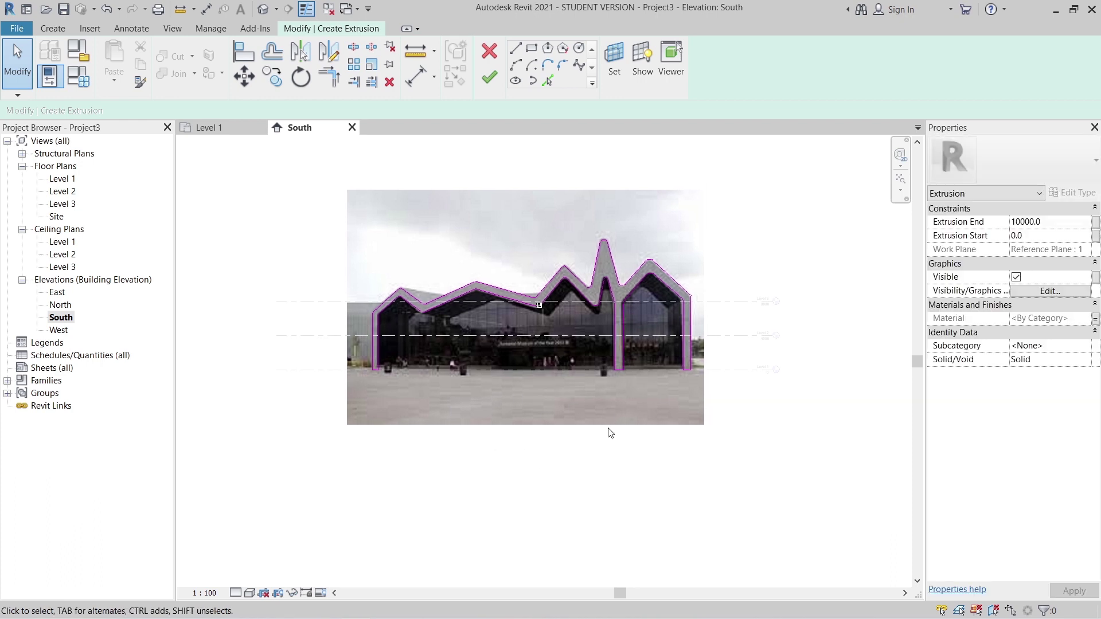
pyautogui.click(489, 76)
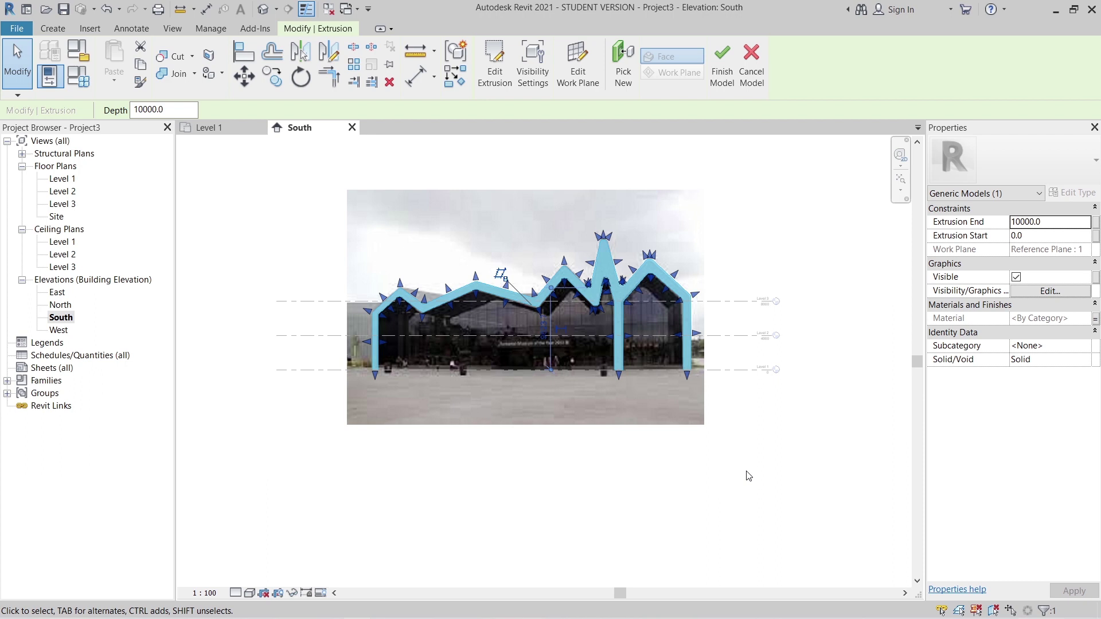
pyautogui.press('Escape')
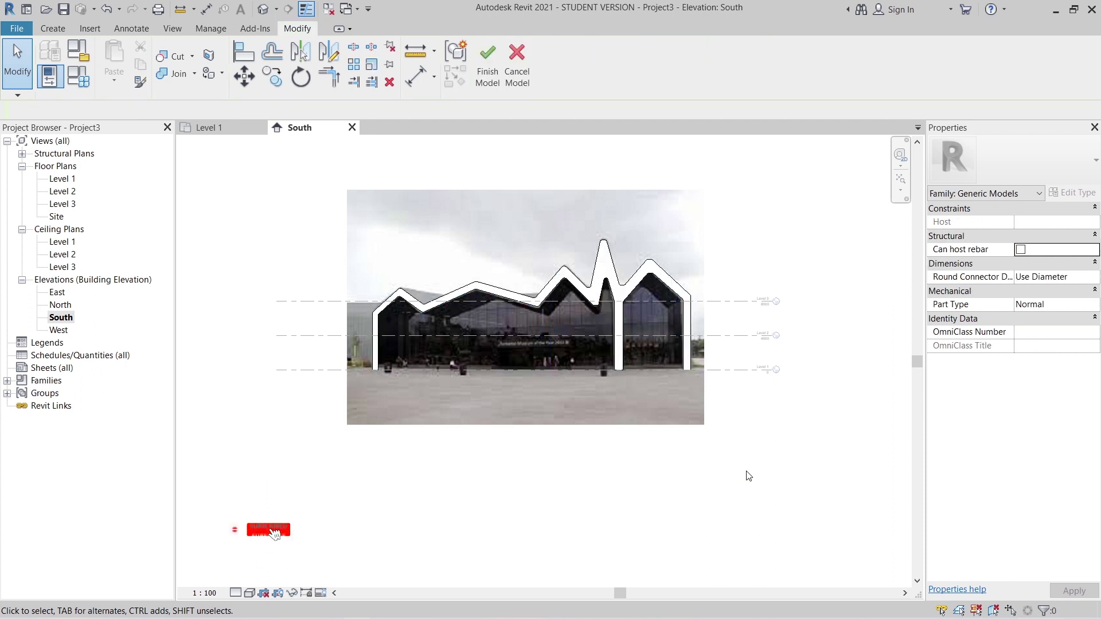
# Review the extruded facade over the reference photo and finish the in-place generic model.
pyautogui.moveTo(689, 480)
pyautogui.mouseDown(button='middle')
pyautogui.moveTo(683, 462)
pyautogui.moveTo(695, 465)
pyautogui.mouseUp(button='middle')
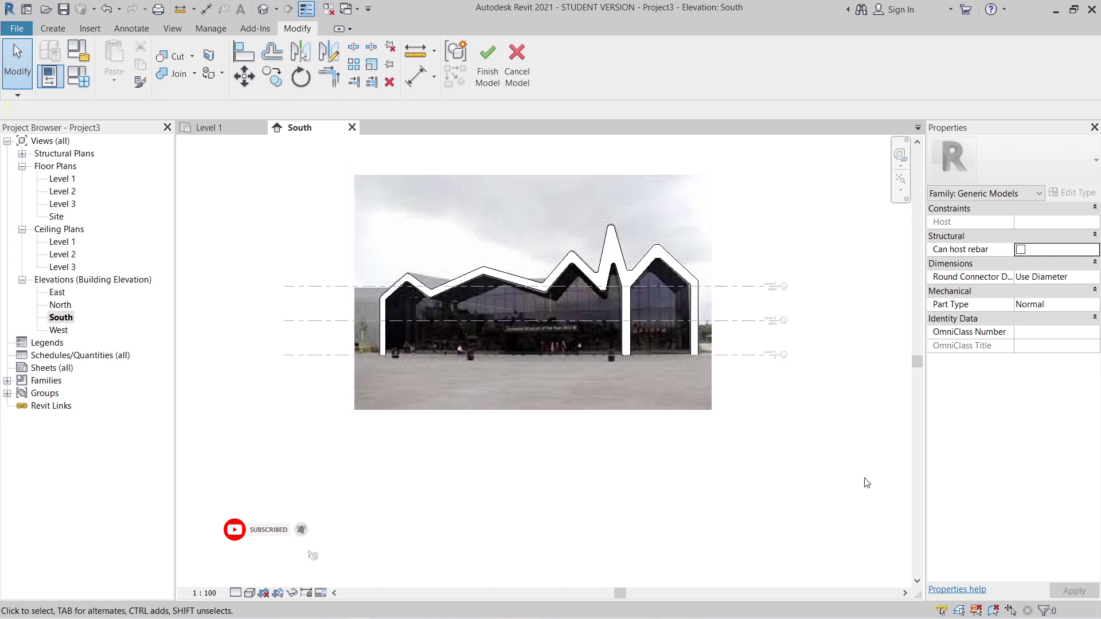
pyautogui.moveTo(603, 440); pyautogui.dragTo(554, 353, button='middle')
pyautogui.scroll(3, 336, 337)
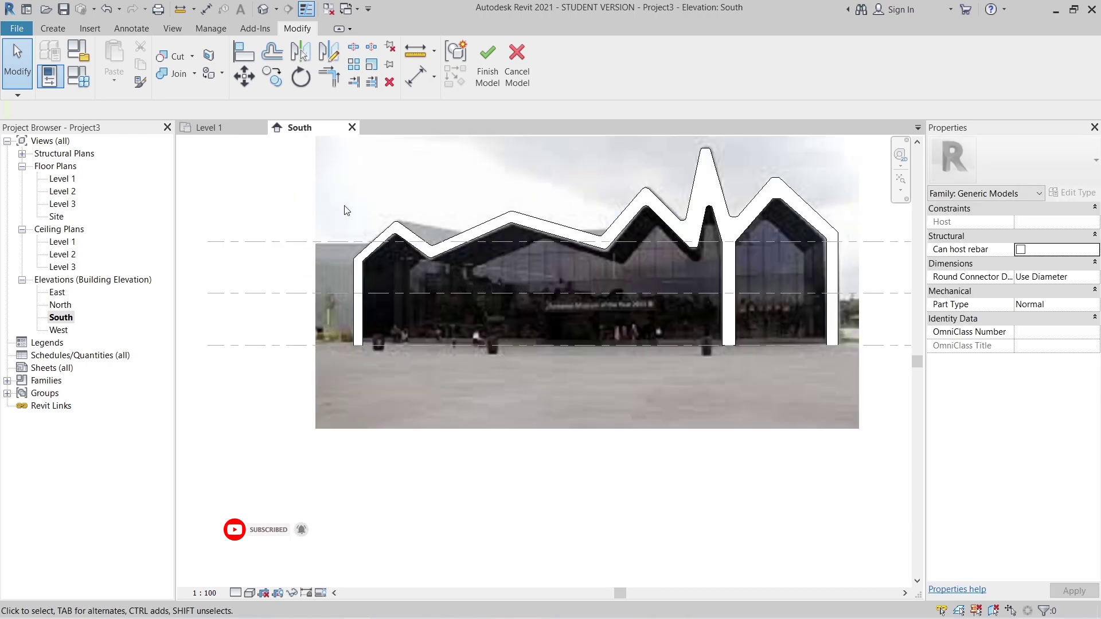
pyautogui.moveTo(629, 285); pyautogui.dragTo(541, 322, button='middle')
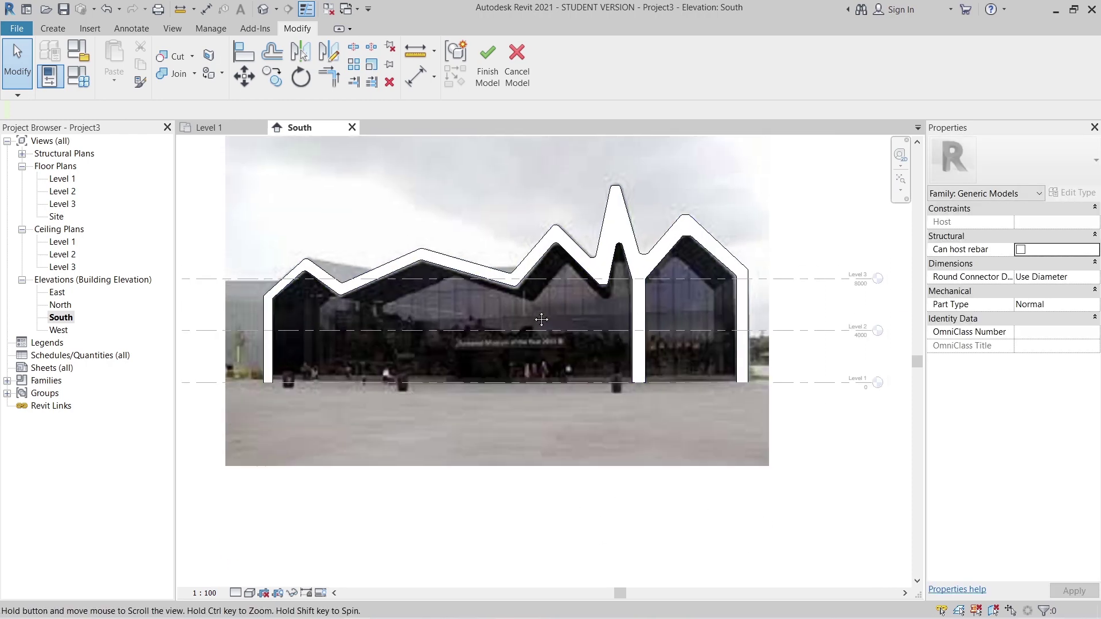
pyautogui.scroll(2, 568, 301)
pyautogui.scroll(2, 591, 251)
pyautogui.moveTo(606, 270); pyautogui.dragTo(653, 313, button='middle')
pyautogui.scroll(-3, 631, 353)
pyautogui.click(494, 62)
pyautogui.scroll(-2, 569, 262)
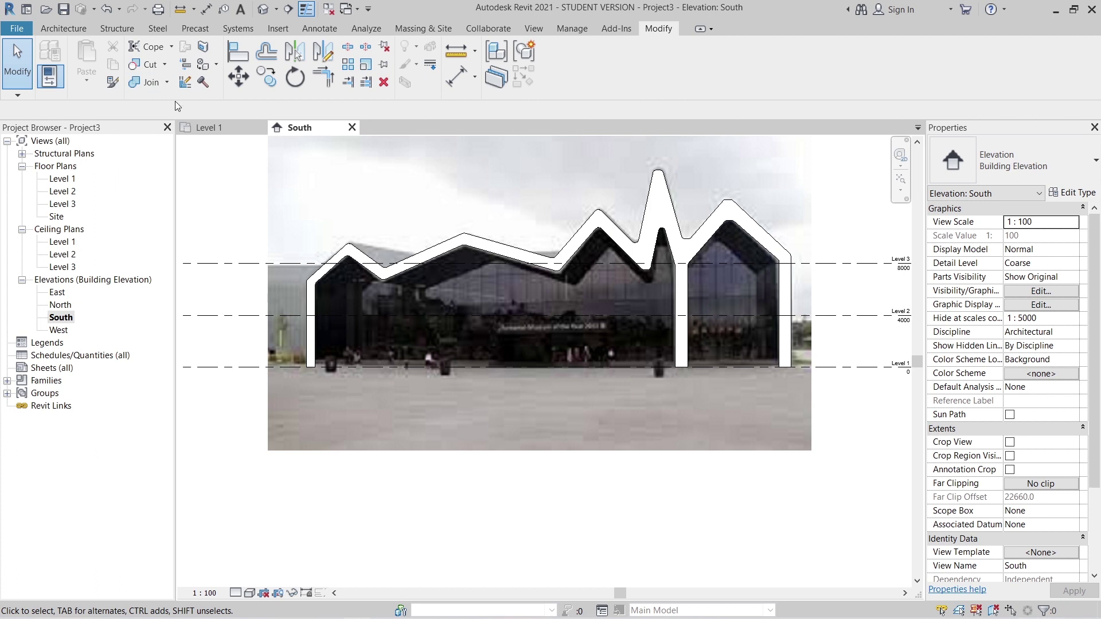
# In the Level 1 floor plan, start a Generic - 200mm wall, 8000 mm high, with location line Finish Face: Exterior.
pyautogui.click(198, 132)
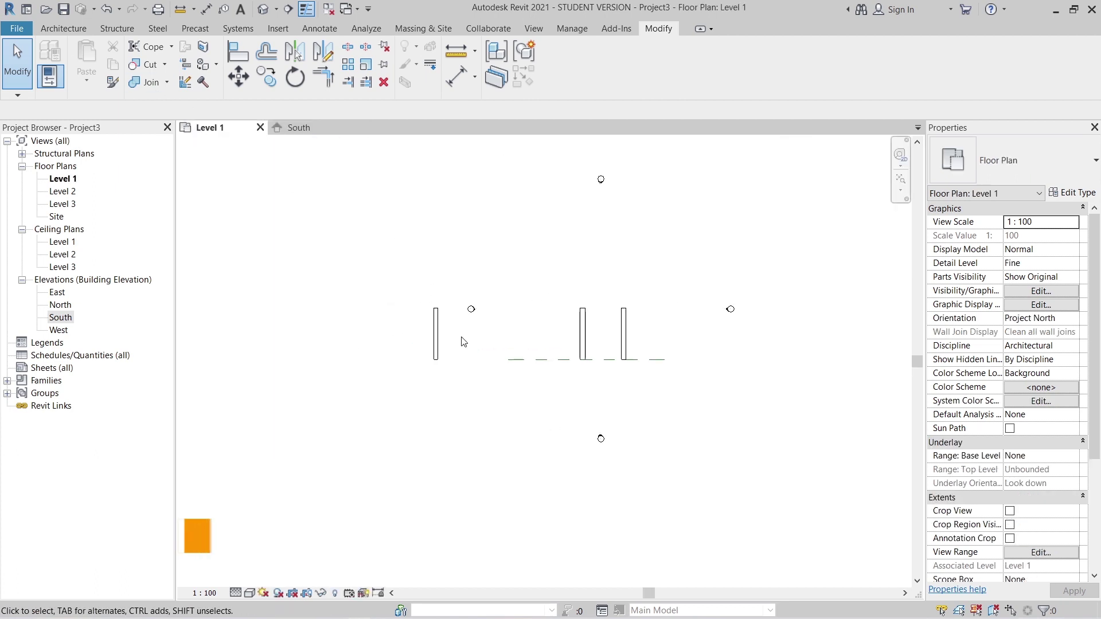
pyautogui.press('w')
pyautogui.press('a')
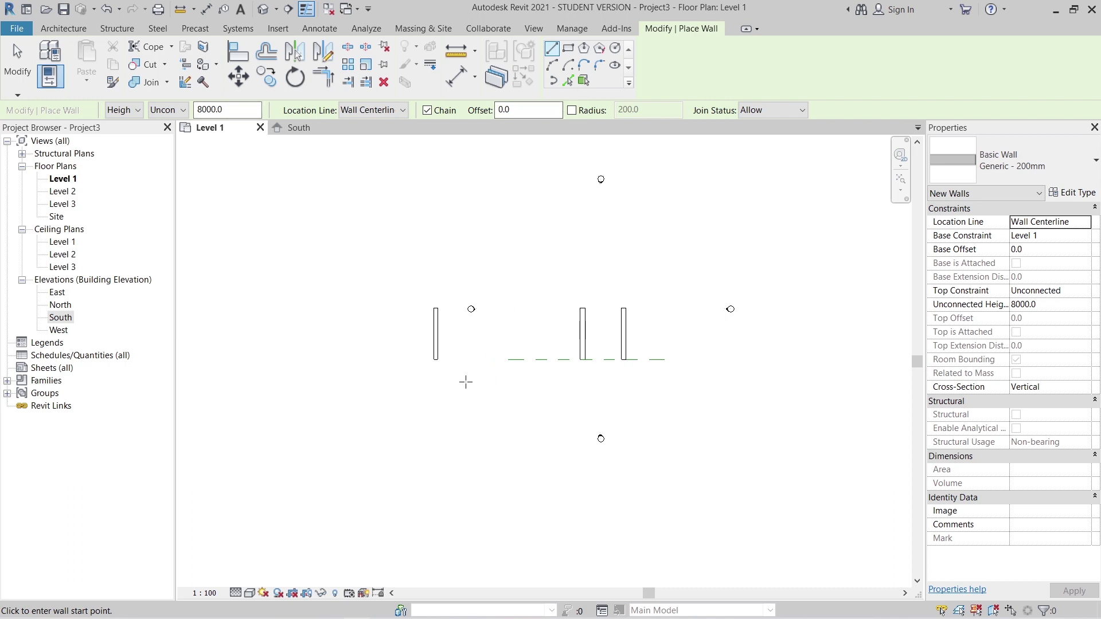
pyautogui.scroll(4, 466, 381)
pyautogui.scroll(2, 403, 310)
pyautogui.click(379, 308)
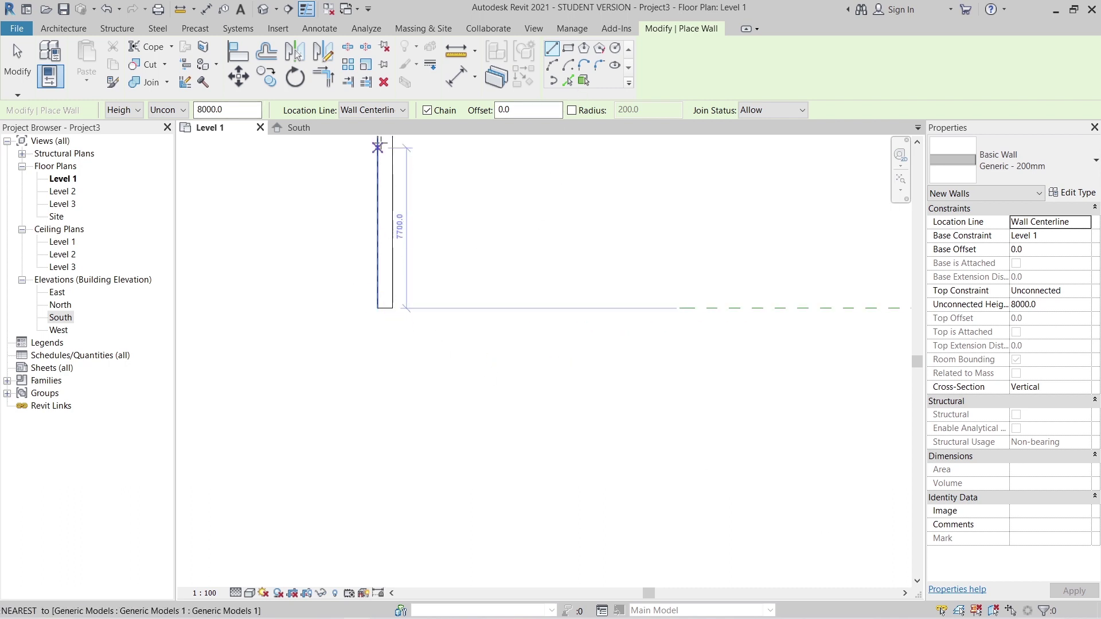
pyautogui.click(367, 109)
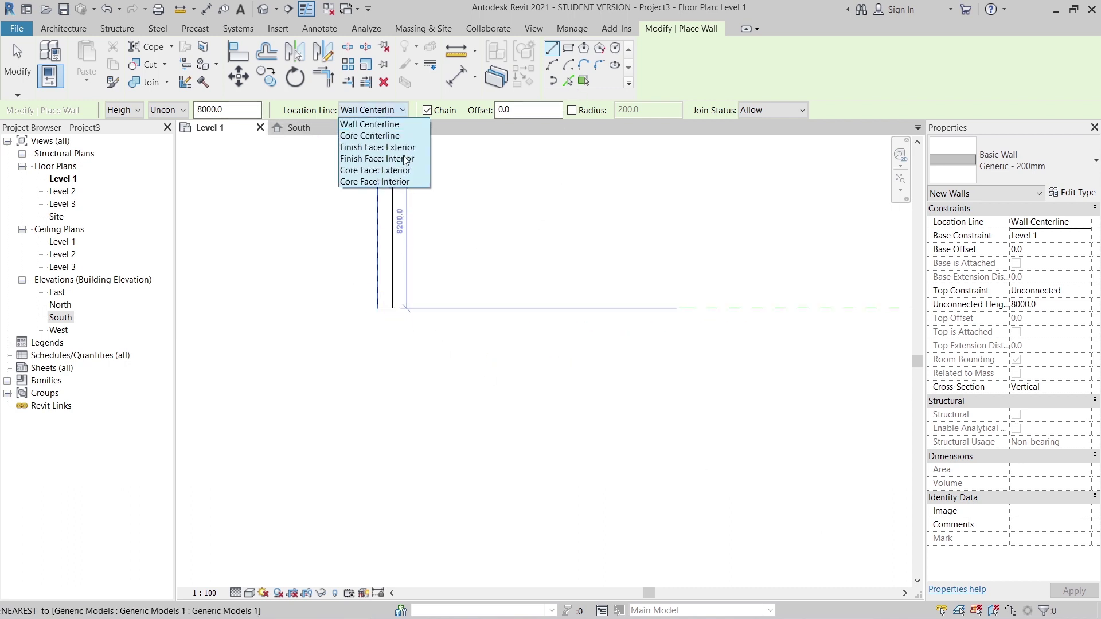
pyautogui.click(399, 151)
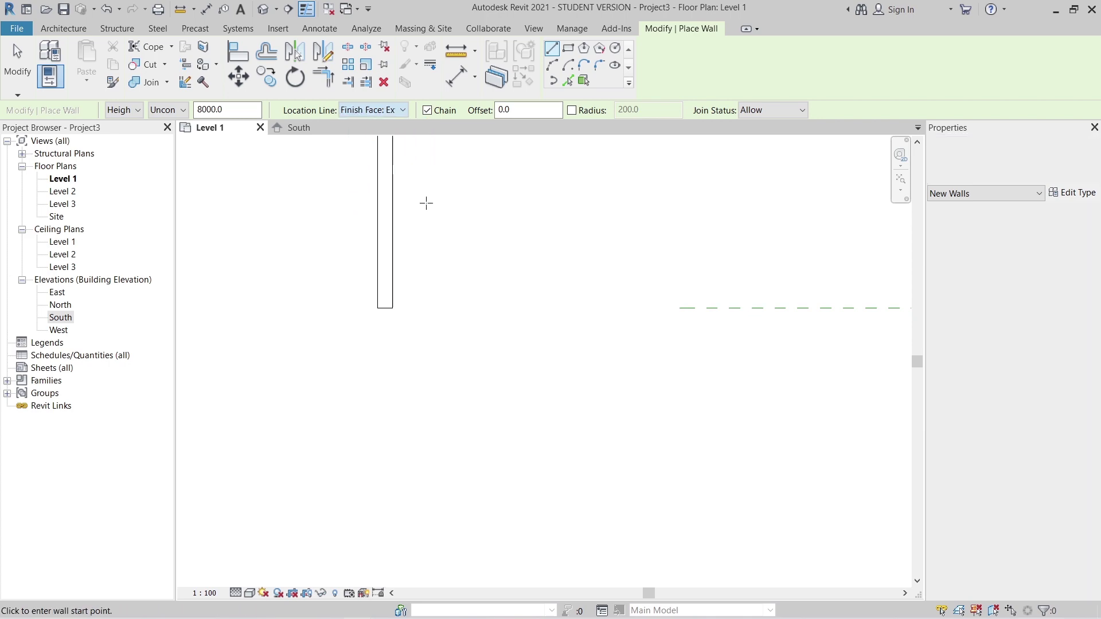
# Draw the wall along the facade's front edge between the first column and the middle column, with its thickness towards the inside.
pyautogui.click(392, 308)
pyautogui.scroll(-2, 508, 303)
pyautogui.scroll(2, 436, 338)
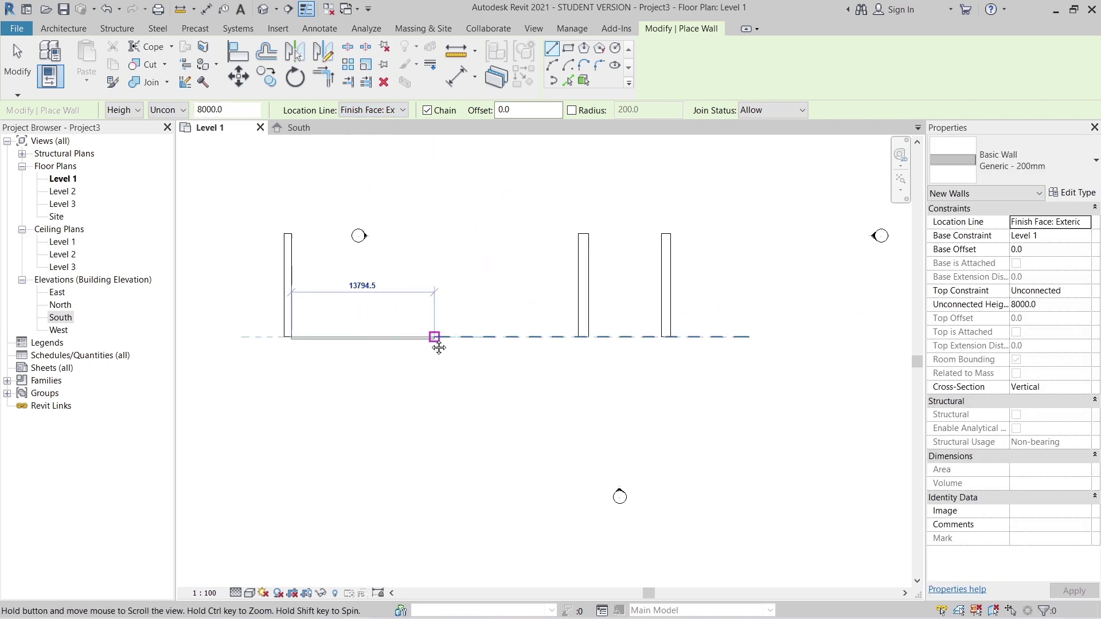
pyautogui.scroll(4, 593, 336)
pyautogui.scroll(4, 516, 344)
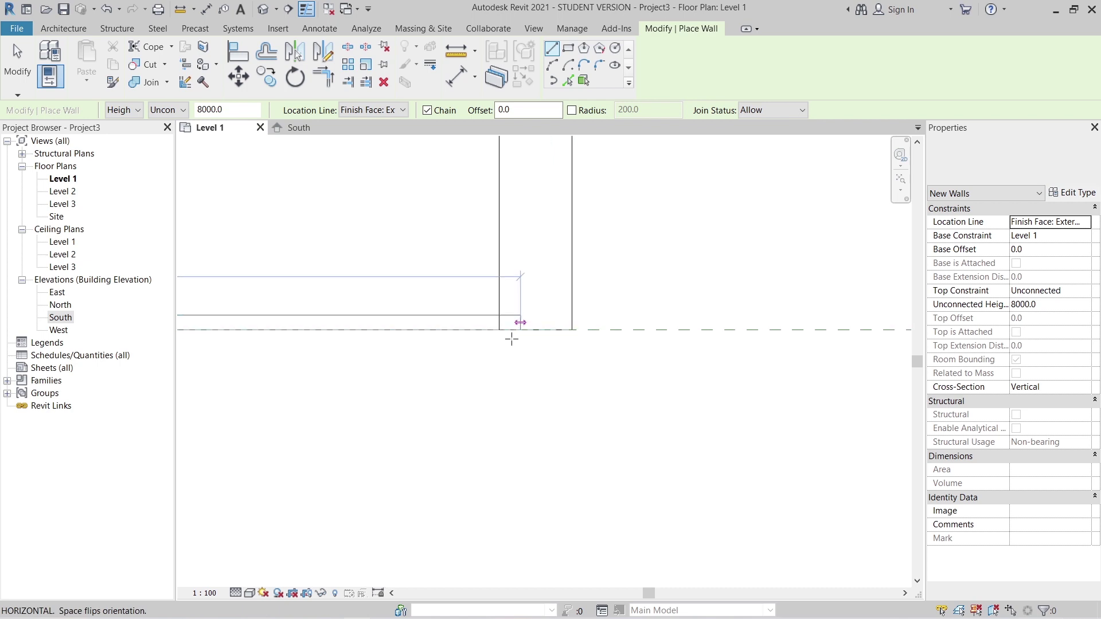
pyautogui.click(491, 324)
pyautogui.press('Escape')
pyautogui.press('Escape')
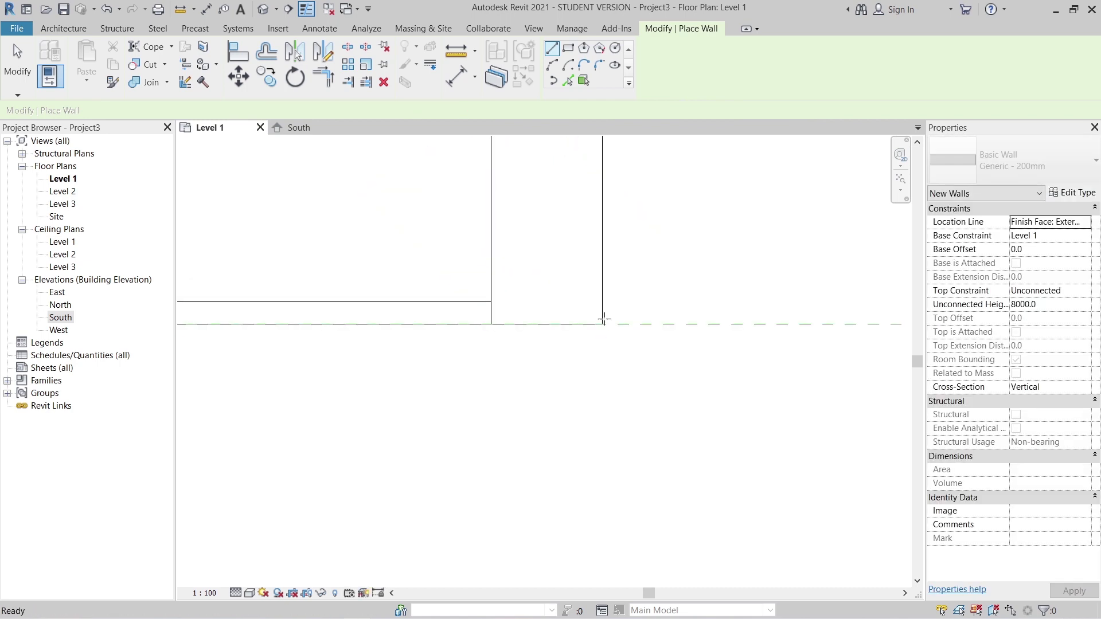
# Draw a second wall about 7015 mm long along the front edge between the middle and end columns, and reopen the South elevation.
pyautogui.click(603, 323)
pyautogui.scroll(-2, 584, 344)
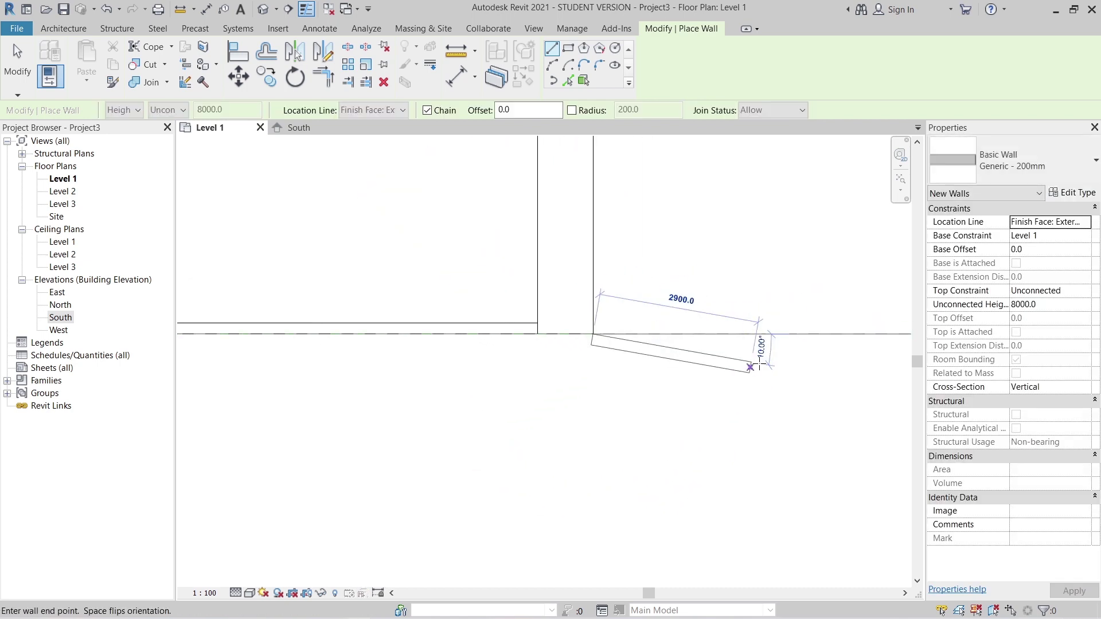
pyautogui.moveTo(767, 342); pyautogui.dragTo(476, 356, button='middle')
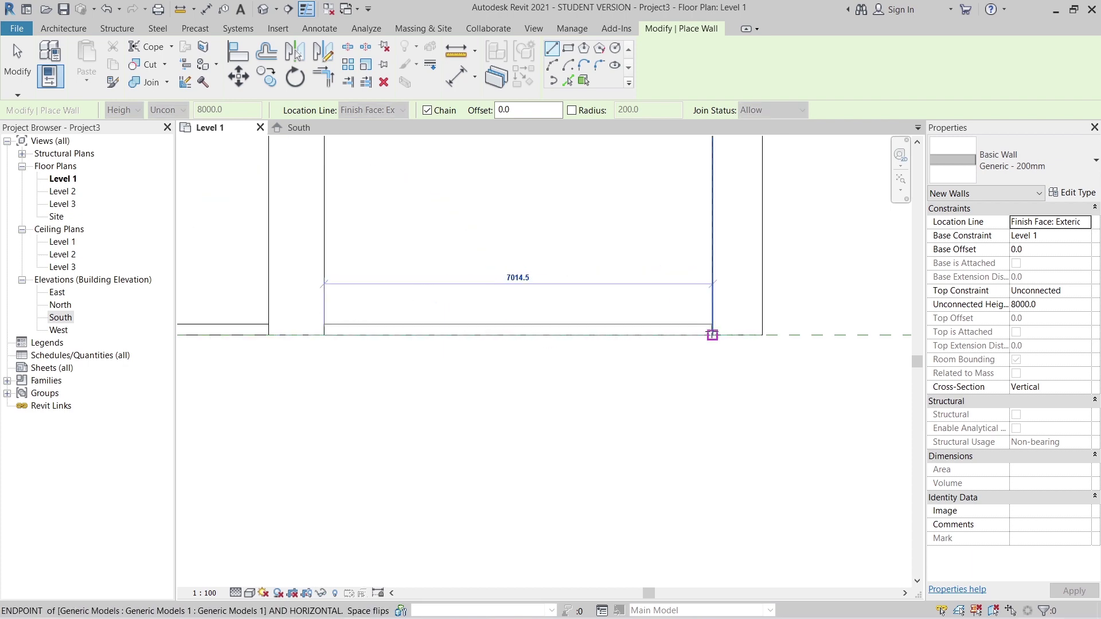
pyautogui.click(712, 335)
pyautogui.press('Escape')
pyautogui.press('Escape')
pyautogui.scroll(-3, 713, 364)
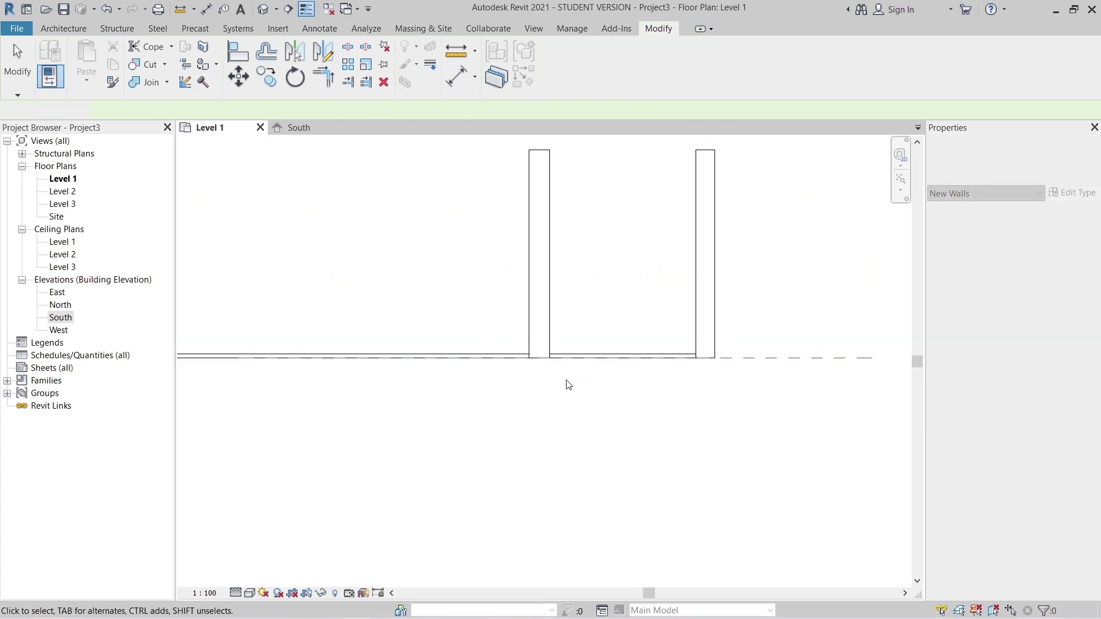
pyautogui.moveTo(541, 411); pyautogui.dragTo(646, 403, button='middle')
pyautogui.scroll(-2, 647, 400)
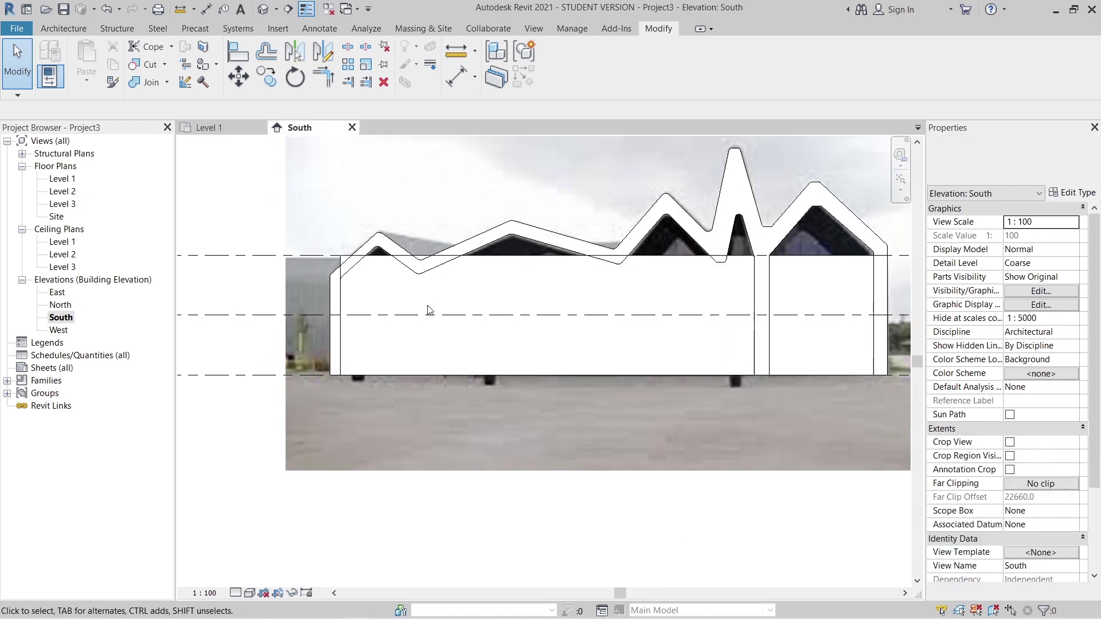
# Select the shorter wall in the end bay of the South elevation and start editing its profile.
pyautogui.scroll(4, 504, 307)
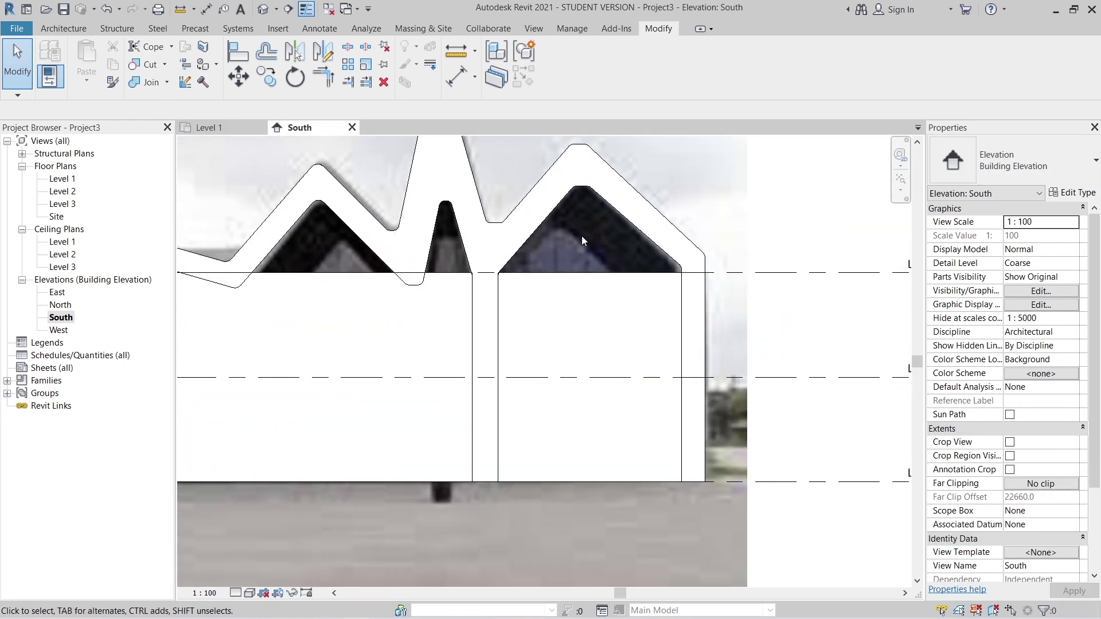
pyautogui.moveTo(636, 340); pyautogui.dragTo(659, 285, button='middle')
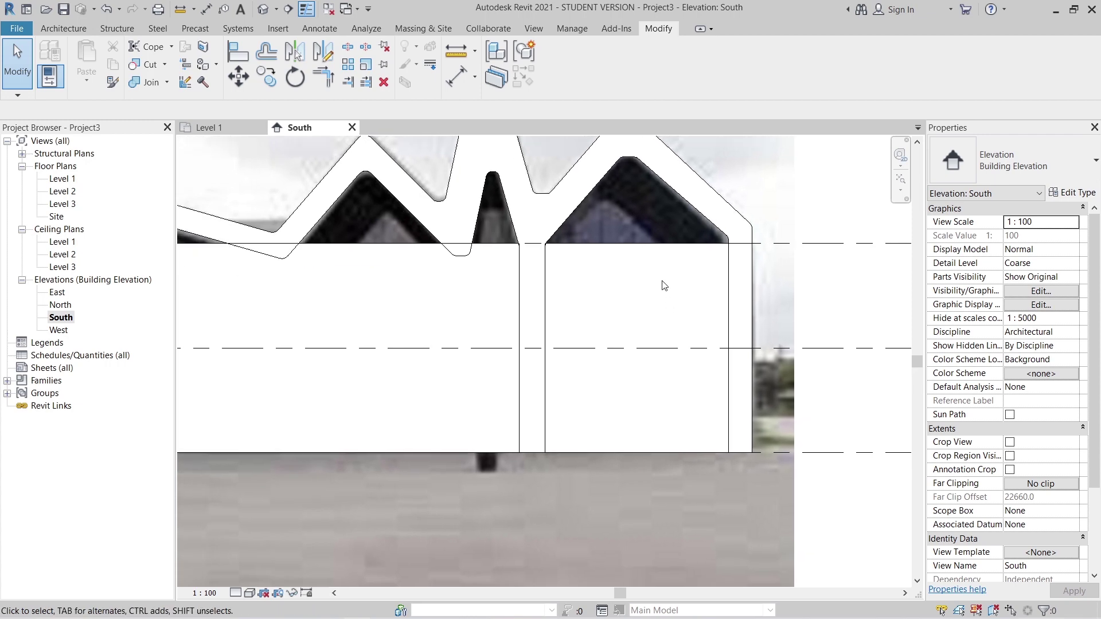
pyautogui.click(659, 247)
pyautogui.scroll(2, 611, 284)
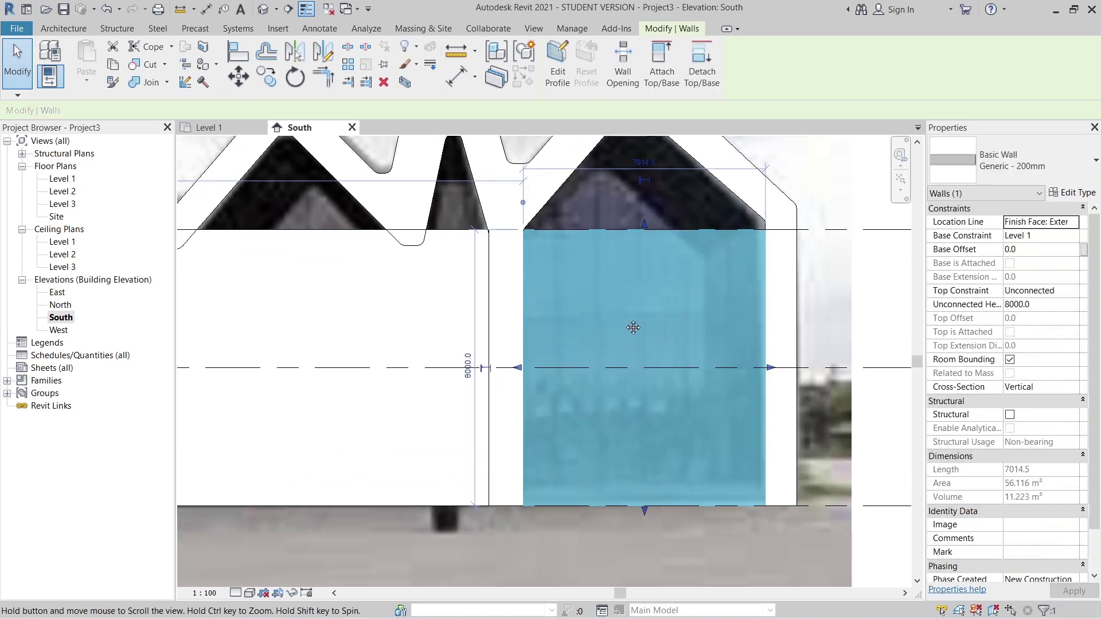
pyautogui.moveTo(634, 328); pyautogui.dragTo(558, 347, button='middle')
pyautogui.scroll(-1, 622, 327)
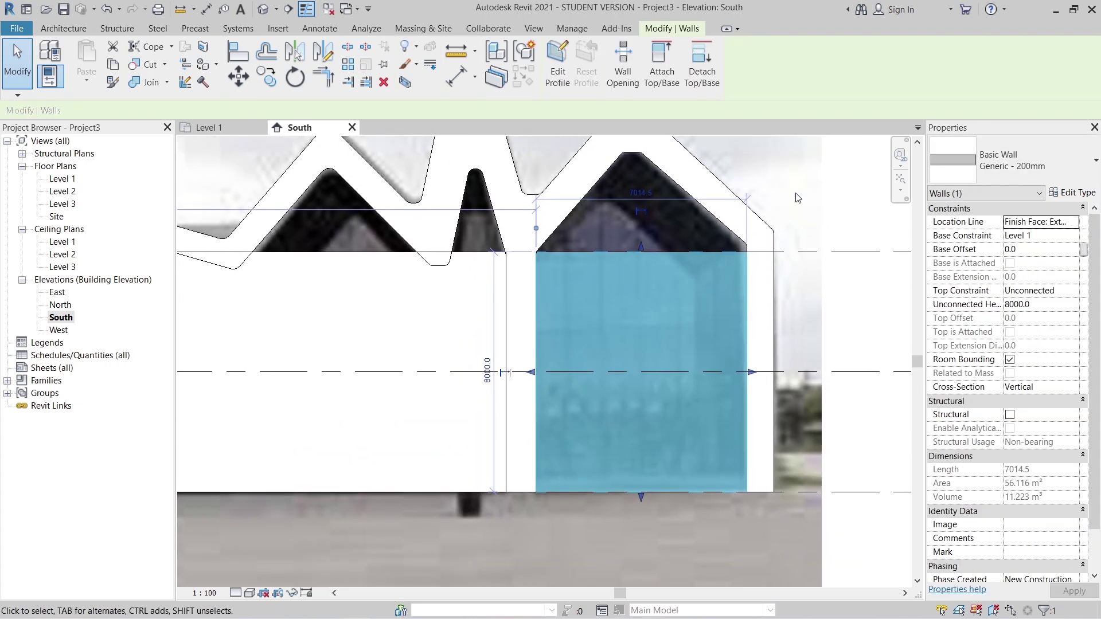
pyautogui.click(957, 159)
pyautogui.click(956, 153)
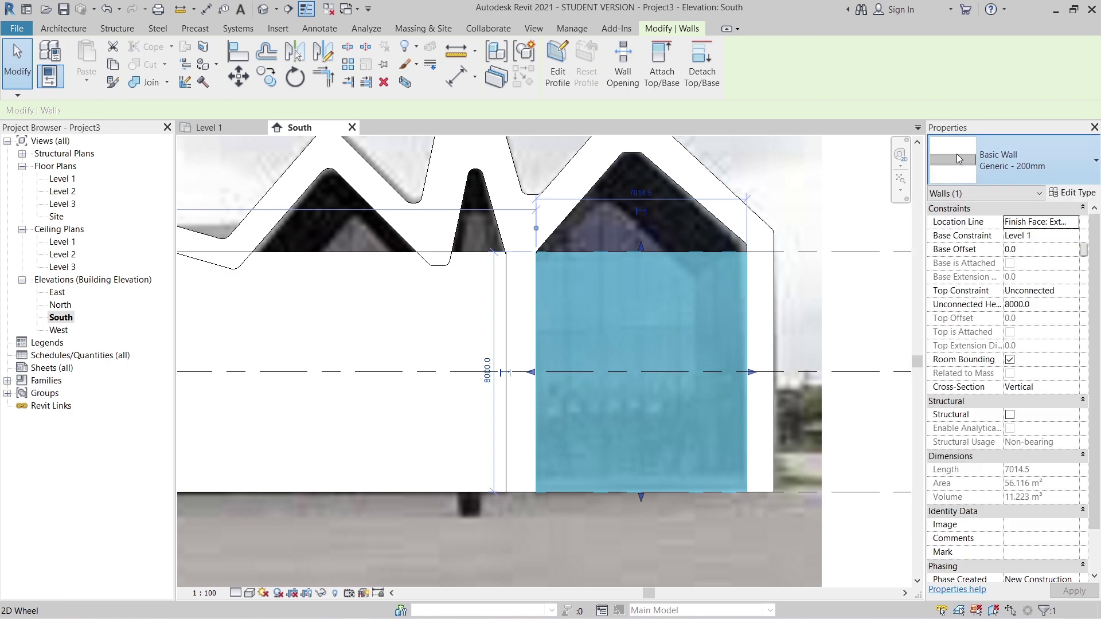
pyautogui.click(557, 63)
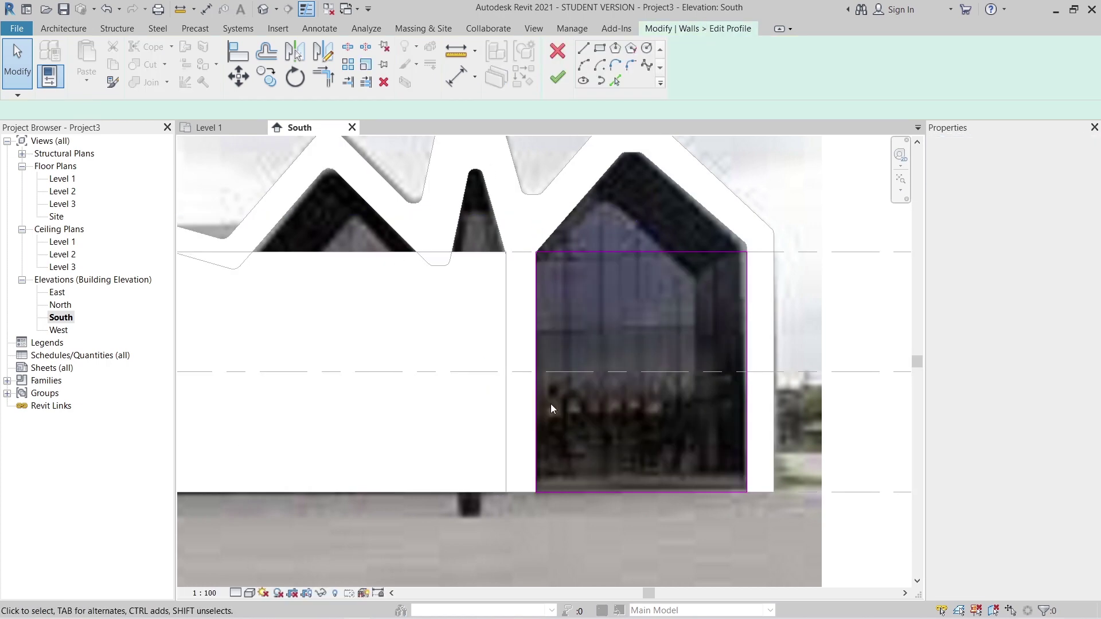
pyautogui.moveTo(622, 350); pyautogui.dragTo(657, 263, button='middle')
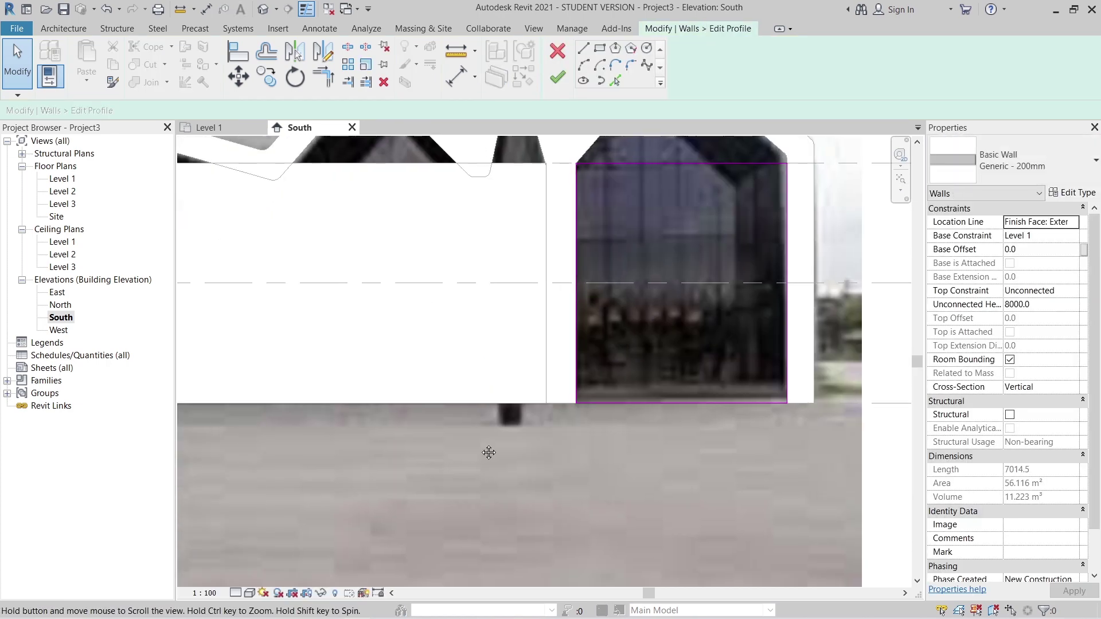
# Set the elevation's detail level to Fine and its visual style to Wireframe.
pyautogui.click(240, 592)
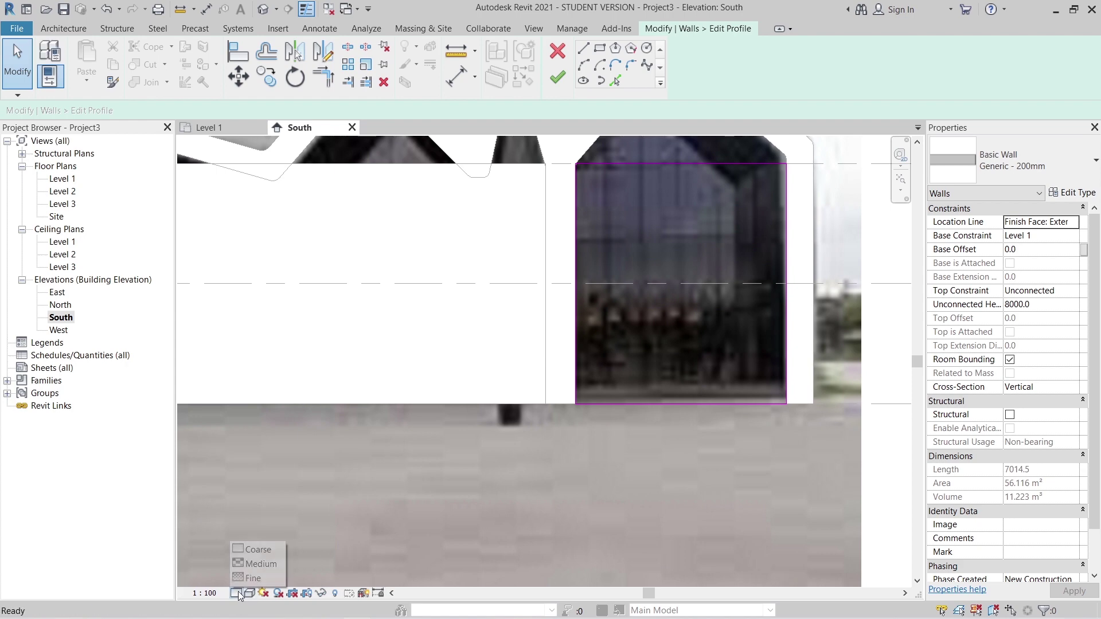
pyautogui.click(252, 578)
pyautogui.click(250, 592)
pyautogui.click(270, 517)
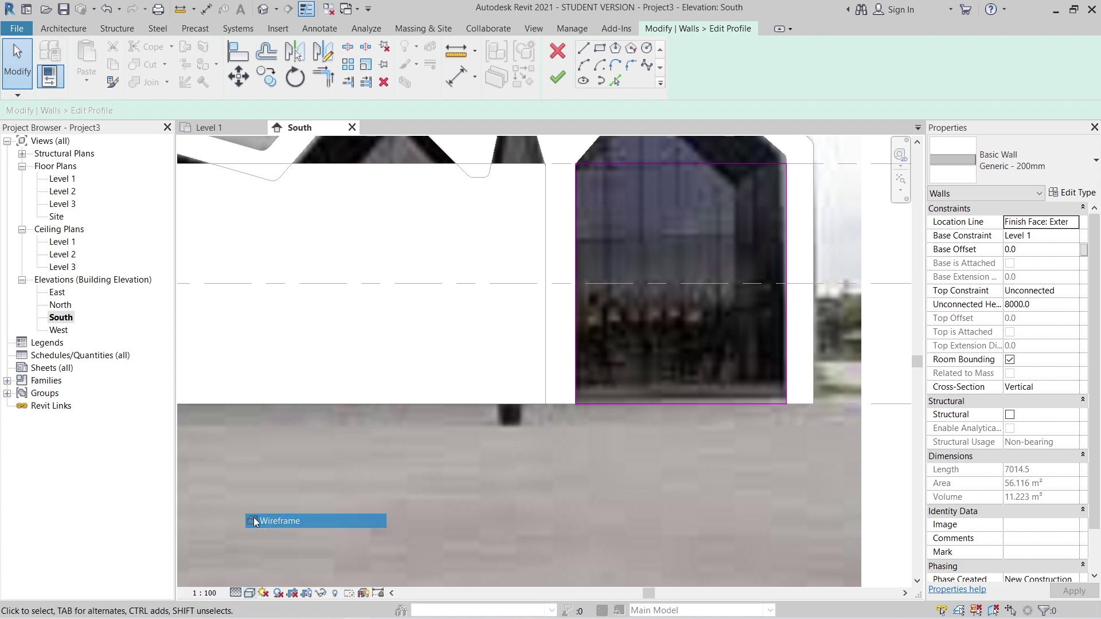
# Delete the top and both side lines of the wall's profile sketch, keeping the base line.
pyautogui.scroll(2, 442, 265)
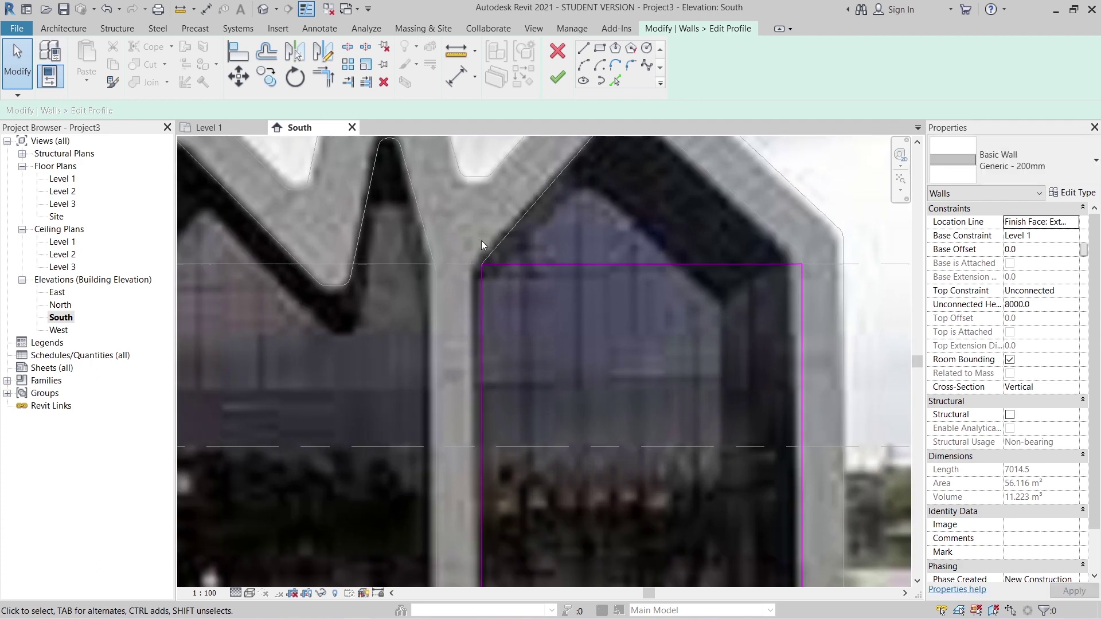
pyautogui.click(757, 264)
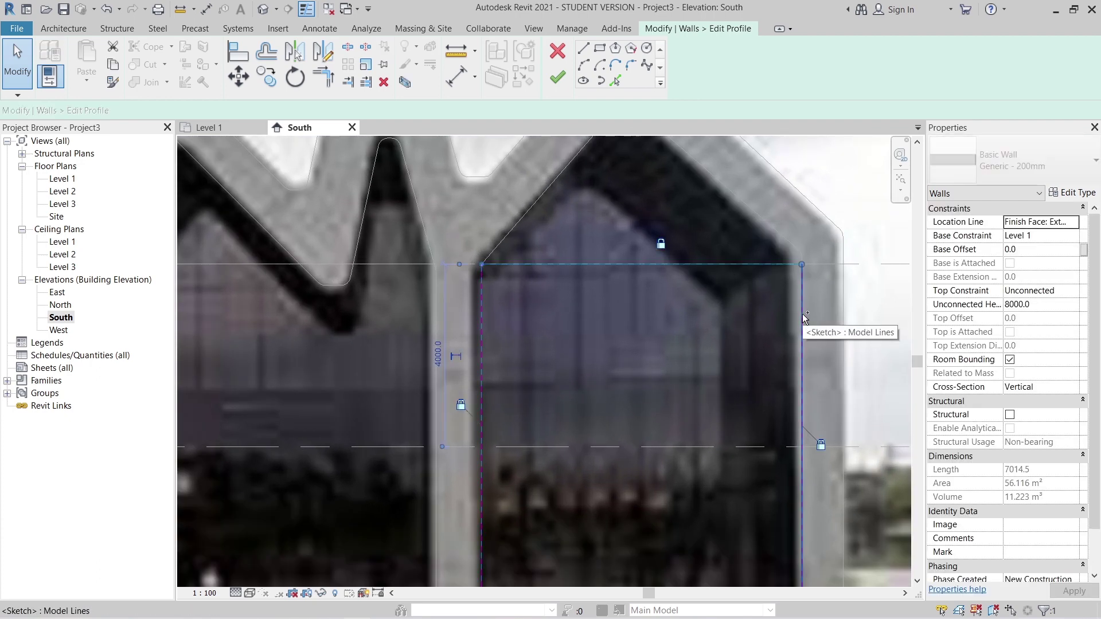
pyautogui.press('Delete')
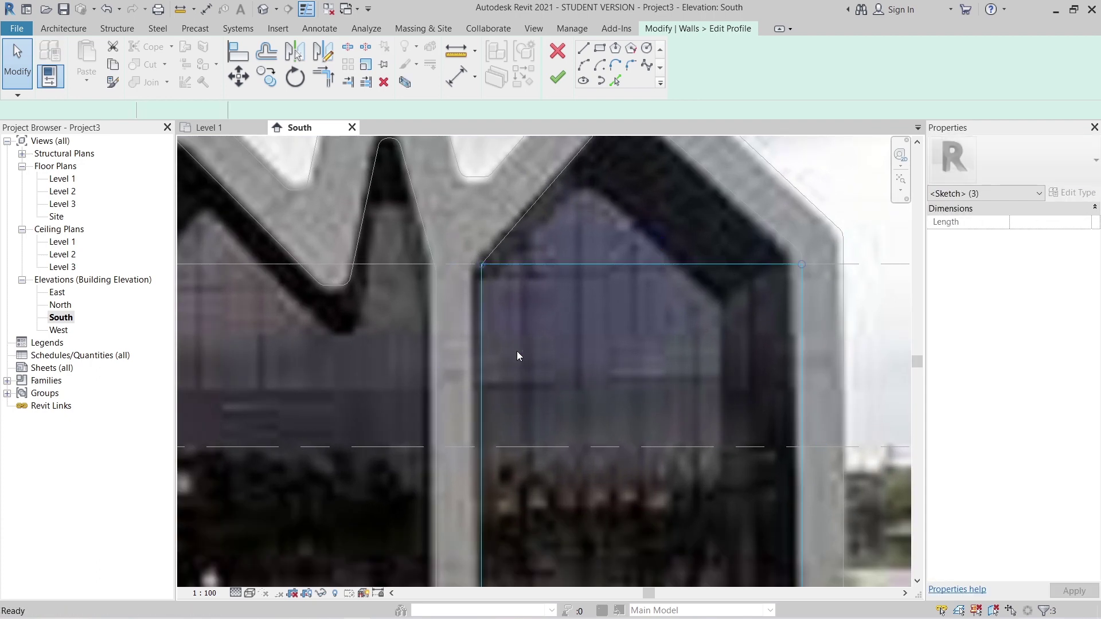
pyautogui.scroll(-3, 517, 351)
pyautogui.moveTo(547, 373); pyautogui.dragTo(550, 272, button='middle')
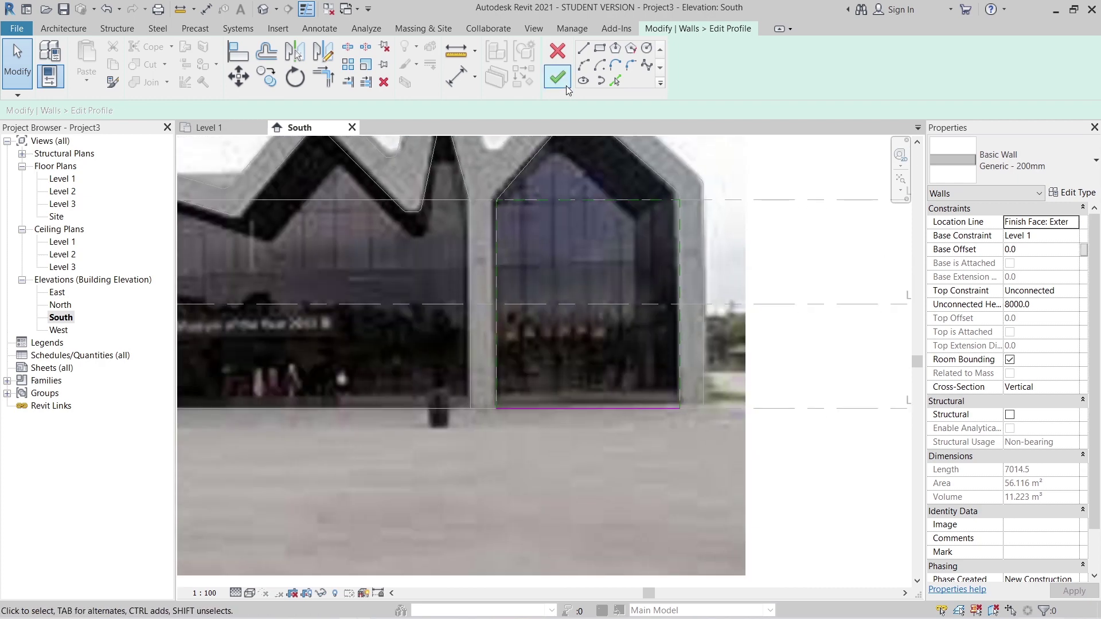
# With Pick Lines at 0.0 offset, trace the opening's inner column edge, its corner arc and the left roof slope up to the peak.
pyautogui.click(612, 78)
pyautogui.scroll(4, 519, 382)
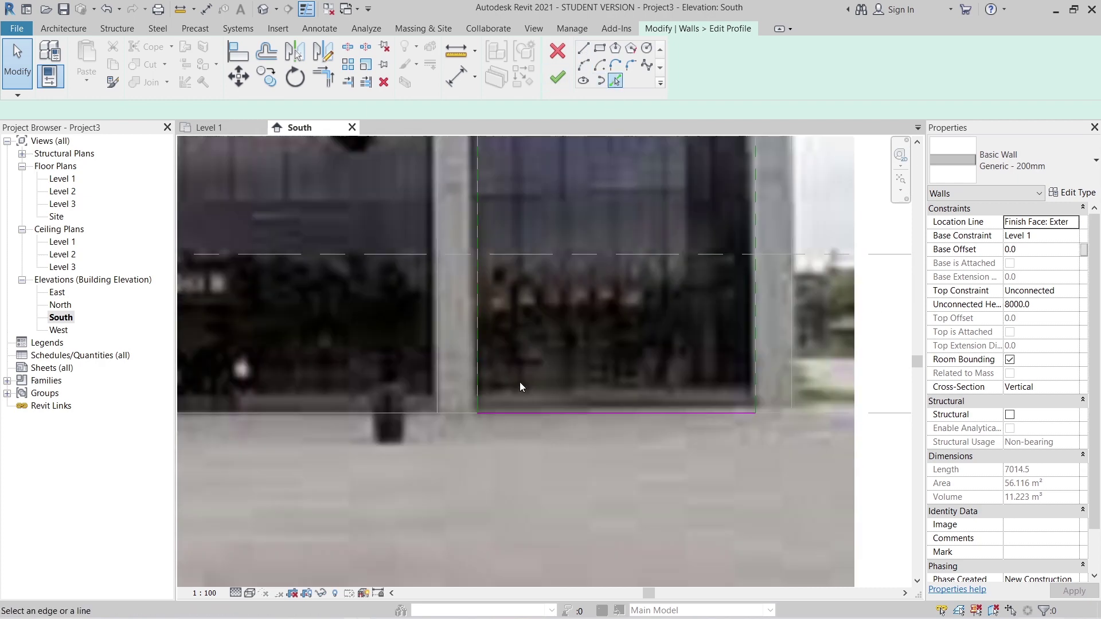
pyautogui.scroll(-3, 499, 394)
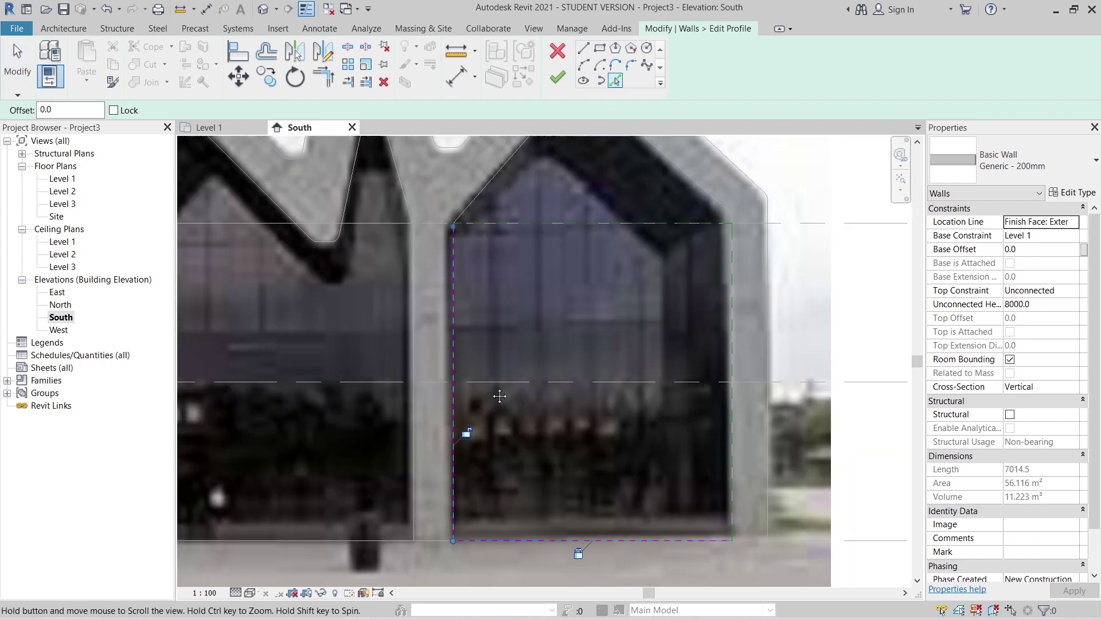
pyautogui.scroll(6, 469, 285)
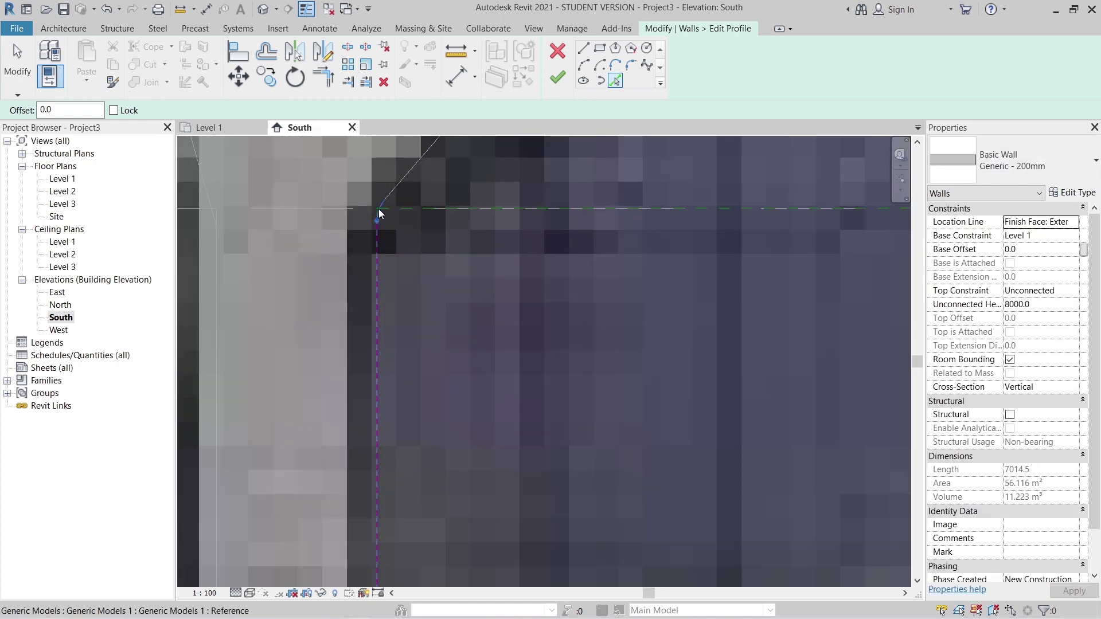
pyautogui.click(398, 184)
pyautogui.moveTo(400, 415)
pyautogui.mouseDown(button='middle')
pyautogui.moveTo(454, 413)
pyautogui.moveTo(308, 585)
pyautogui.mouseUp(button='middle')
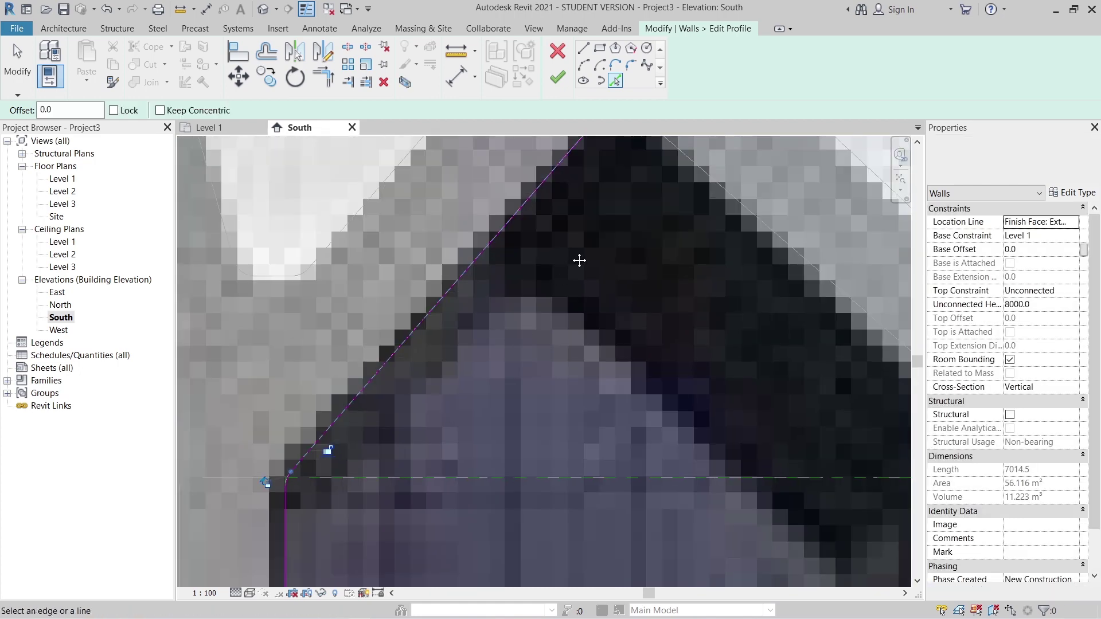
pyautogui.moveTo(578, 261); pyautogui.dragTo(447, 440, button='middle')
pyautogui.scroll(2, 504, 339)
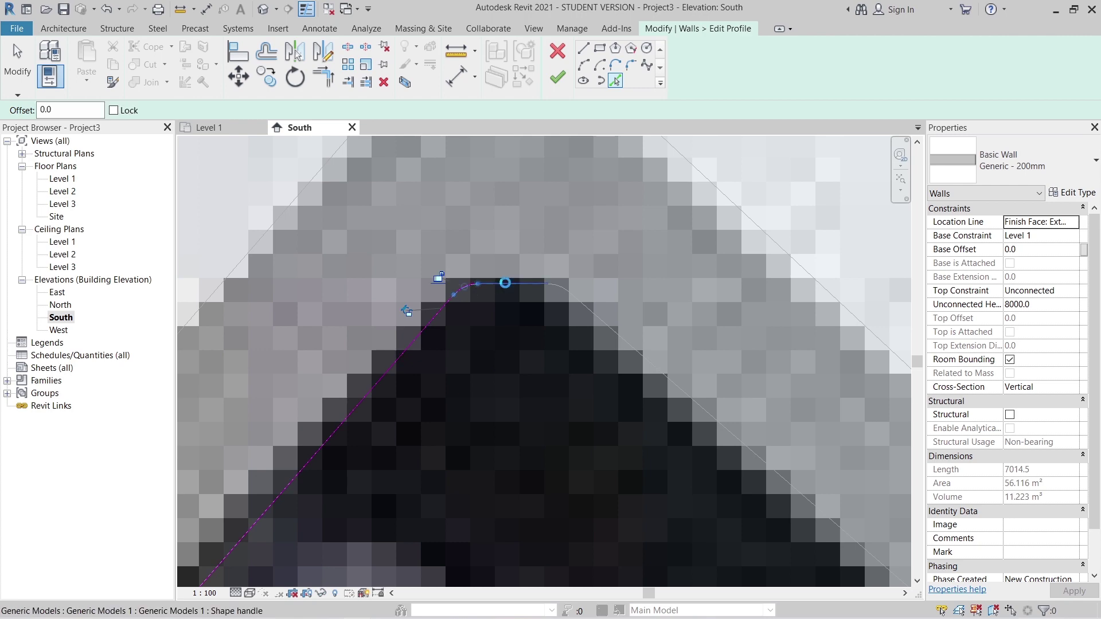
# Pick the flat top of the peak, its second rounded corner and the right roof slope into the wall profile.
pyautogui.scroll(2, 569, 290)
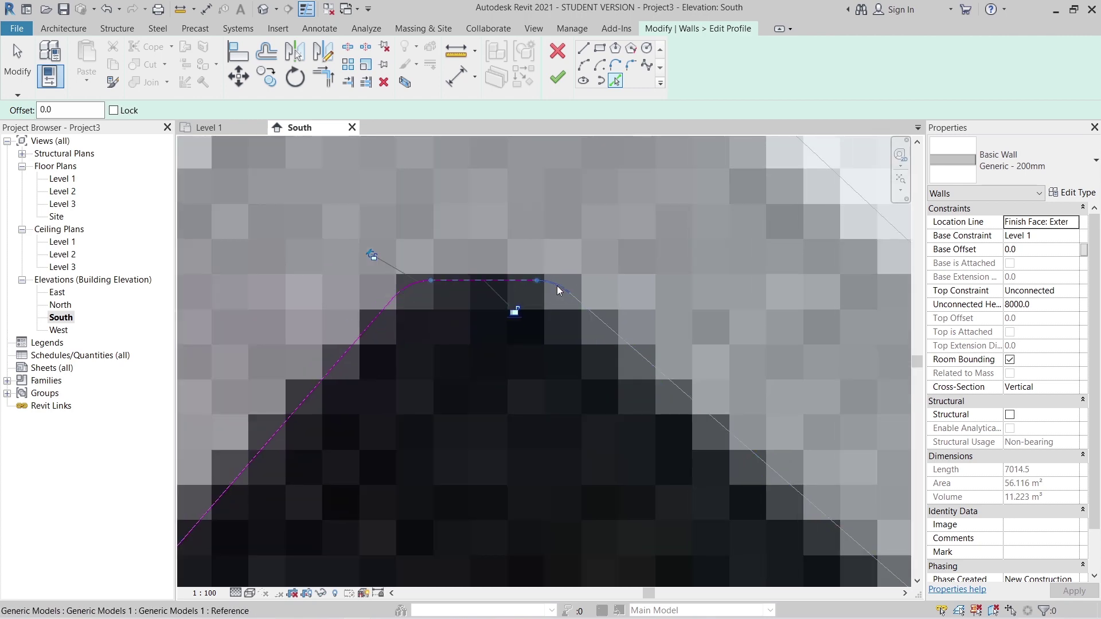
pyautogui.click(557, 287)
pyautogui.click(585, 305)
pyautogui.scroll(-3, 636, 504)
pyautogui.moveTo(683, 539); pyautogui.dragTo(476, 289, button='middle')
pyautogui.moveTo(590, 432); pyautogui.dragTo(516, 315, button='middle')
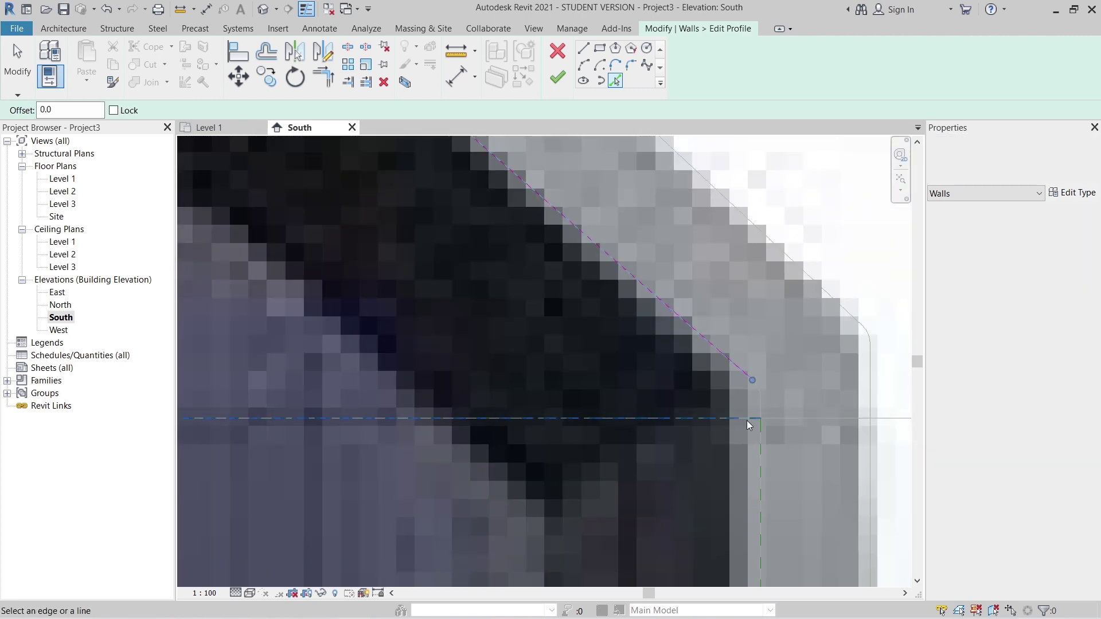
# Pick the fillet at the foot of the right slope and the end column's inner edge to close the profile.
pyautogui.scroll(2, 747, 418)
pyautogui.moveTo(737, 413); pyautogui.dragTo(679, 387, button='middle')
pyautogui.scroll(2, 679, 388)
pyautogui.click(713, 338)
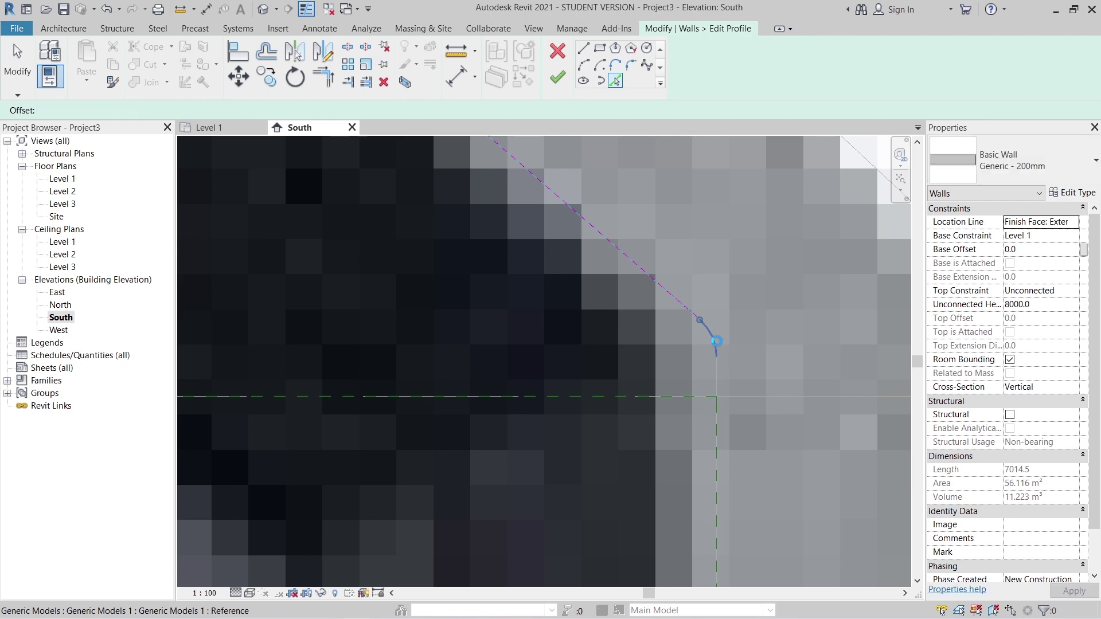
pyautogui.click(717, 407)
pyautogui.scroll(-2, 610, 439)
pyautogui.scroll(-4, 610, 439)
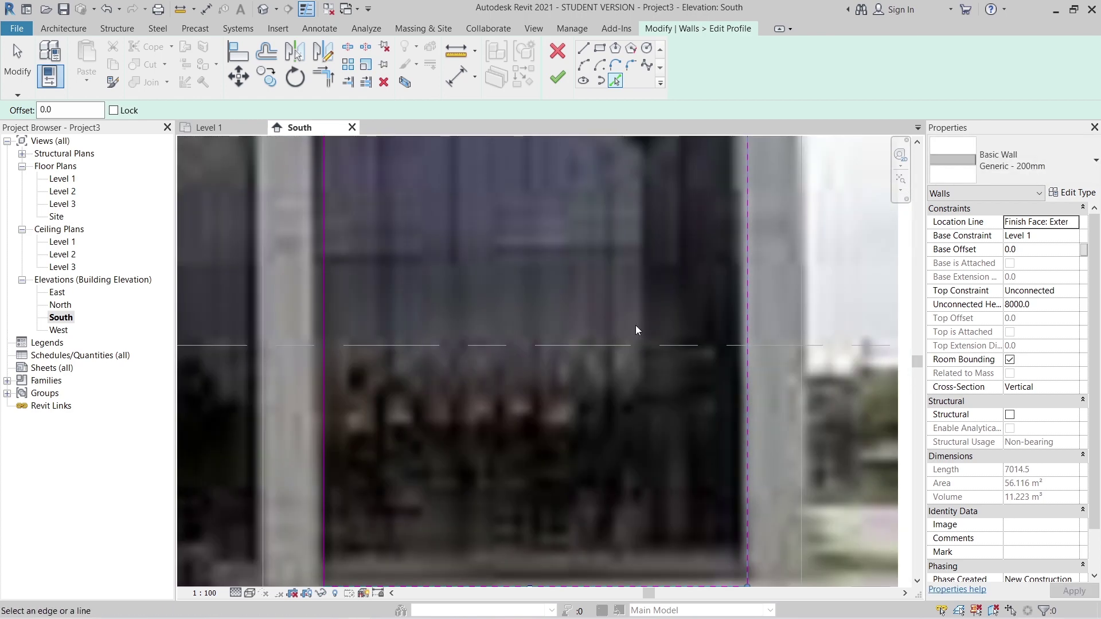
# Examine the traced profile along the base corners, column edges and gable for gaps.
pyautogui.scroll(-4, 636, 327)
pyautogui.moveTo(679, 441); pyautogui.dragTo(664, 383, button='middle')
pyautogui.scroll(6, 659, 410)
pyautogui.scroll(-3, 657, 430)
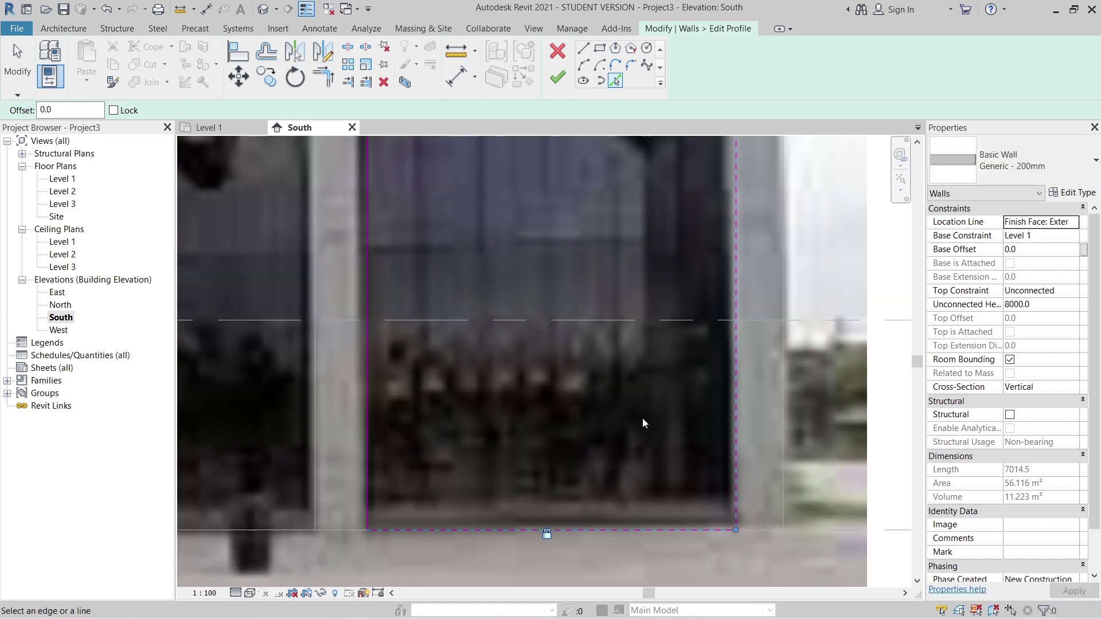
pyautogui.scroll(-3, 642, 423)
pyautogui.scroll(2, 656, 494)
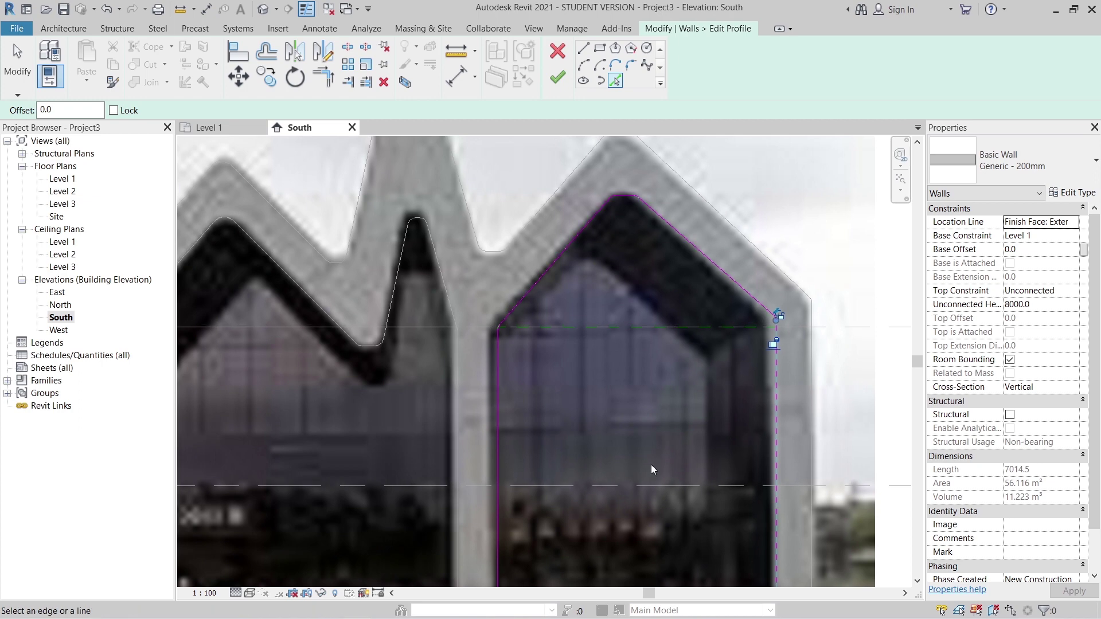
pyautogui.scroll(-3, 652, 469)
pyautogui.scroll(3, 656, 386)
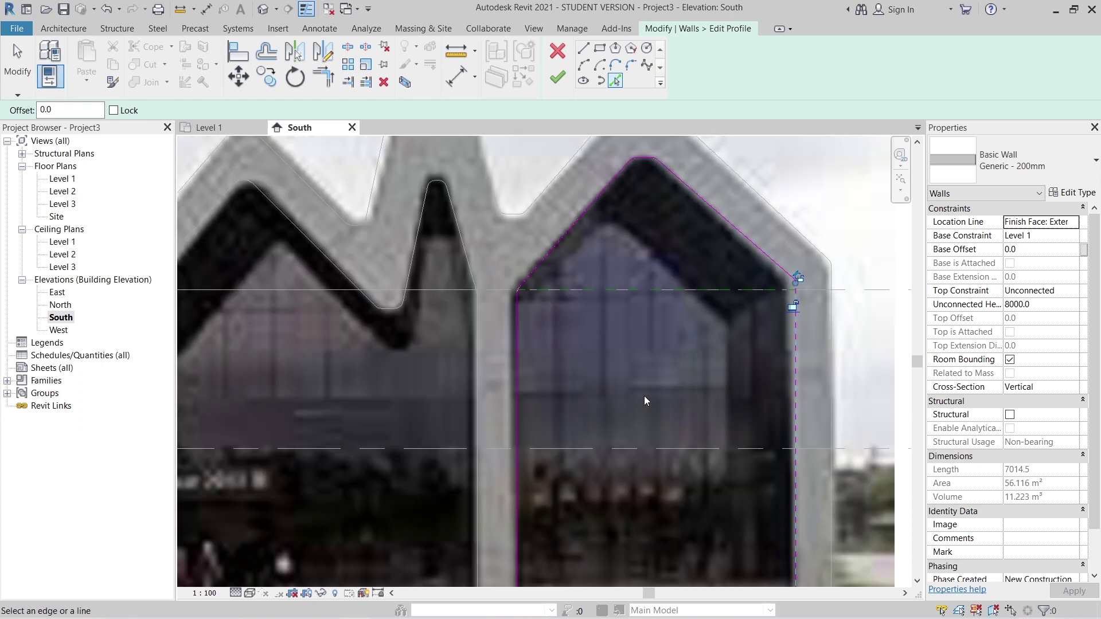
# Leave line picking, finish the end-bay wall's profile edit and dismiss the save reminder without saving.
pyautogui.press('Escape')
pyautogui.scroll(-3, 644, 396)
pyautogui.scroll(1, 611, 294)
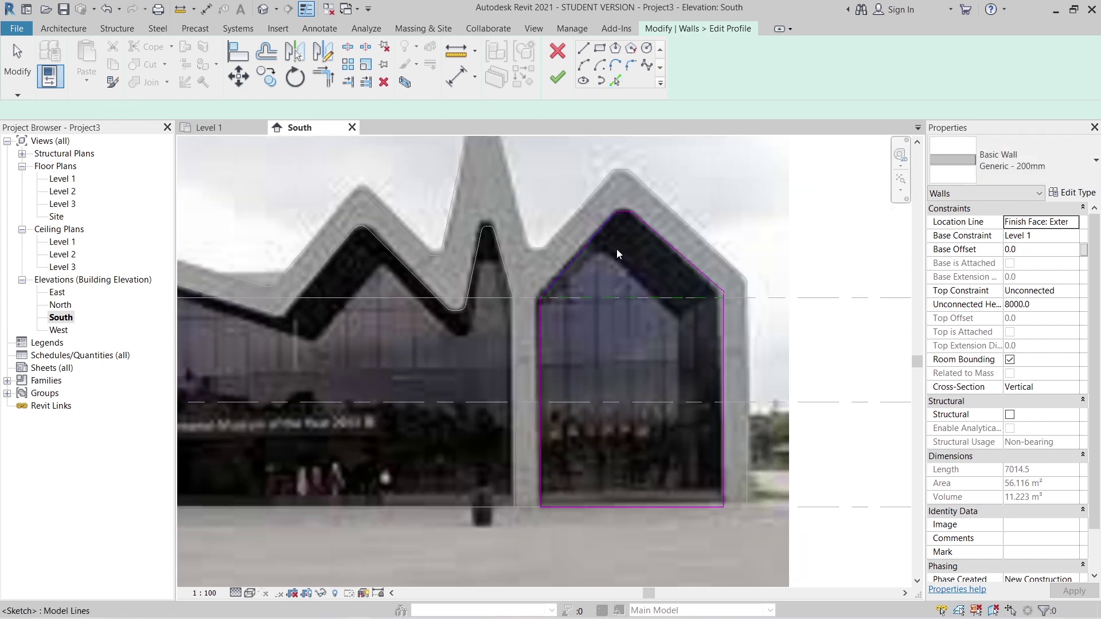
pyautogui.press('Escape')
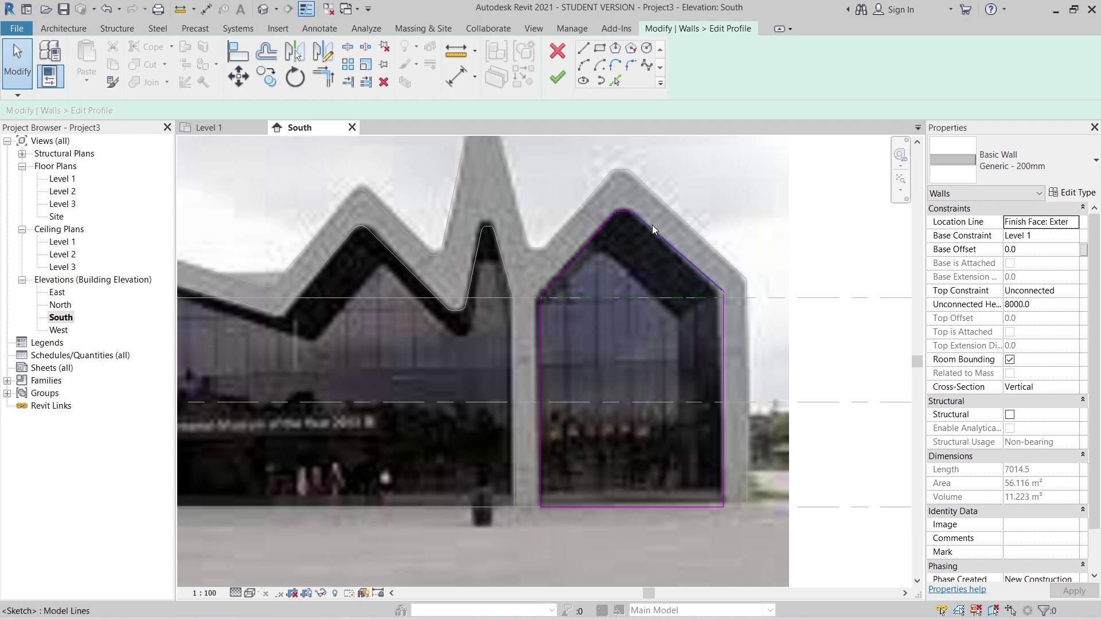
pyautogui.scroll(1, 624, 321)
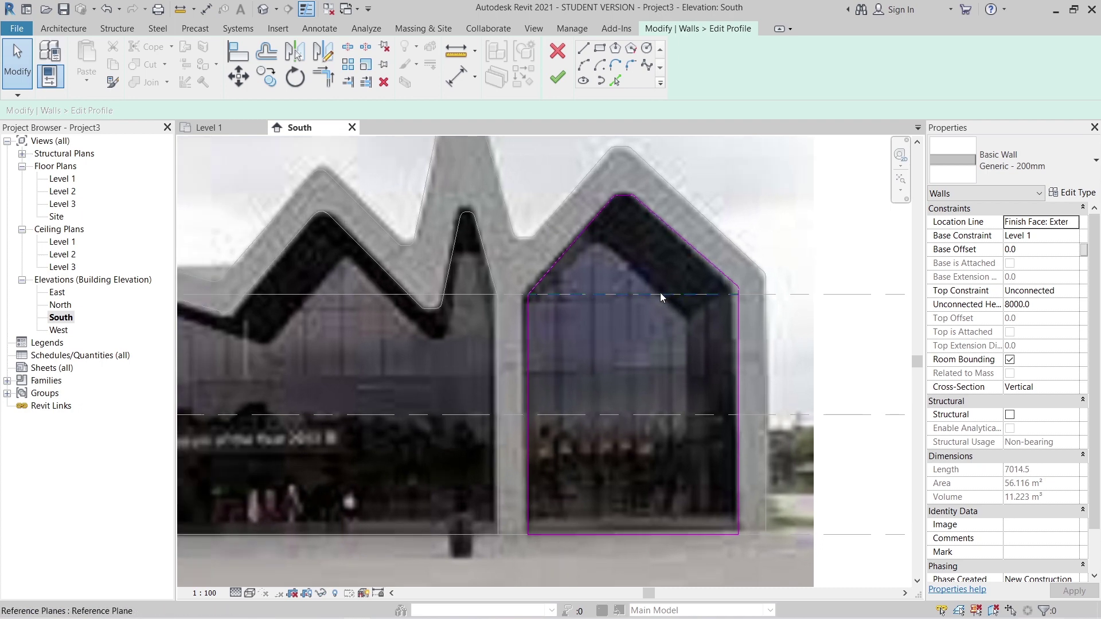
pyautogui.click(559, 76)
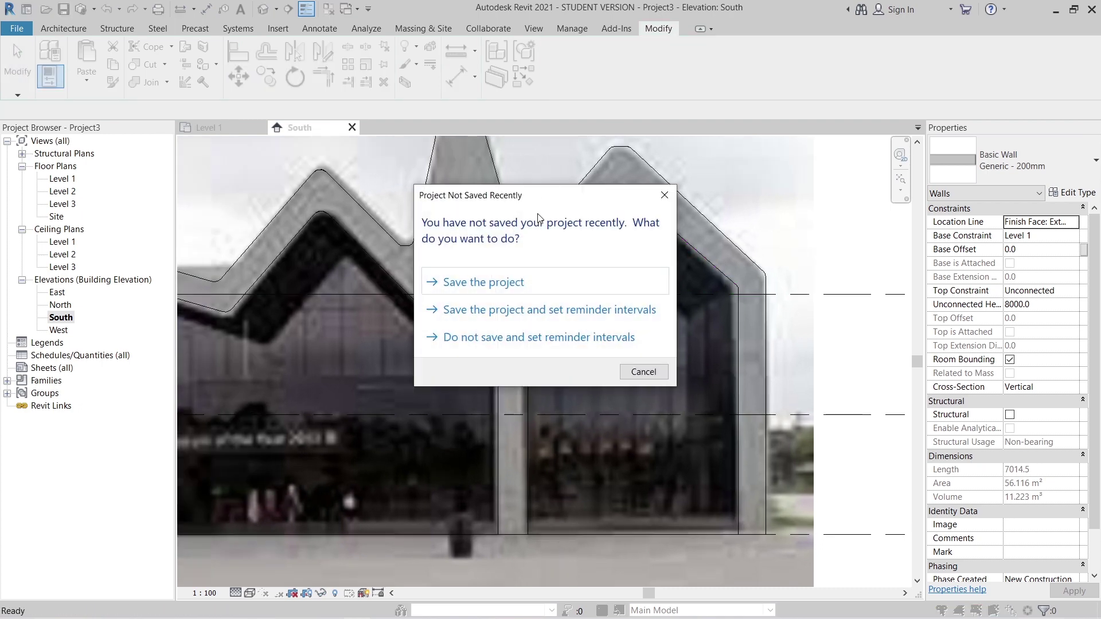
pyautogui.press('Escape')
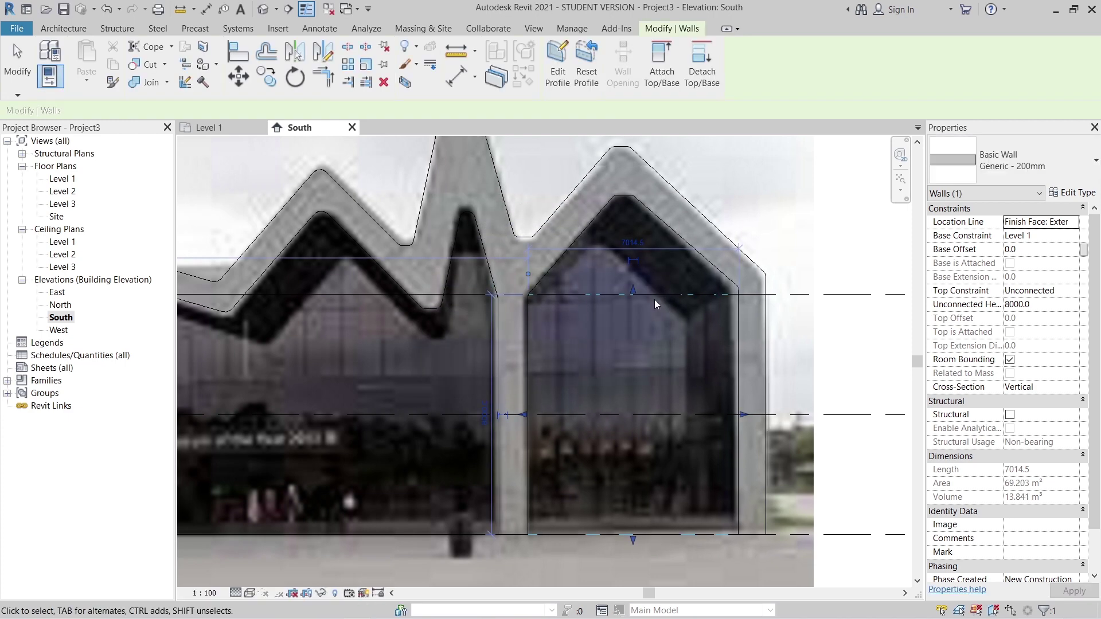
# Switch the South elevation from Wireframe back to a visual style with opaque surfaces.
pyautogui.scroll(-1, 462, 439)
pyautogui.moveTo(462, 440); pyautogui.dragTo(745, 313, button='middle')
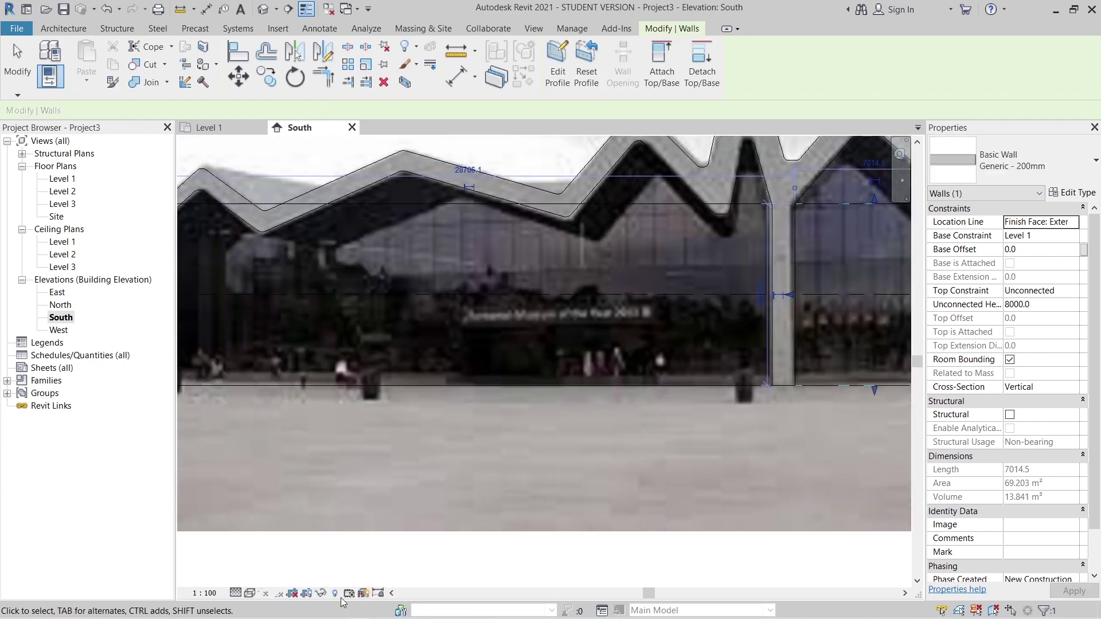
pyautogui.click(250, 592)
pyautogui.click(263, 548)
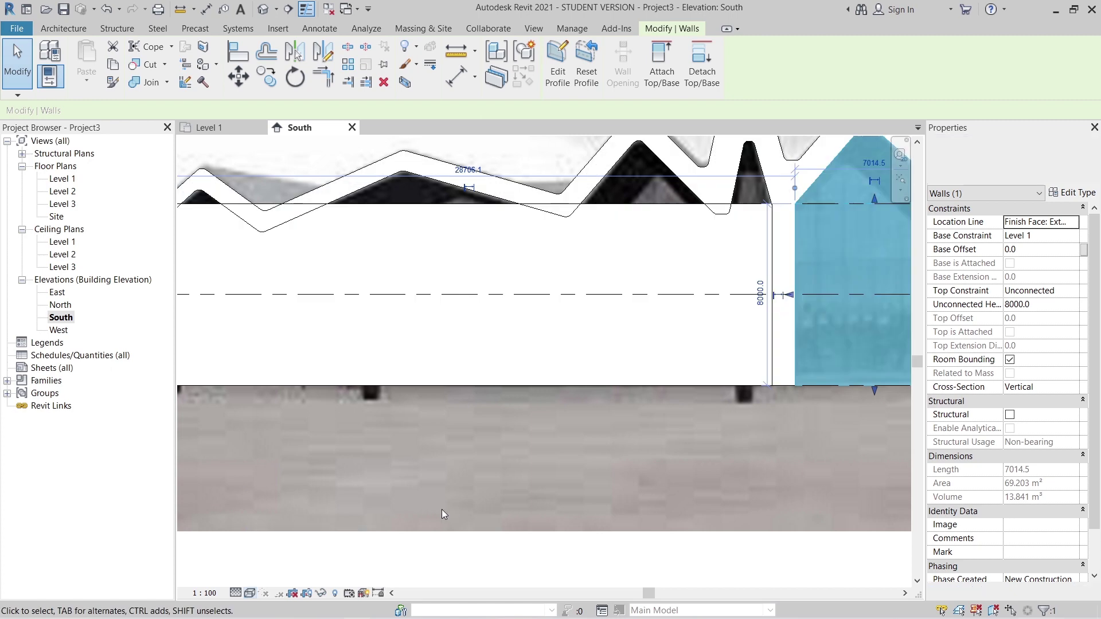
# Start editing the long left-hand wall's profile and switch the South elevation to Wireframe.
pyautogui.scroll(-2, 442, 509)
pyautogui.click(514, 316)
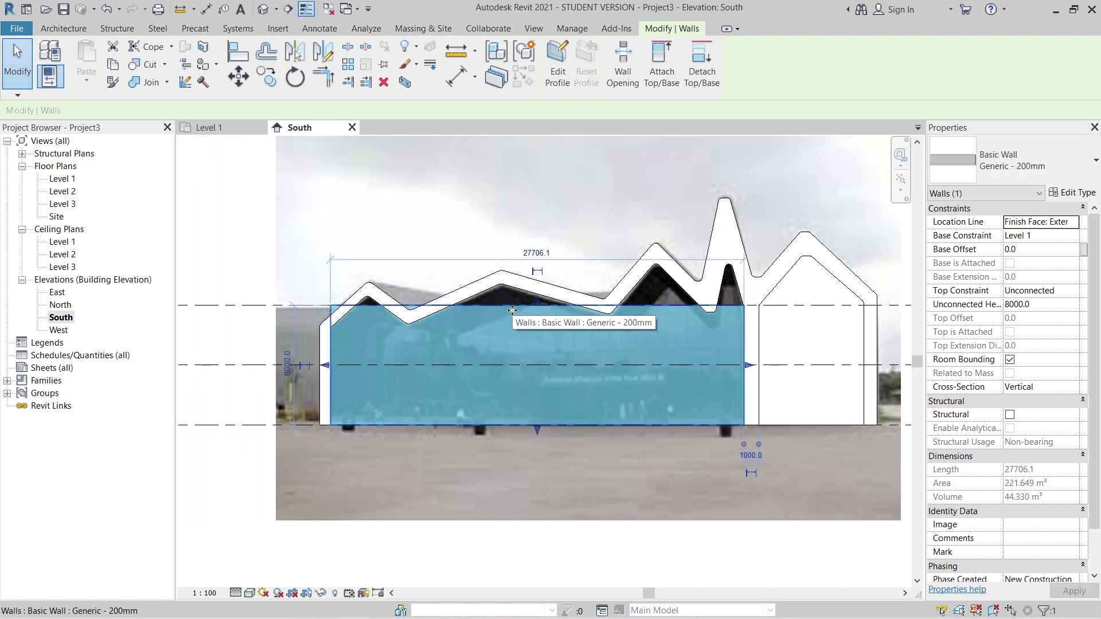
pyautogui.click(558, 71)
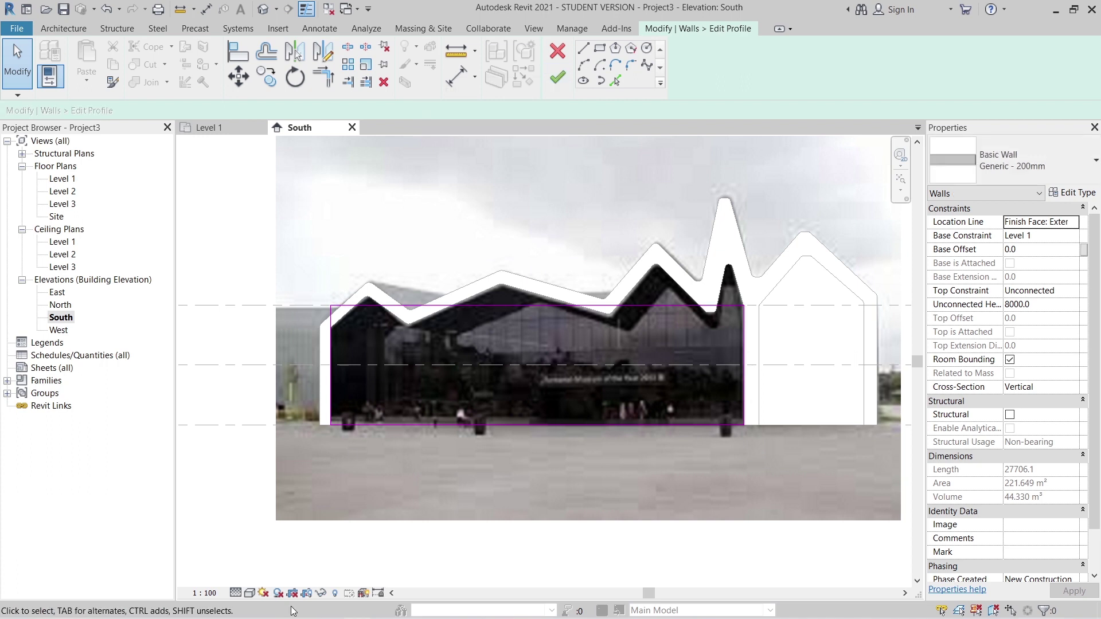
pyautogui.click(250, 593)
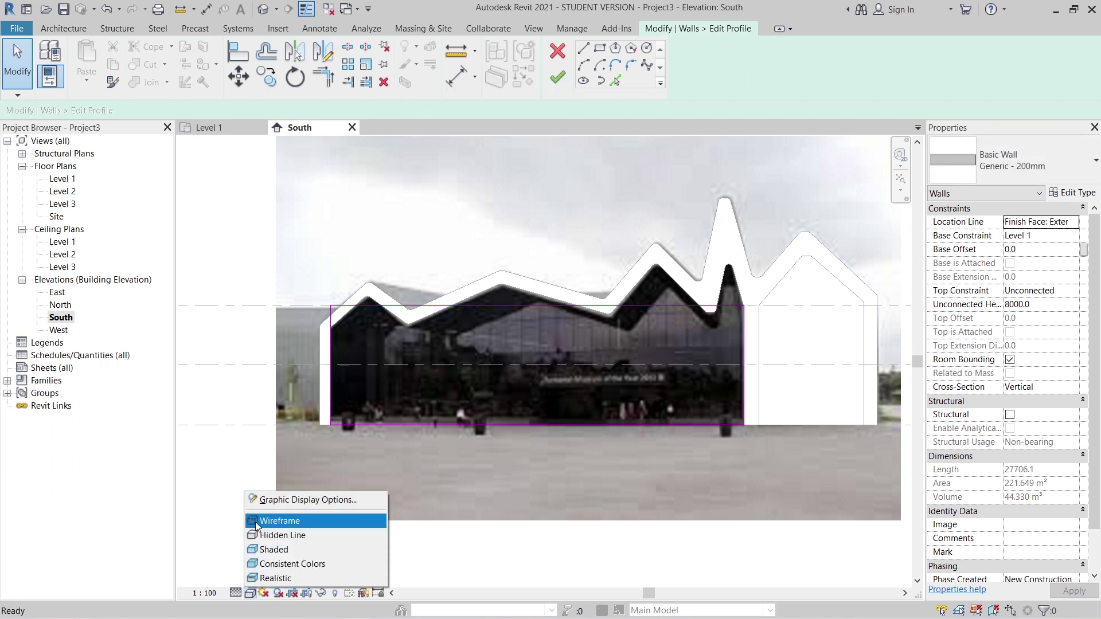
pyautogui.click(284, 521)
# Delete the two side lines and the top line of the rectangular wall profile, keeping its base line.
pyautogui.click(333, 367)
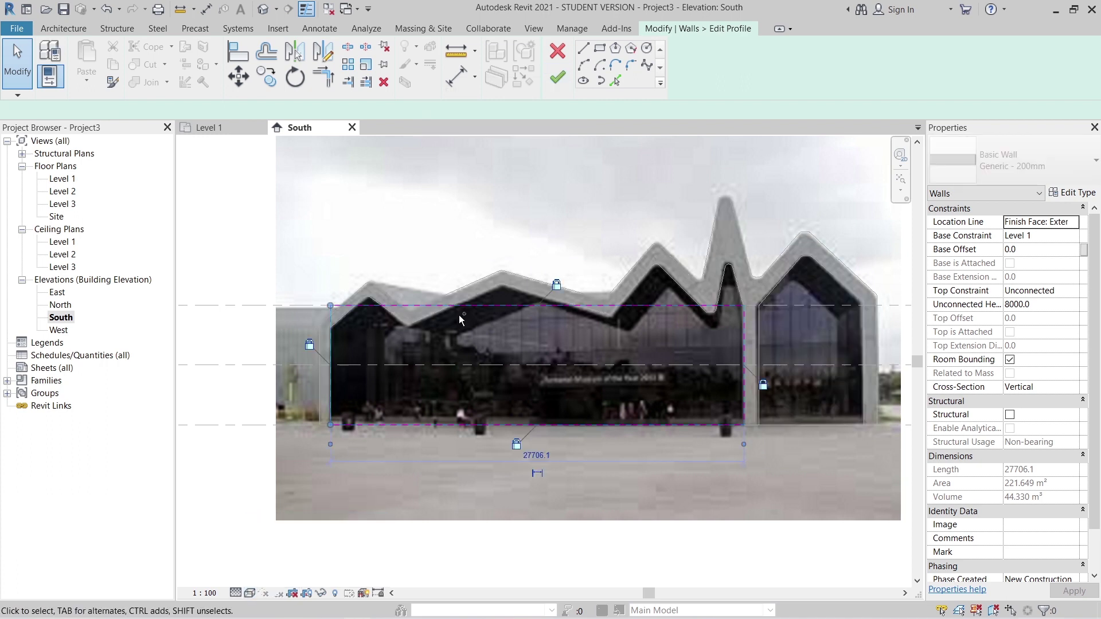
pyautogui.keyDown('ctrl'); pyautogui.click(744, 348); pyautogui.keyUp('ctrl')
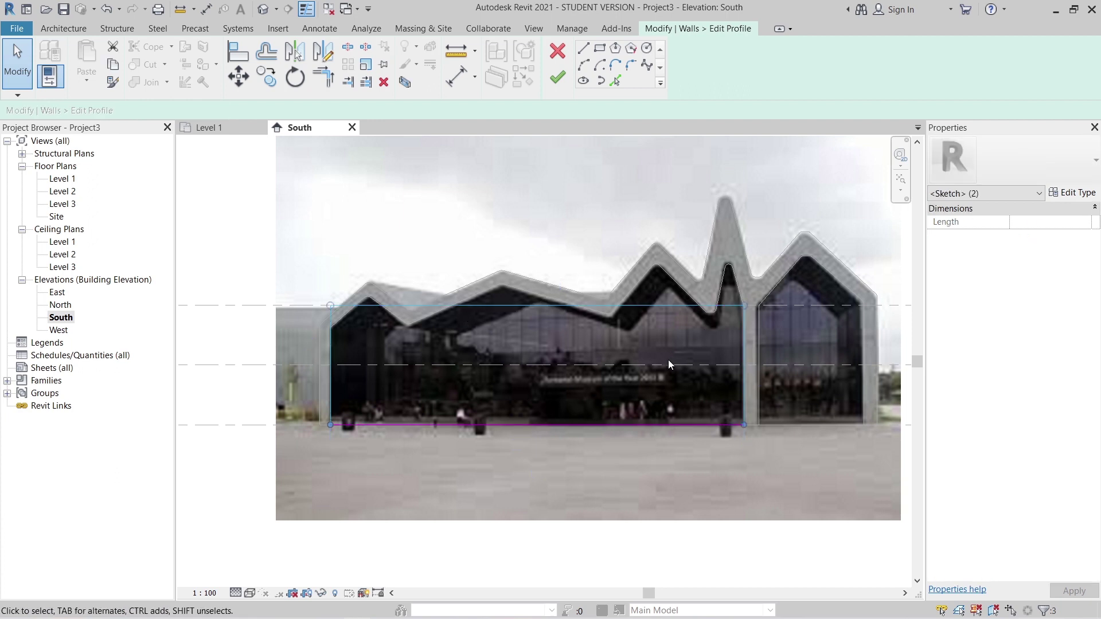
pyautogui.click(669, 359)
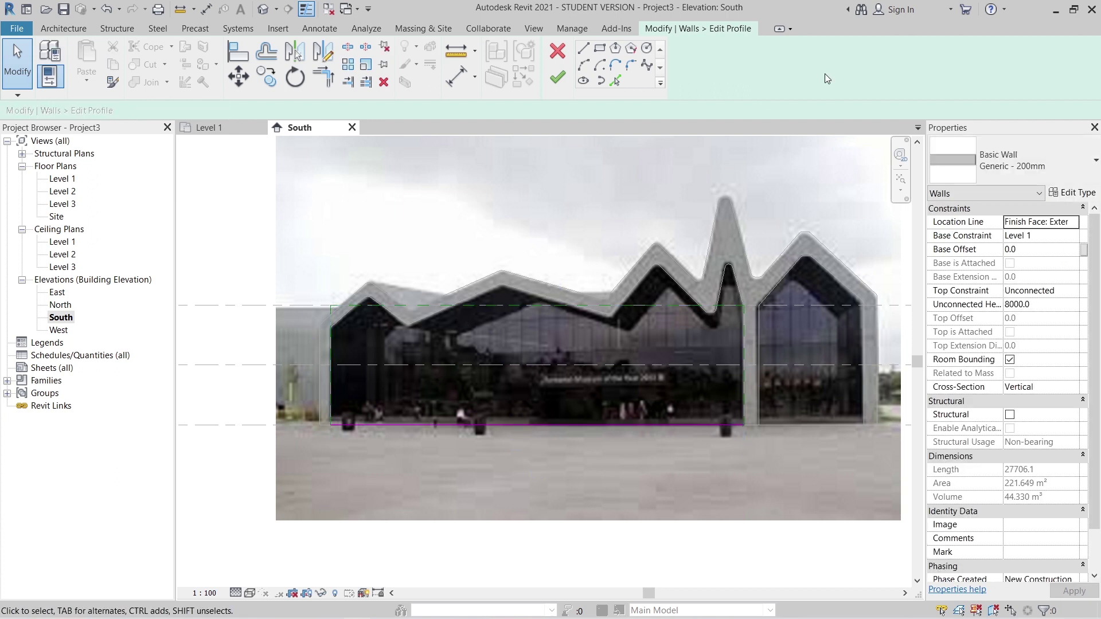
# Pick the left column's inner edge, the corner fillet and the first peak's two slopes with the fillet between them.
pyautogui.scroll(5, 411, 390)
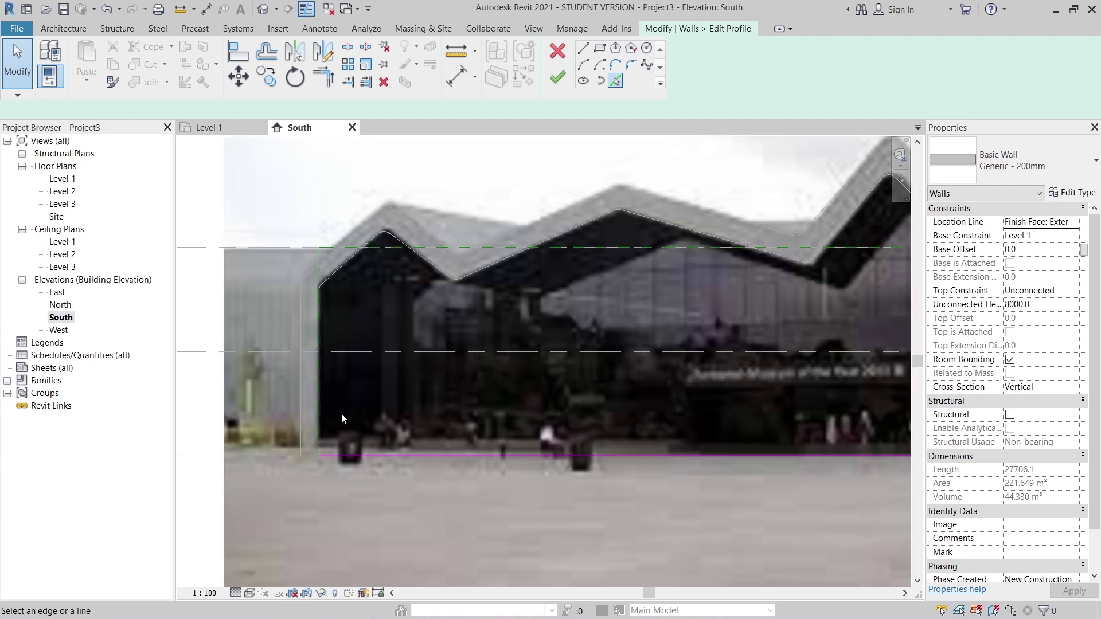
pyautogui.moveTo(298, 460); pyautogui.dragTo(346, 532, button='middle')
pyautogui.scroll(6, 301, 394)
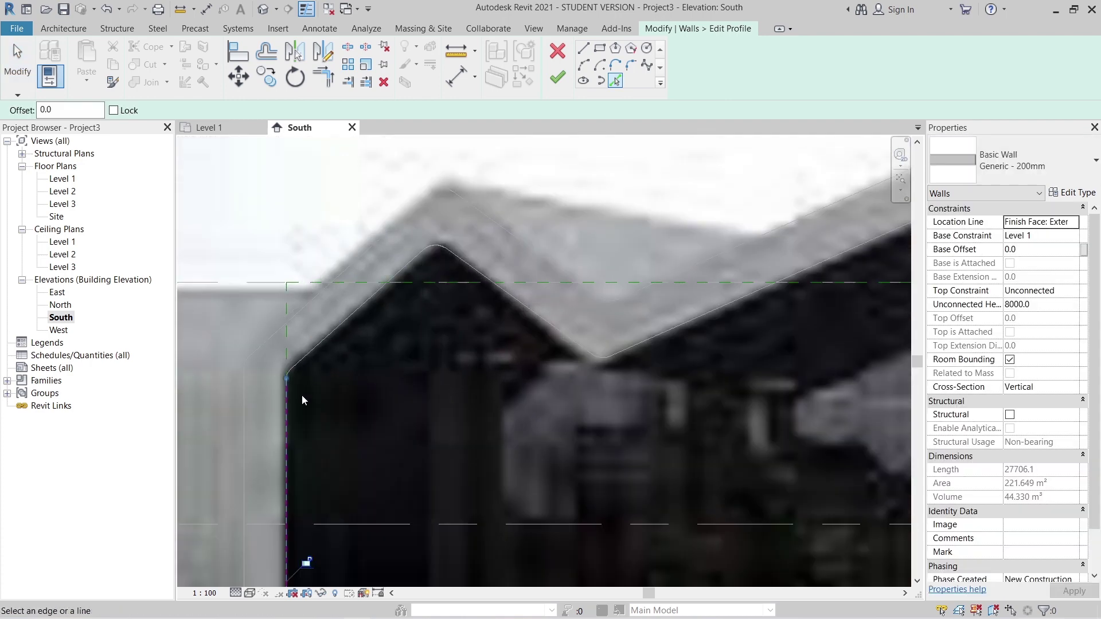
pyautogui.click(274, 335)
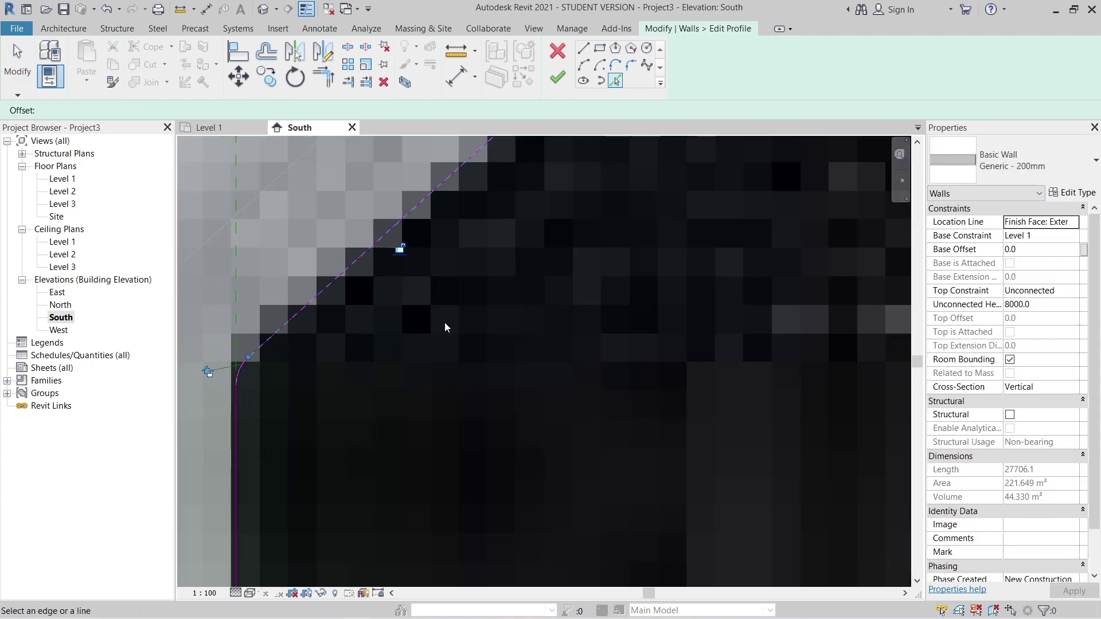
pyautogui.scroll(-2, 444, 322)
pyautogui.moveTo(650, 175); pyautogui.dragTo(554, 333, button='middle')
pyautogui.click(508, 253)
pyautogui.click(576, 290)
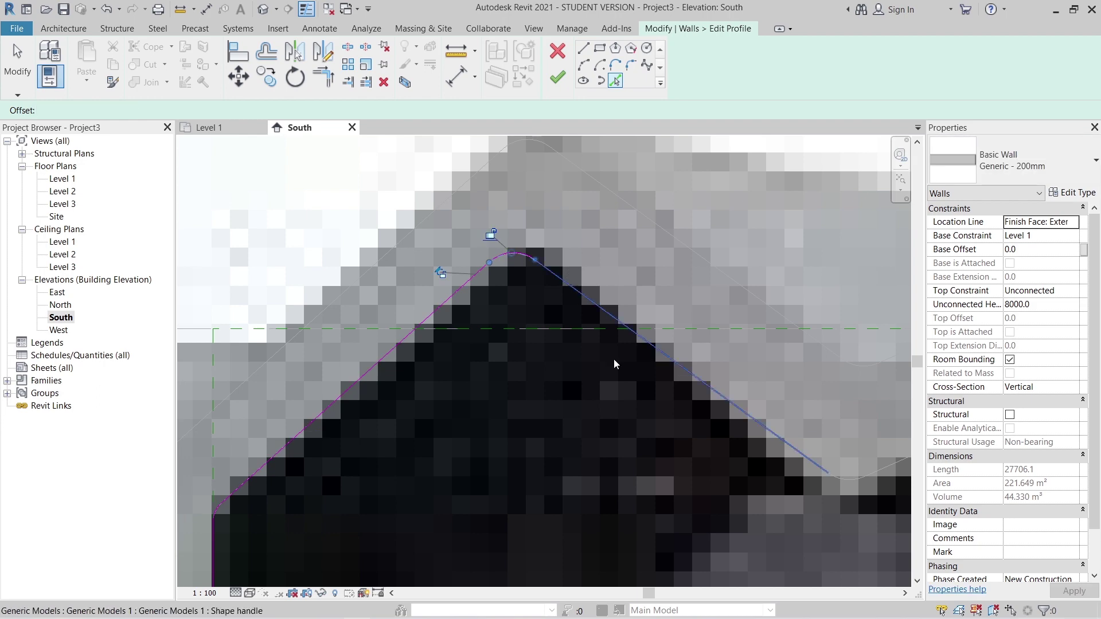
# Pick the fillet in the first valley and the slope rising to the second peak.
pyautogui.scroll(-2, 614, 364)
pyautogui.moveTo(733, 467); pyautogui.dragTo(665, 489, button='middle')
pyautogui.scroll(2, 694, 482)
pyautogui.click(677, 437)
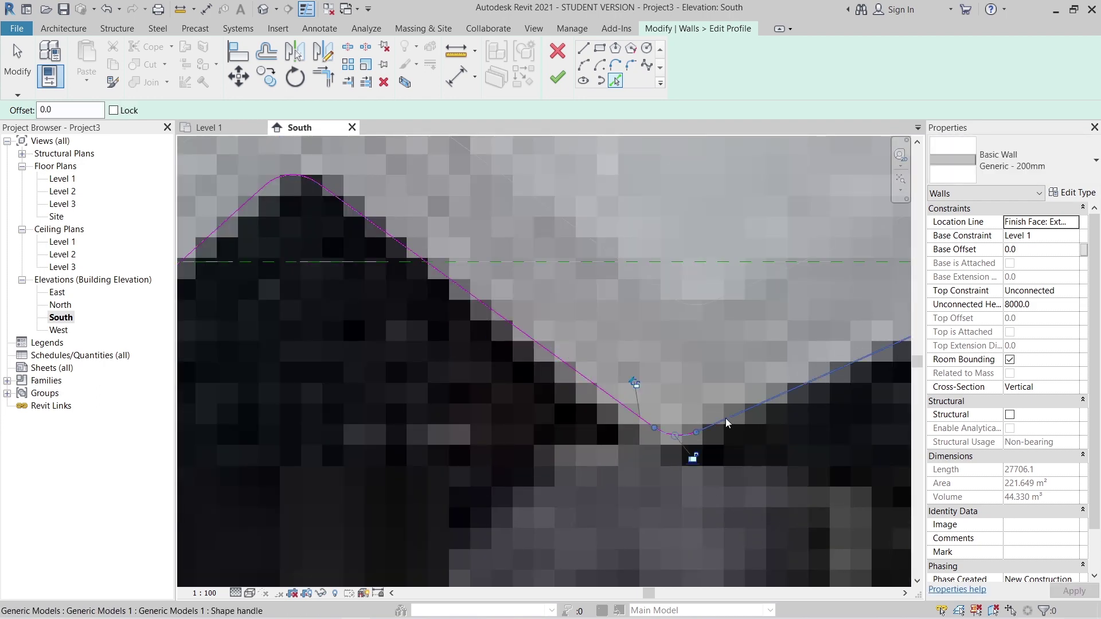
pyautogui.scroll(-1, 773, 447)
pyautogui.moveTo(777, 437); pyautogui.dragTo(2, 516, button='middle')
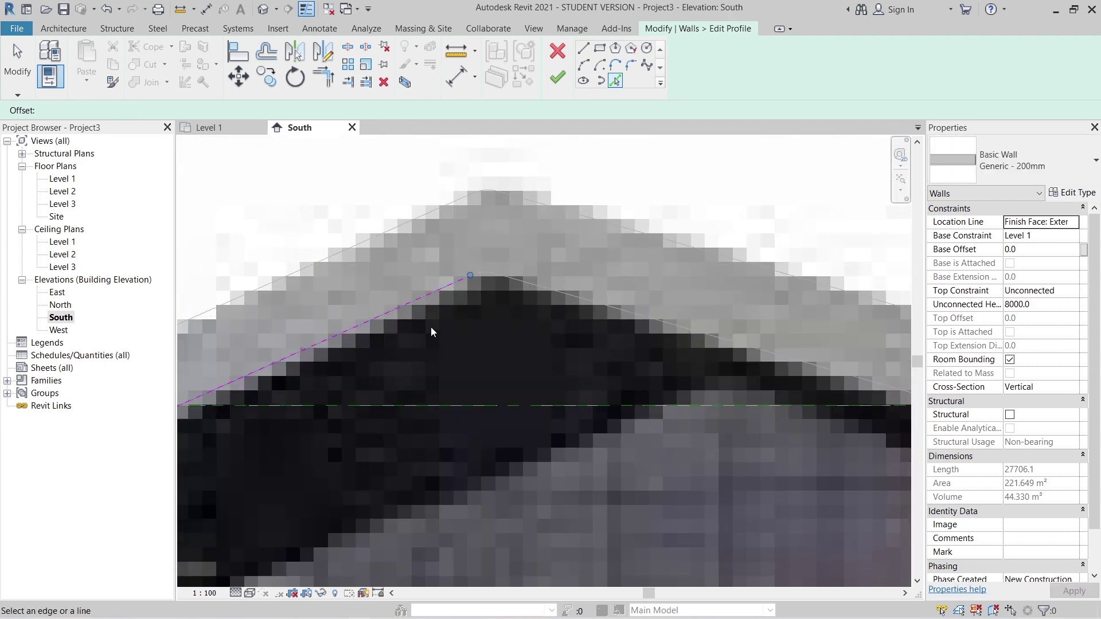
# Pick the second peak's long descending slope and the slope rising to the third peak.
pyautogui.click(483, 273)
pyautogui.scroll(4, 573, 390)
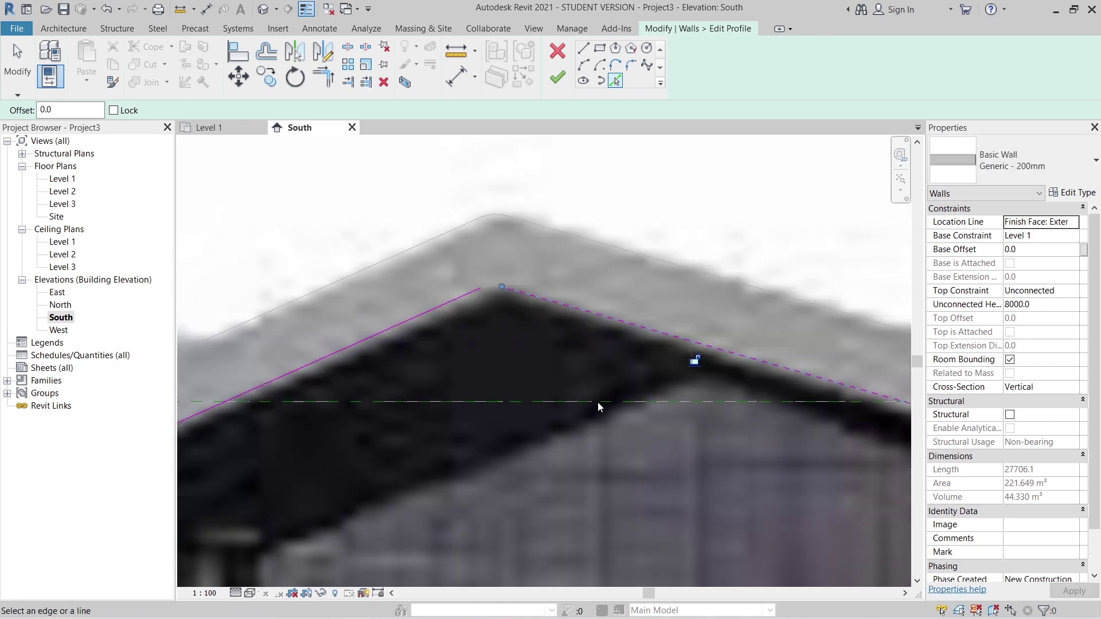
pyautogui.scroll(-3, 701, 421)
pyautogui.scroll(3, 580, 352)
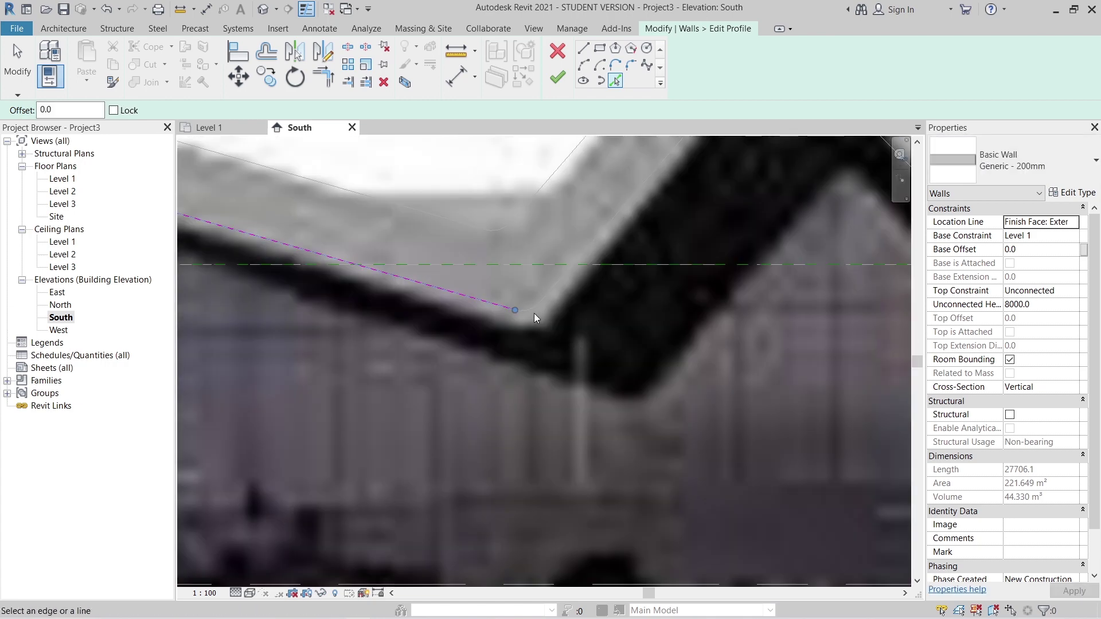
pyautogui.click(547, 295)
pyautogui.scroll(-1, 573, 333)
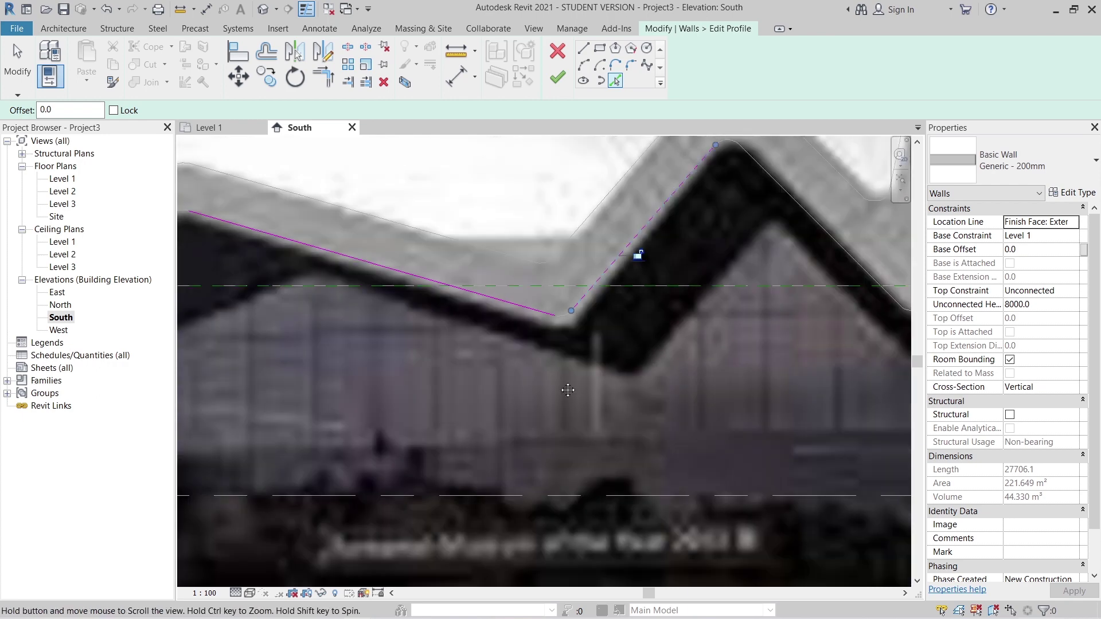
pyautogui.moveTo(568, 389); pyautogui.dragTo(365, 489, button='middle')
pyautogui.moveTo(526, 248); pyautogui.dragTo(527, 255)
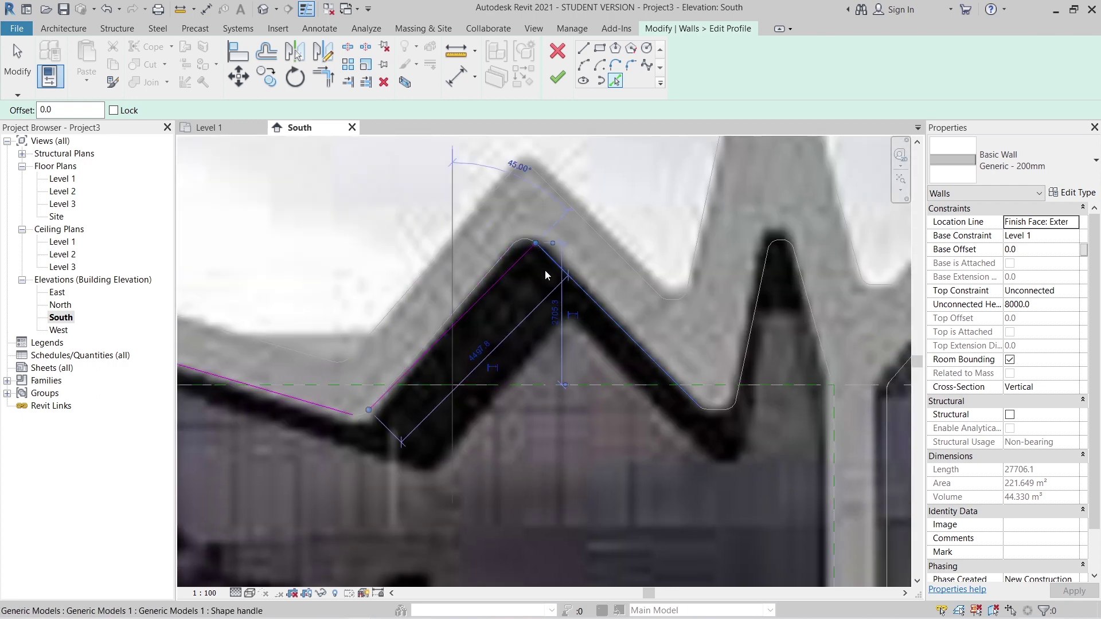
pyautogui.hotkey('ctrl', 'z')
pyautogui.click(616, 81)
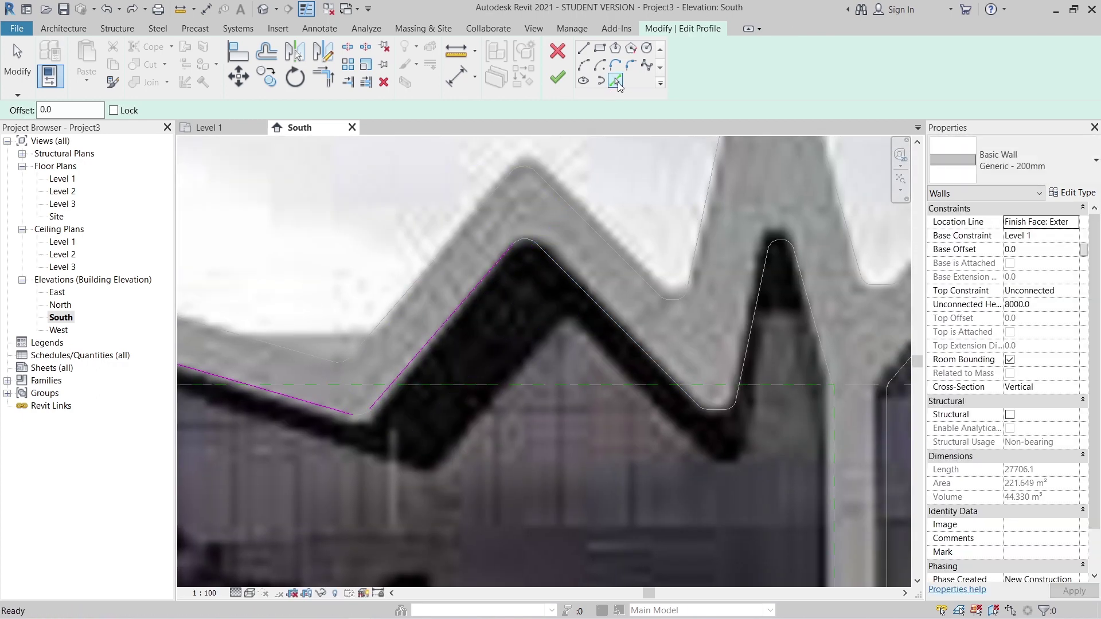
# Pick the third peak's fillet and descending slope, the flat valley bottom with its corner fillets, and the steep rising edge of the spire.
pyautogui.click(721, 411)
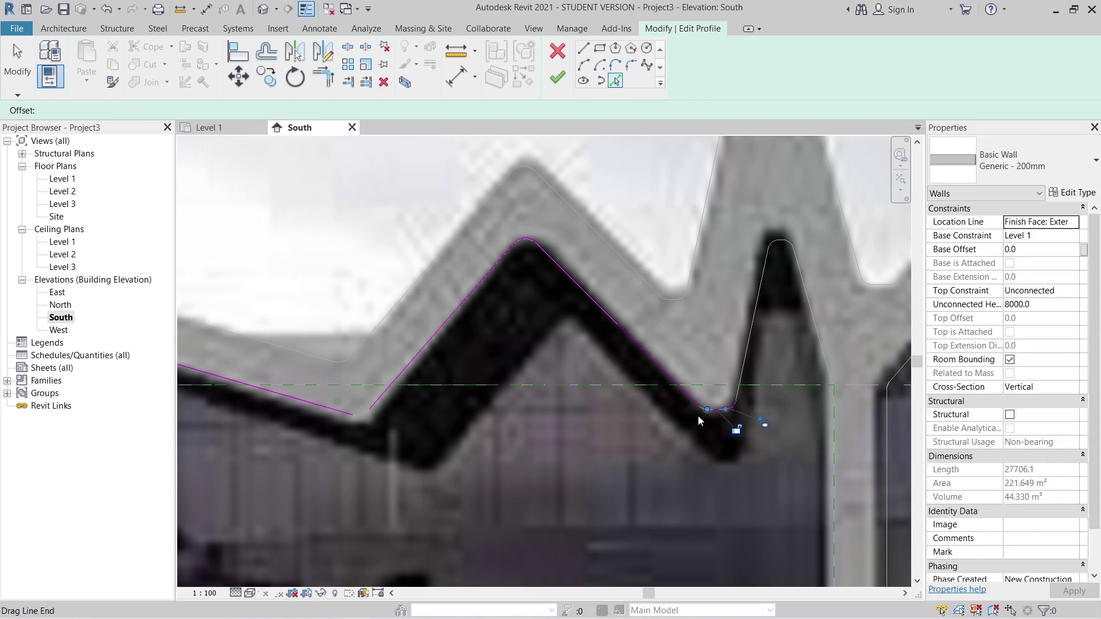
pyautogui.scroll(5, 698, 414)
pyautogui.click(704, 402)
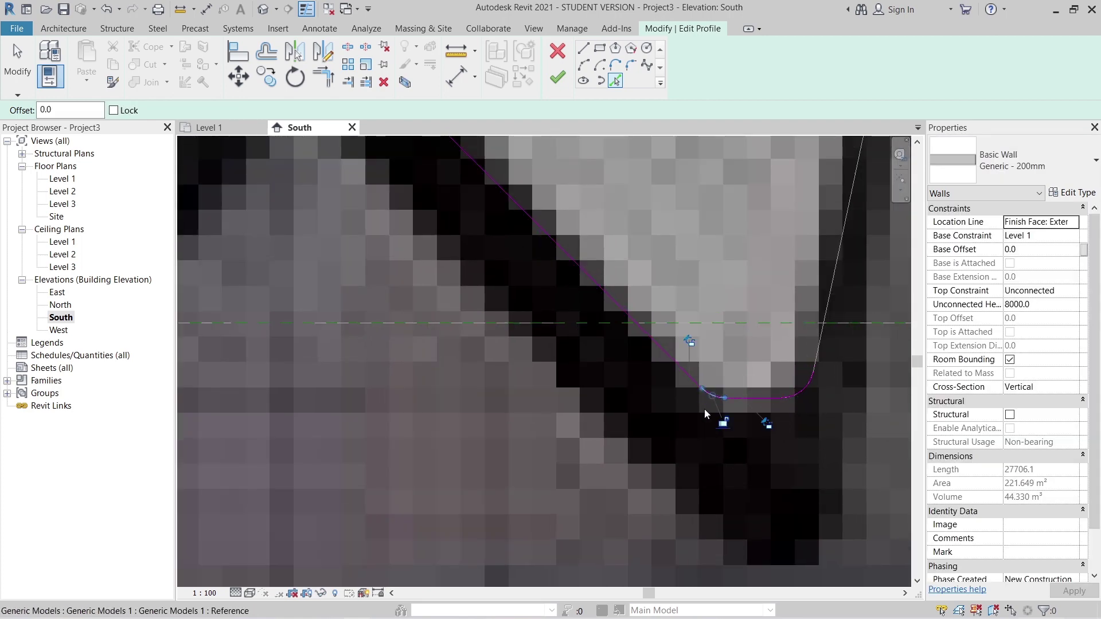
pyautogui.moveTo(666, 453)
pyautogui.mouseDown(button='middle')
pyautogui.moveTo(464, 548)
pyautogui.moveTo(357, 581)
pyautogui.mouseUp(button='middle')
pyautogui.click(513, 485)
pyautogui.scroll(-1, 559, 454)
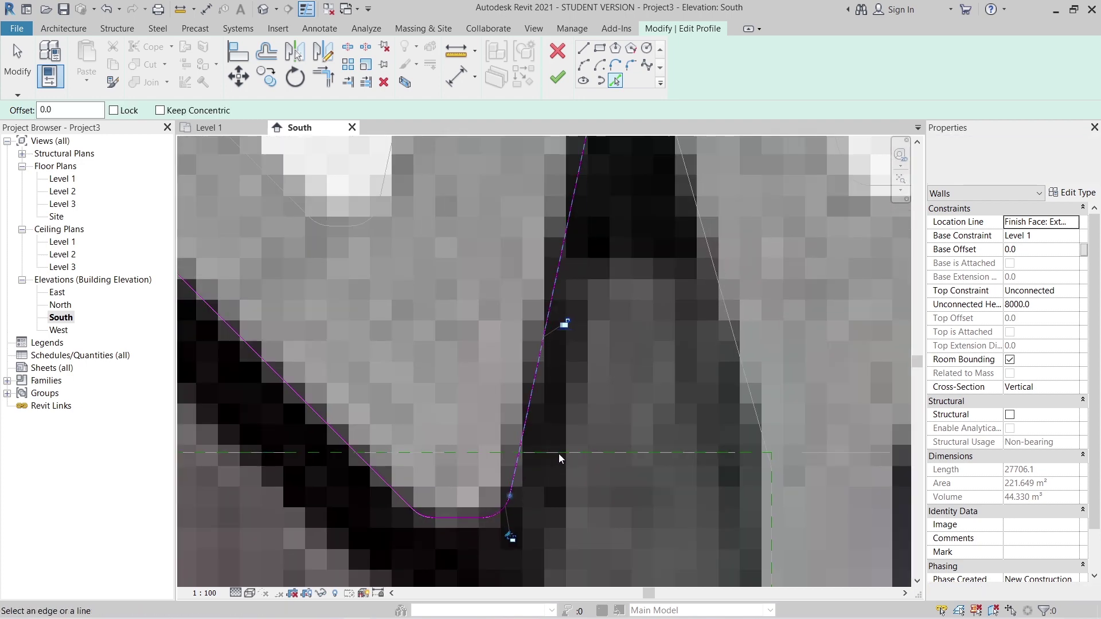
# Pick the rounded top of the narrow spire opening, both fillets and the flat tip, and its descending right edge.
pyautogui.moveTo(558, 455); pyautogui.dragTo(515, 547, button='middle')
pyautogui.click(567, 212)
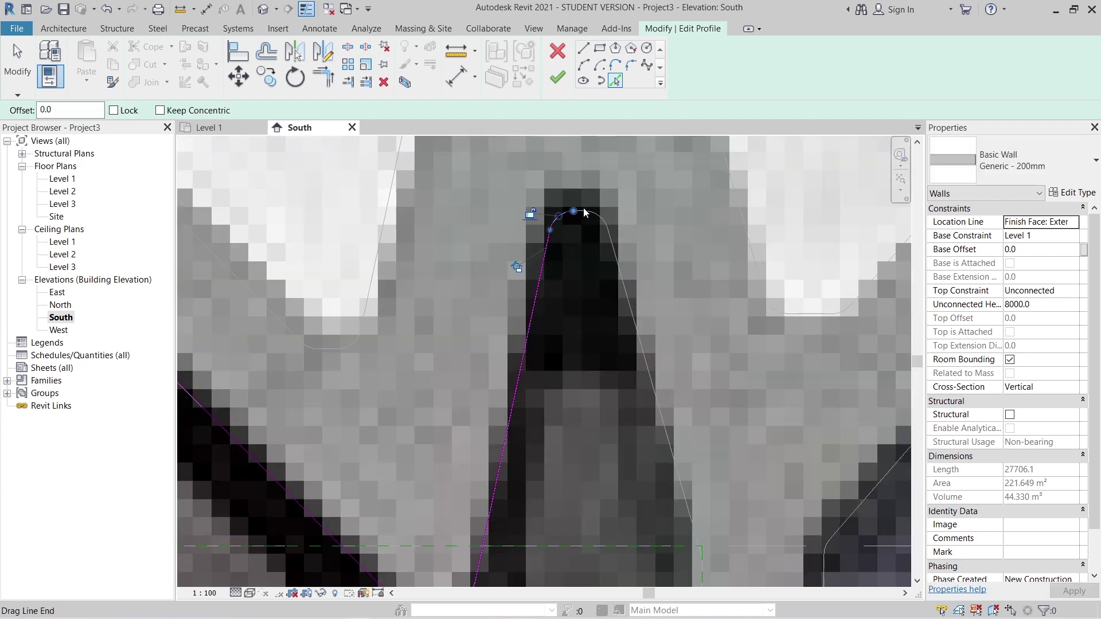
pyautogui.scroll(4, 591, 218)
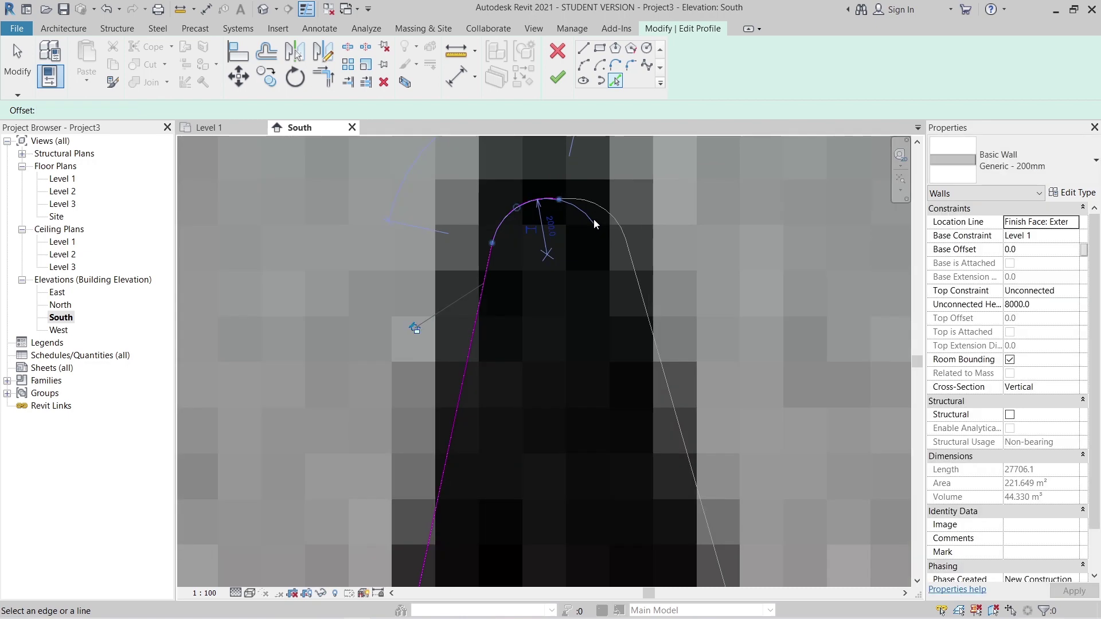
pyautogui.press('Escape')
pyautogui.scroll(-3, 635, 188)
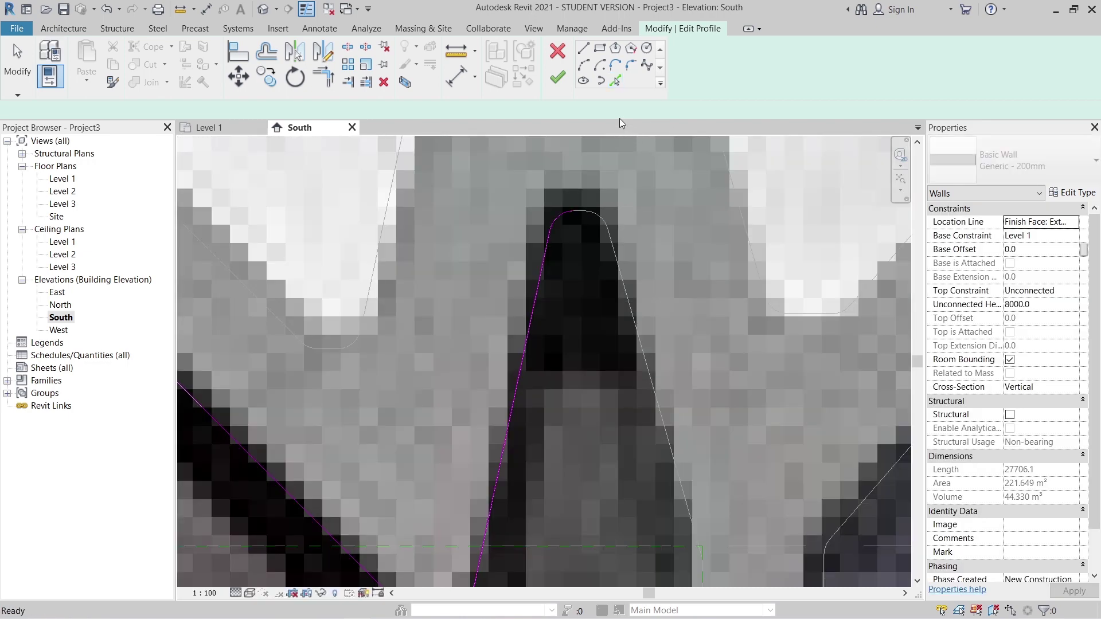
pyautogui.scroll(4, 583, 248)
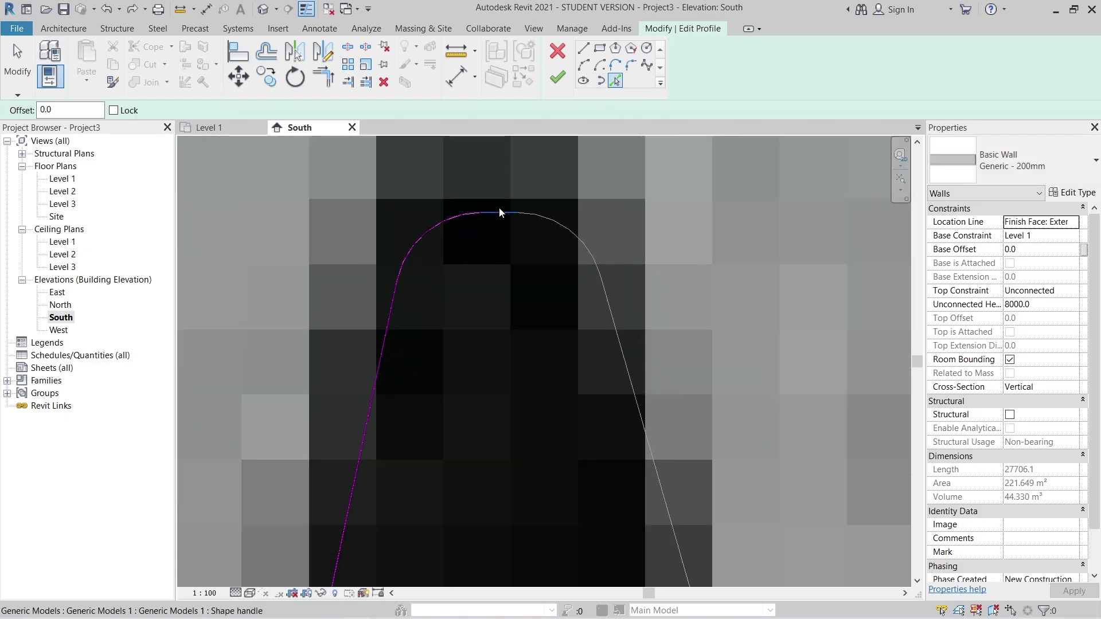
pyautogui.click(499, 209)
pyautogui.click(551, 216)
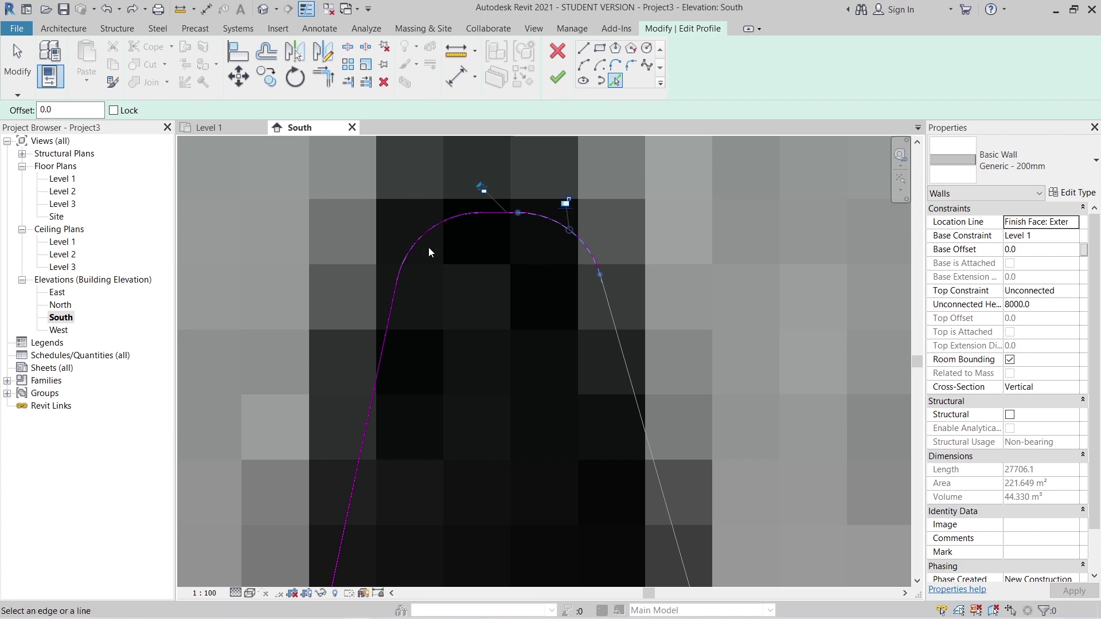
pyautogui.click(613, 319)
# Pick the inner edge of the column below the spire and the small corner fillet joining it to the slope.
pyautogui.scroll(-3, 706, 304)
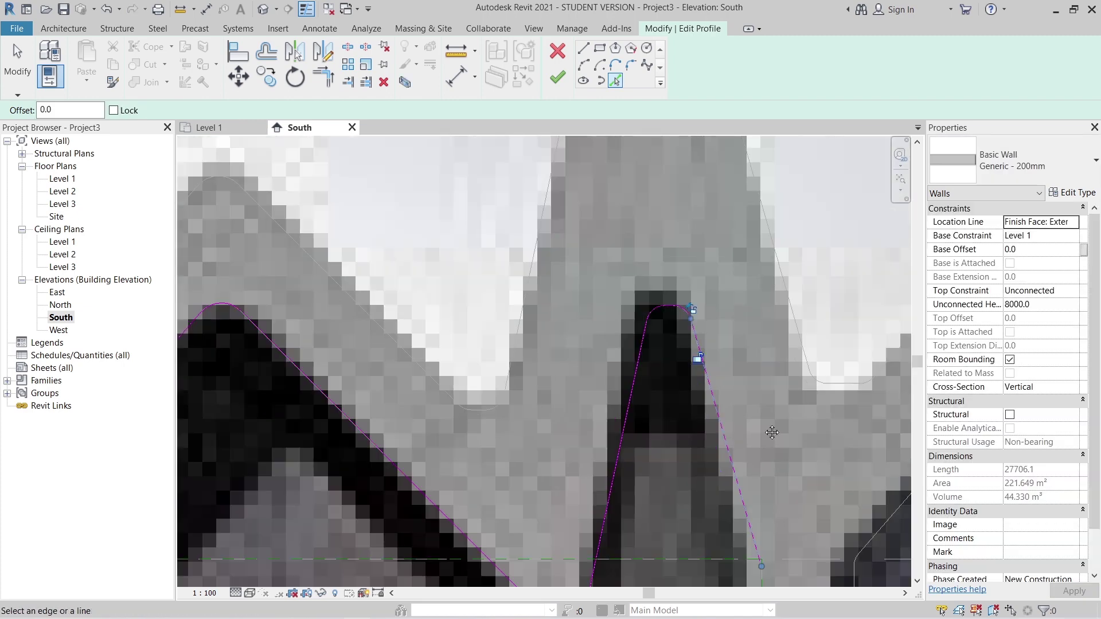
pyautogui.scroll(3, 672, 342)
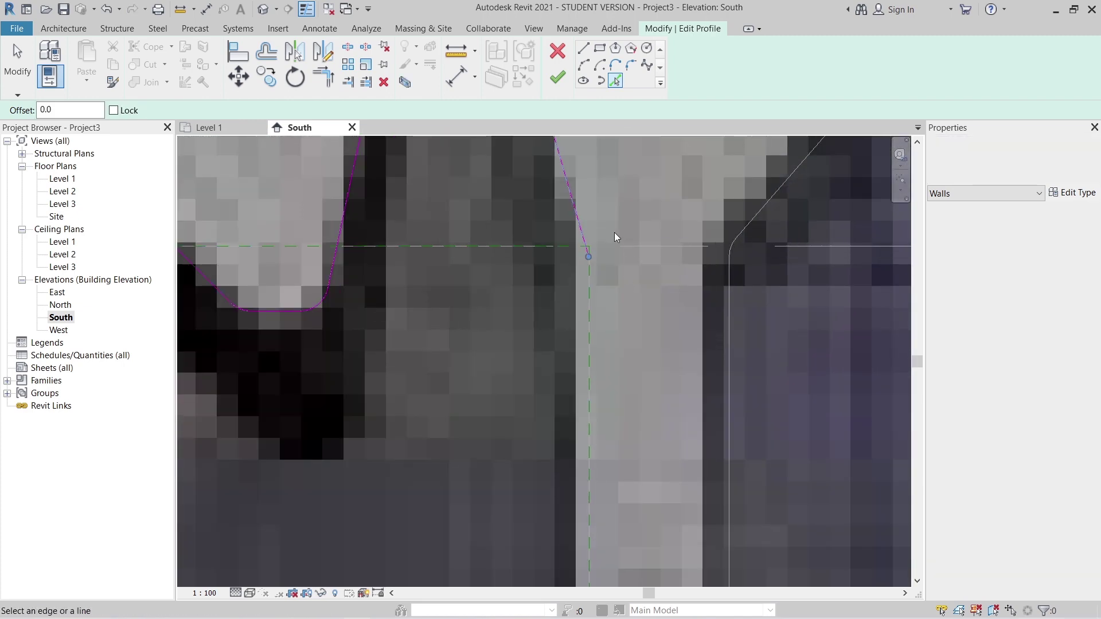
pyautogui.scroll(2, 579, 257)
pyautogui.scroll(2, 578, 258)
pyautogui.click(581, 287)
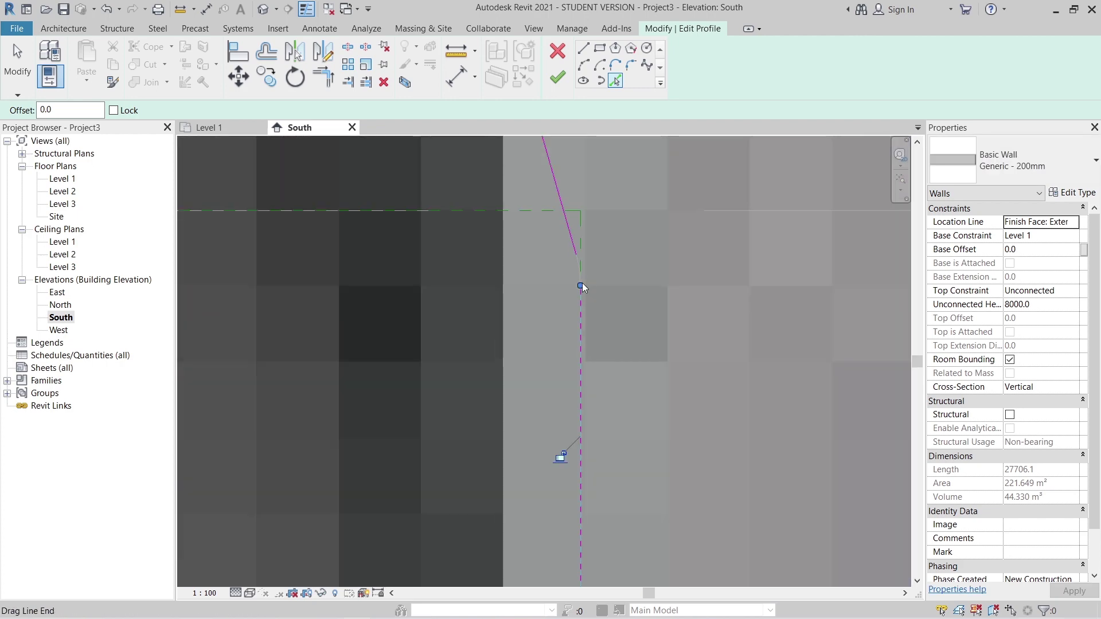
# Leave line picking and examine the traced profile from the base corner along the whole roofline.
pyautogui.scroll(-8, 648, 310)
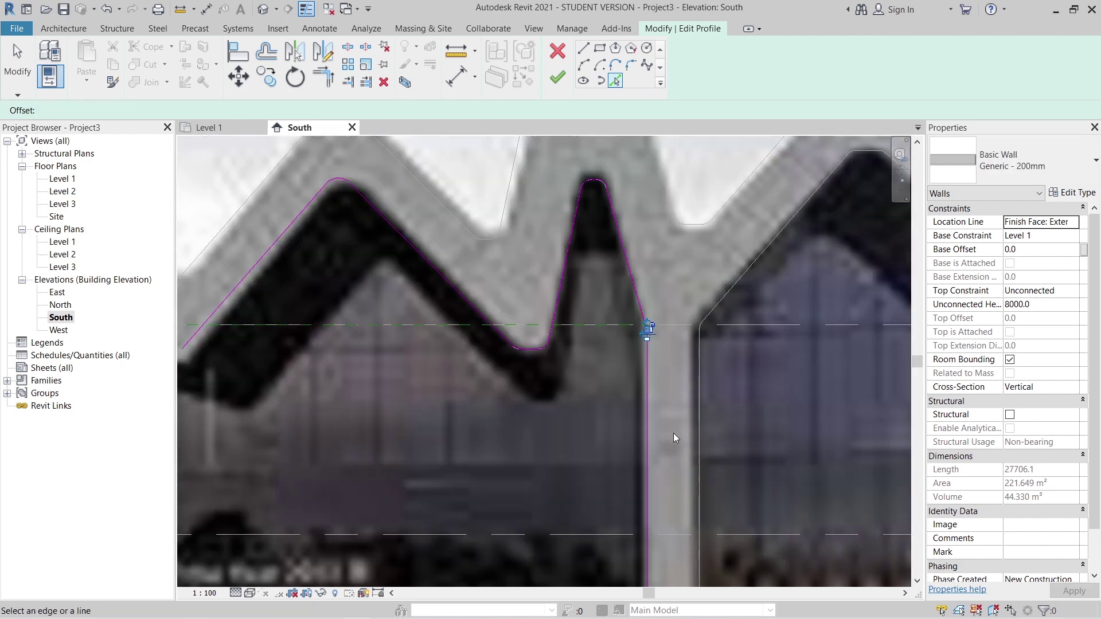
pyautogui.moveTo(653, 487); pyautogui.dragTo(753, 228, button='middle')
pyautogui.scroll(-1, 646, 458)
pyautogui.moveTo(646, 457); pyautogui.dragTo(699, 406, button='middle')
pyautogui.scroll(-2, 682, 408)
pyautogui.press('Escape')
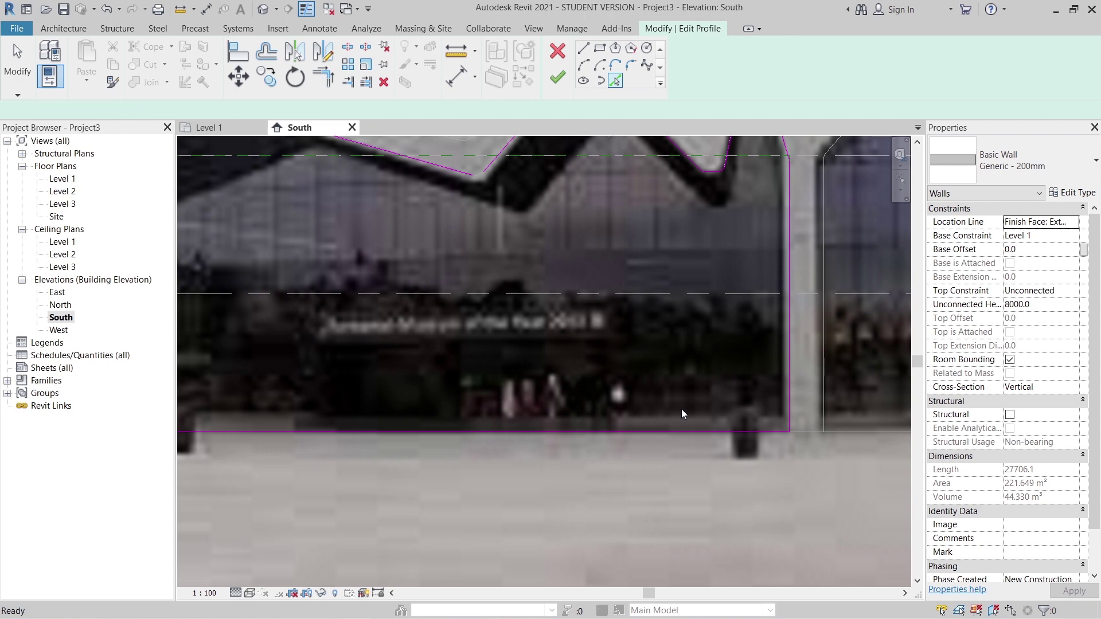
pyautogui.scroll(-2, 607, 357)
pyautogui.moveTo(627, 376); pyautogui.dragTo(699, 384, button='middle')
pyautogui.scroll(-1, 672, 405)
pyautogui.moveTo(369, 329); pyautogui.dragTo(347, 378, button='middle')
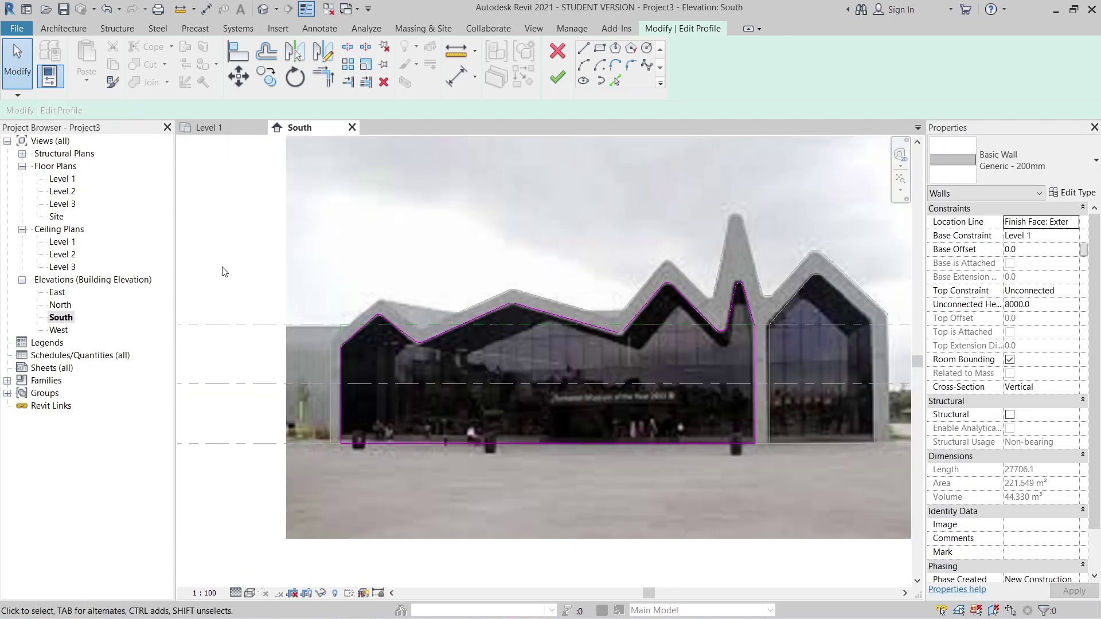
pyautogui.moveTo(242, 209)
pyautogui.mouseDown()
pyautogui.moveTo(899, 555)
pyautogui.moveTo(848, 534)
pyautogui.mouseUp()
pyautogui.scroll(2, 528, 424)
pyautogui.moveTo(528, 424); pyautogui.dragTo(630, 402, button='middle')
pyautogui.moveTo(632, 365); pyautogui.dragTo(597, 428, button='middle')
pyautogui.scroll(-1, 596, 427)
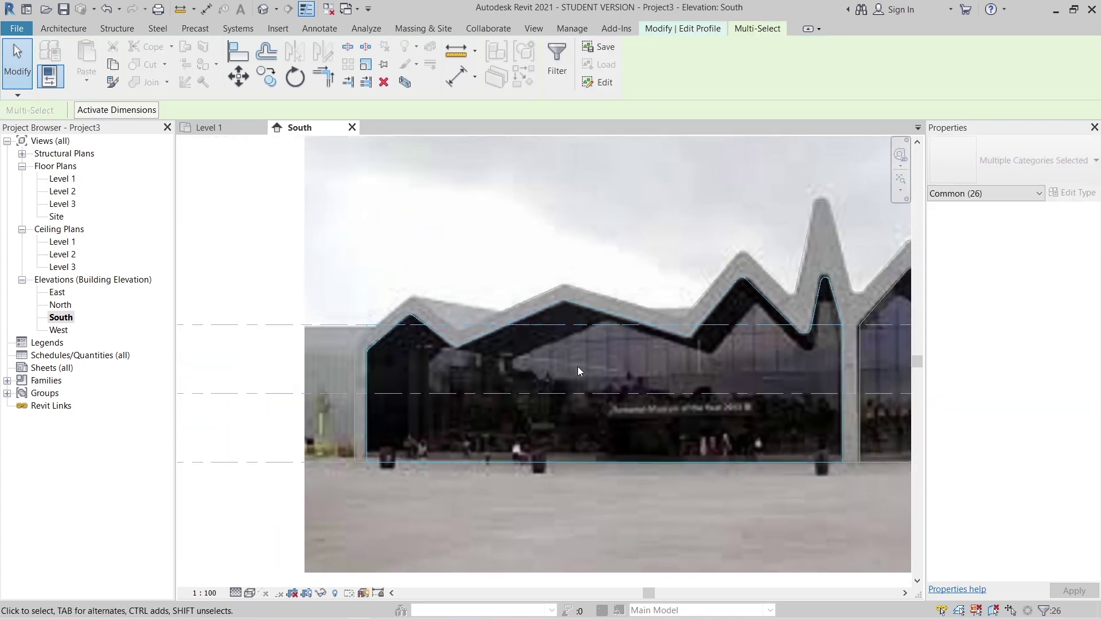
pyautogui.press('Escape')
# Try to finish the wall's profile edit, inspect the valley before the third peak and return to the sketch.
pyautogui.click(557, 77)
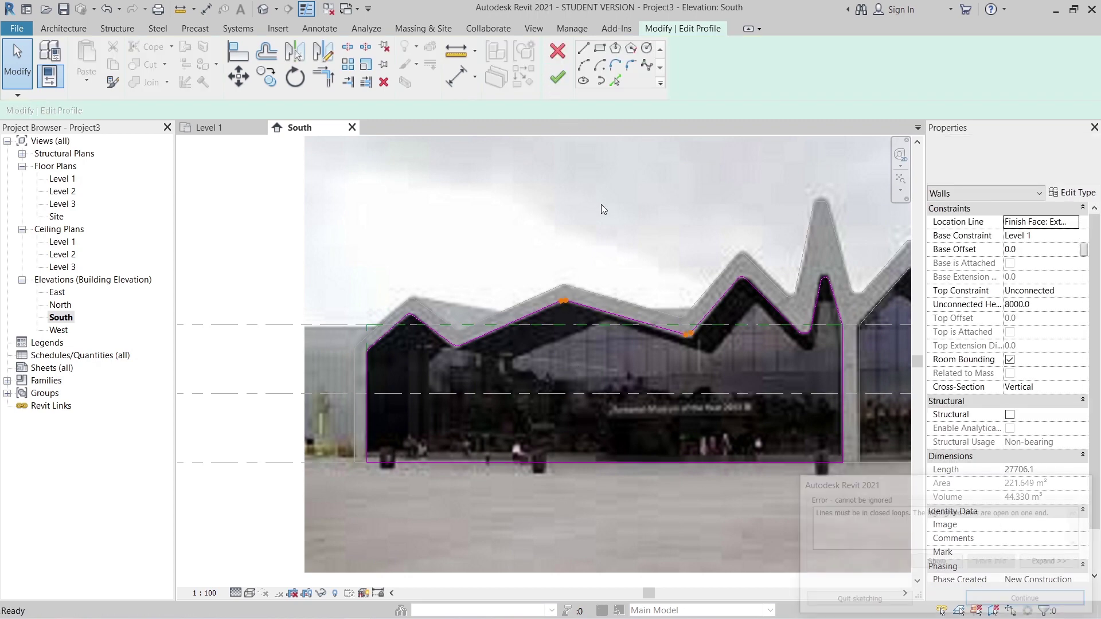
pyautogui.scroll(10, 688, 328)
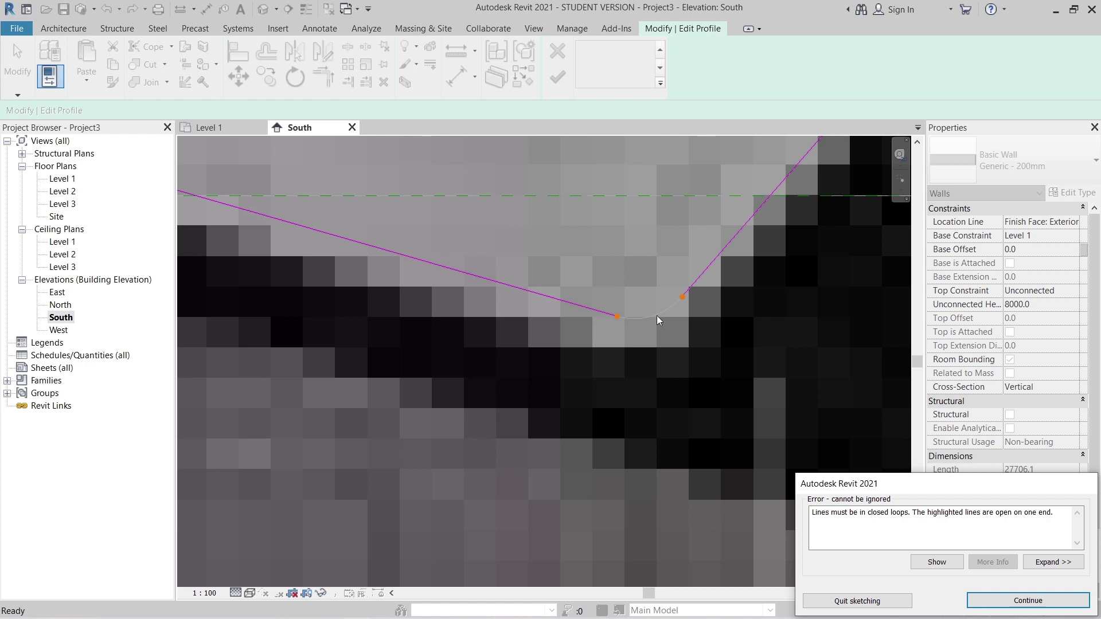
pyautogui.click(1009, 601)
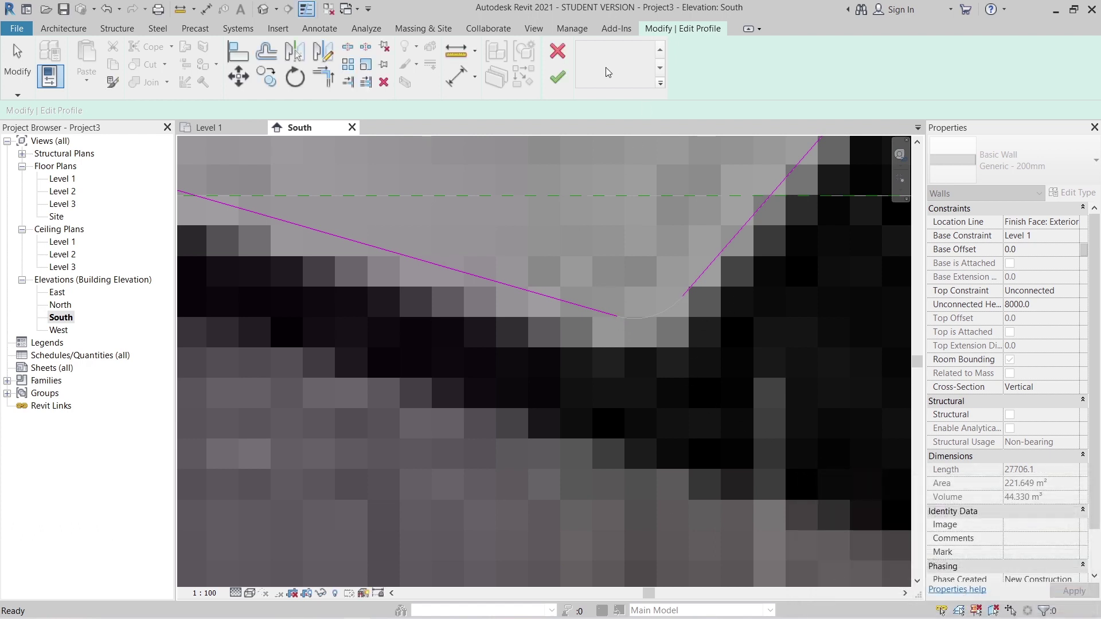
# Pick the missing fillet arcs in the valley before the third peak and at the second peak's tip, and finish the wall's profile edit.
pyautogui.click(645, 321)
pyautogui.moveTo(338, 352); pyautogui.dragTo(948, 447, button='middle')
pyautogui.scroll(-2, 446, 406)
pyautogui.moveTo(447, 406)
pyautogui.mouseDown(button='middle')
pyautogui.moveTo(467, 362)
pyautogui.moveTo(853, 432)
pyautogui.mouseUp(button='middle')
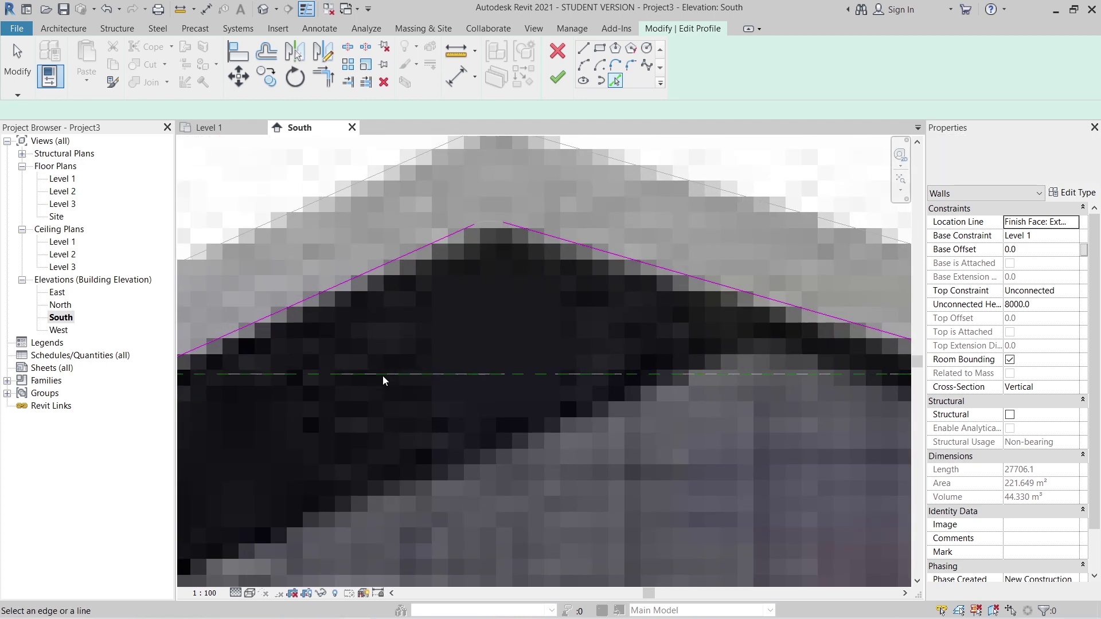
pyautogui.click(475, 225)
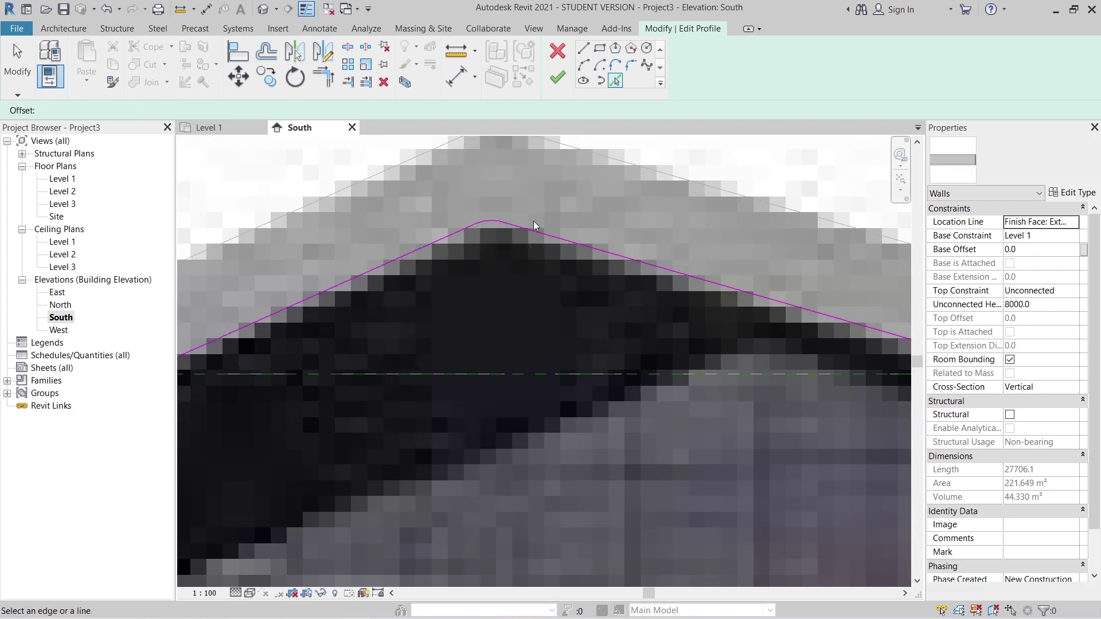
pyautogui.click(560, 79)
# Switch the South elevation's visual style to Hidden Line with the whole facade in view.
pyautogui.scroll(-5, 599, 208)
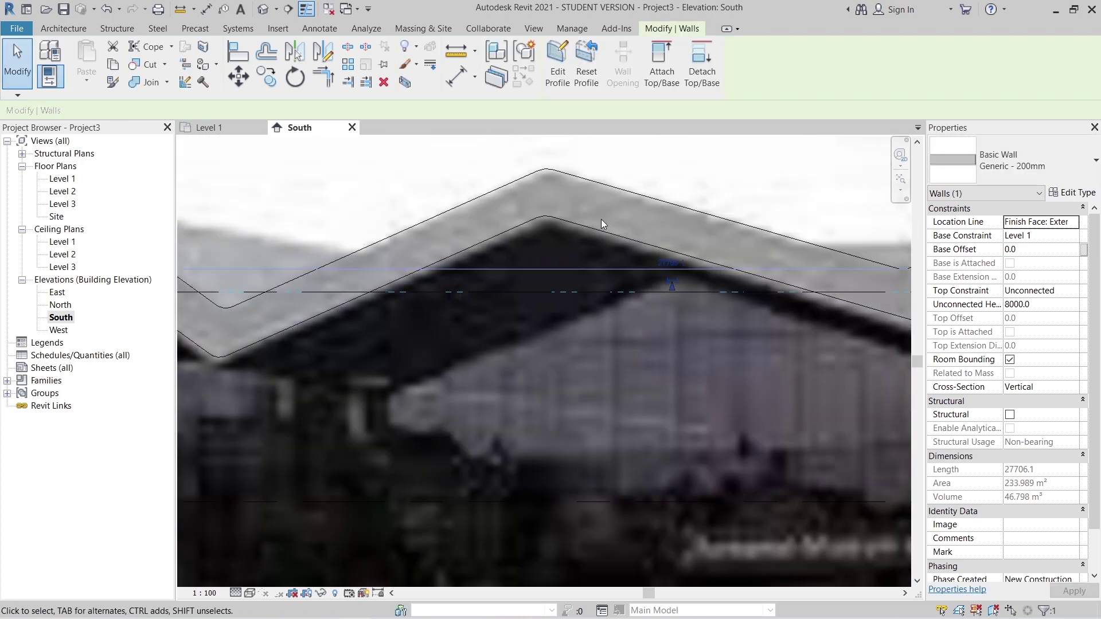
pyautogui.scroll(-1, 574, 299)
pyautogui.click(249, 596)
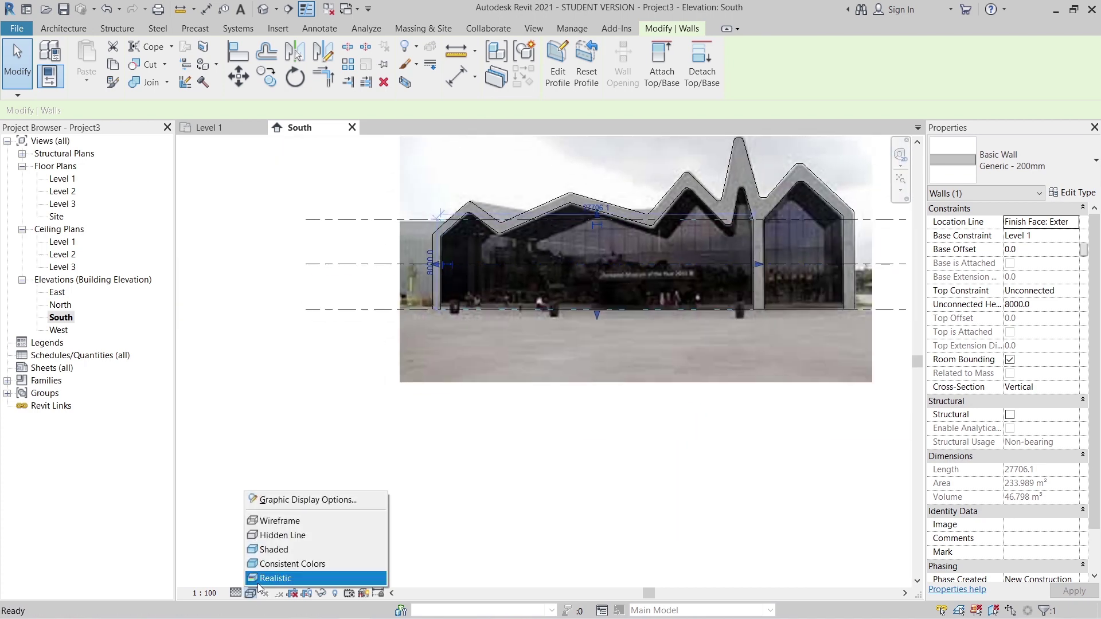
pyautogui.click(271, 535)
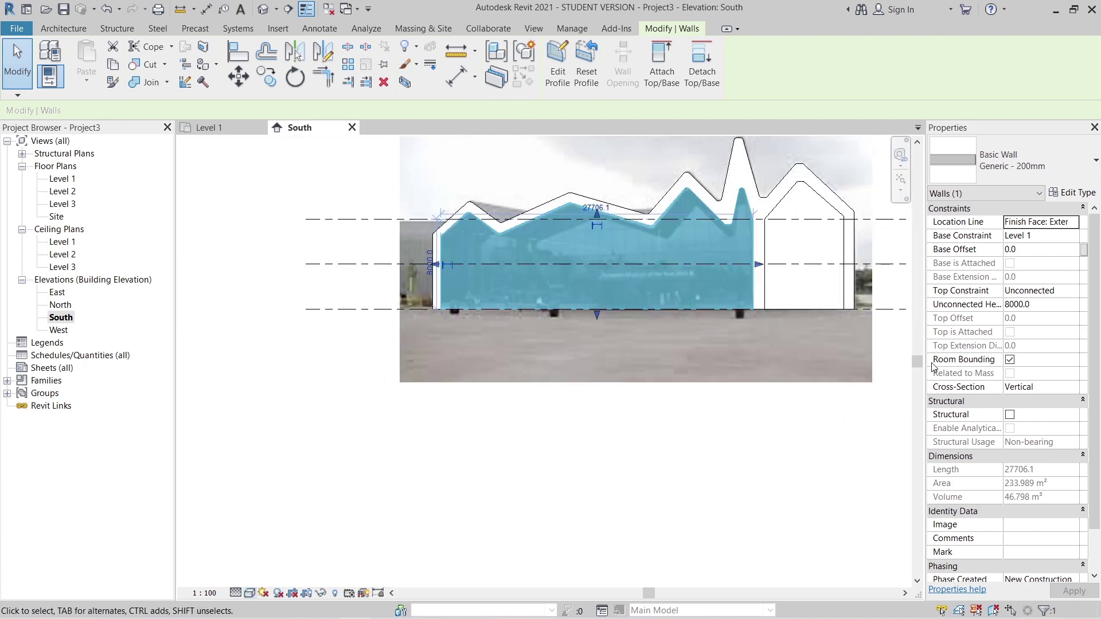
# Add the small gabled infill wall to the selection and change both infill walls to the Storefront curtain wall type.
pyautogui.keyDown('ctrl'); pyautogui.click(821, 204); pyautogui.keyUp('ctrl')
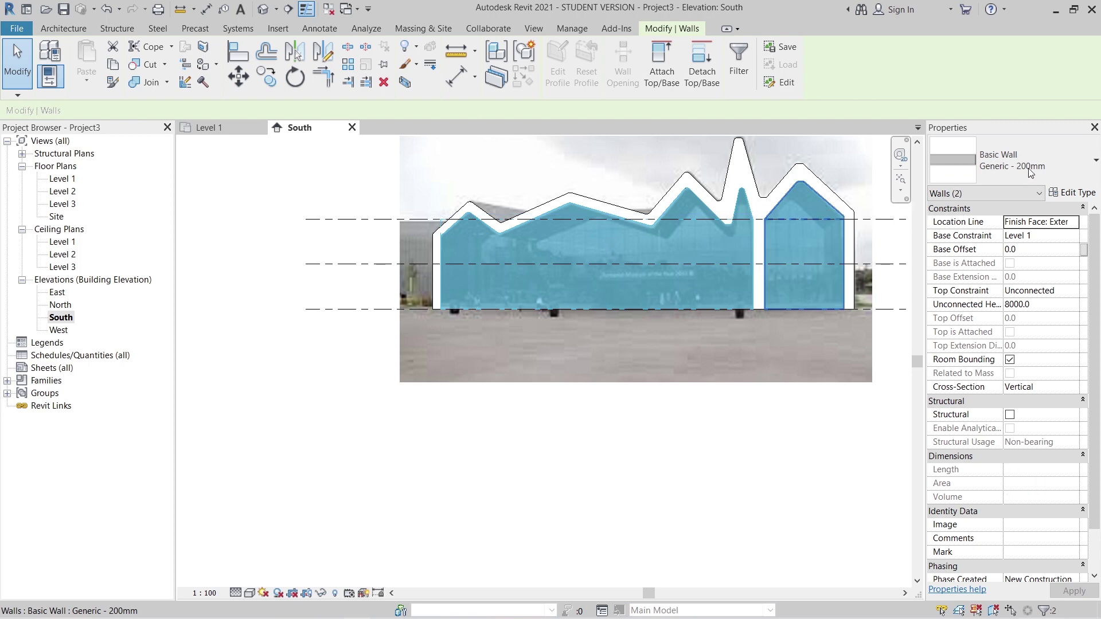
pyautogui.click(1025, 150)
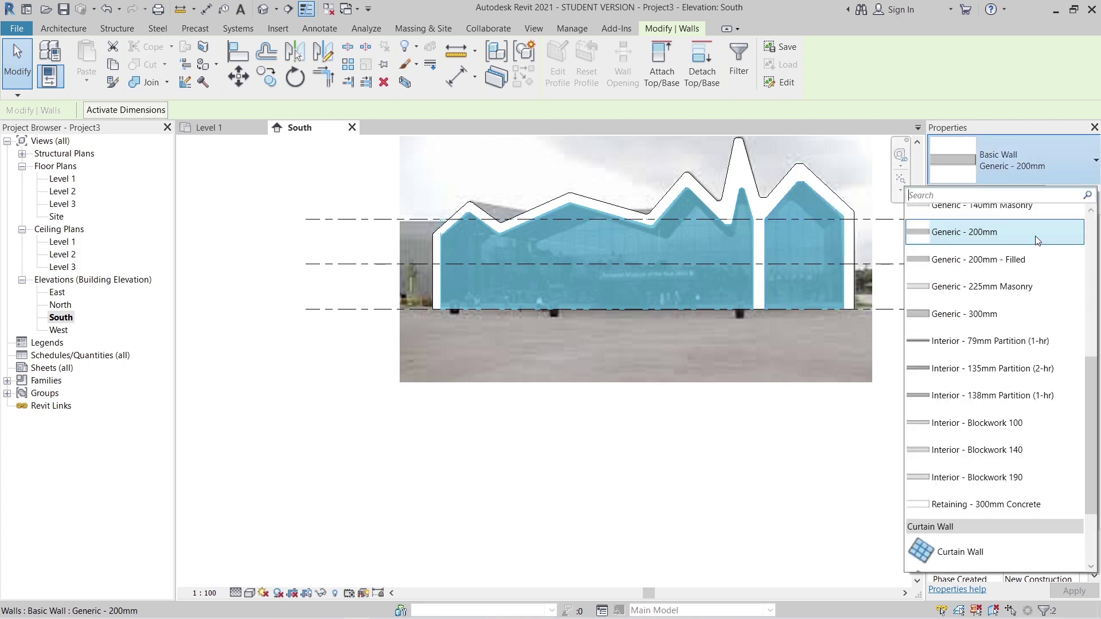
pyautogui.scroll(-3, 1013, 321)
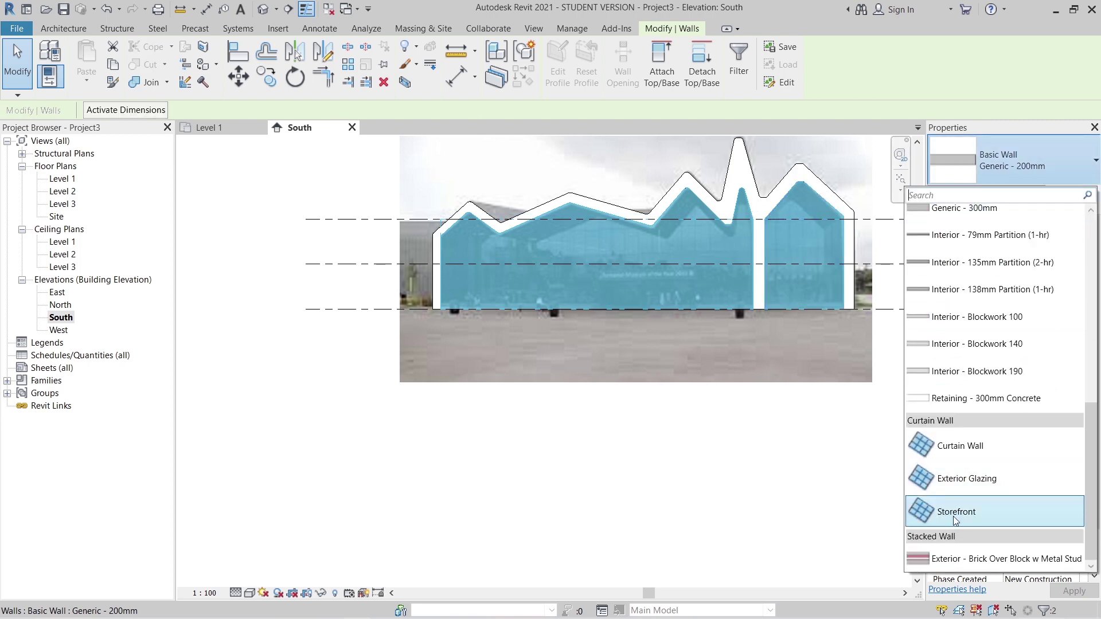
pyautogui.click(954, 519)
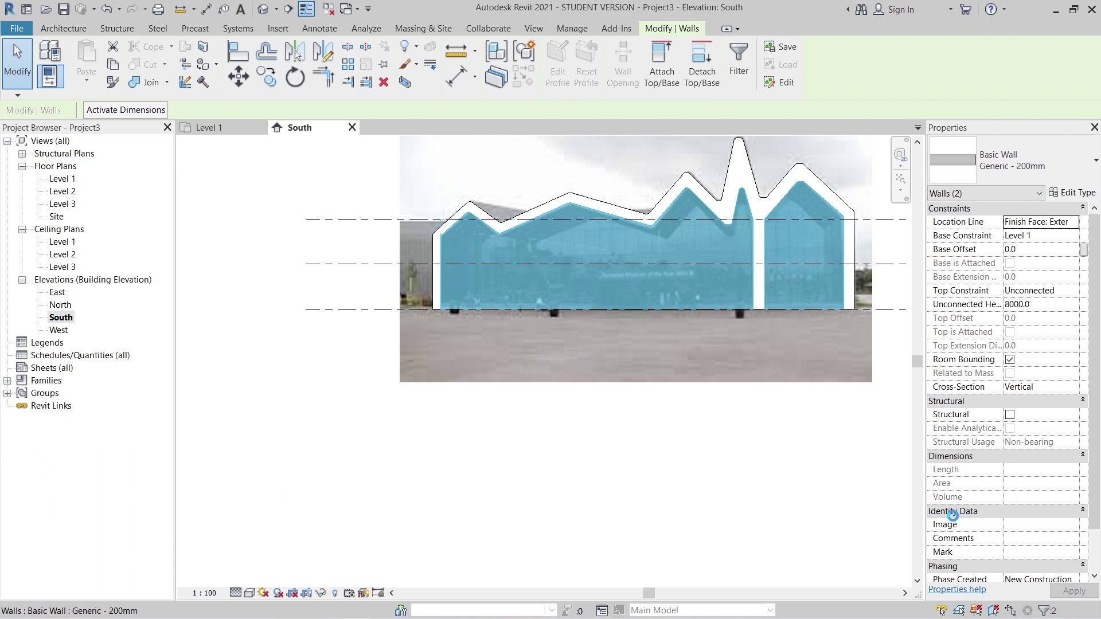